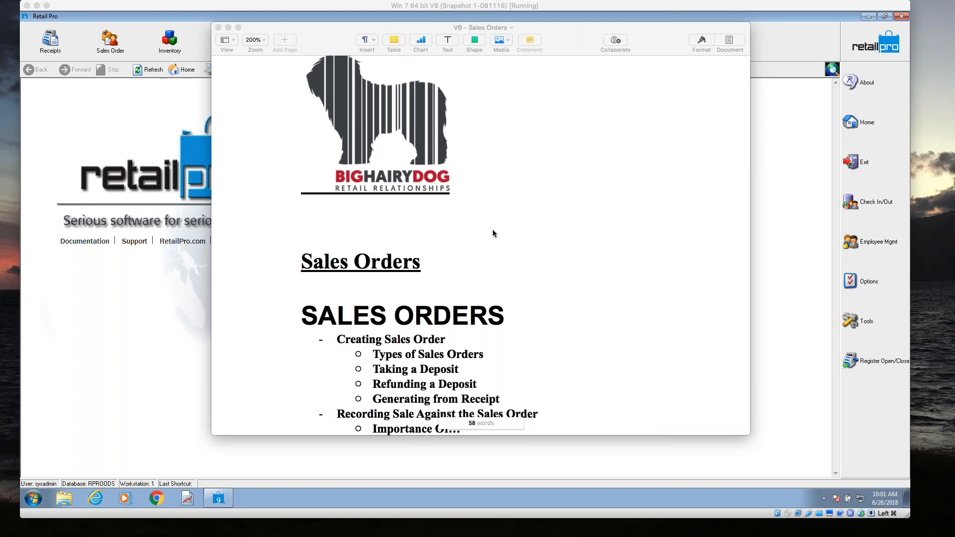
Review the Sales Orders training outline, and move its document window out of the way.
{"action": "scroll", "coordinate": [494, 234], "scroll_direction": "down", "scroll_amount": 5}
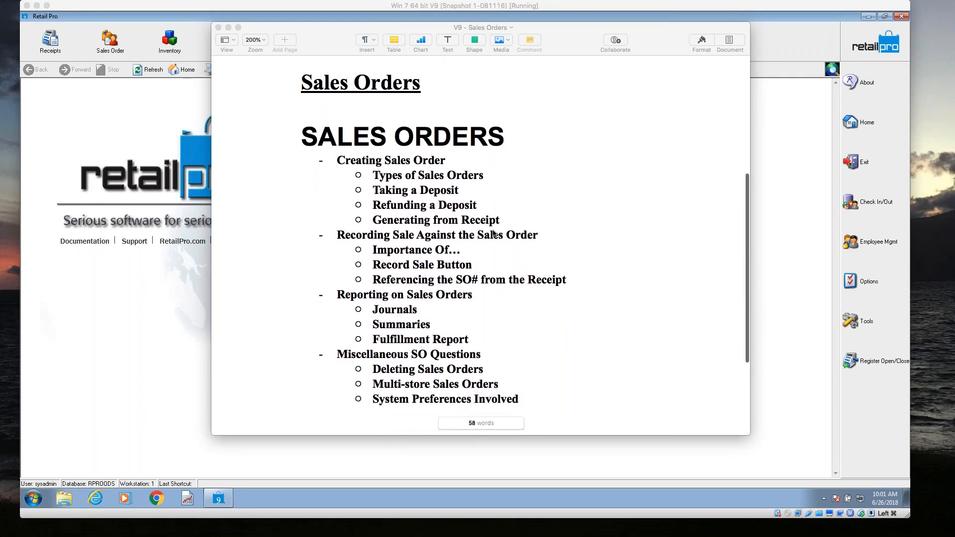
{"action": "scroll", "coordinate": [494, 233], "scroll_direction": "down", "scroll_amount": 1}
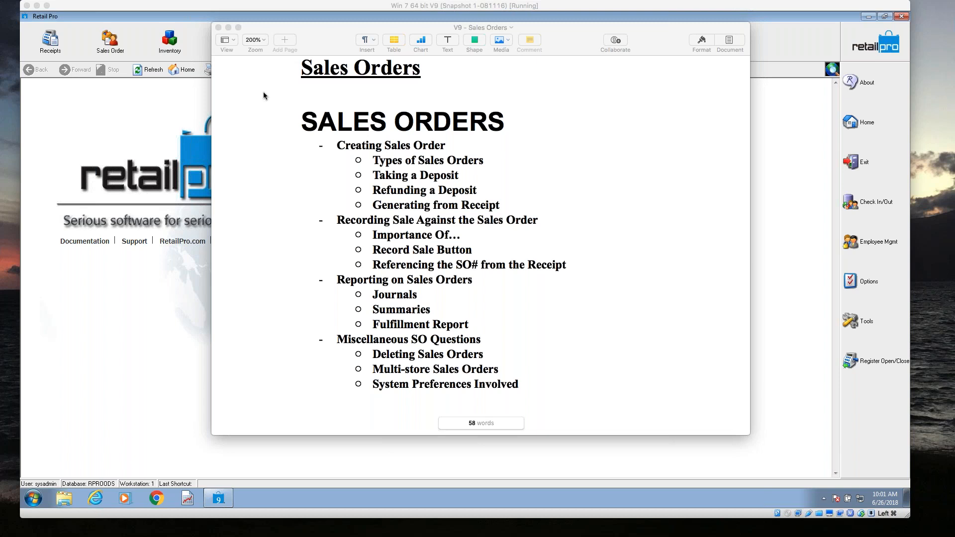
{"action": "left_click_drag", "start_coordinate": [285, 32], "coordinate": [0, 15]}
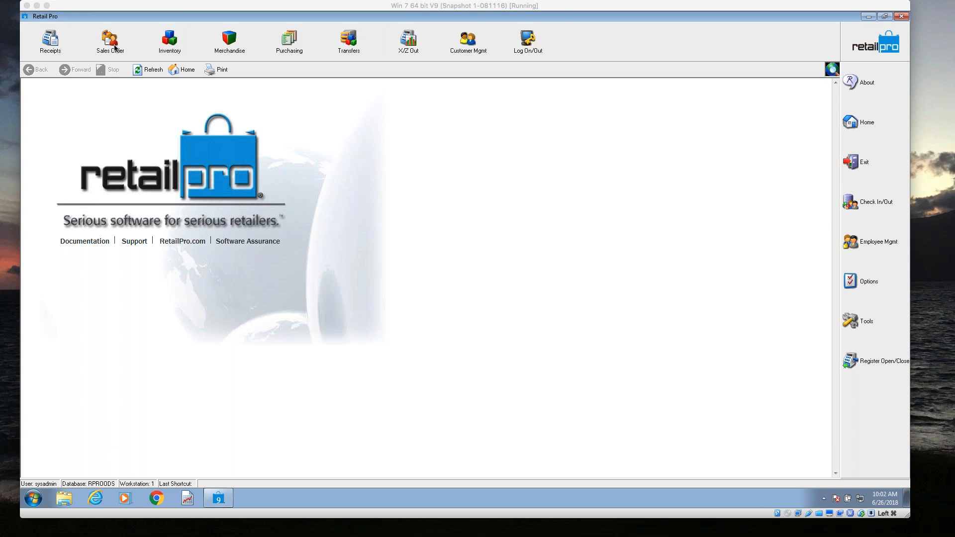
Add the Sales entry to the Main toolbar with the Menu Designer and accept the change.
{"action": "right_click", "coordinate": [589, 46]}
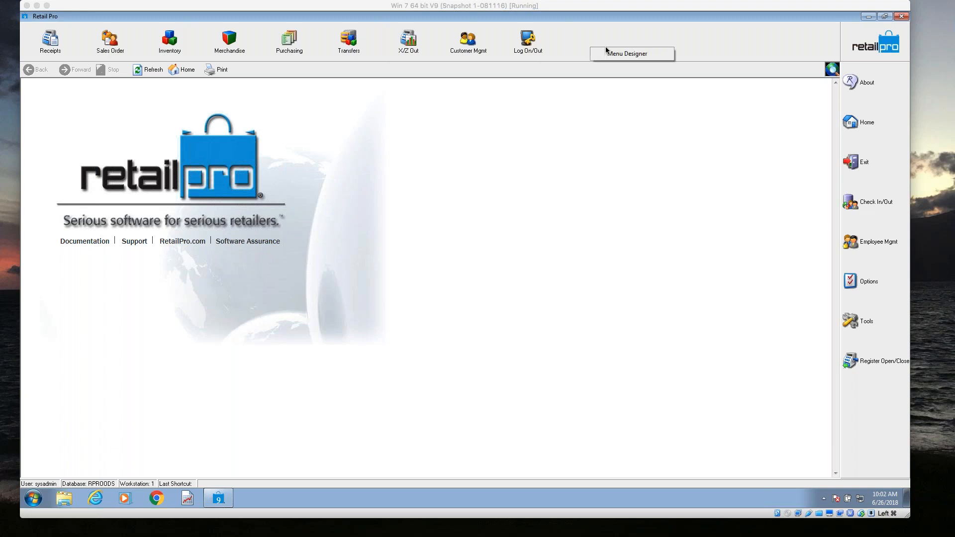
{"action": "left_click", "coordinate": [653, 54]}
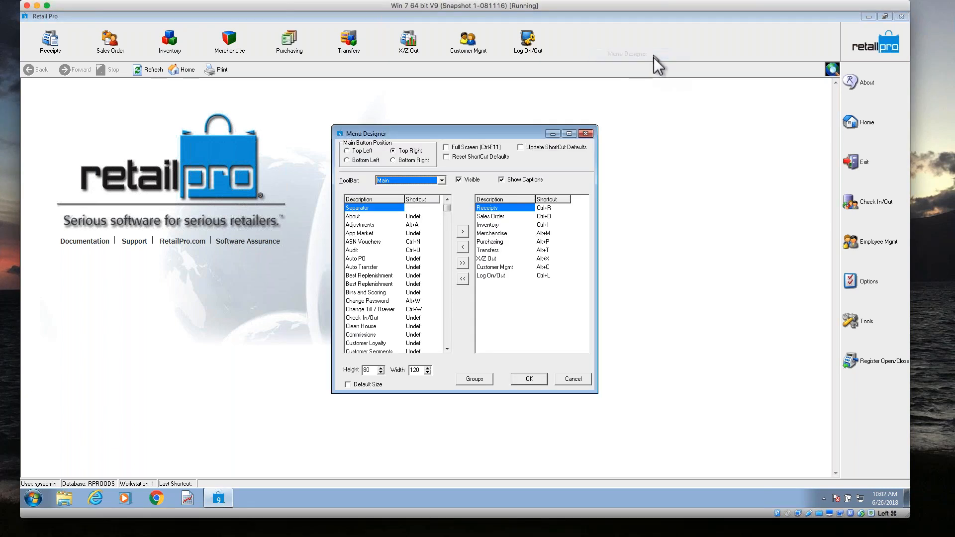
{"action": "left_click", "coordinate": [448, 338]}
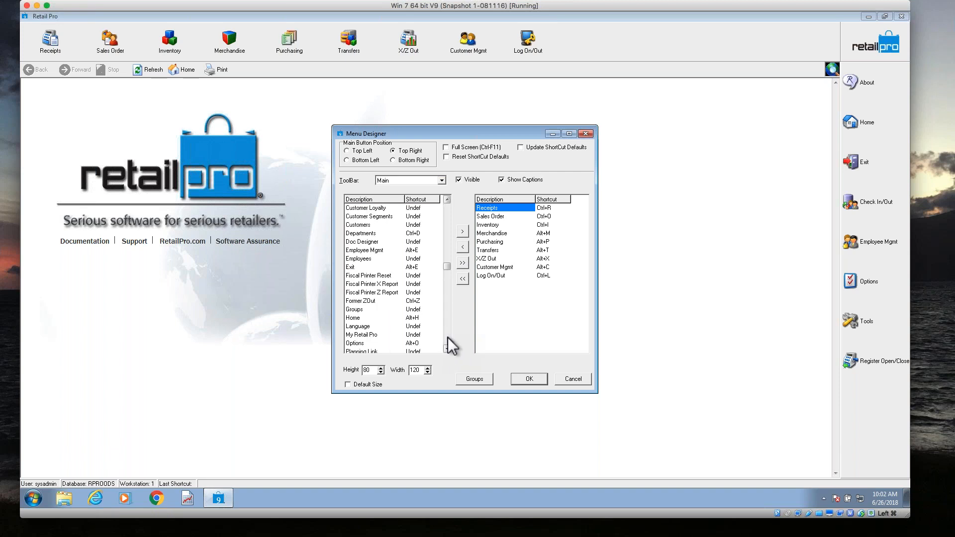
{"action": "left_click", "coordinate": [448, 338]}
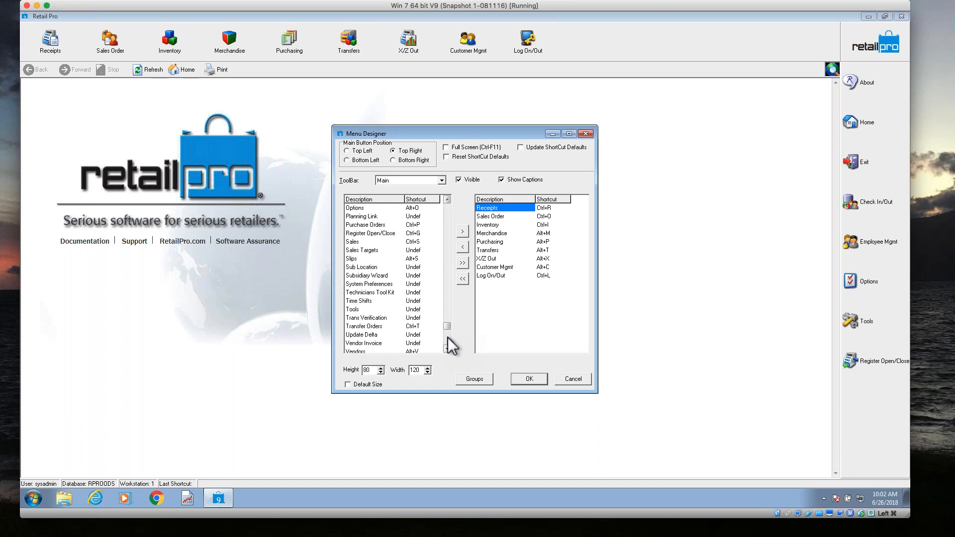
{"action": "double_click", "coordinate": [366, 242]}
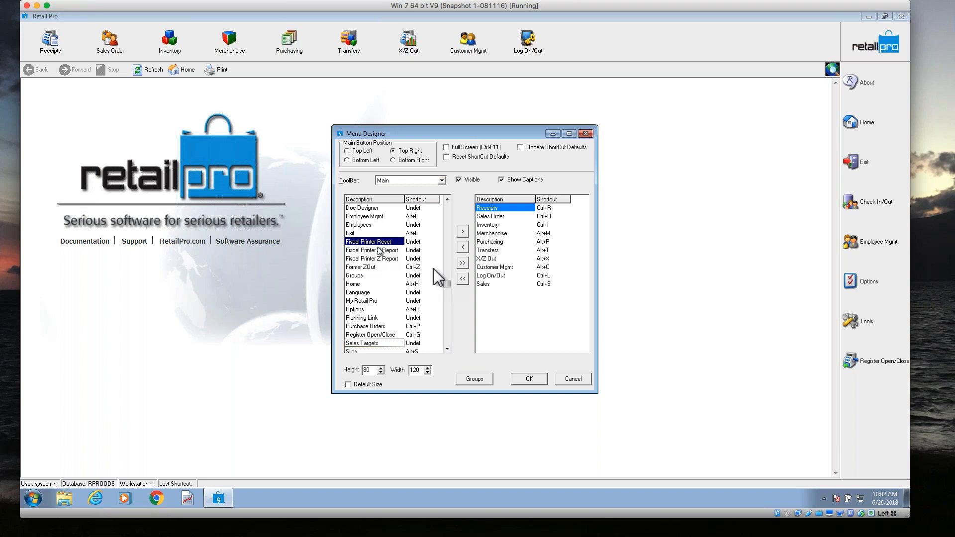
{"action": "left_click", "coordinate": [536, 383]}
Look at the entries in the new Sales menu and open the Sales Order list.
{"action": "left_click", "coordinate": [600, 46]}
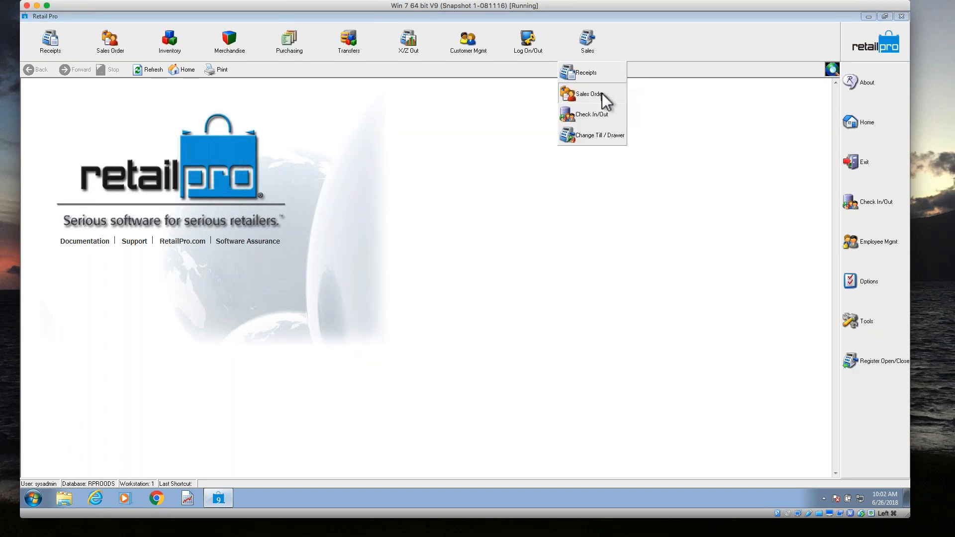
{"action": "left_click", "coordinate": [122, 54]}
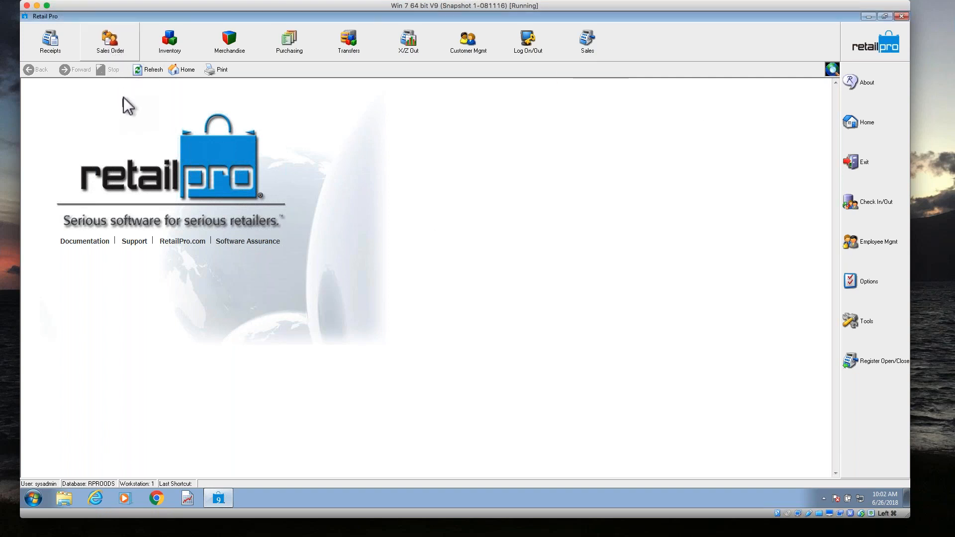
{"action": "left_click", "coordinate": [118, 45]}
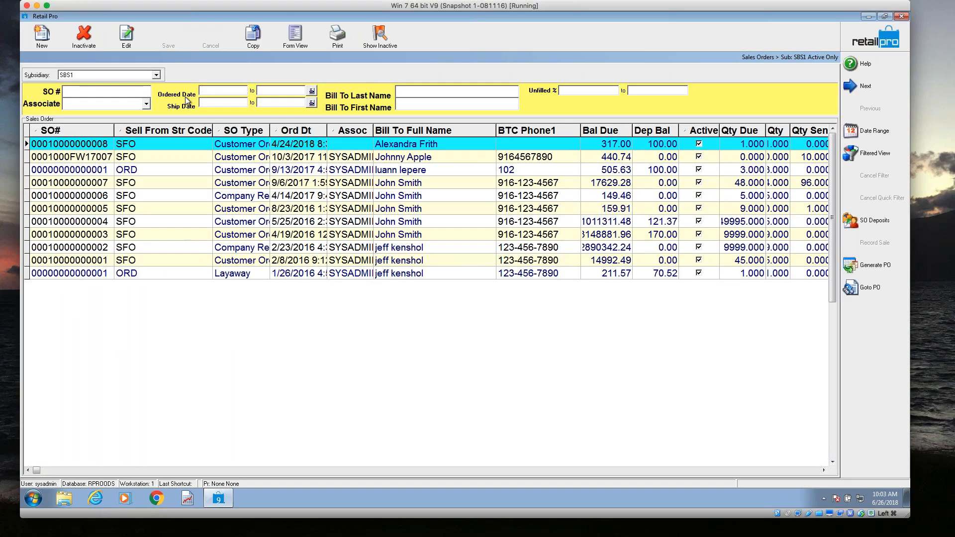
Start a new sales order of the Layaway type.
{"action": "left_click", "coordinate": [41, 39]}
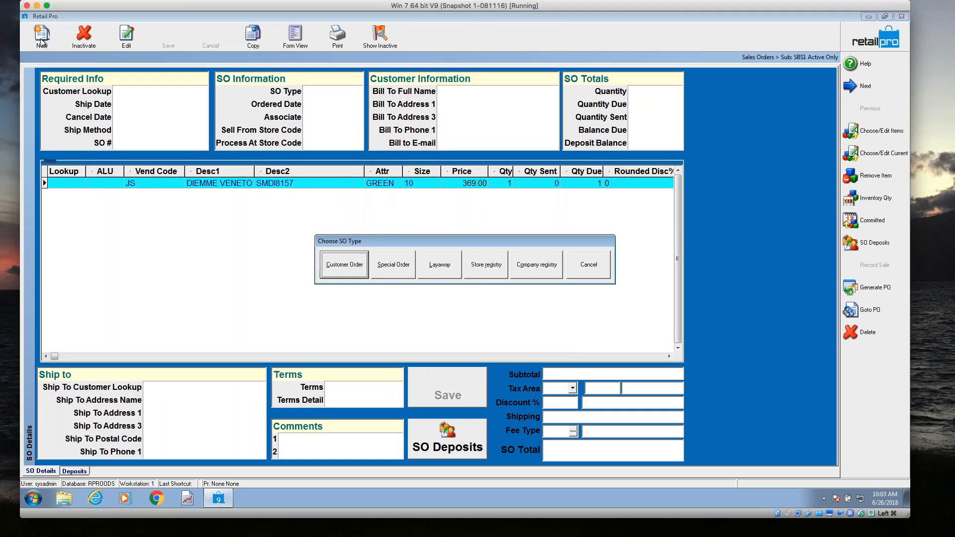
{"action": "left_click_drag", "start_coordinate": [402, 240], "coordinate": [325, 213]}
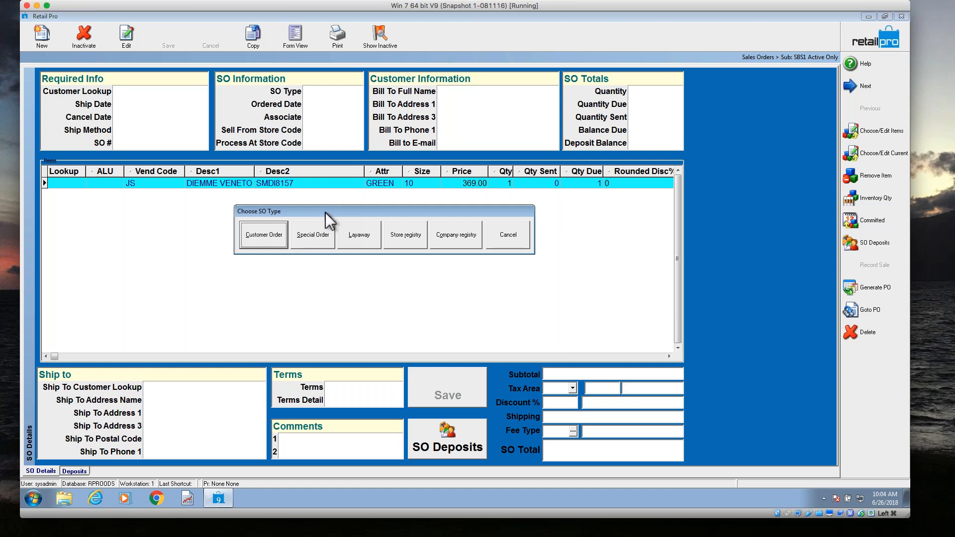
{"action": "left_click", "coordinate": [313, 235]}
{"action": "left_click", "coordinate": [365, 237]}
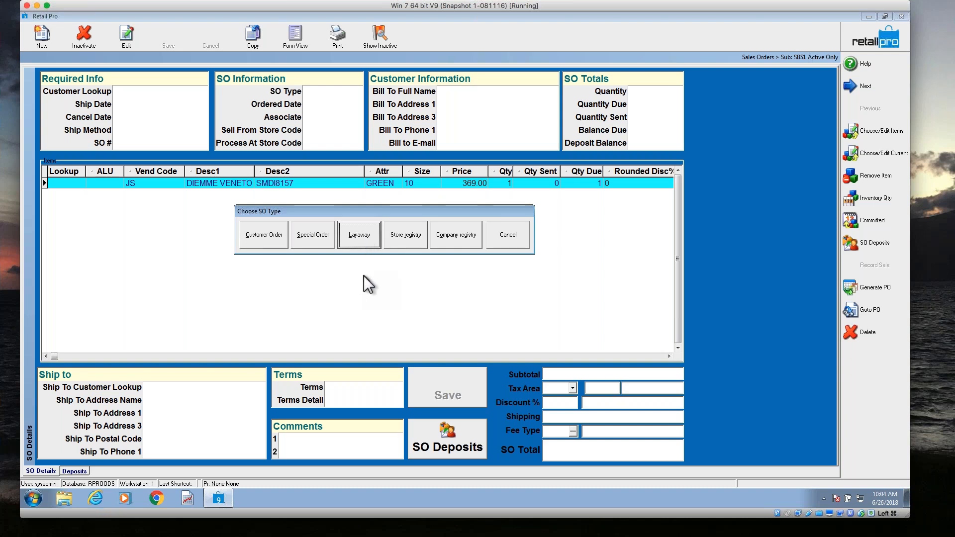
{"action": "left_click_drag", "start_coordinate": [402, 240], "coordinate": [463, 258]}
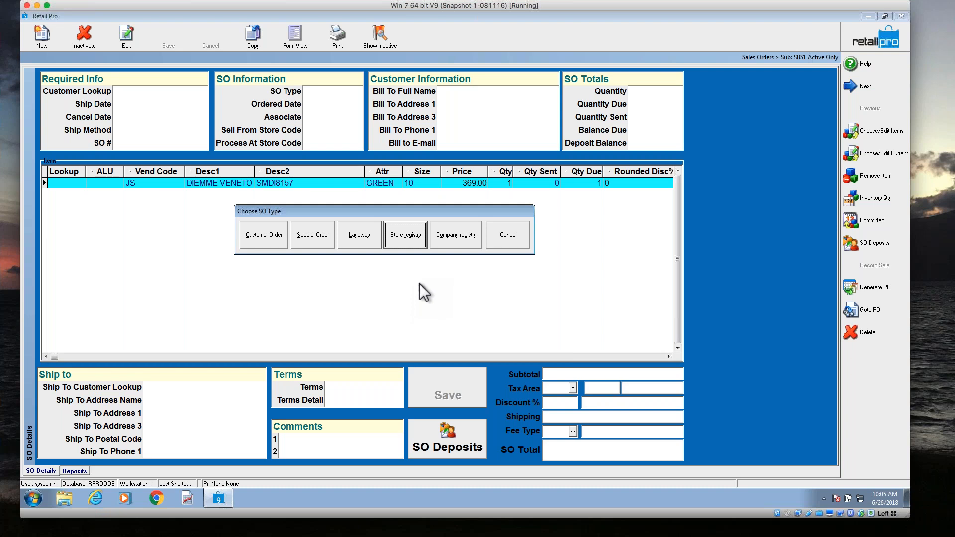
{"action": "left_click", "coordinate": [401, 240]}
{"action": "left_click", "coordinate": [366, 243]}
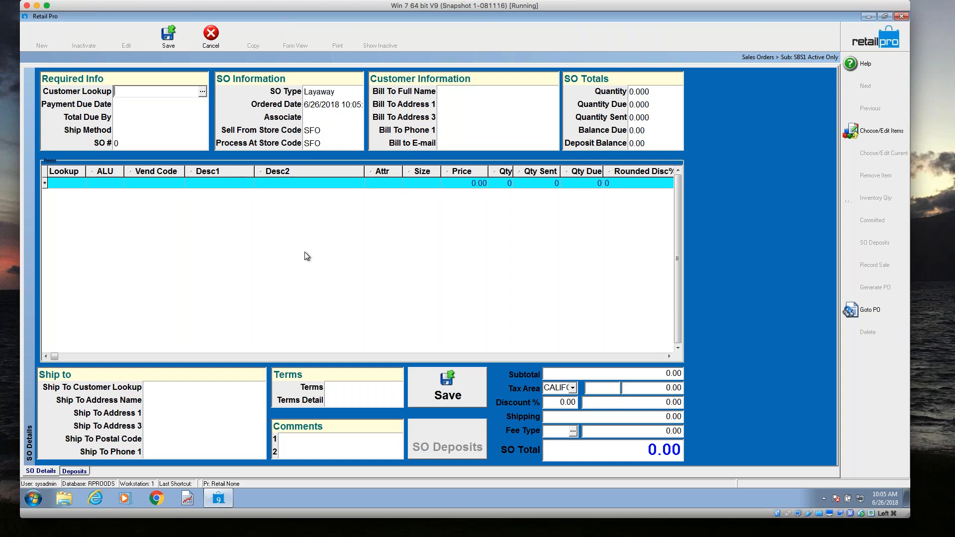
Look up and assign the first customer in the customer list to the layaway order.
{"action": "left_click", "coordinate": [203, 92]}
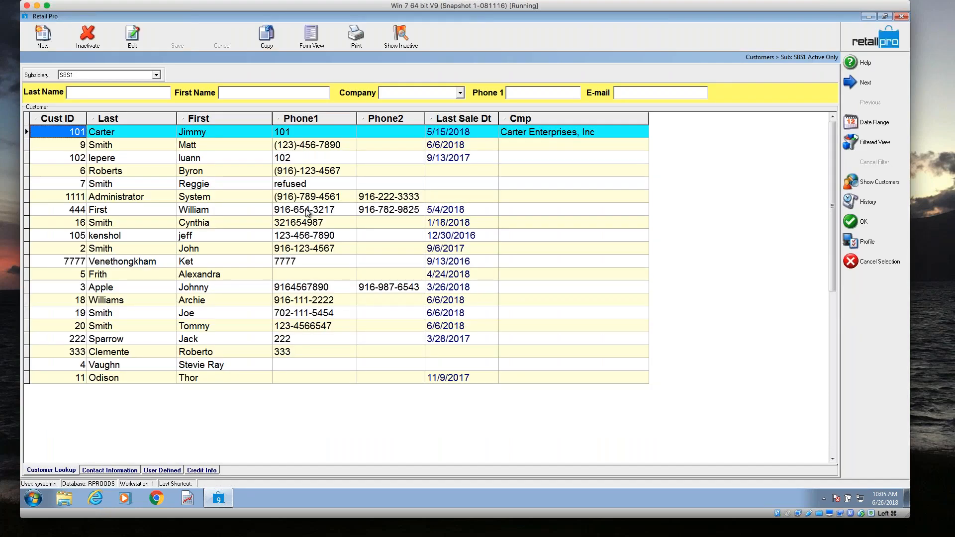
{"action": "left_click", "coordinate": [224, 132]}
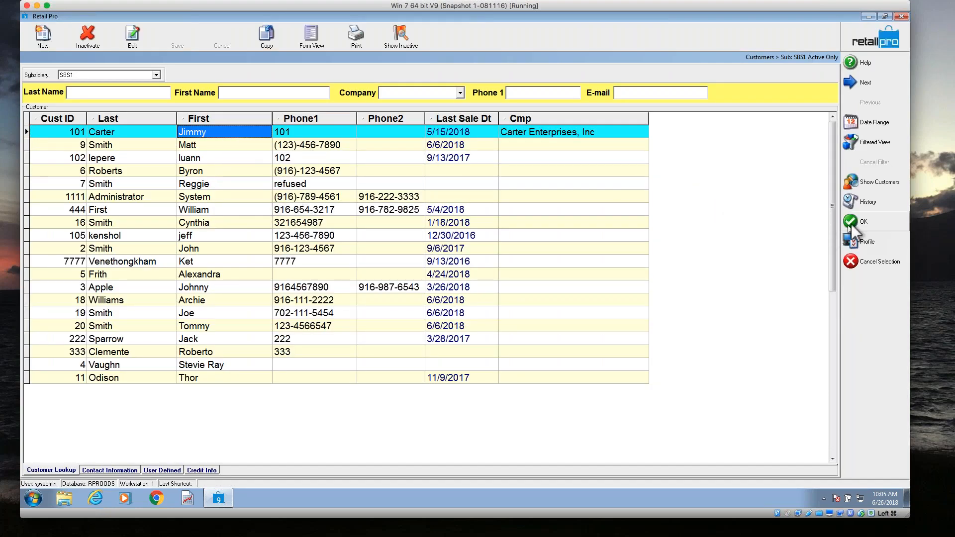
{"action": "key", "text": "Return"}
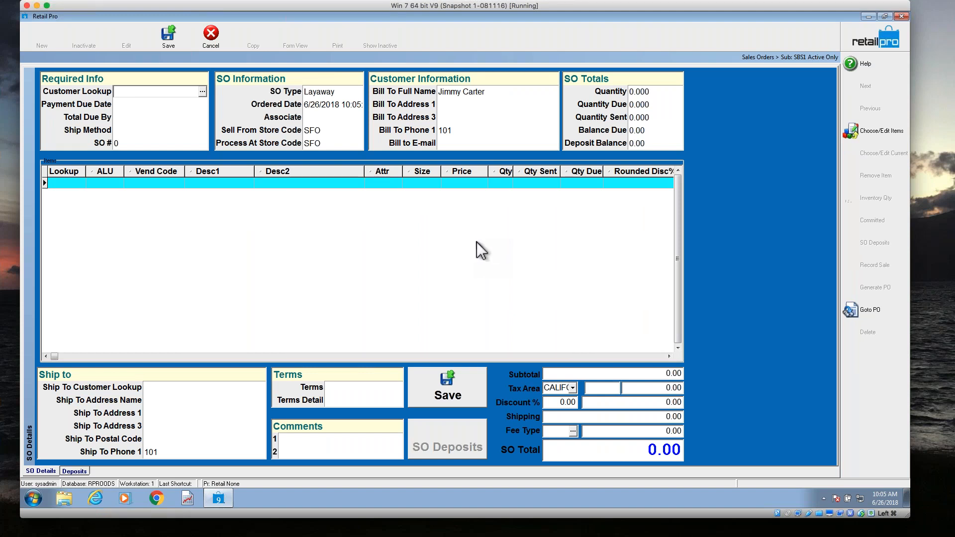
Look up items with "*as*", add the 3T BASIC B-BALL SHORT with ALU 100278, and save the layaway order.
{"action": "left_click", "coordinate": [77, 184]}
{"action": "type", "text": "*as*"}
{"action": "key", "text": "Return"}
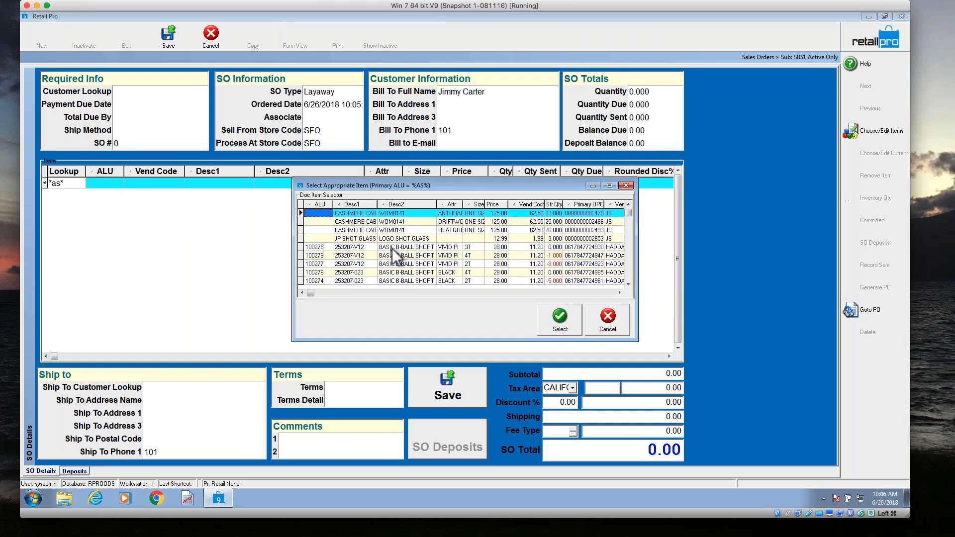
{"action": "left_click", "coordinate": [393, 247]}
{"action": "left_click", "coordinate": [557, 318]}
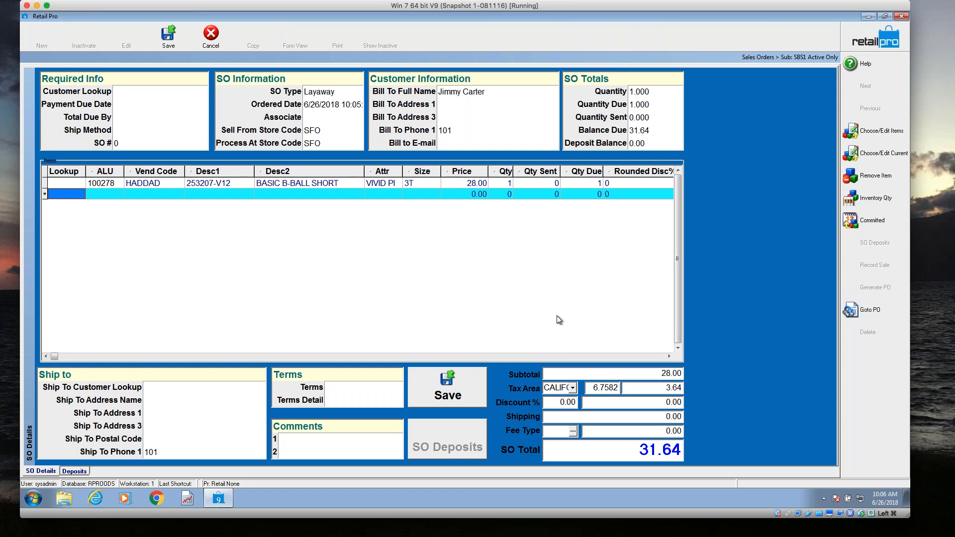
{"action": "left_click", "coordinate": [168, 35]}
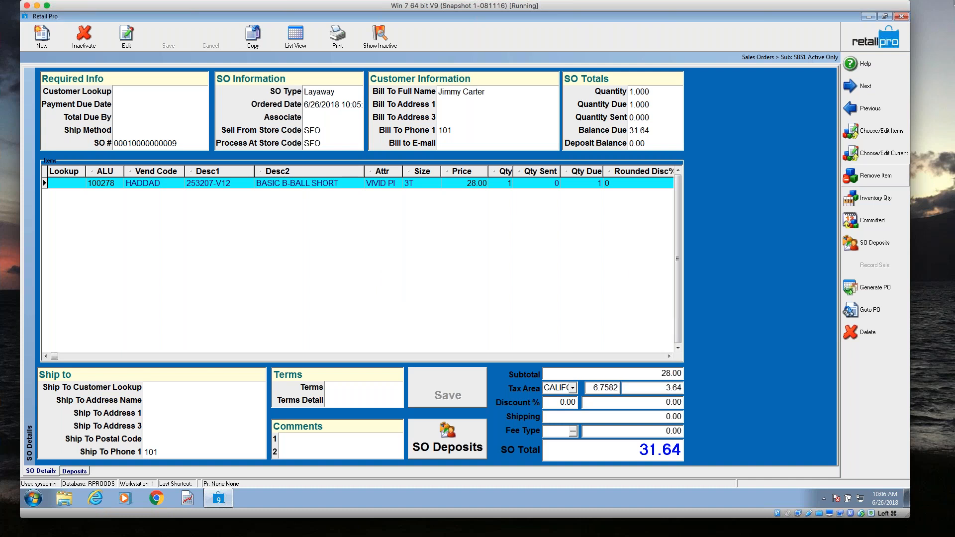
Leave the sales order and open the Sales Orders options under the local Point of Sale system preferences.
{"action": "left_click", "coordinate": [865, 43]}
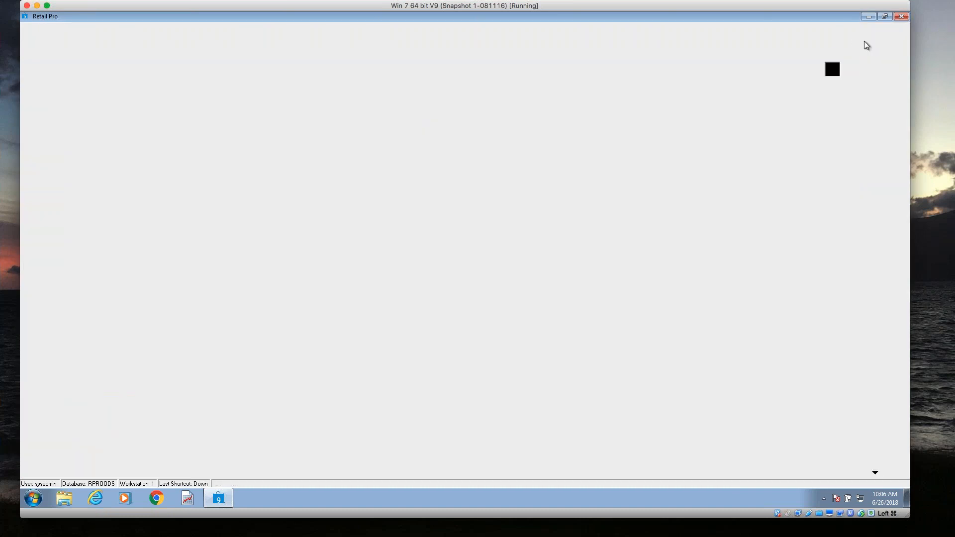
{"action": "left_click", "coordinate": [865, 291]}
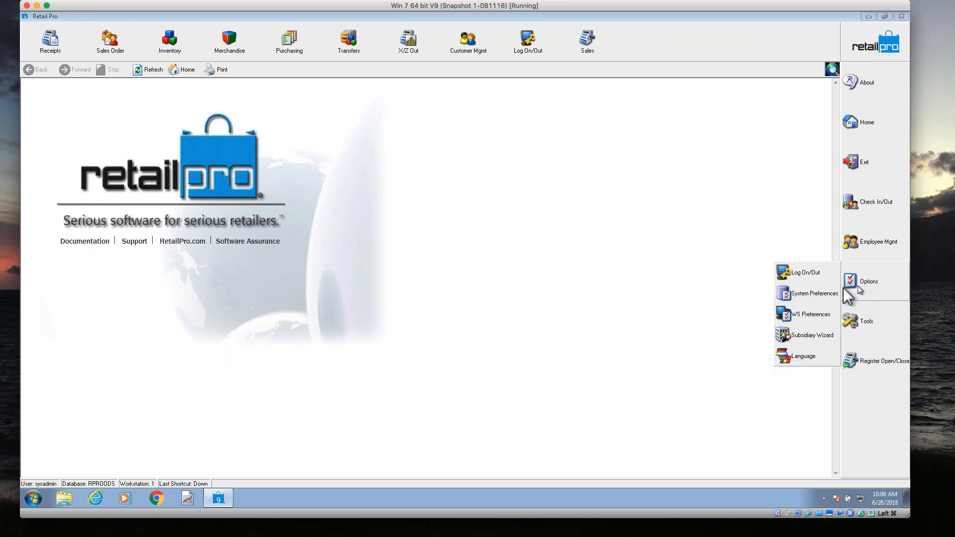
{"action": "left_click", "coordinate": [808, 292]}
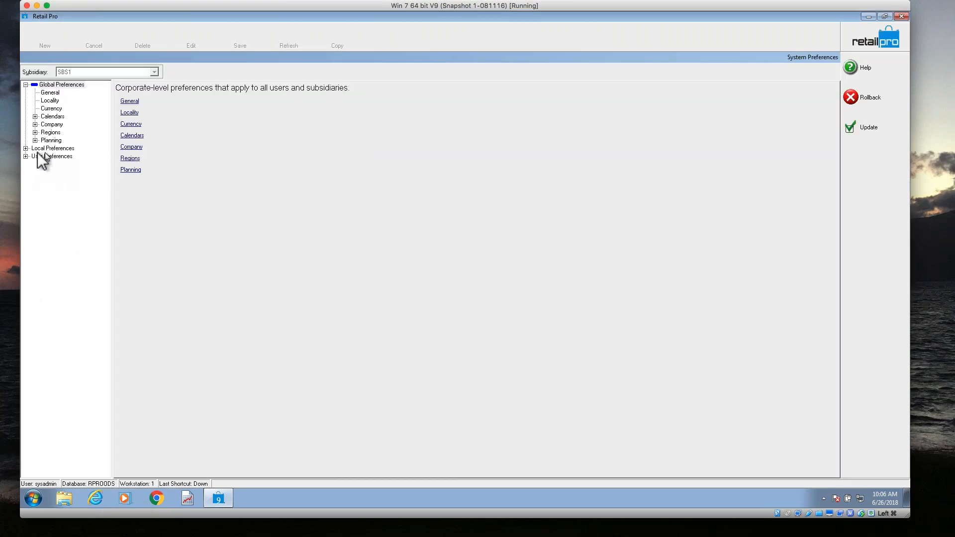
{"action": "left_click", "coordinate": [25, 148]}
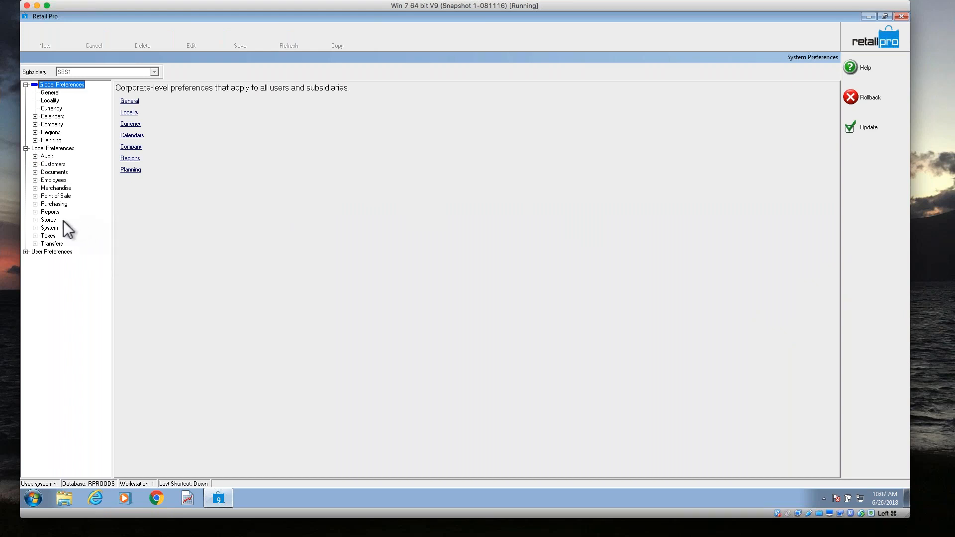
{"action": "left_click", "coordinate": [46, 196]}
{"action": "left_click", "coordinate": [35, 195]}
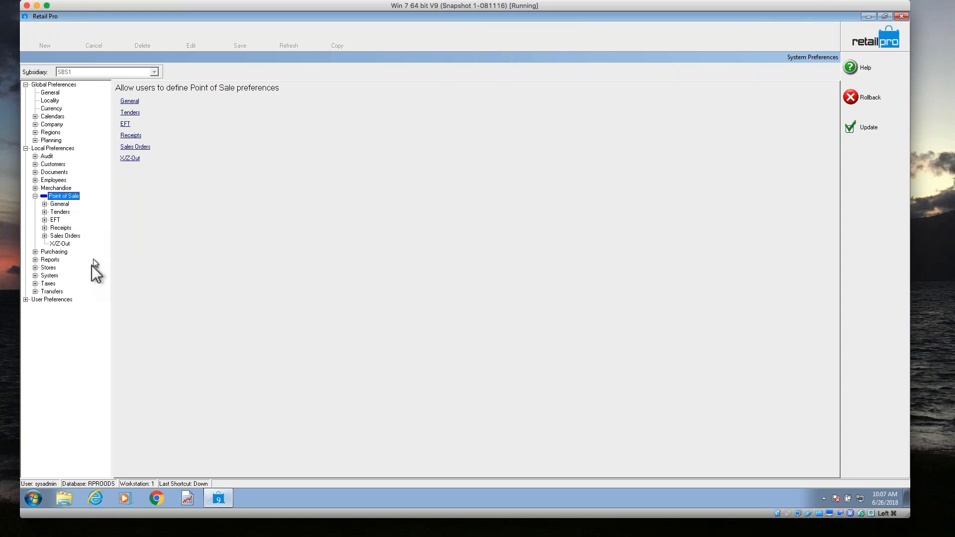
{"action": "left_click", "coordinate": [45, 236]}
{"action": "left_click", "coordinate": [75, 252]}
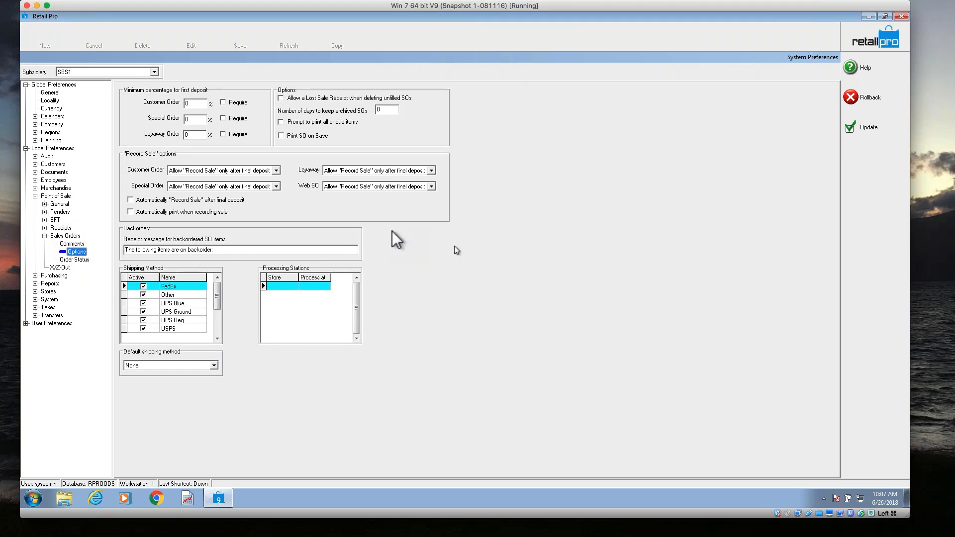
Set the minimum first-deposit percentage for layaway orders to 50, with the Require option off.
{"action": "left_click", "coordinate": [197, 103]}
{"action": "left_click", "coordinate": [225, 100]}
{"action": "left_click", "coordinate": [225, 102]}
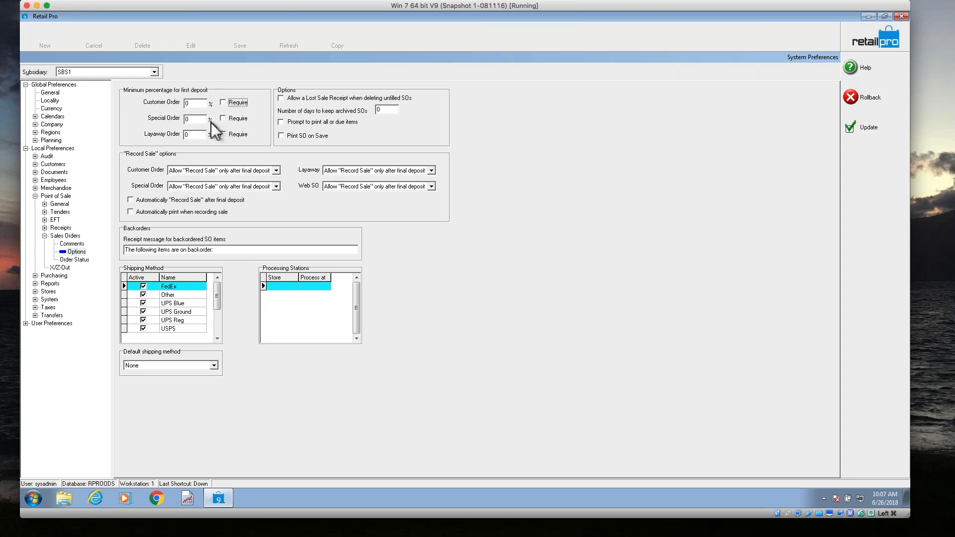
{"action": "left_click_drag", "start_coordinate": [196, 134], "coordinate": [130, 135]}
{"action": "type", "text": "50"}
{"action": "left_click", "coordinate": [222, 134]}
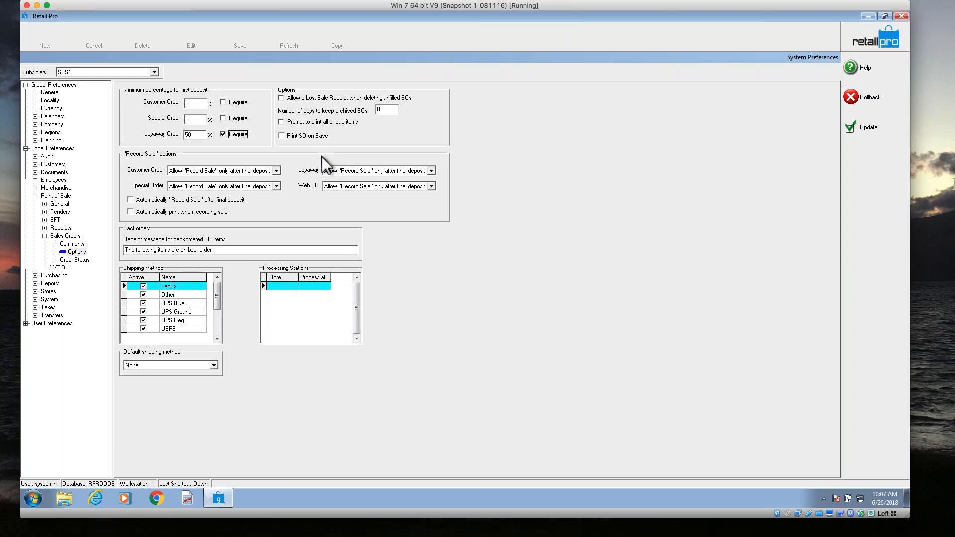
{"action": "left_click_drag", "start_coordinate": [195, 134], "coordinate": [182, 135]}
{"action": "left_click", "coordinate": [236, 134]}
Examine the "Record Sale" choices for customer orders and pick Allow "Record Sale" only after final deposit.
{"action": "left_click", "coordinate": [276, 171]}
{"action": "left_click", "coordinate": [276, 171]}
{"action": "left_click", "coordinate": [275, 169]}
{"action": "left_click", "coordinate": [275, 170]}
{"action": "left_click", "coordinate": [275, 169]}
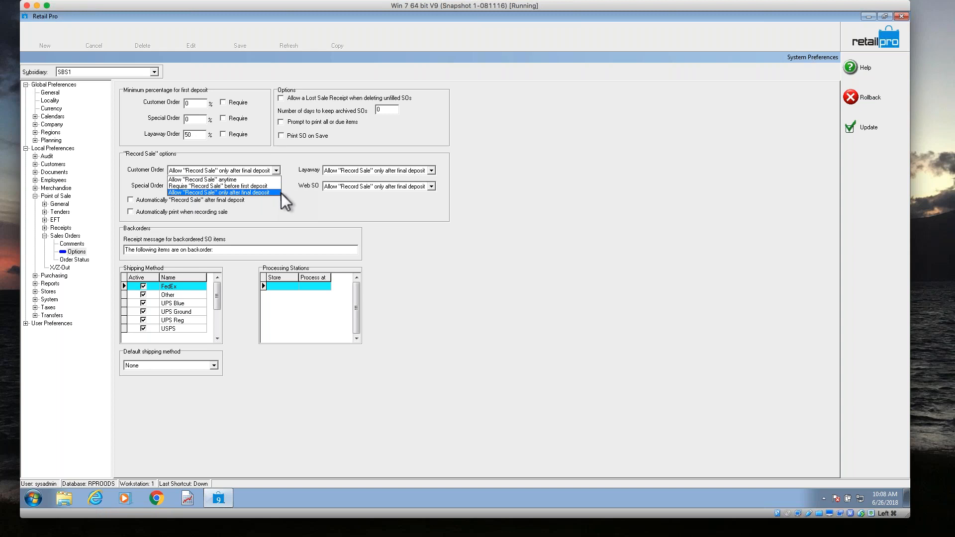
{"action": "left_click", "coordinate": [280, 193]}
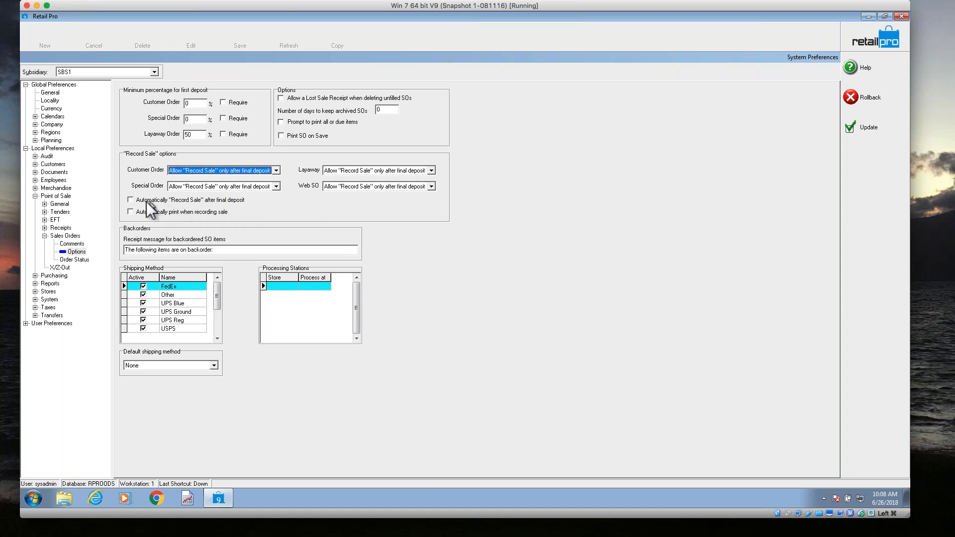
Enable automatic printing when recording a sale, with automatic "Record Sale" after final deposit off, and update the system preferences.
{"action": "left_click", "coordinate": [131, 200]}
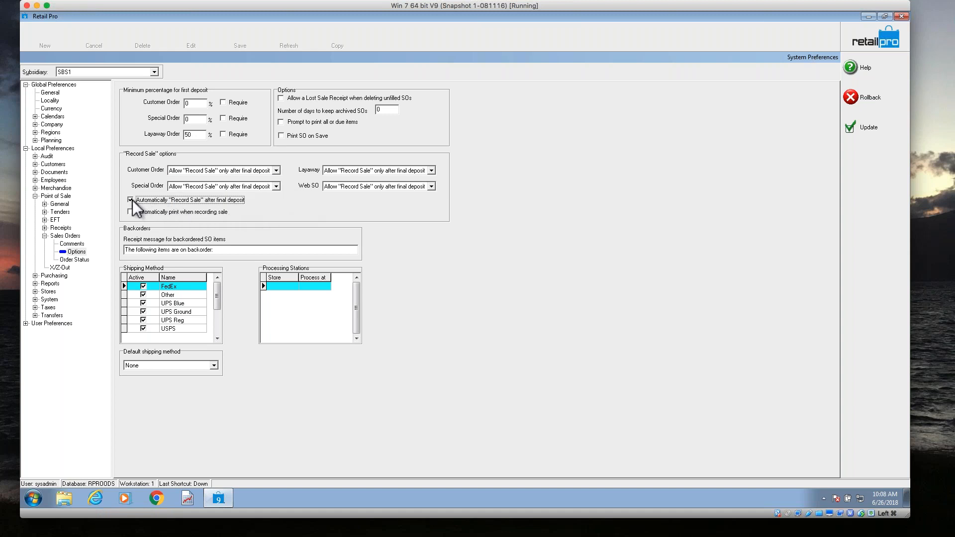
{"action": "left_click", "coordinate": [131, 212]}
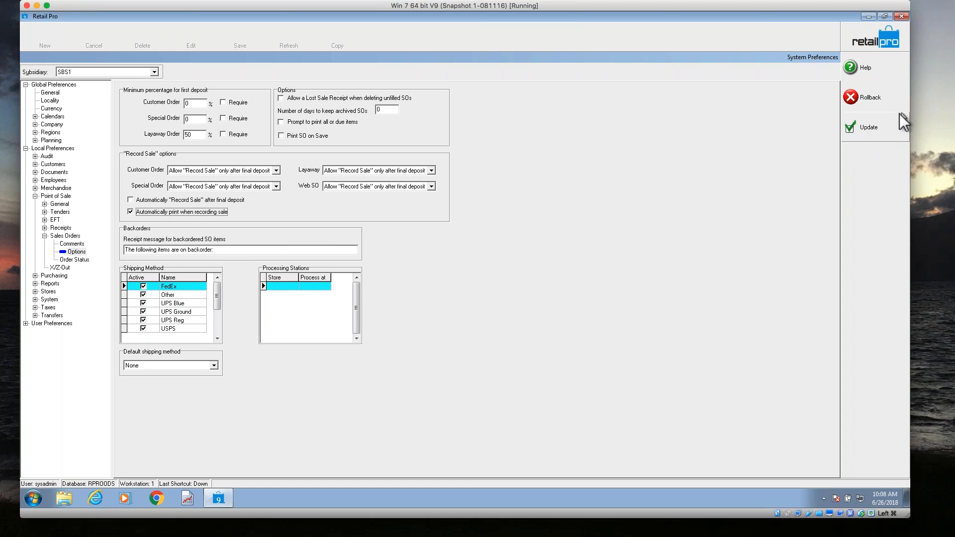
{"action": "left_click", "coordinate": [872, 127]}
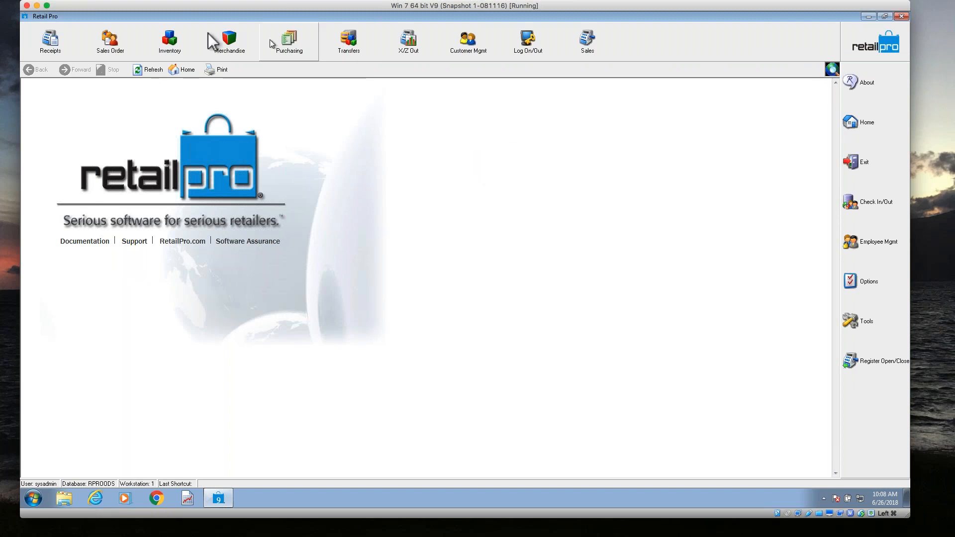
Open the newest layaway sales order in form view and go to its SO deposits.
{"action": "left_click", "coordinate": [121, 37]}
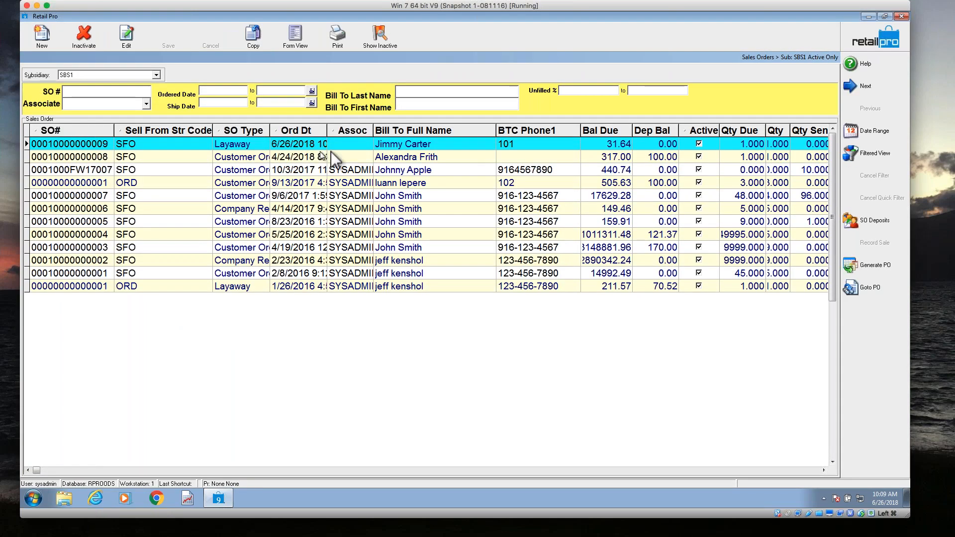
{"action": "left_click", "coordinate": [402, 147]}
{"action": "left_click", "coordinate": [297, 41]}
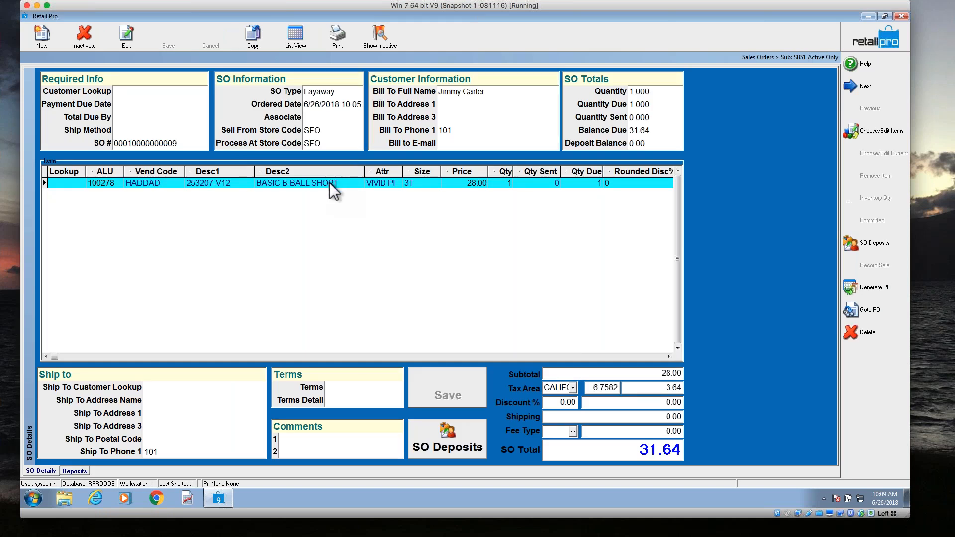
{"action": "left_click", "coordinate": [445, 444]}
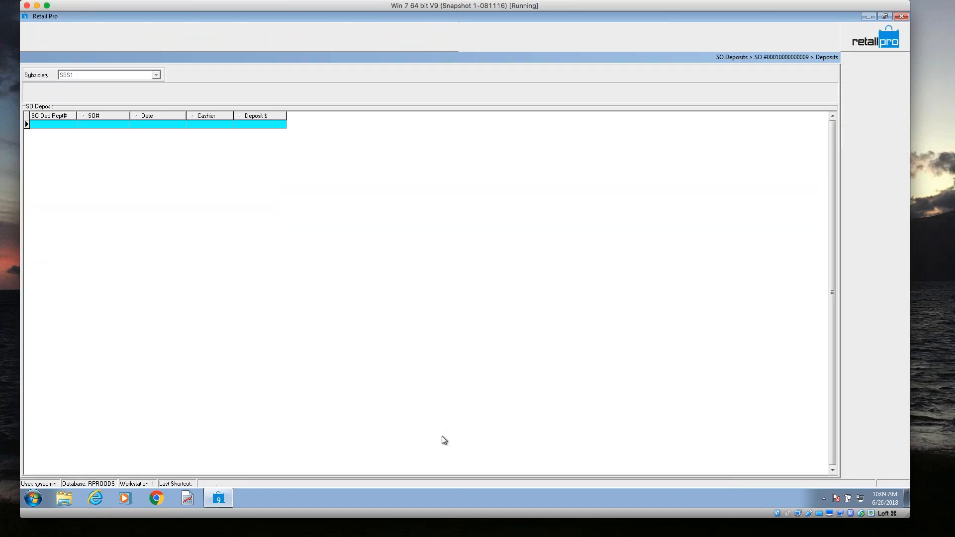
Create a new deposit for the layaway order from the minimum amount and set the deposit to 20.
{"action": "left_click", "coordinate": [47, 45]}
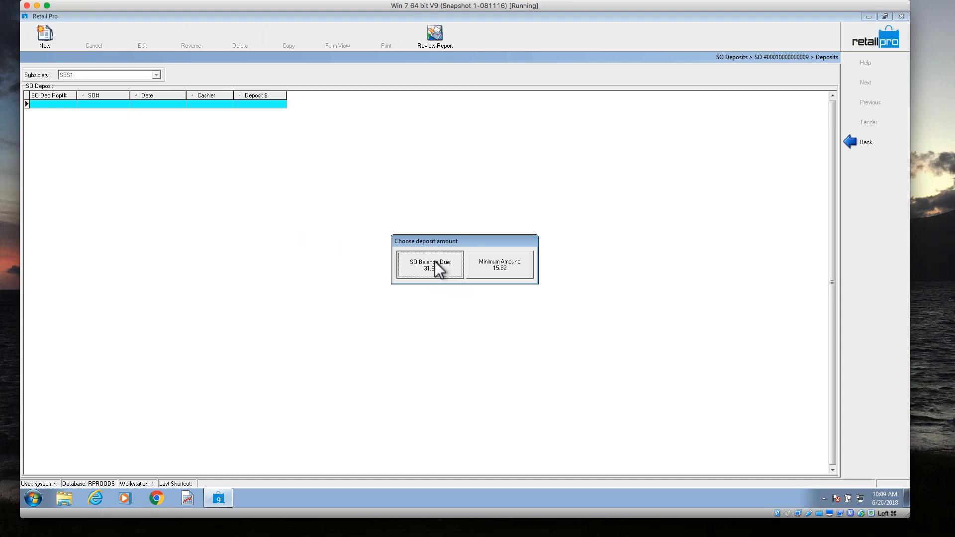
{"action": "left_click", "coordinate": [500, 275]}
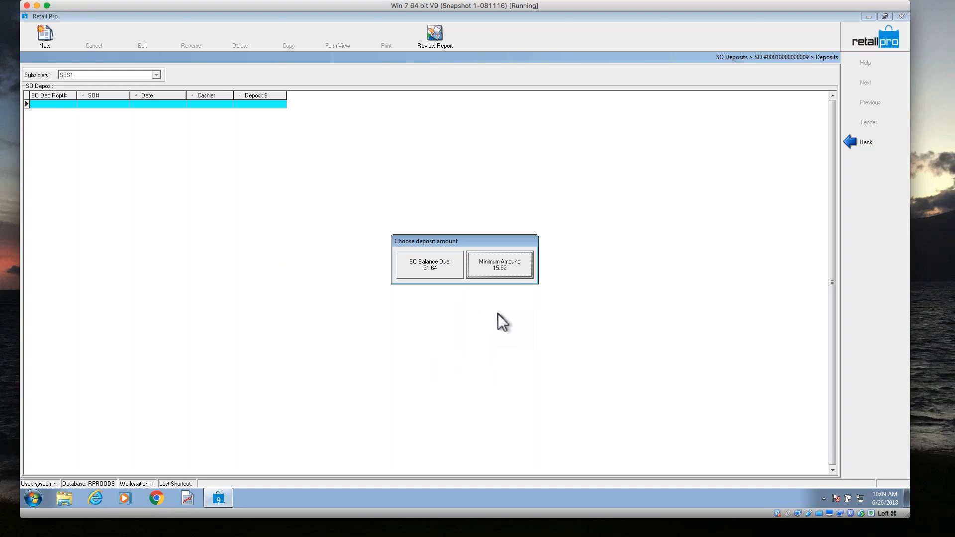
{"action": "left_click", "coordinate": [504, 269]}
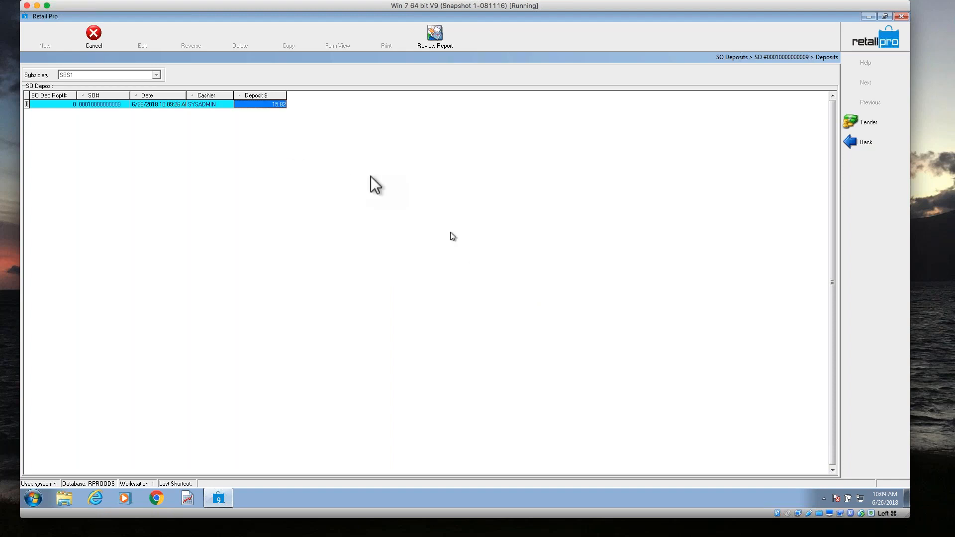
{"action": "left_click", "coordinate": [265, 104]}
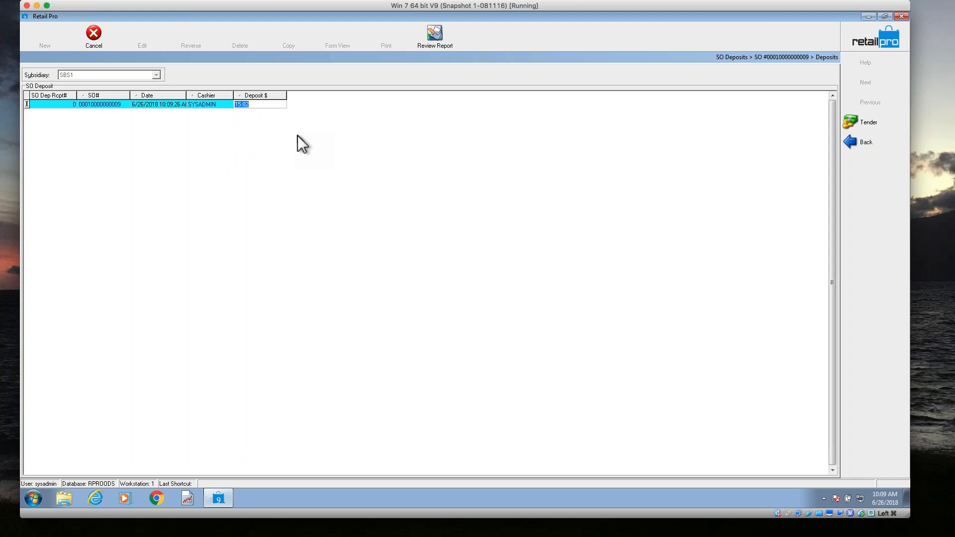
{"action": "type", "text": "20"}
Tender the deposit with 50 in cash, give the change as cash, and update the deposit only.
{"action": "left_click", "coordinate": [858, 122]}
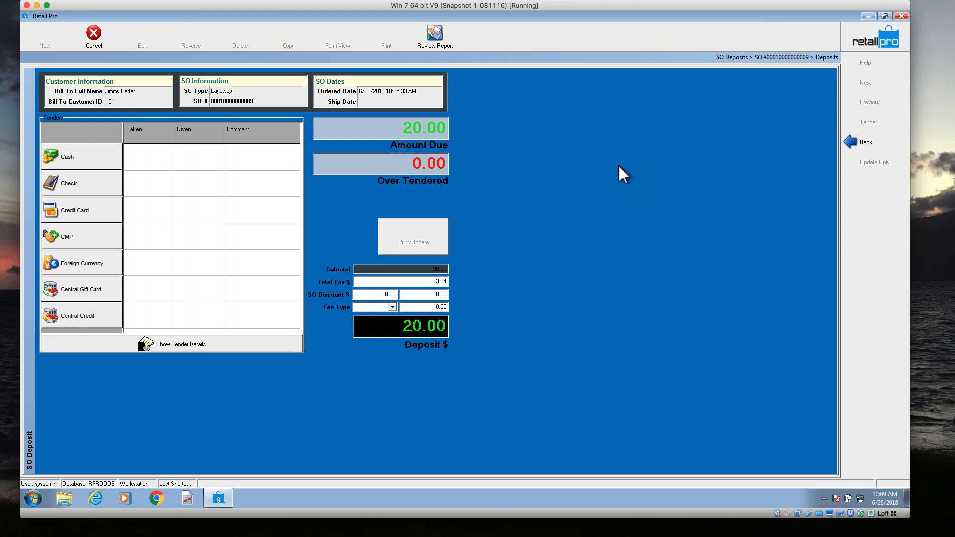
{"action": "left_click", "coordinate": [71, 162]}
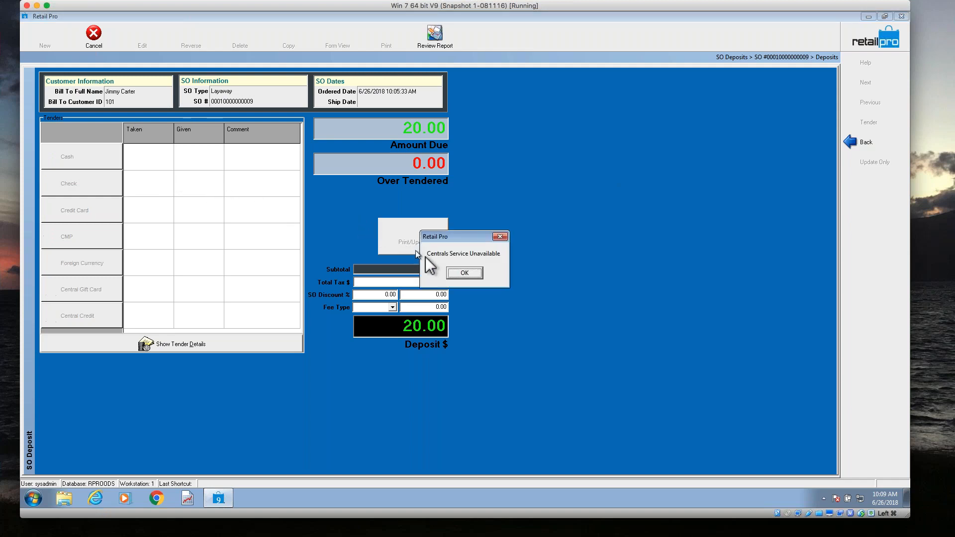
{"action": "left_click", "coordinate": [478, 273]}
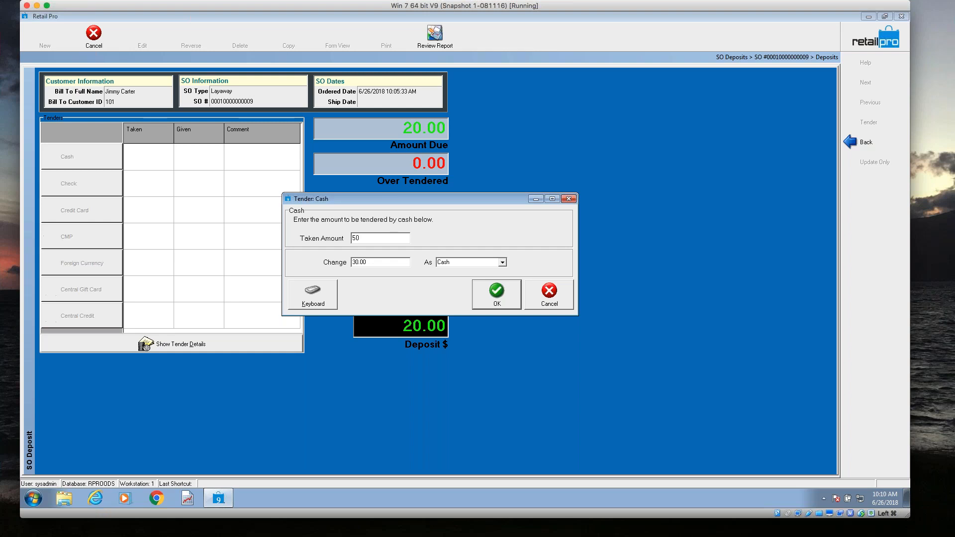
{"action": "left_click", "coordinate": [490, 298]}
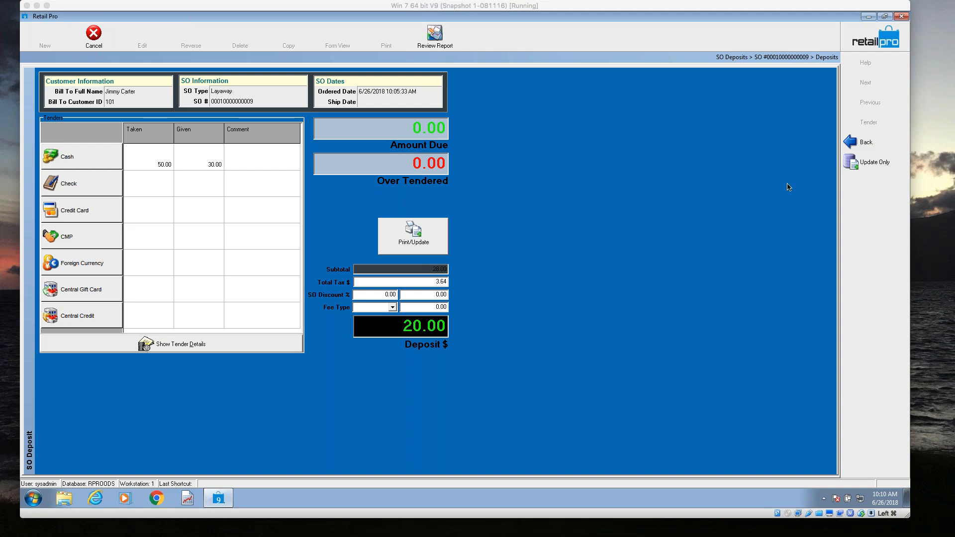
{"action": "left_click", "coordinate": [867, 164]}
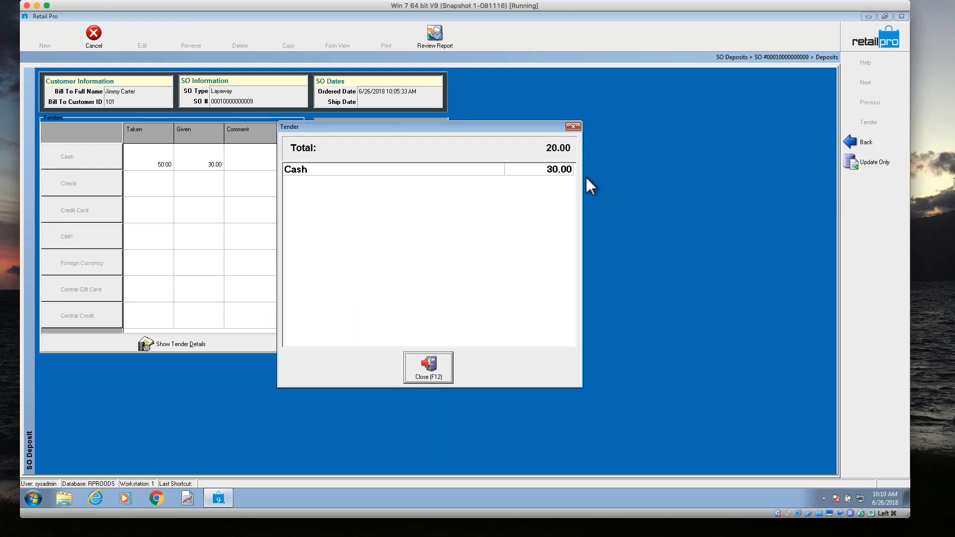
{"action": "left_click", "coordinate": [573, 127]}
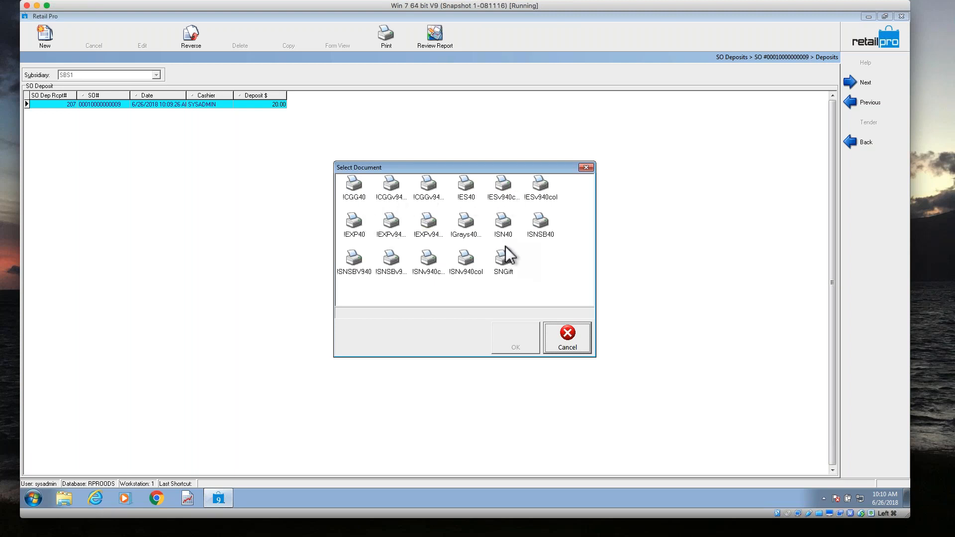
Try to preview the deposit receipt with the !CGG40 document design.
{"action": "left_click", "coordinate": [356, 195]}
{"action": "left_click", "coordinate": [511, 347]}
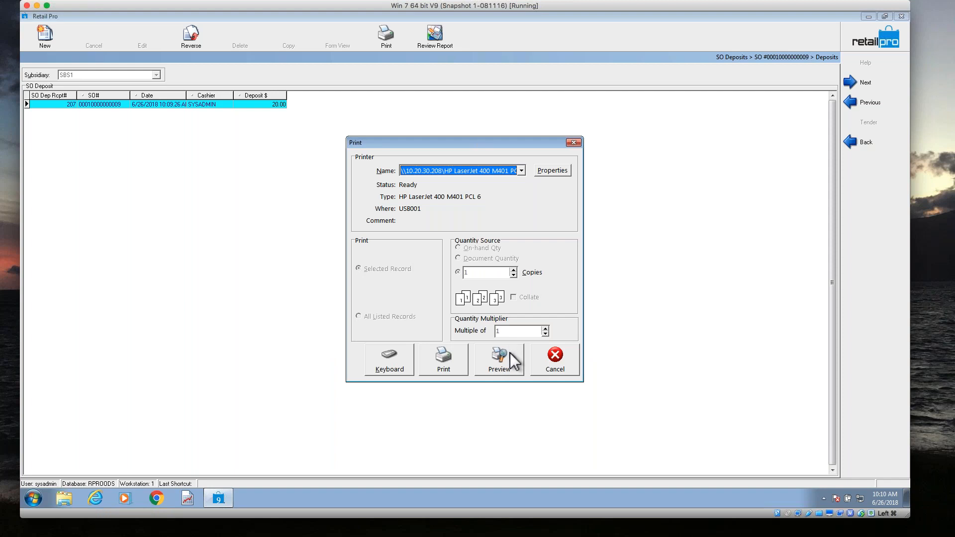
{"action": "left_click", "coordinate": [509, 353]}
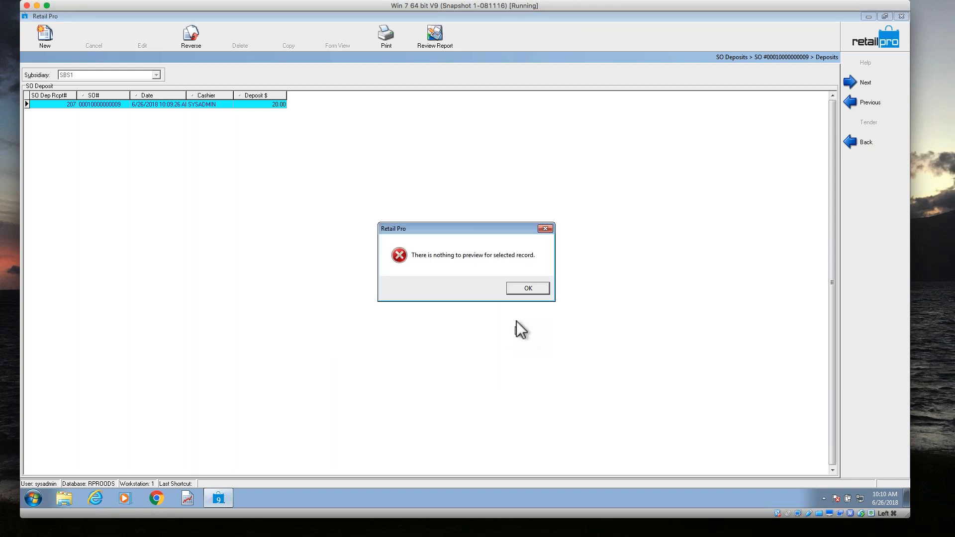
{"action": "left_click", "coordinate": [520, 289]}
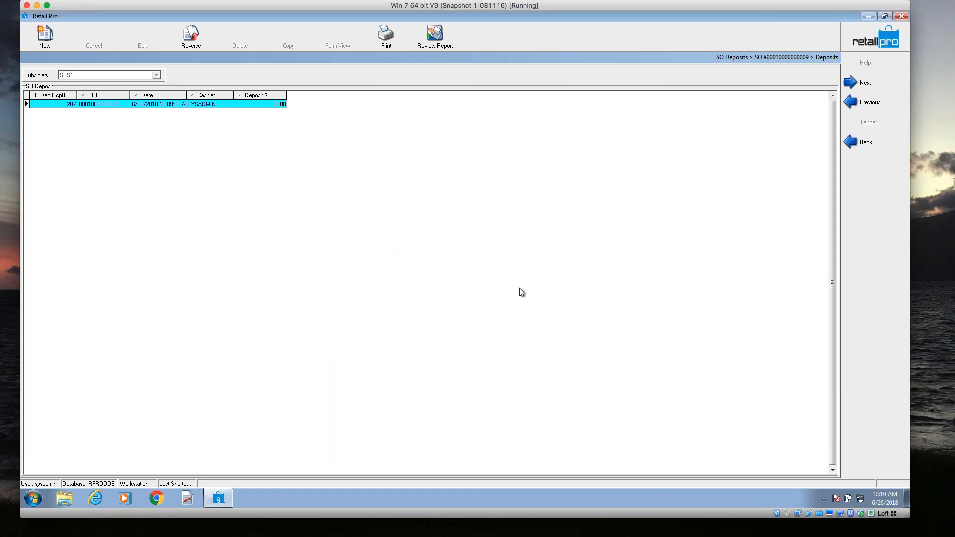
Leave the sales order and open the newest receipt, created by the cash deposit, from the receipts list.
{"action": "left_click", "coordinate": [866, 38]}
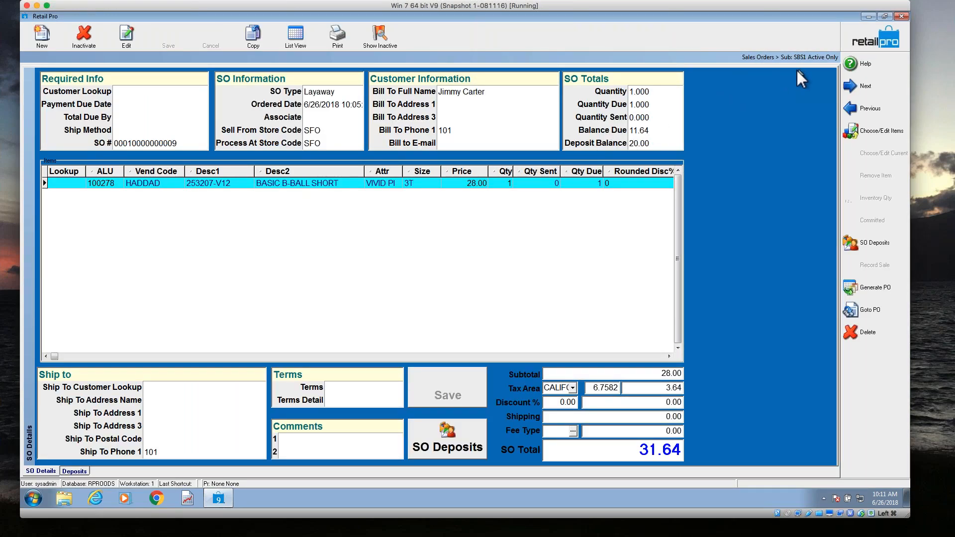
{"action": "left_click", "coordinate": [866, 37]}
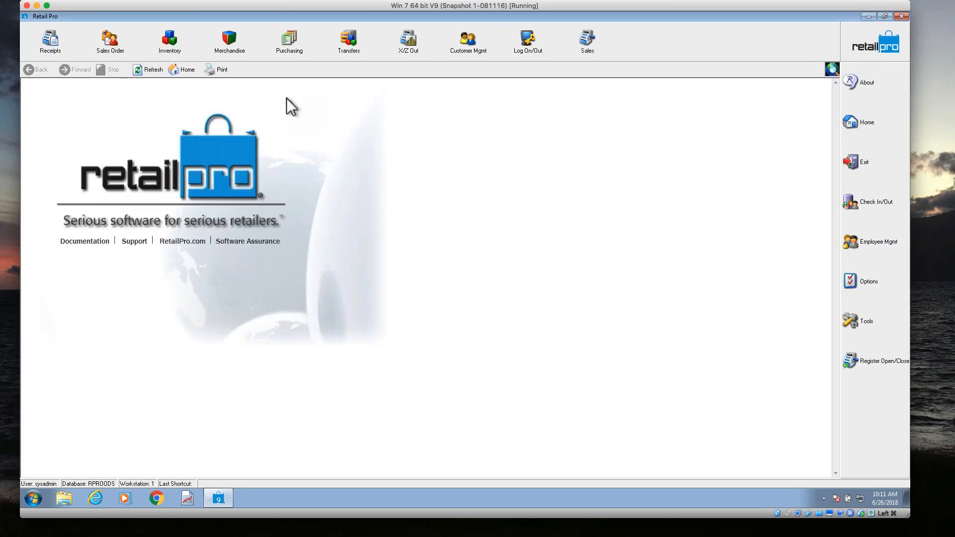
{"action": "left_click", "coordinate": [47, 39]}
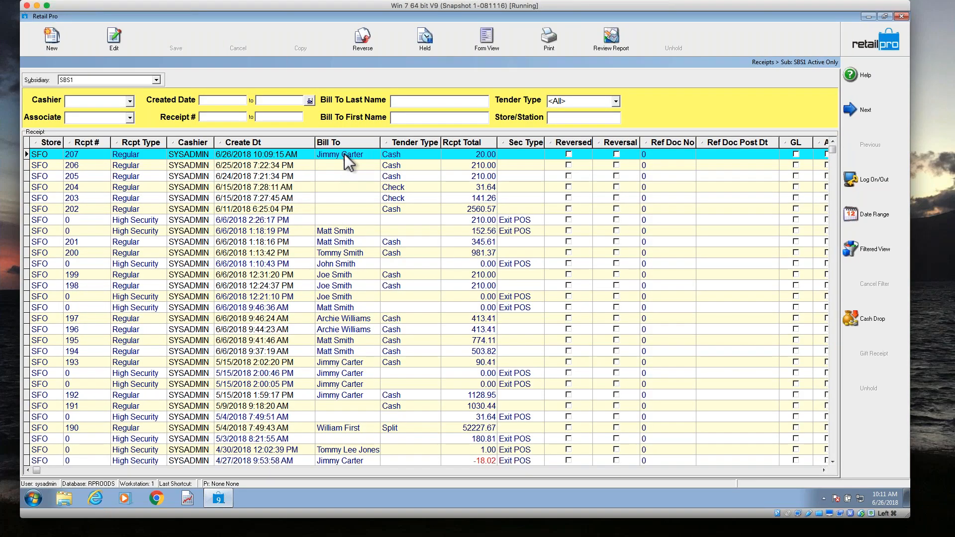
{"action": "left_click", "coordinate": [344, 154]}
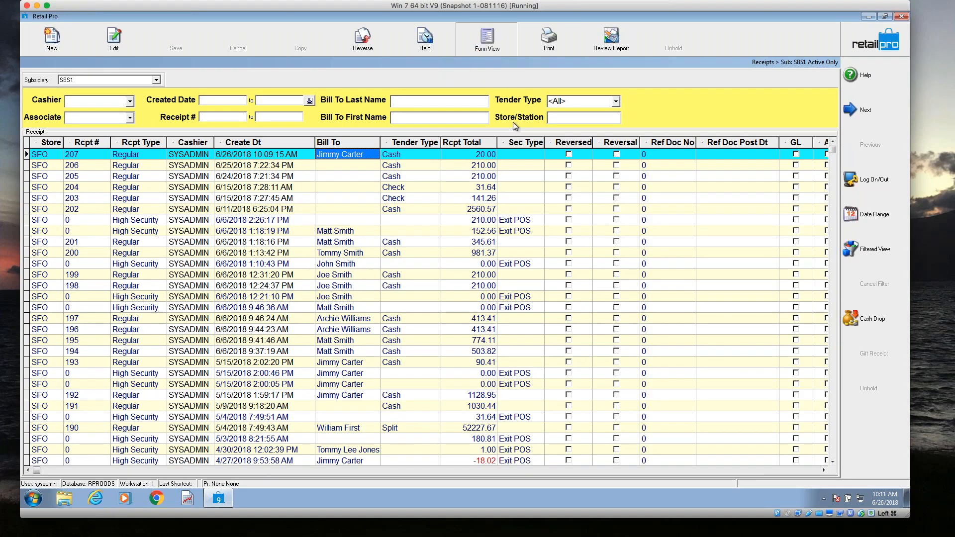
{"action": "double_click", "coordinate": [514, 156]}
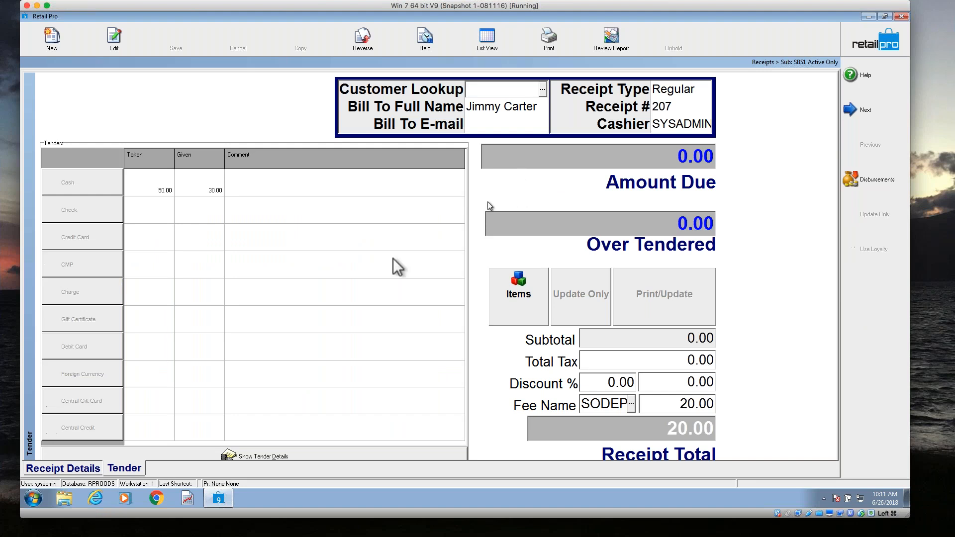
Examine the receipt's details, including its fee name and fee amount, and check the document designs offered for printing it.
{"action": "left_click", "coordinate": [91, 466]}
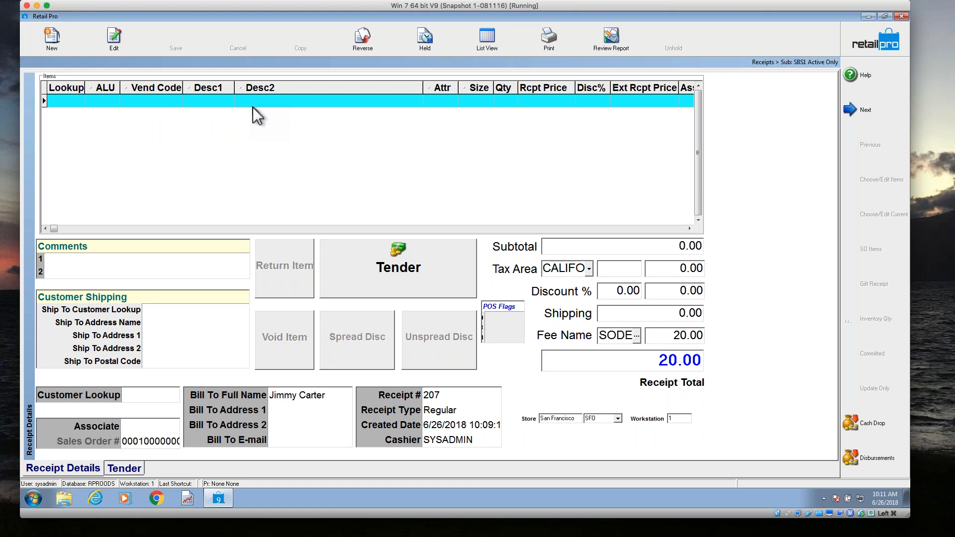
{"action": "left_click", "coordinate": [651, 335]}
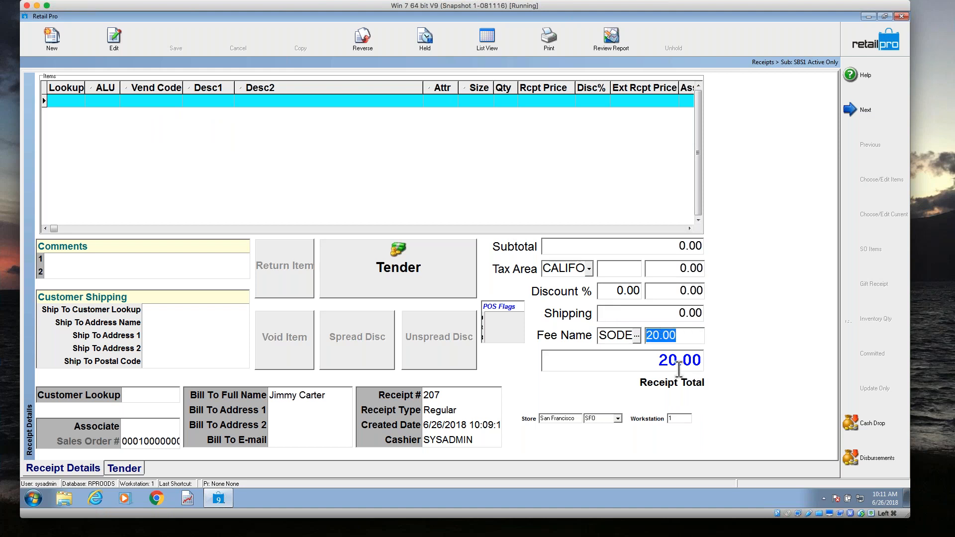
{"action": "left_click", "coordinate": [622, 335]}
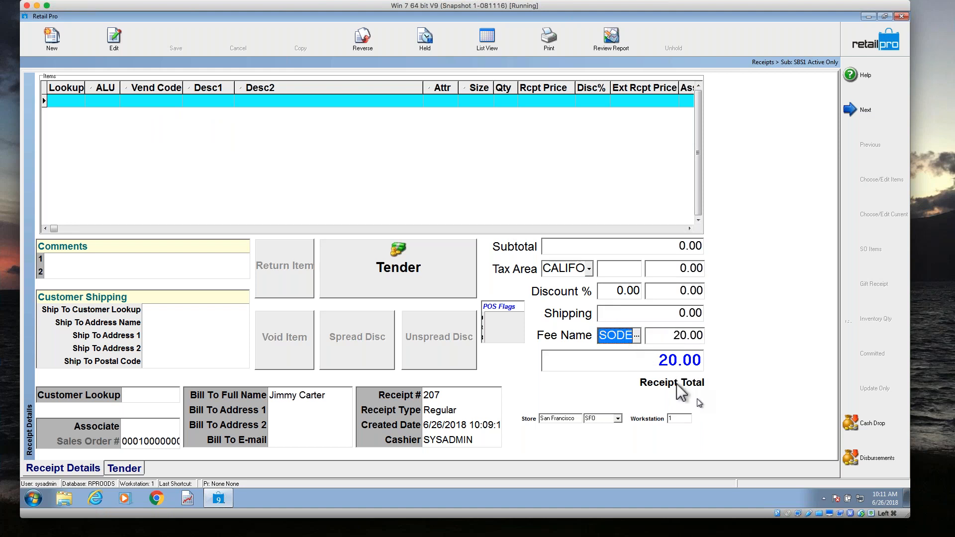
{"action": "left_click", "coordinate": [685, 340]}
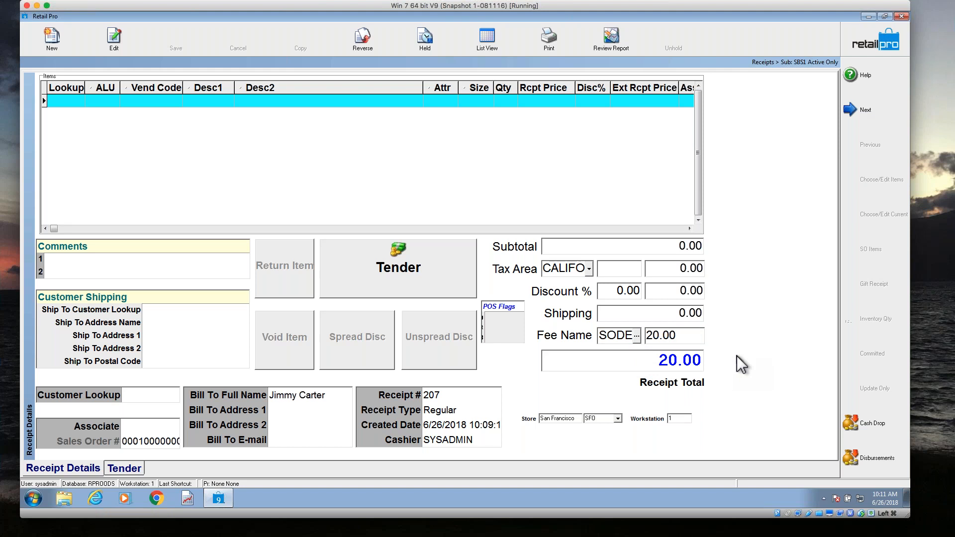
{"action": "double_click", "coordinate": [691, 335]}
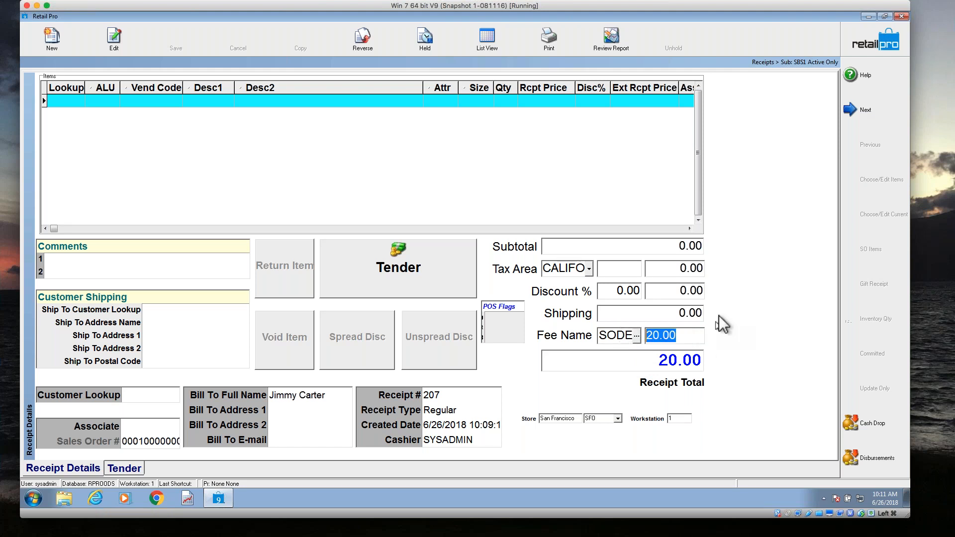
{"action": "left_click", "coordinate": [545, 46]}
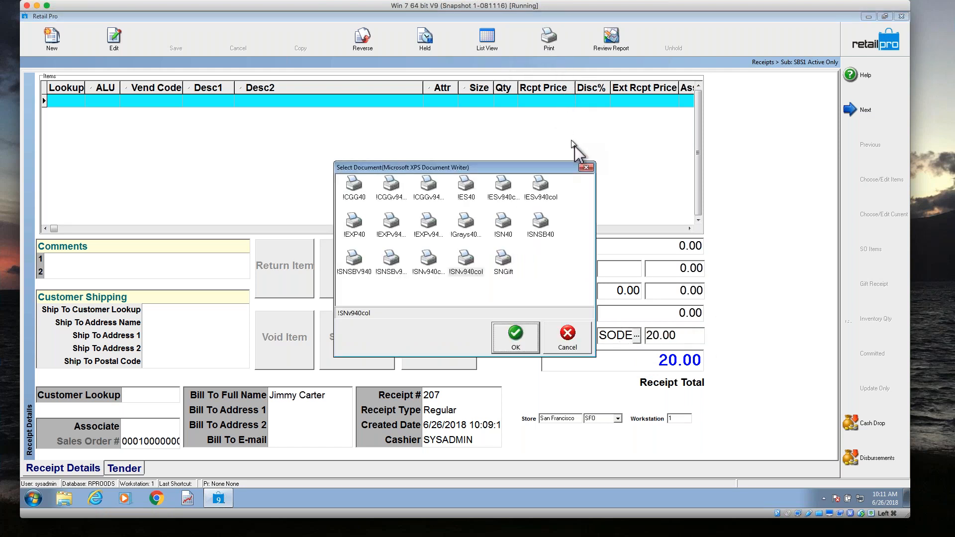
{"action": "left_click", "coordinate": [588, 167]}
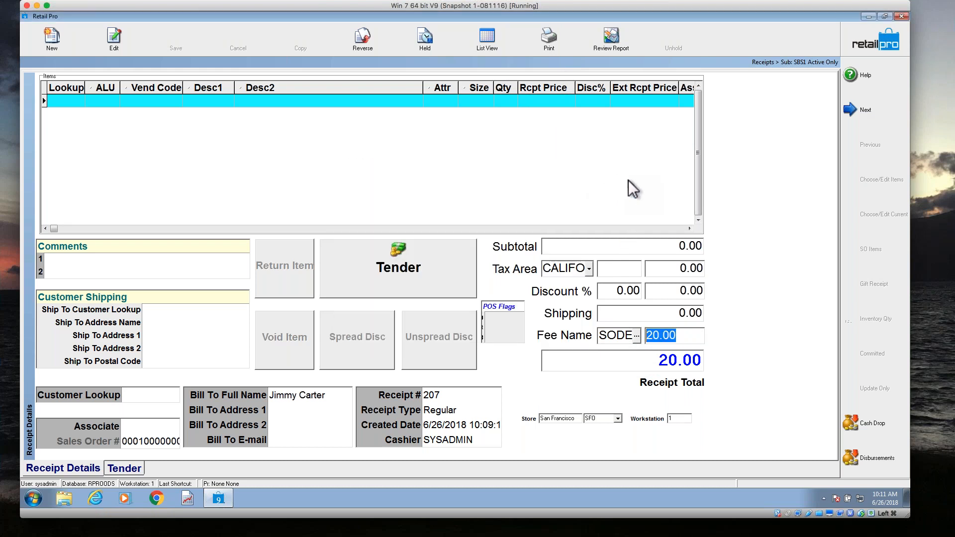
Leave the receipt, switch to Windows Explorer and open the RetailPro9 folder on the C: drive.
{"action": "left_click", "coordinate": [858, 47]}
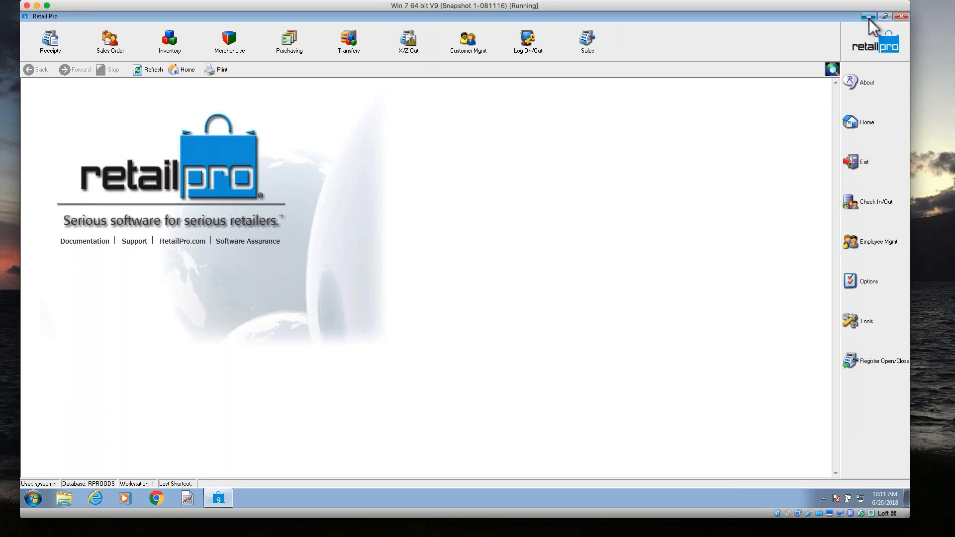
{"action": "left_click", "coordinate": [868, 18]}
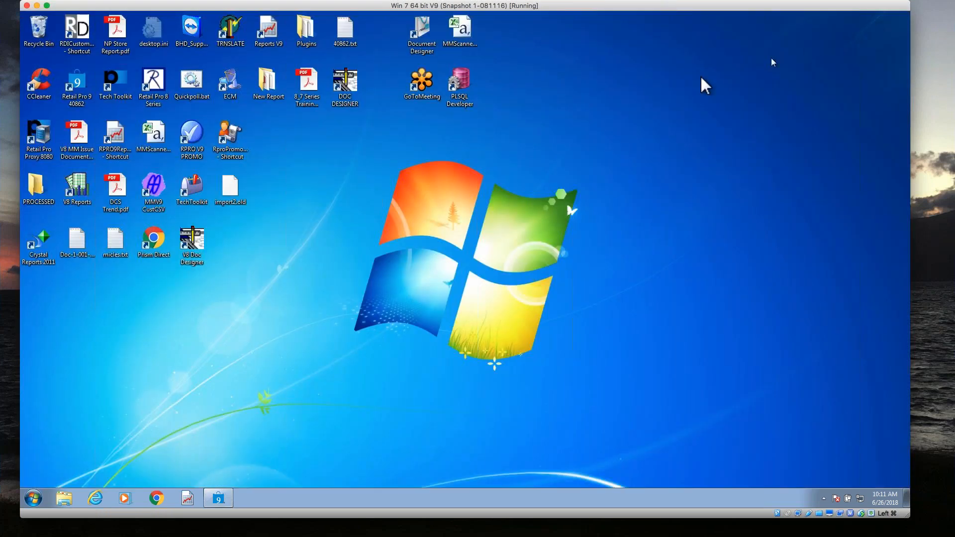
{"action": "left_click", "coordinate": [63, 499]}
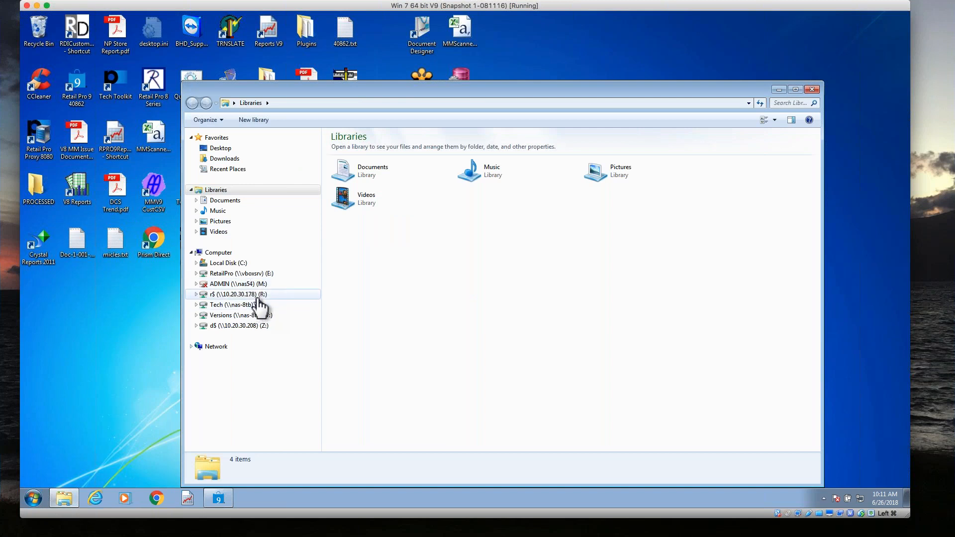
{"action": "left_click", "coordinate": [271, 263]}
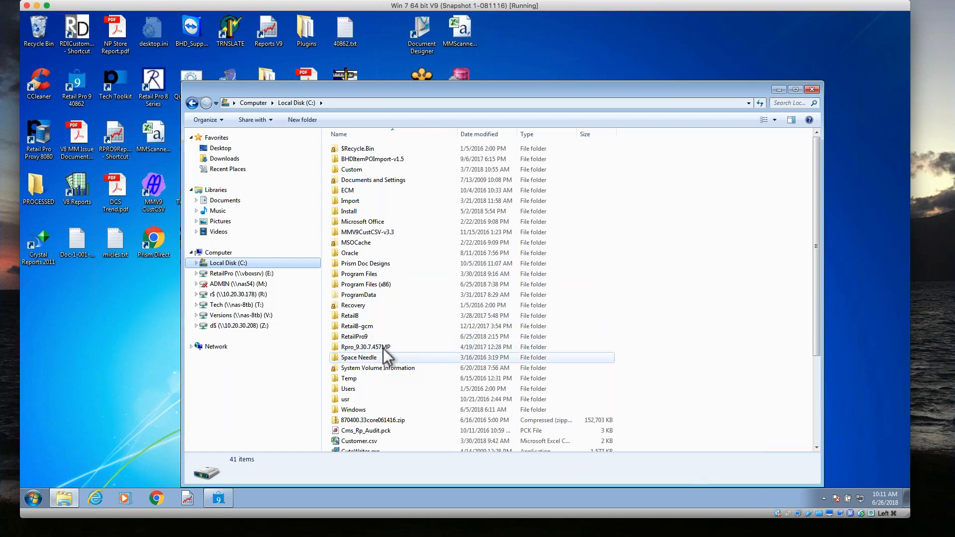
{"action": "double_click", "coordinate": [385, 337]}
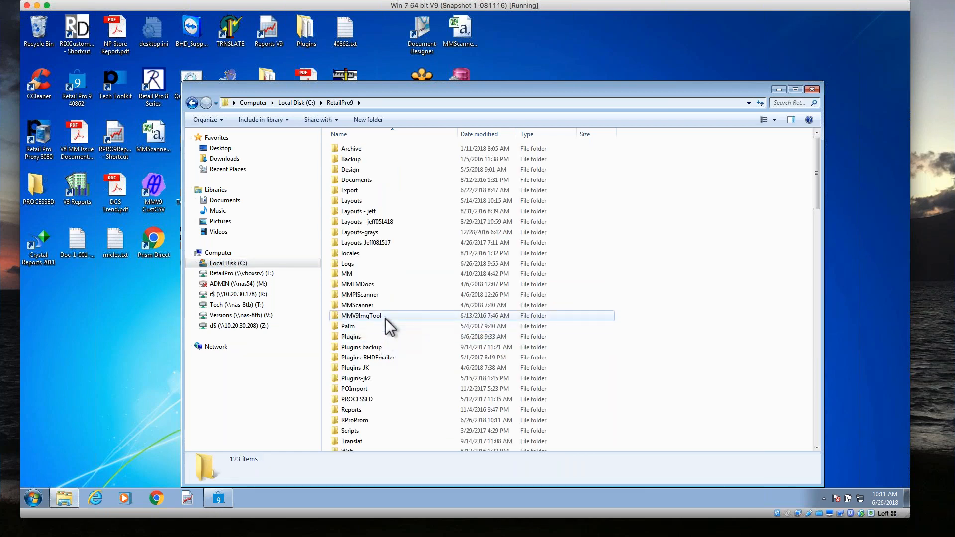
Open the Receipt folder inside Design\DocDesigns - Jeff1, where the alternative receipt designs are stored.
{"action": "left_click", "coordinate": [366, 171]}
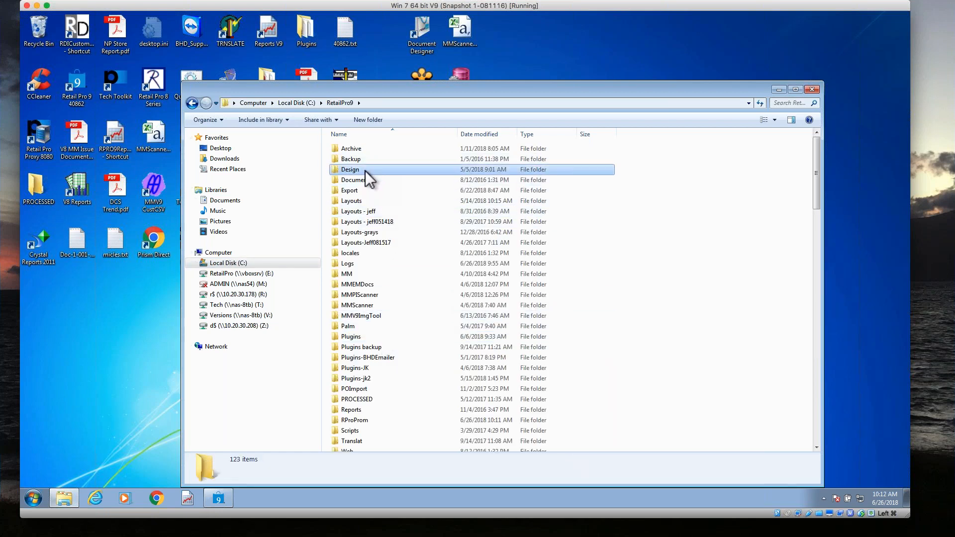
{"action": "double_click", "coordinate": [366, 171]}
{"action": "double_click", "coordinate": [372, 171]}
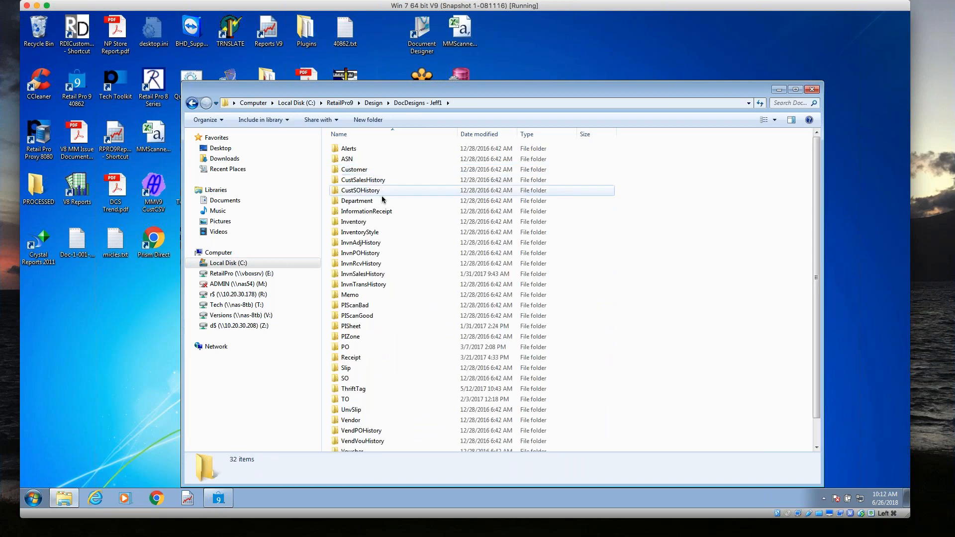
{"action": "left_click", "coordinate": [378, 431]}
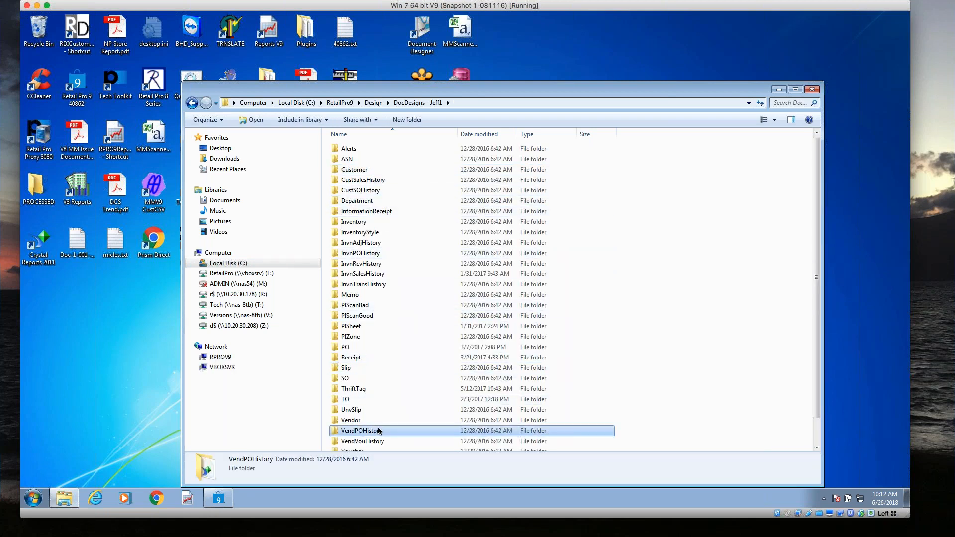
{"action": "scroll", "coordinate": [377, 430], "scroll_direction": "down", "scroll_amount": 1}
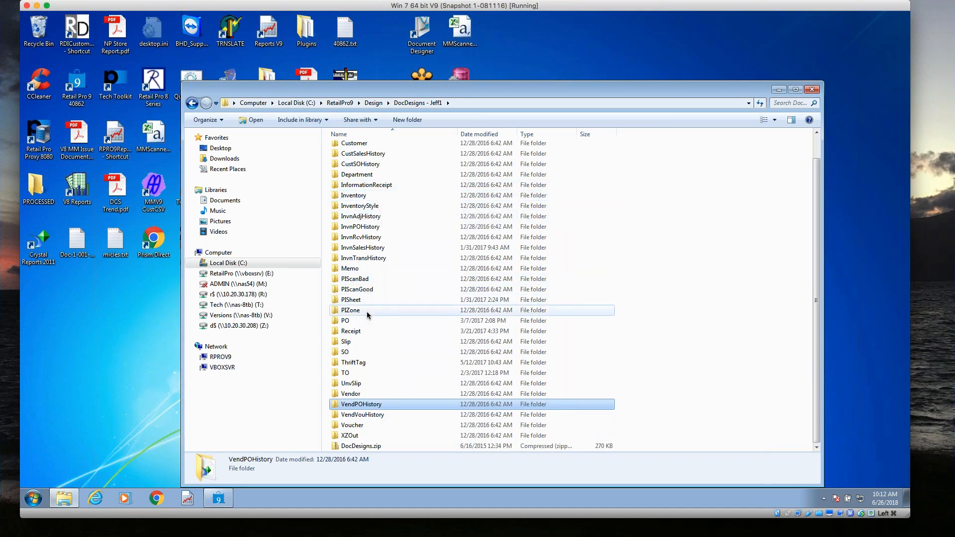
{"action": "double_click", "coordinate": [366, 331]}
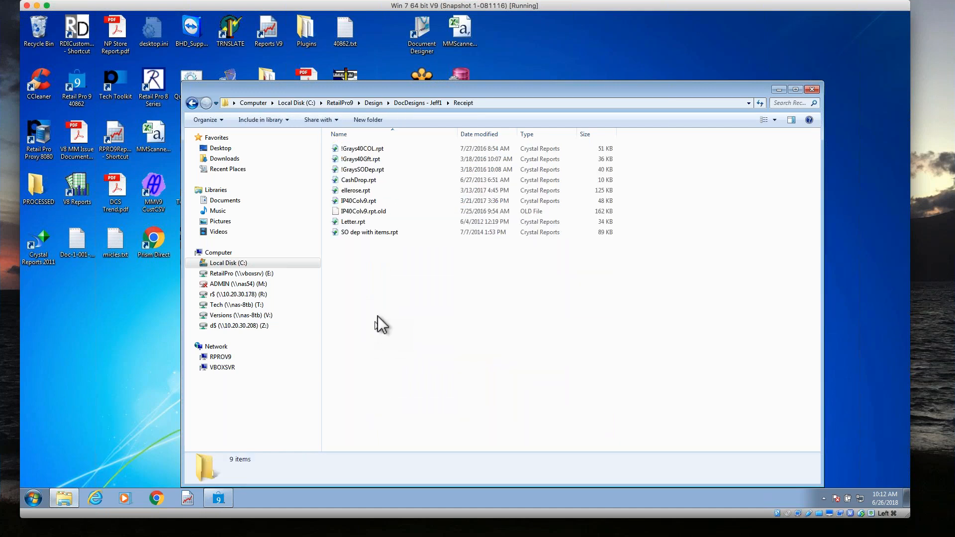
Copy the design files SO dep with items.rpt and IP40Colv9.rpt.
{"action": "left_click", "coordinate": [369, 232]}
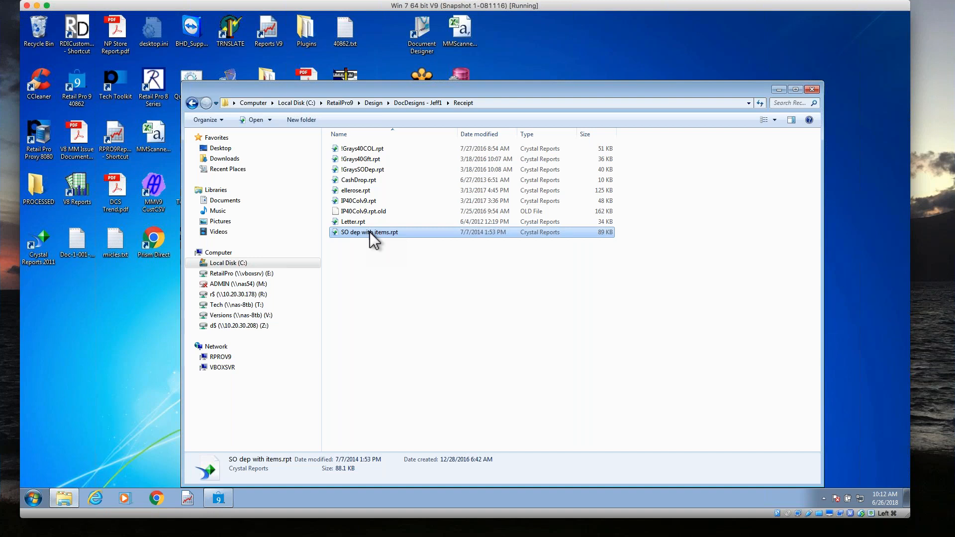
{"action": "left_click", "coordinate": [360, 202], "text": "ctrl"}
{"action": "right_click", "coordinate": [360, 201]}
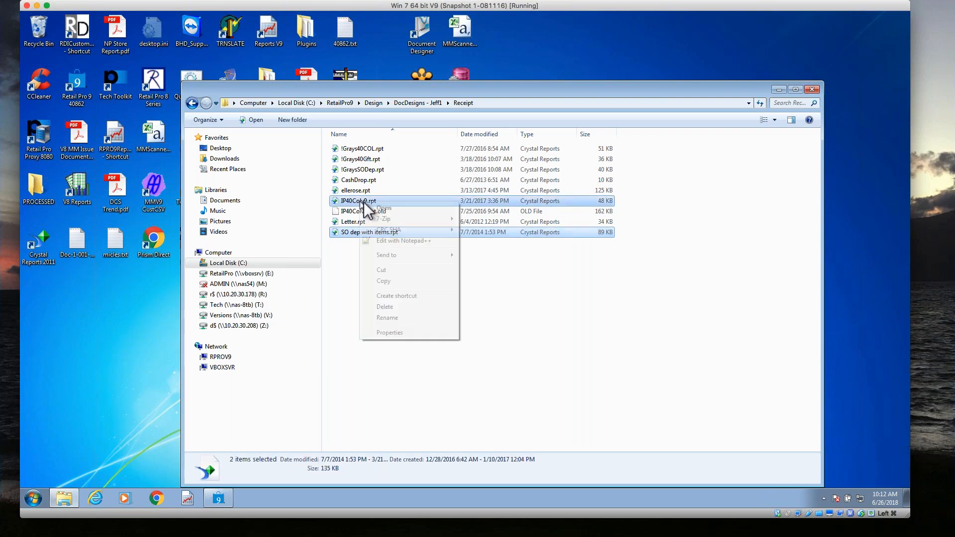
{"action": "left_click", "coordinate": [403, 281]}
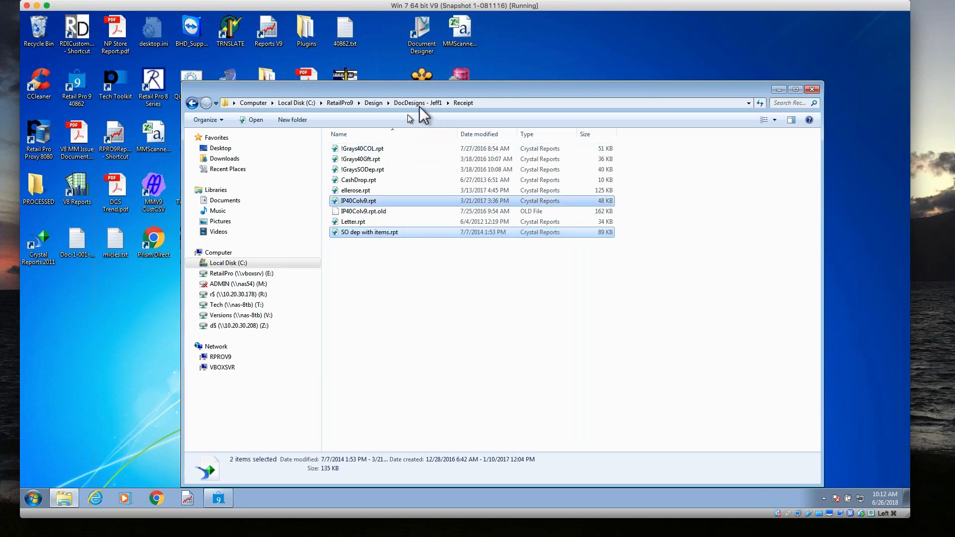
Paste the copied design files into the RetailPro9\Design\DocDesigns\Receipt folder.
{"action": "left_click", "coordinate": [373, 103]}
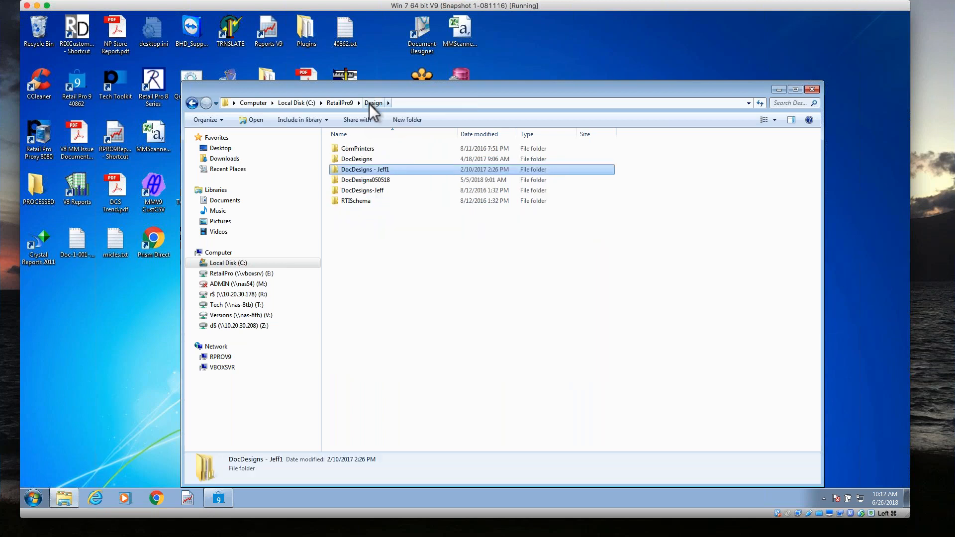
{"action": "double_click", "coordinate": [368, 160]}
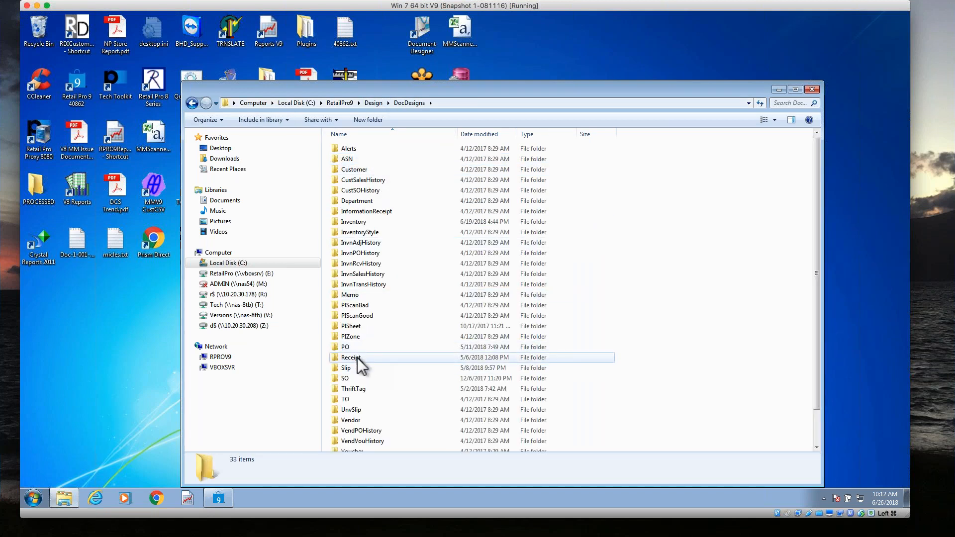
{"action": "double_click", "coordinate": [357, 358]}
{"action": "right_click", "coordinate": [405, 363]}
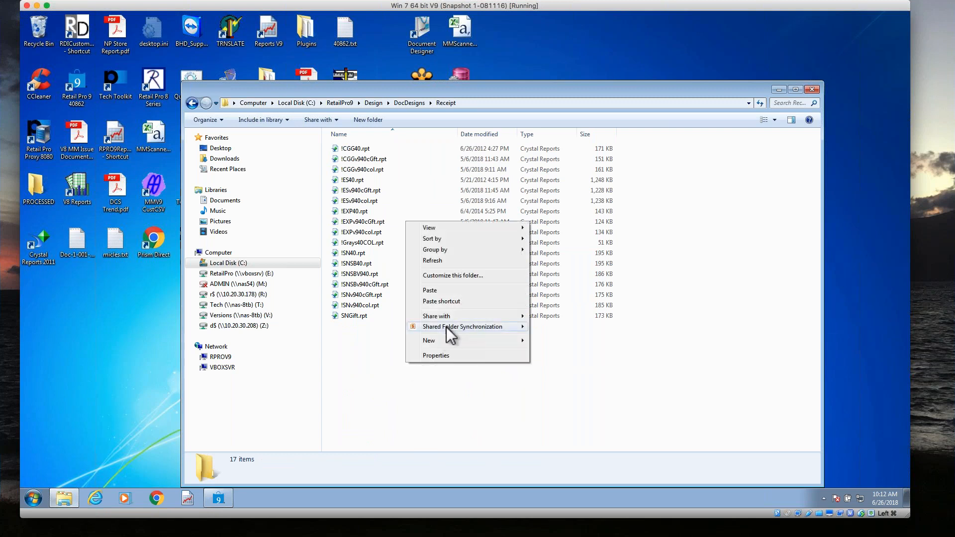
{"action": "left_click", "coordinate": [442, 290]}
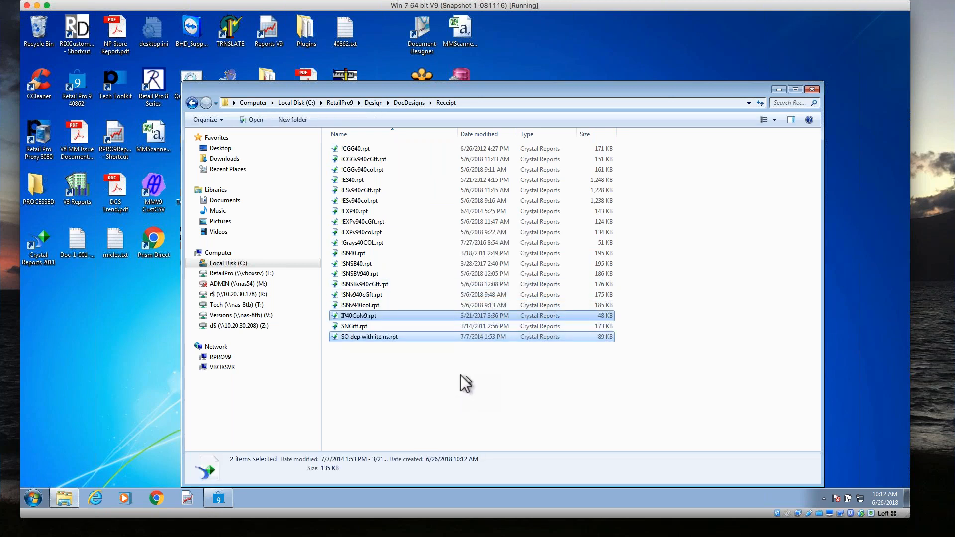
Switch back to Retail Pro and preview the newest receipt in the receipts list with the IP40Colv9 document design.
{"action": "left_click", "coordinate": [219, 499]}
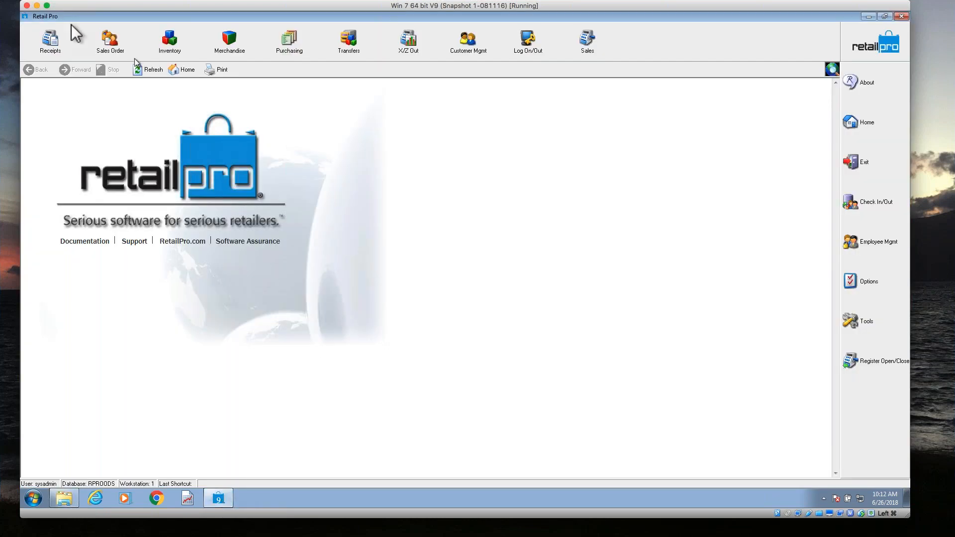
{"action": "left_click", "coordinate": [51, 40]}
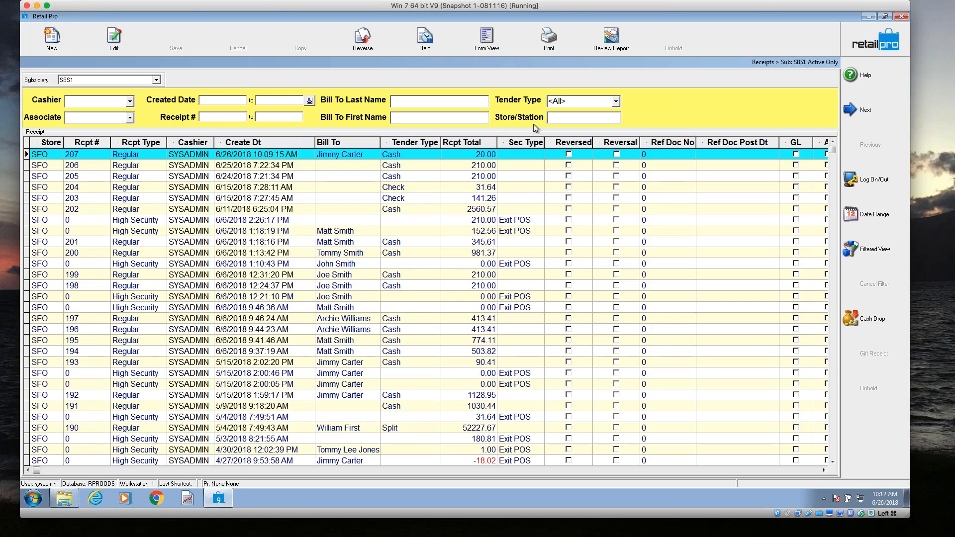
{"action": "left_click", "coordinate": [343, 155]}
{"action": "left_click", "coordinate": [542, 42]}
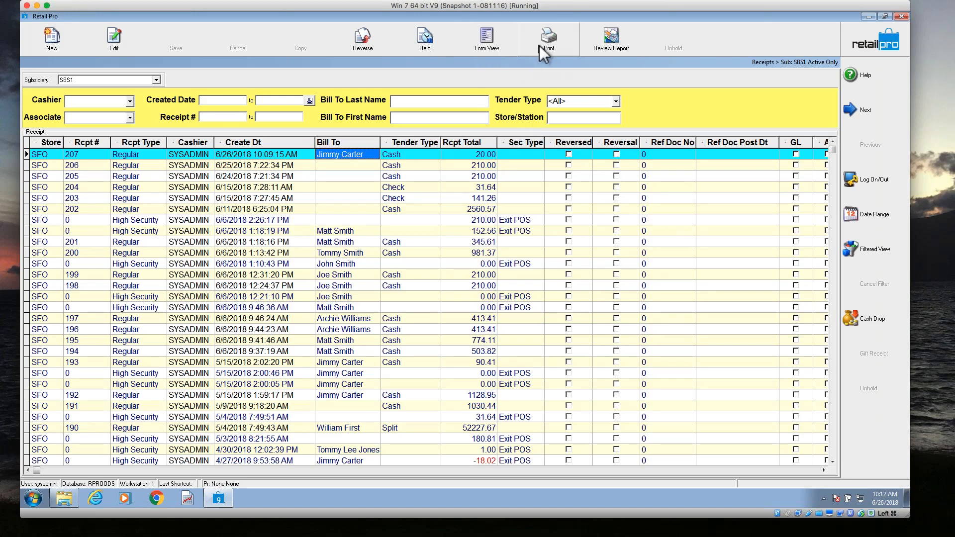
{"action": "left_click", "coordinate": [465, 262]}
{"action": "left_click", "coordinate": [503, 266]}
{"action": "left_click", "coordinate": [514, 337]}
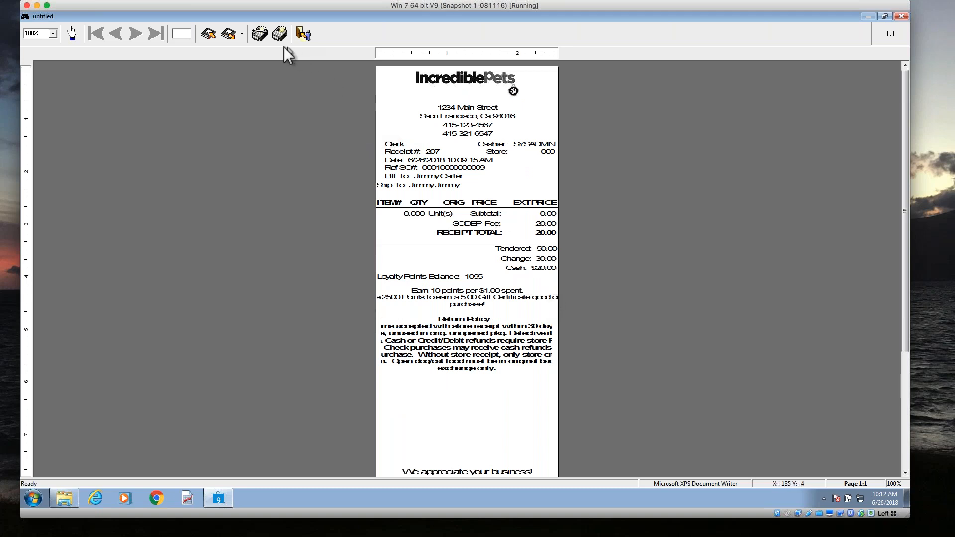
Examine the deposit fee and tender amounts on the receipt preview at 150%, and close it without saving the report.
{"action": "left_click", "coordinate": [52, 34]}
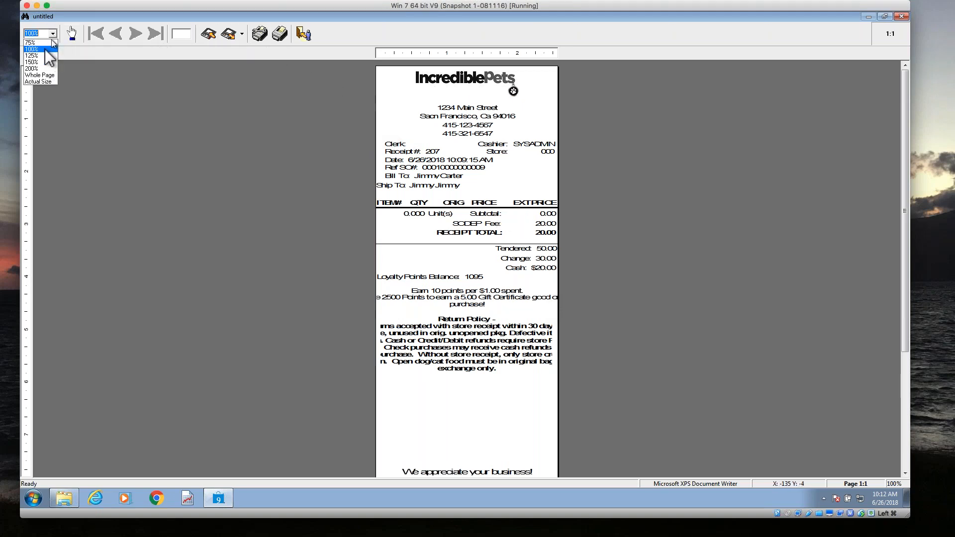
{"action": "left_click", "coordinate": [35, 67]}
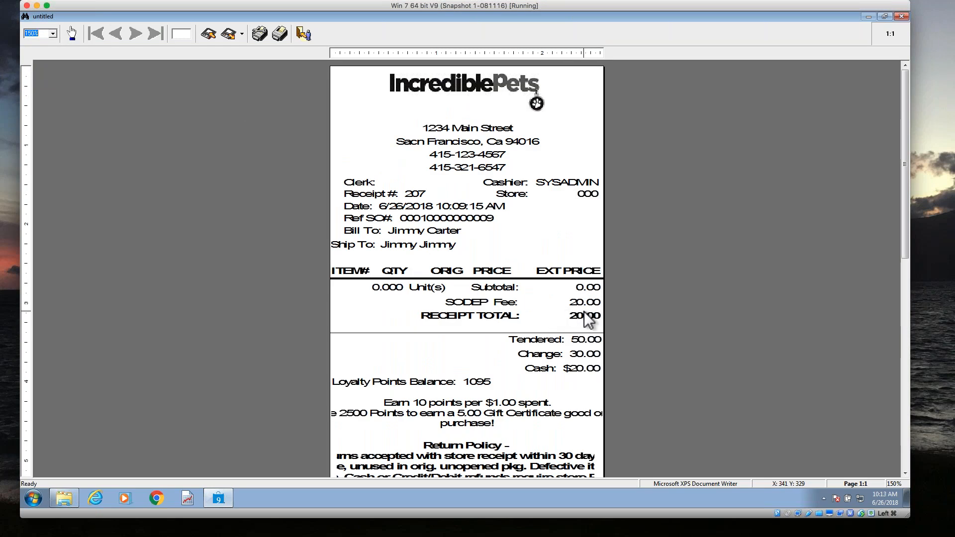
{"action": "left_click", "coordinate": [303, 33]}
{"action": "left_click", "coordinate": [538, 288]}
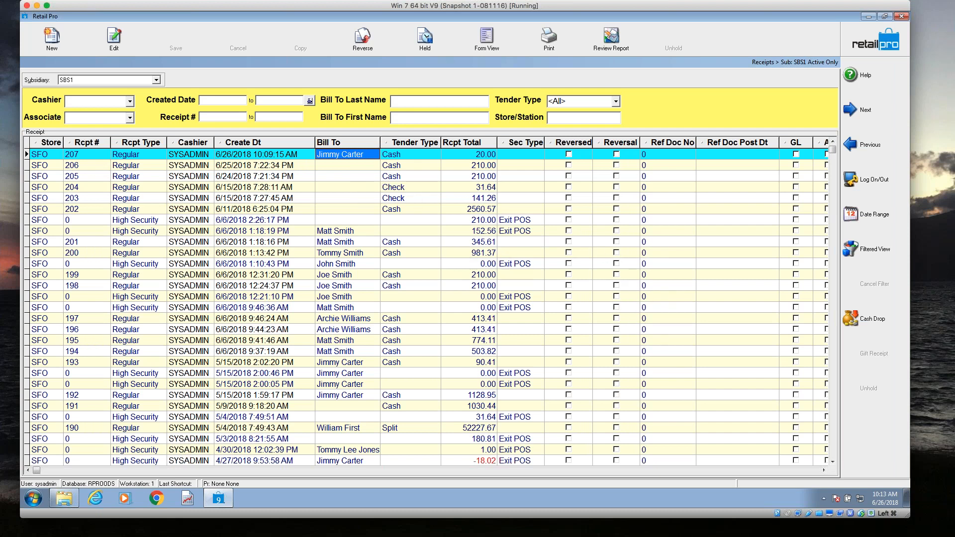
Preview the same receipt with the SO dep with items design and examine its layaway item, deposit balance and balance due at 200%.
{"action": "left_click", "coordinate": [559, 46]}
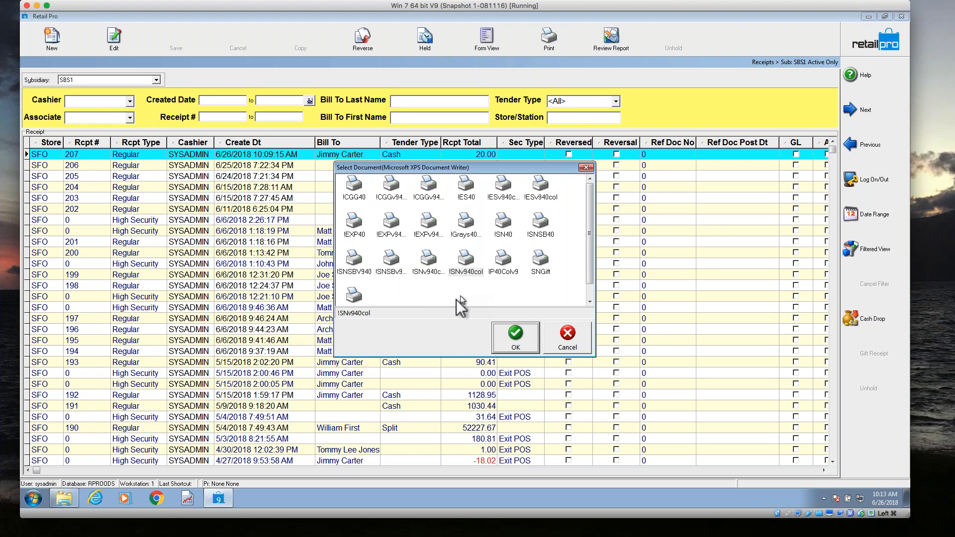
{"action": "left_click", "coordinate": [514, 337]}
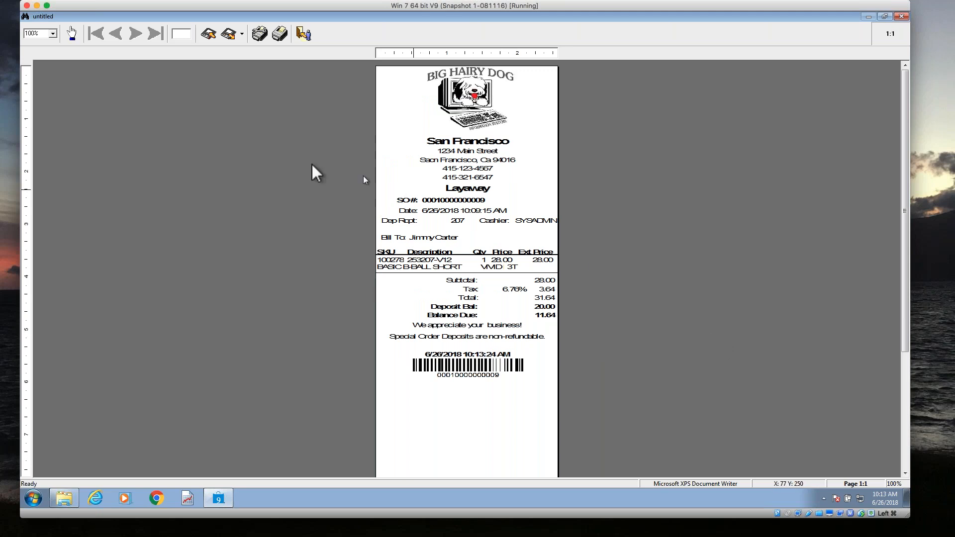
{"action": "left_click", "coordinate": [52, 37]}
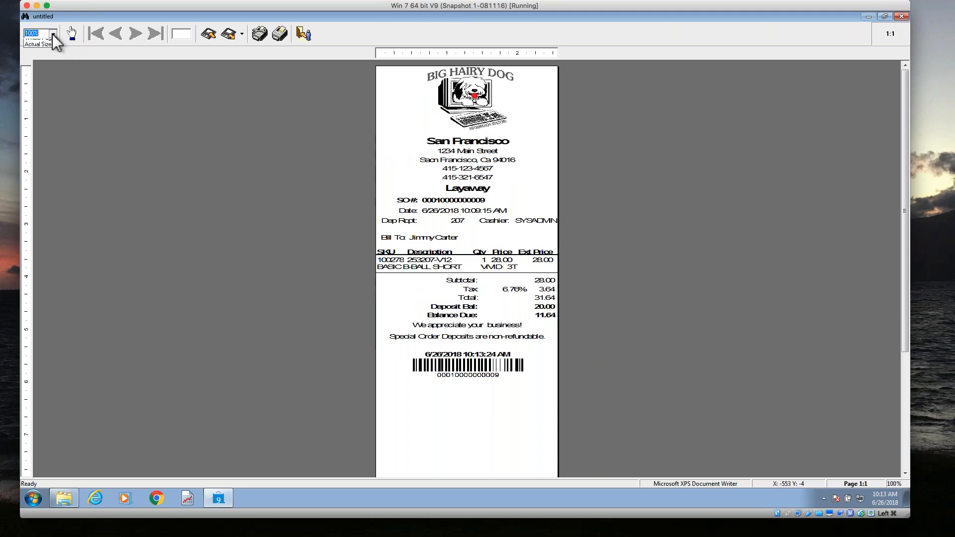
{"action": "left_click", "coordinate": [45, 64]}
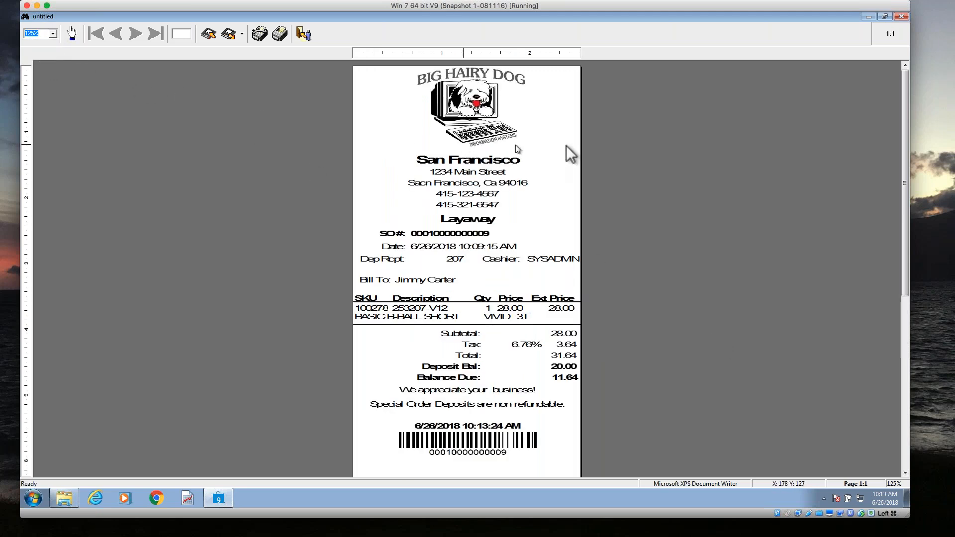
{"action": "left_click_drag", "start_coordinate": [906, 145], "coordinate": [905, 153]}
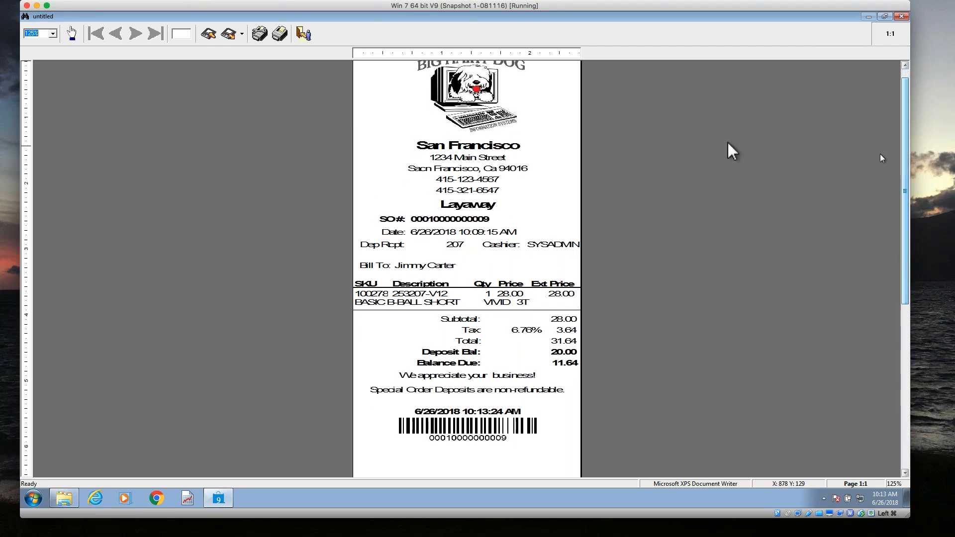
{"action": "left_click", "coordinate": [52, 34]}
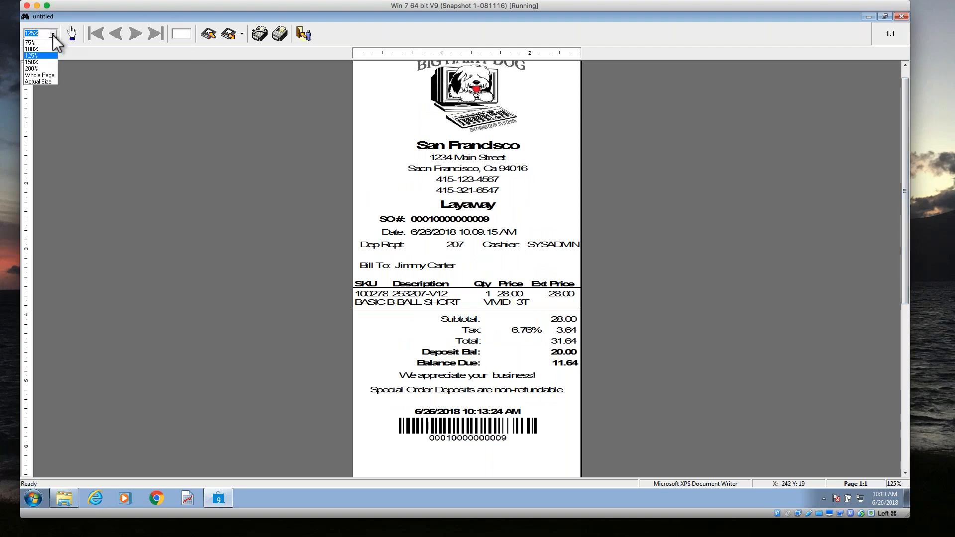
{"action": "left_click", "coordinate": [35, 74]}
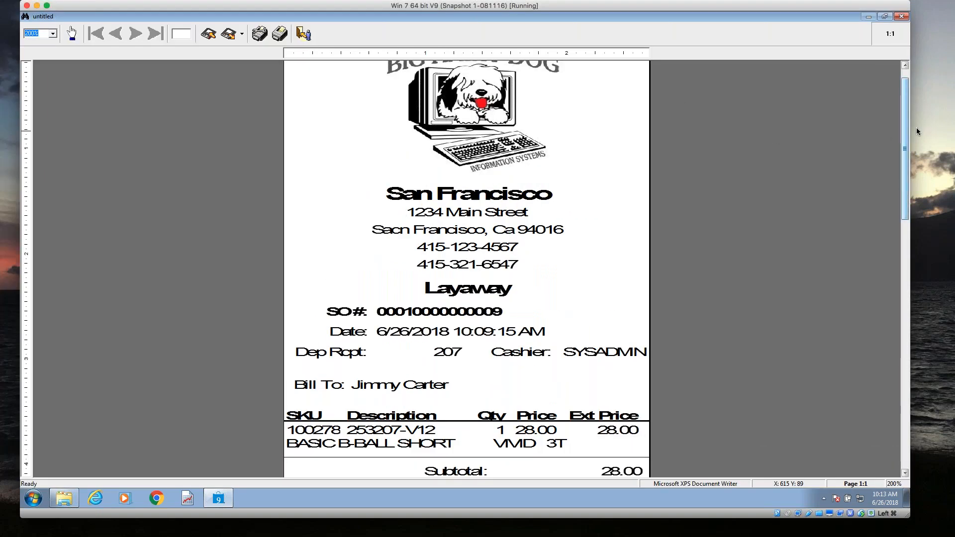
{"action": "left_click_drag", "start_coordinate": [905, 133], "coordinate": [865, 204]}
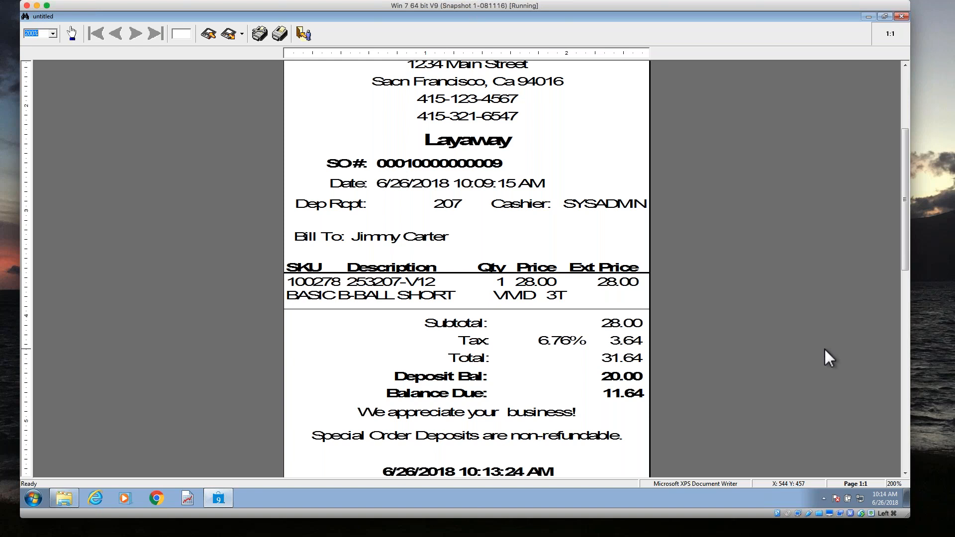
Close the layaway deposit preview without saving the report and return from the receipts list to the home screen.
{"action": "key", "text": "Escape"}
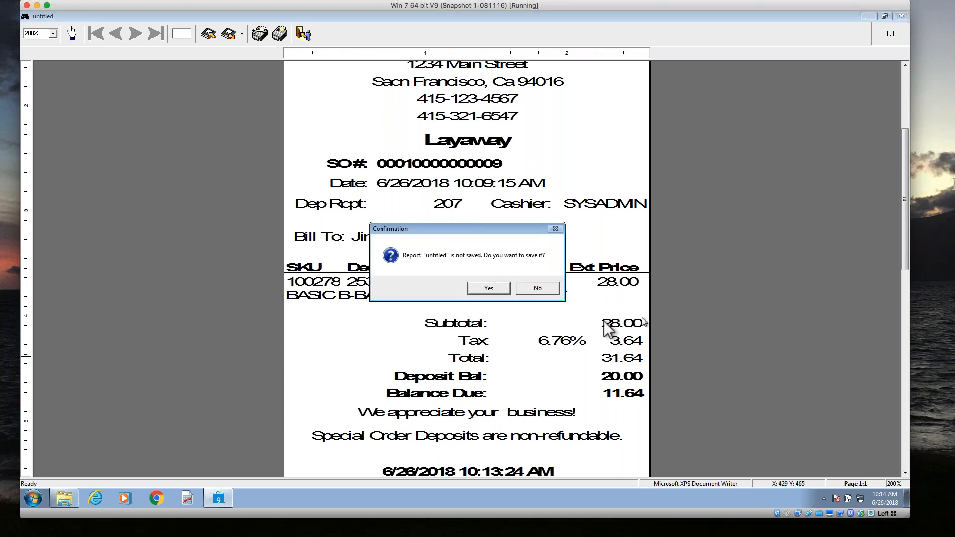
{"action": "left_click", "coordinate": [539, 288]}
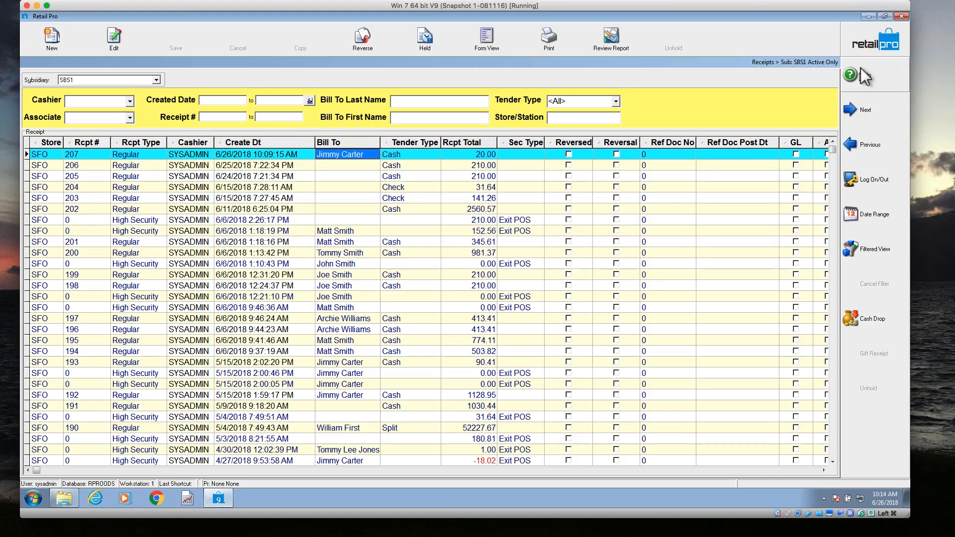
{"action": "left_click", "coordinate": [863, 46]}
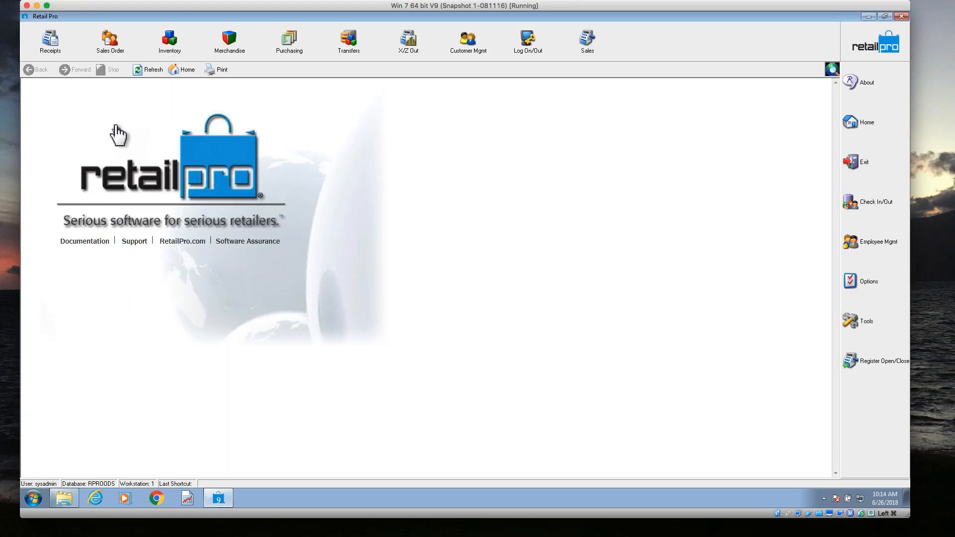
Open the newest layaway sales order in form view, preview it with the BHD80SO document design, and close the preview without saving.
{"action": "left_click", "coordinate": [124, 56]}
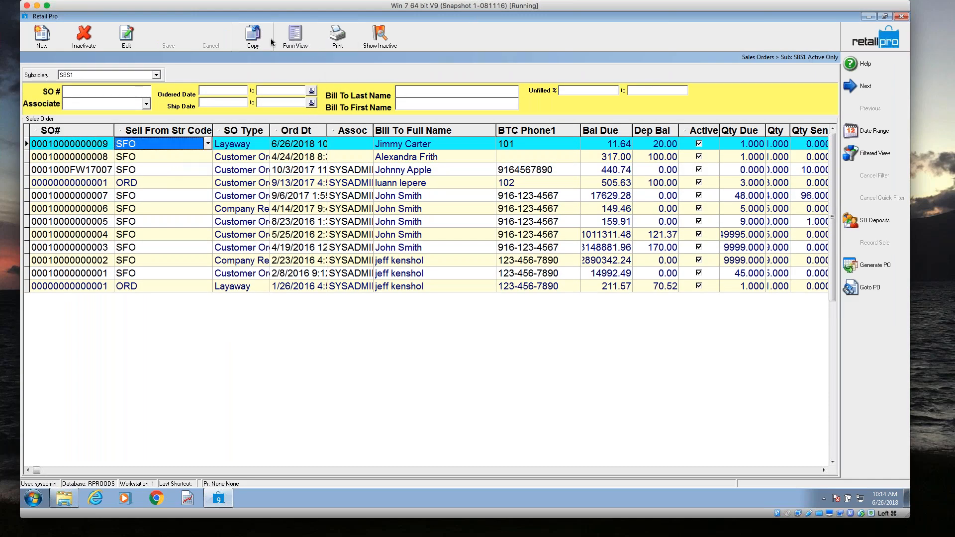
{"action": "left_click", "coordinate": [293, 42]}
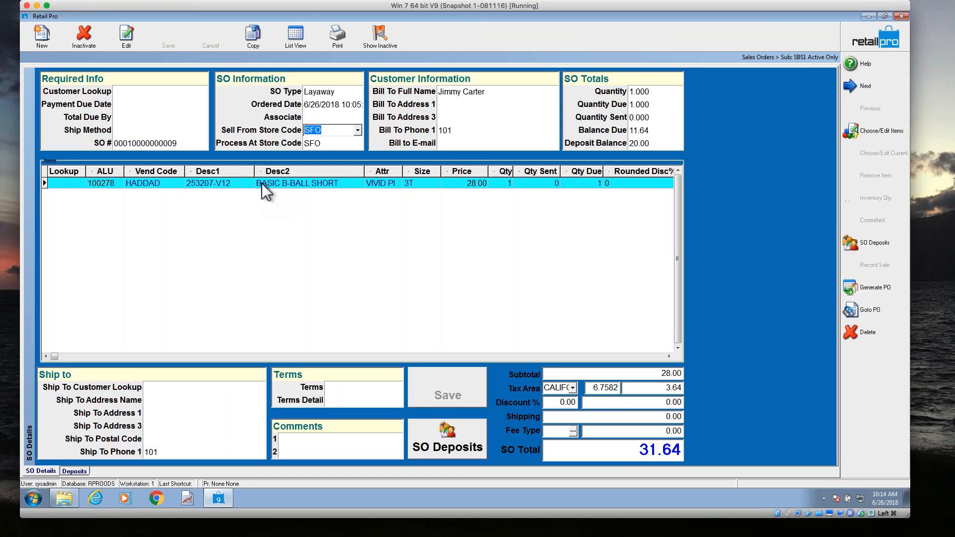
{"action": "left_click", "coordinate": [338, 40]}
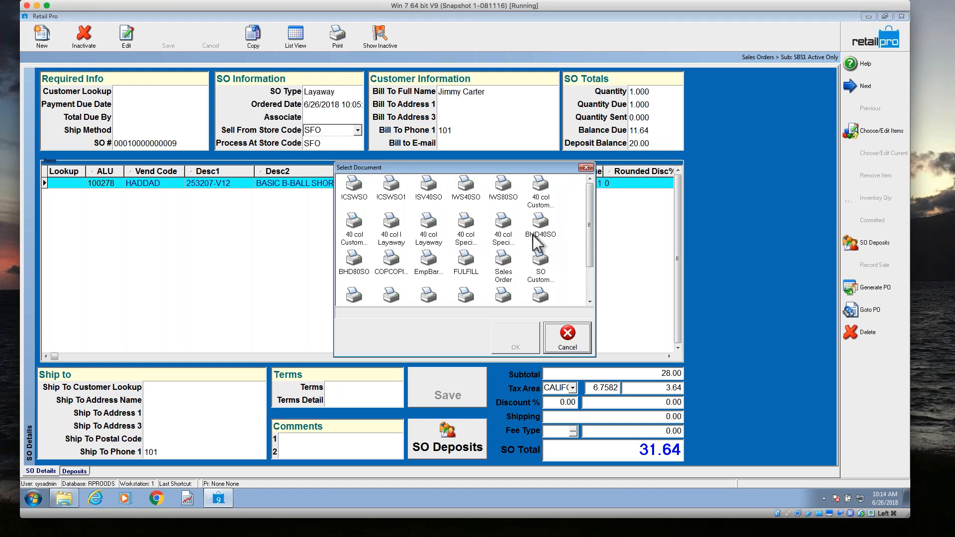
{"action": "left_click", "coordinate": [359, 269]}
{"action": "left_click", "coordinate": [502, 349]}
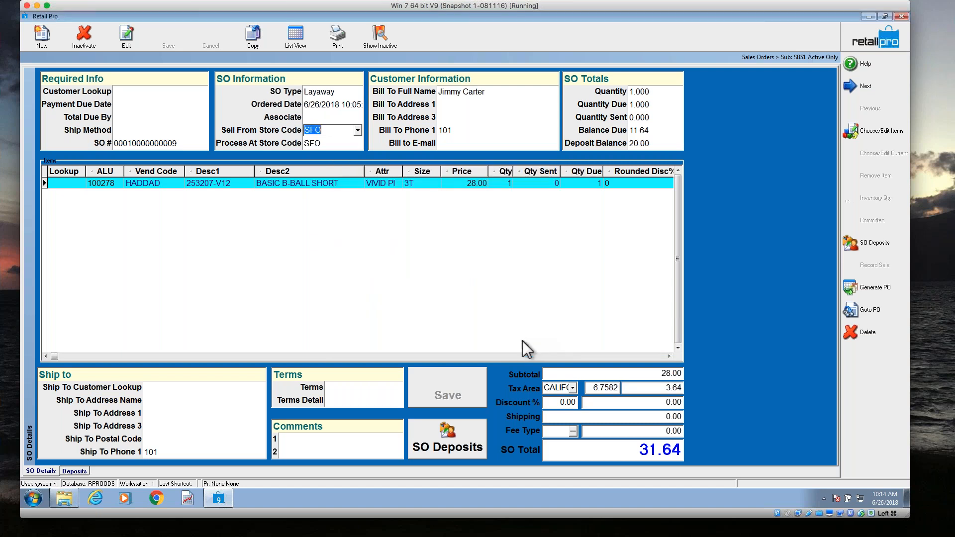
{"action": "left_click", "coordinate": [510, 362]}
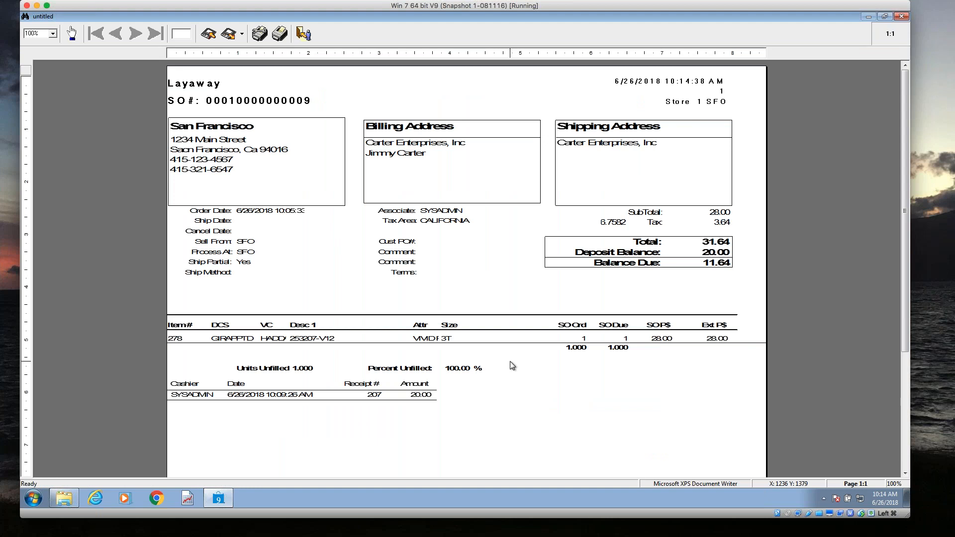
{"action": "key", "text": "Escape"}
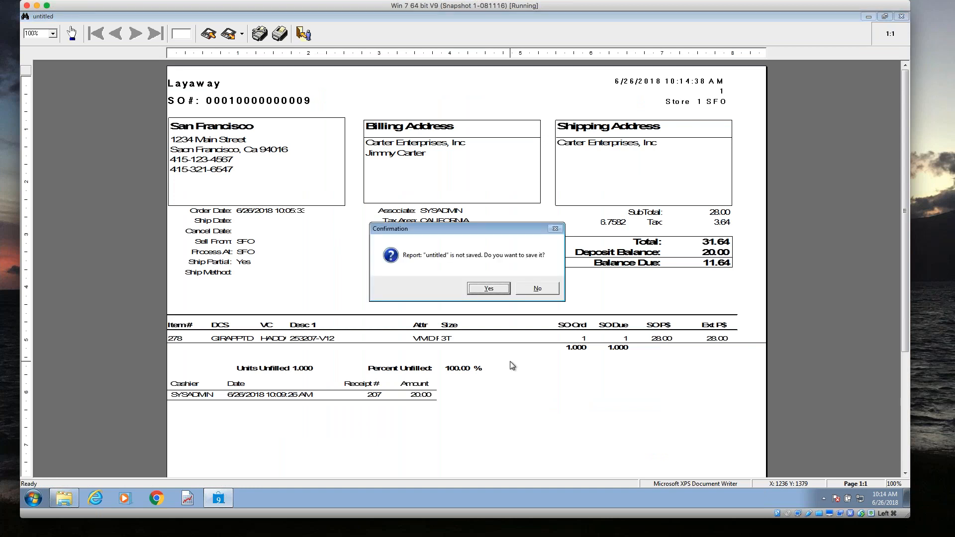
{"action": "left_click", "coordinate": [529, 288]}
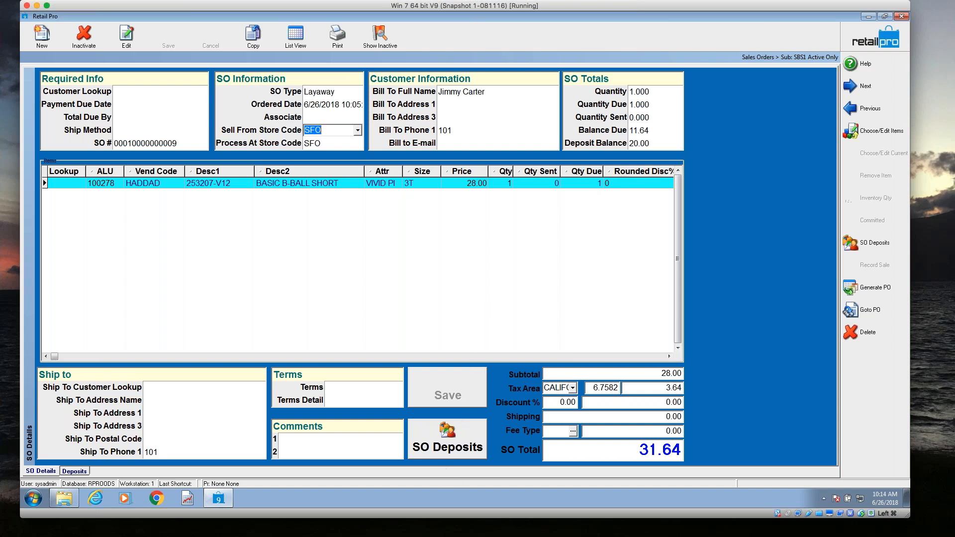
Add a new deposit of 5 to the layaway and take the full amount in cash.
{"action": "left_click", "coordinate": [443, 443]}
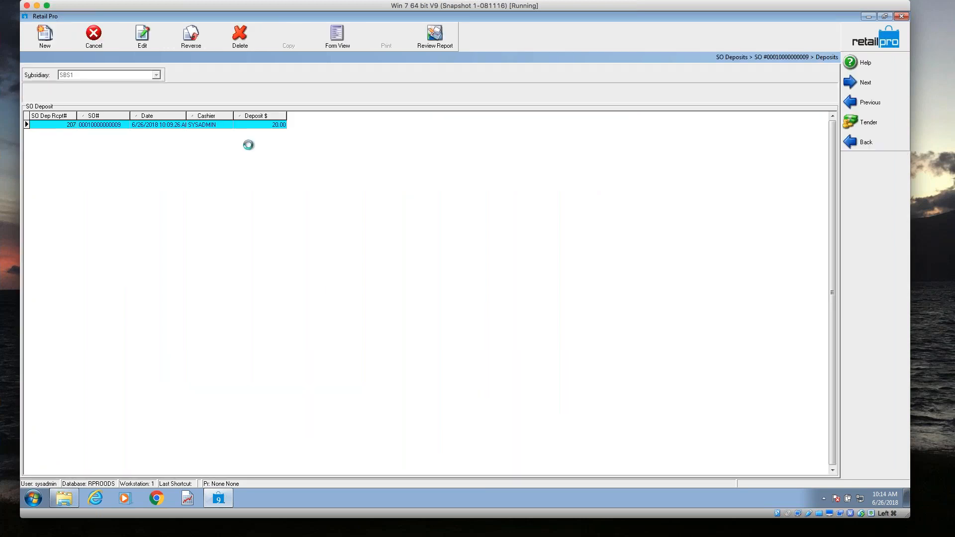
{"action": "left_click", "coordinate": [44, 40]}
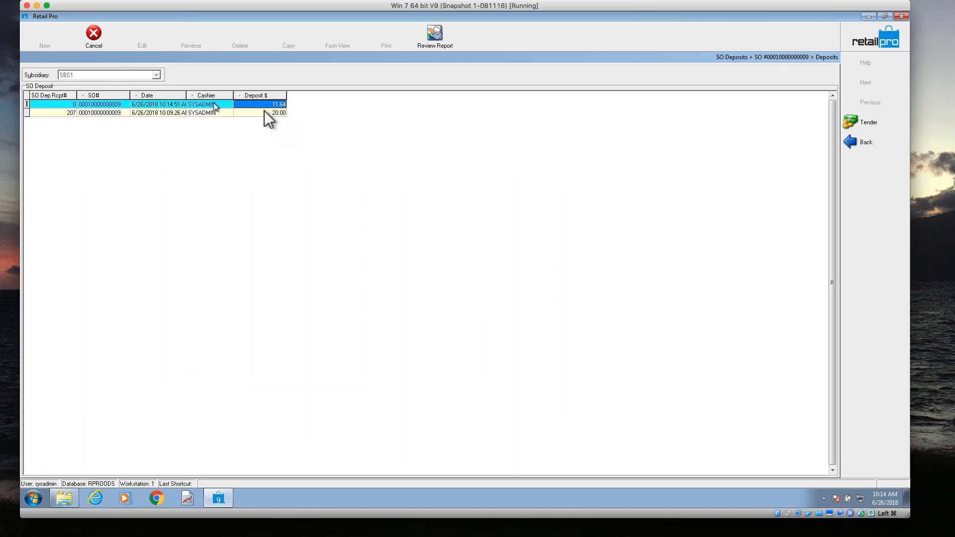
{"action": "left_click", "coordinate": [274, 104]}
{"action": "type", "text": "5"}
{"action": "left_click", "coordinate": [870, 123]}
{"action": "left_click", "coordinate": [70, 157]}
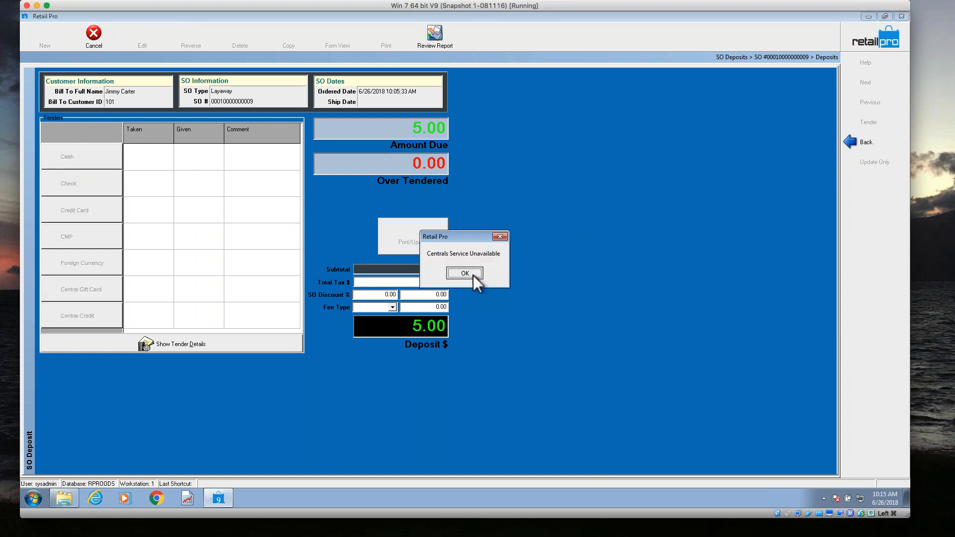
{"action": "left_click", "coordinate": [473, 275]}
{"action": "left_click", "coordinate": [492, 295]}
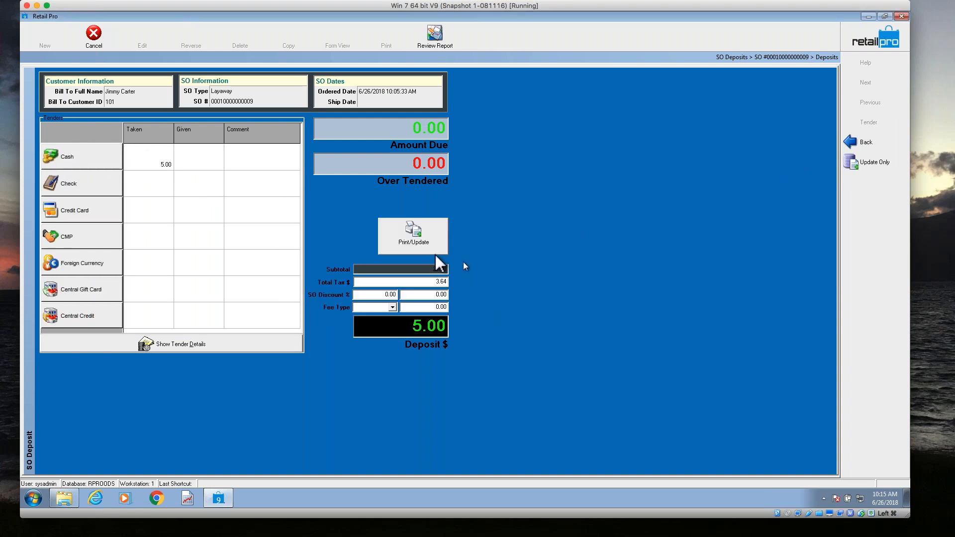
Print/update the cash deposit with a print preview of its document, and close the preview without saving the report.
{"action": "left_click", "coordinate": [412, 243]}
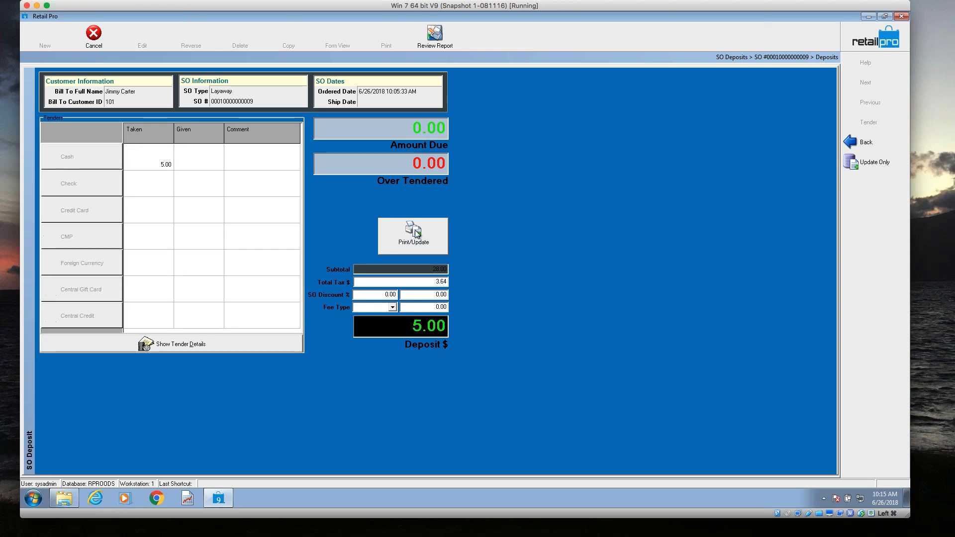
{"action": "left_click", "coordinate": [356, 298]}
{"action": "left_click", "coordinate": [505, 336]}
{"action": "left_click", "coordinate": [505, 351]}
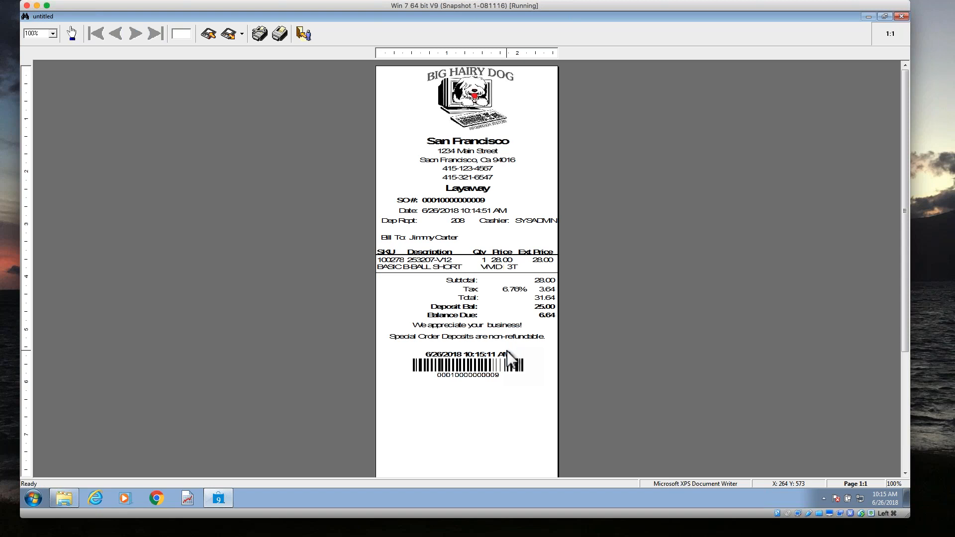
{"action": "key", "text": "Escape"}
{"action": "left_click", "coordinate": [542, 289]}
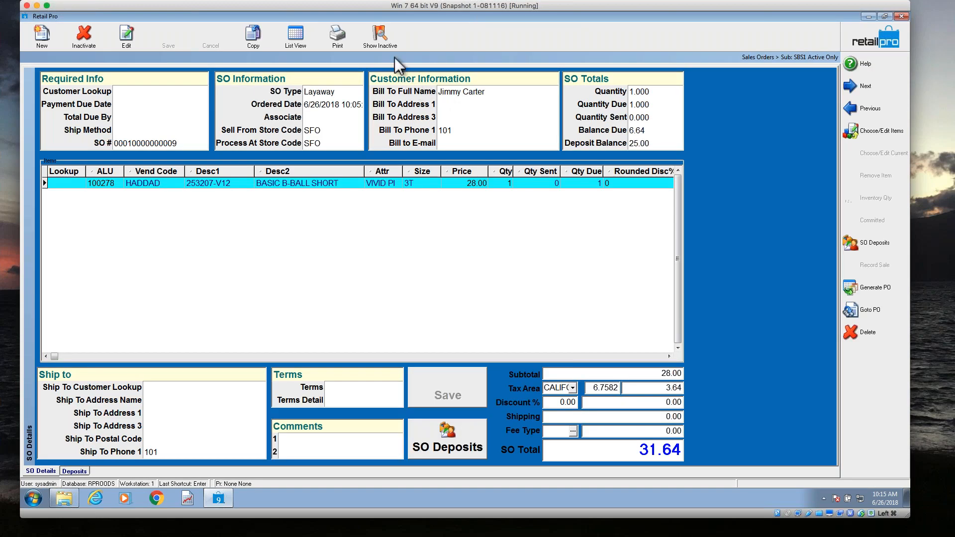
Preview the layaway with the BHD40SO document design, examine its deposit balance and balance due at 200%, and close it without saving.
{"action": "left_click", "coordinate": [337, 34]}
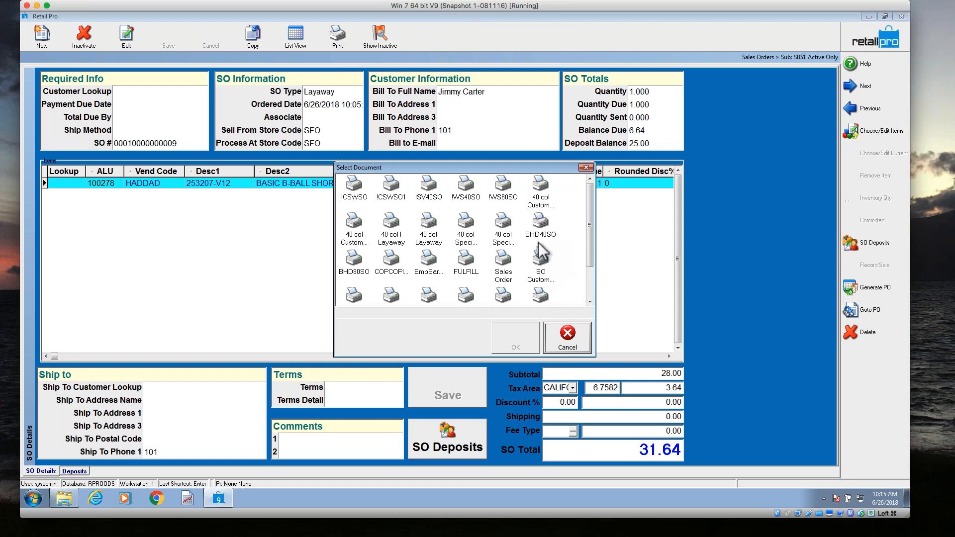
{"action": "left_click", "coordinate": [540, 226]}
{"action": "left_click", "coordinate": [526, 334]}
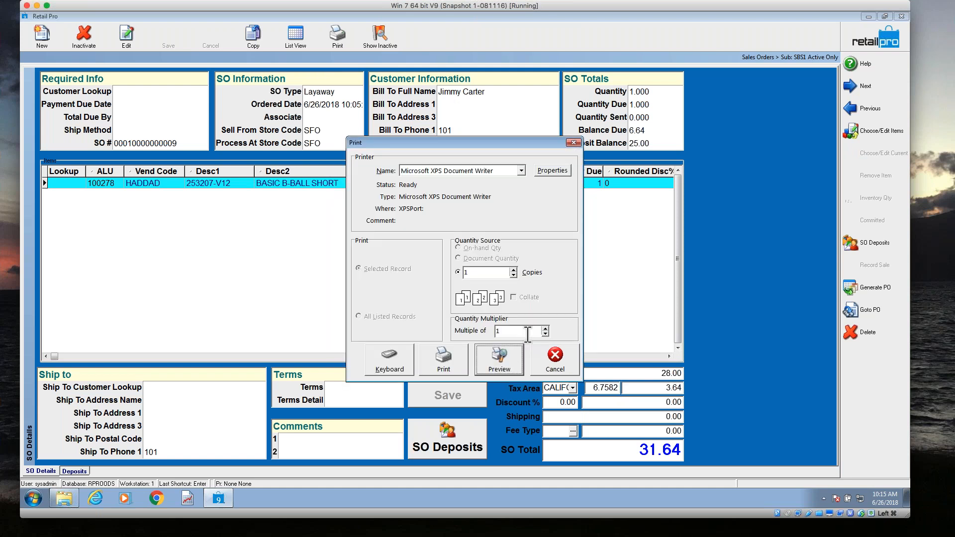
{"action": "left_click", "coordinate": [509, 361]}
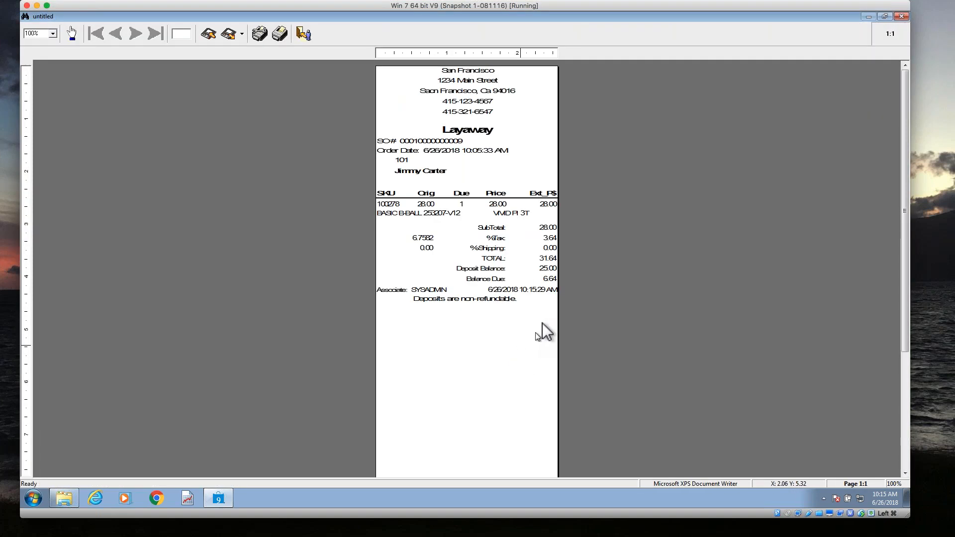
{"action": "left_click", "coordinate": [52, 33]}
{"action": "left_click", "coordinate": [39, 68]}
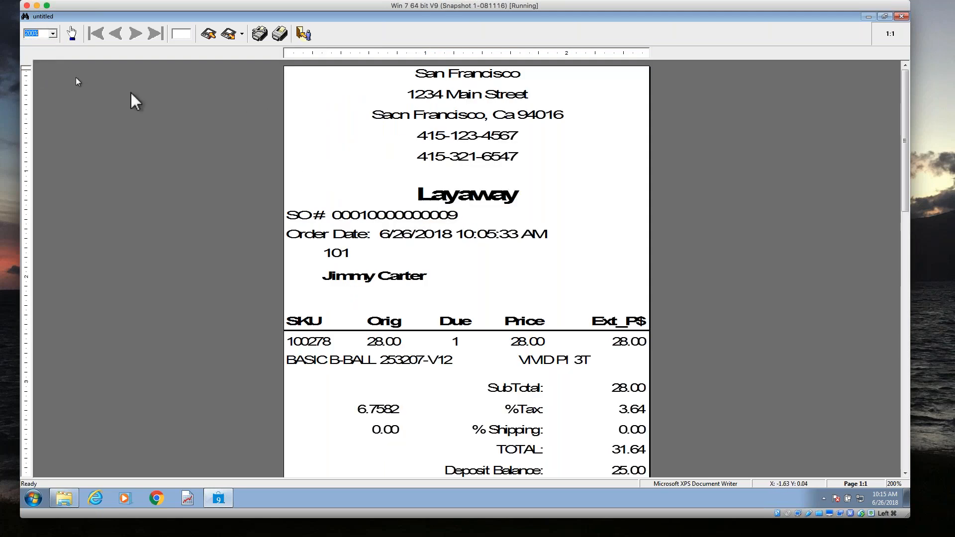
{"action": "left_click_drag", "start_coordinate": [903, 145], "coordinate": [903, 183]}
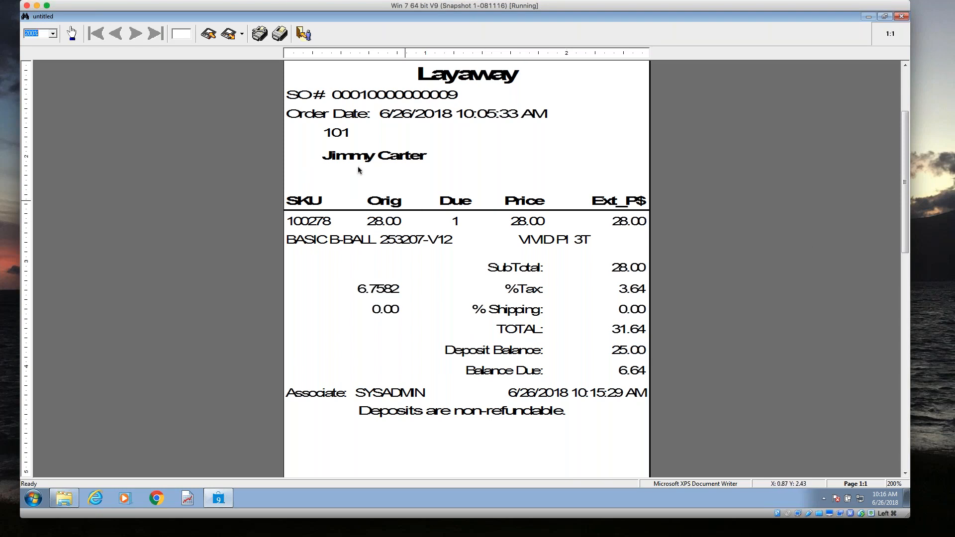
{"action": "left_click", "coordinate": [303, 33]}
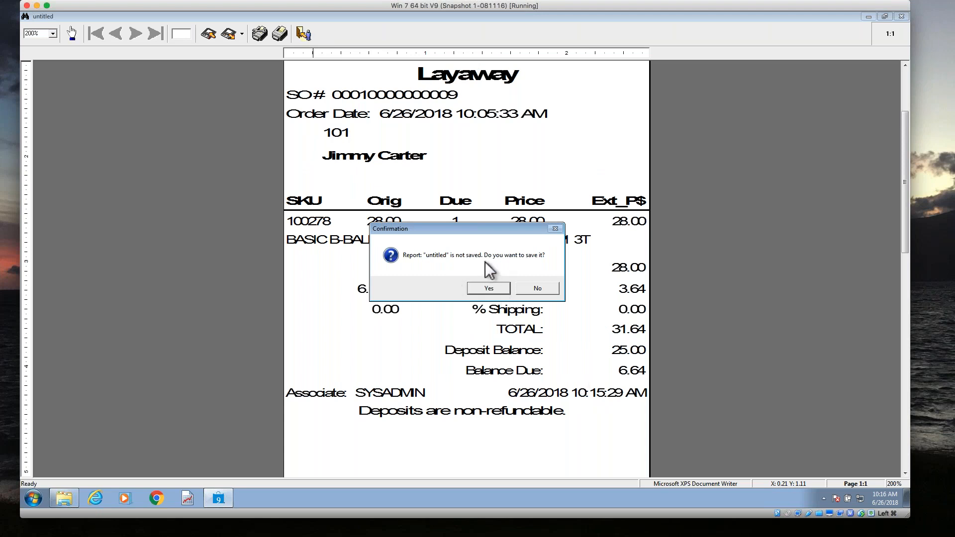
{"action": "left_click", "coordinate": [532, 289]}
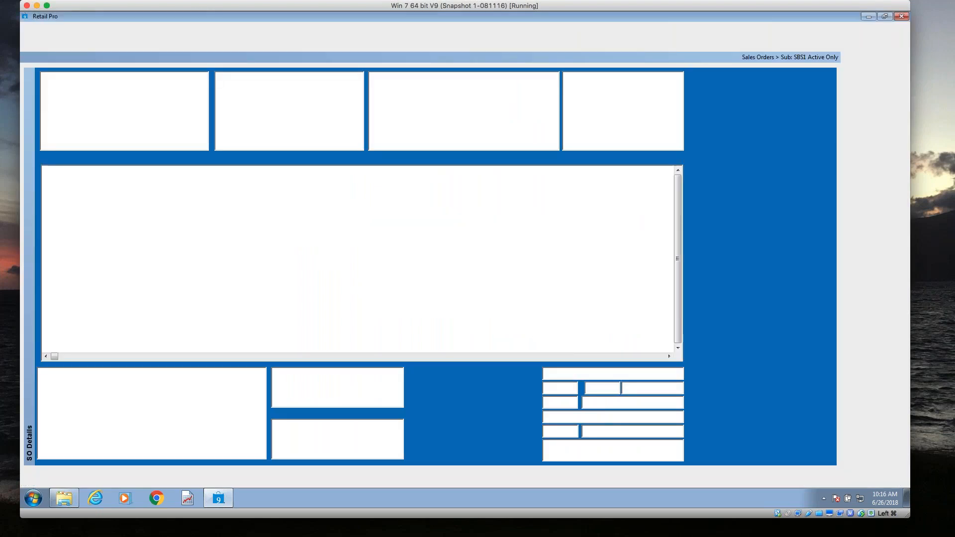
{"action": "left_click_drag", "start_coordinate": [0, 58], "coordinate": [485, 58]}
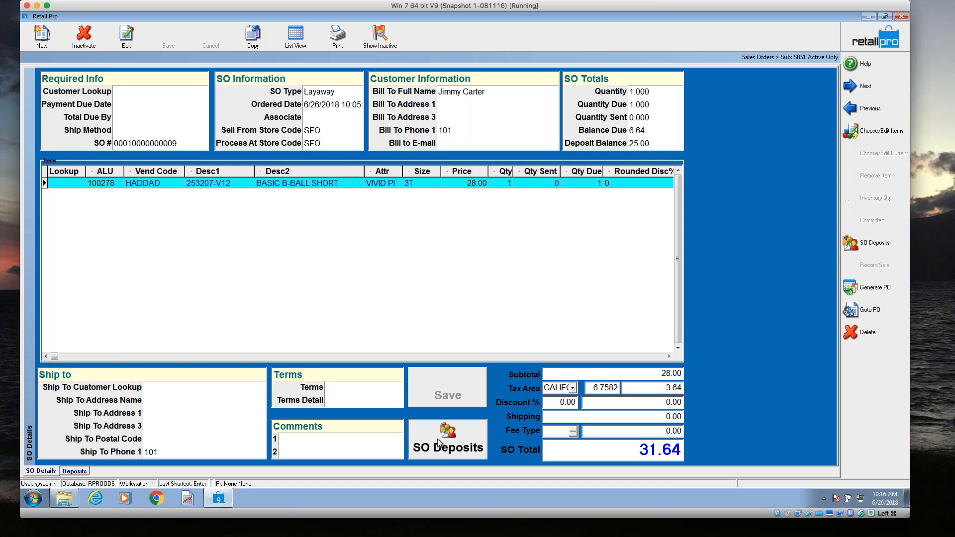
Record a deposit of -5 on the layaway, give it back in cash, and update without printing.
{"action": "left_click", "coordinate": [422, 444]}
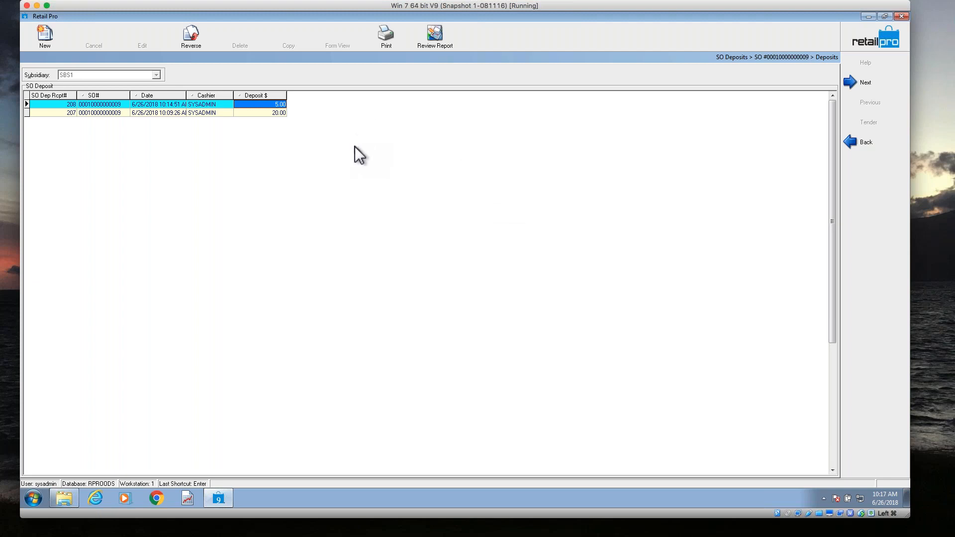
{"action": "left_click", "coordinate": [42, 36]}
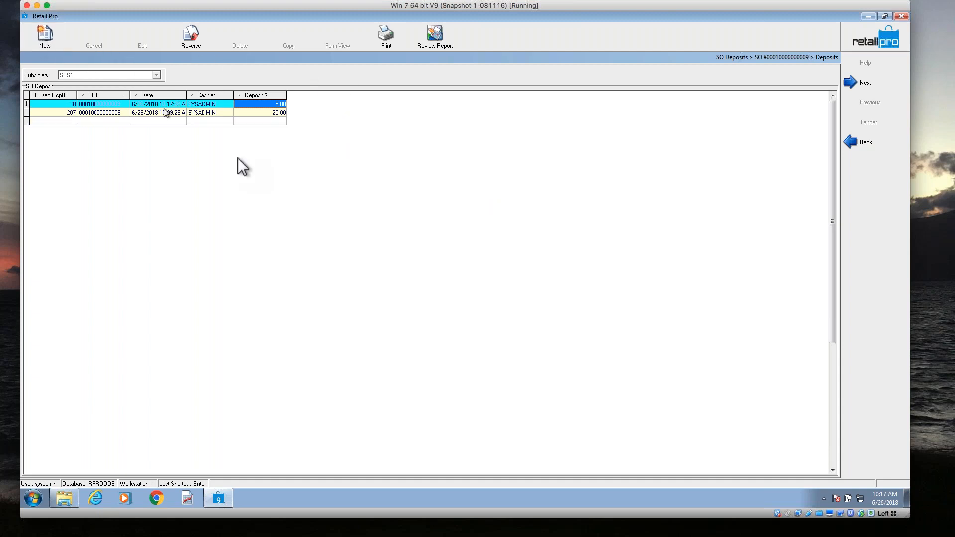
{"action": "type", "text": "-5"}
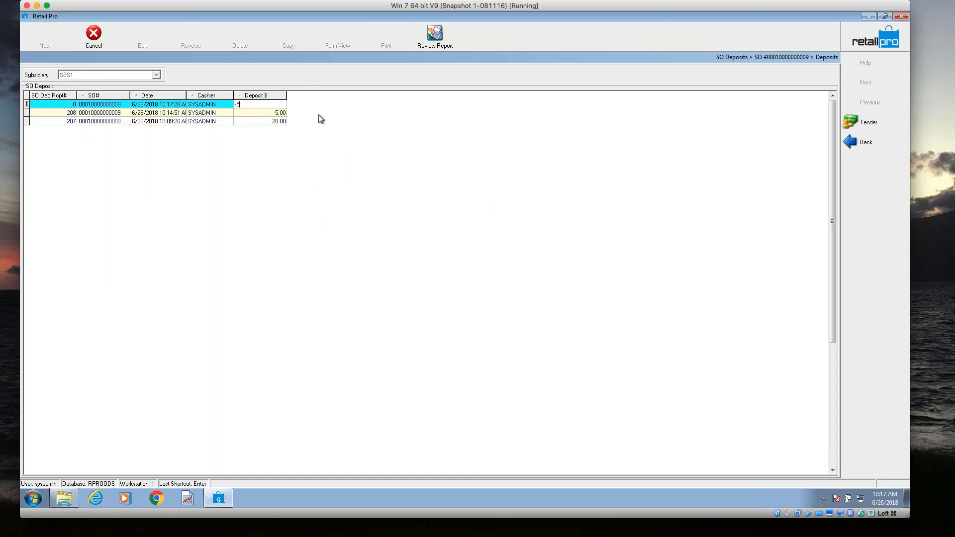
{"action": "left_click", "coordinate": [868, 123]}
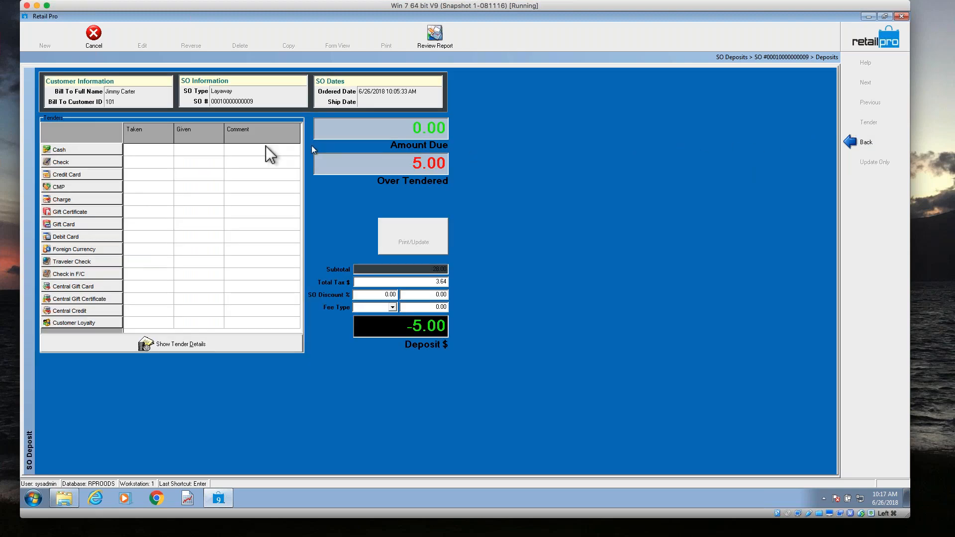
{"action": "left_click", "coordinate": [60, 151]}
{"action": "left_click", "coordinate": [497, 291]}
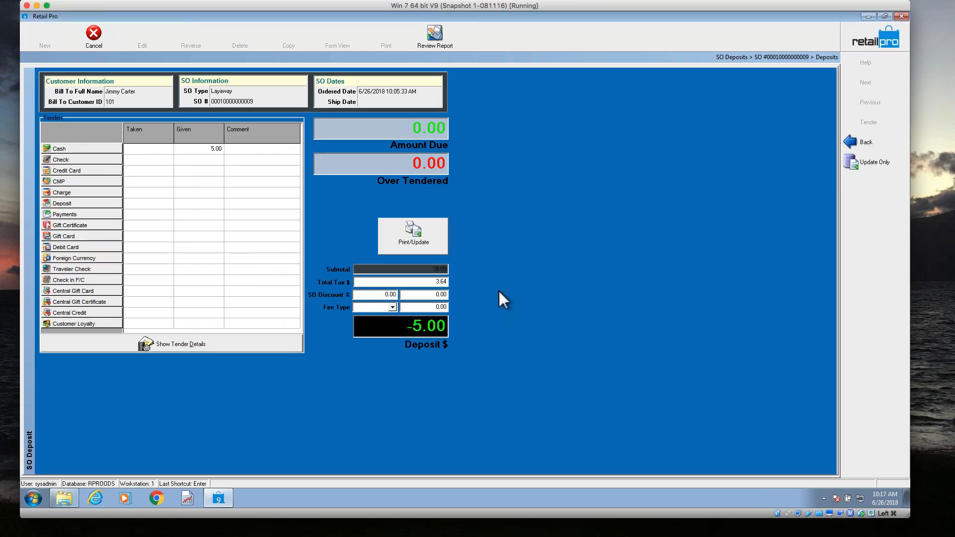
{"action": "left_click", "coordinate": [876, 163]}
{"action": "left_click", "coordinate": [436, 372]}
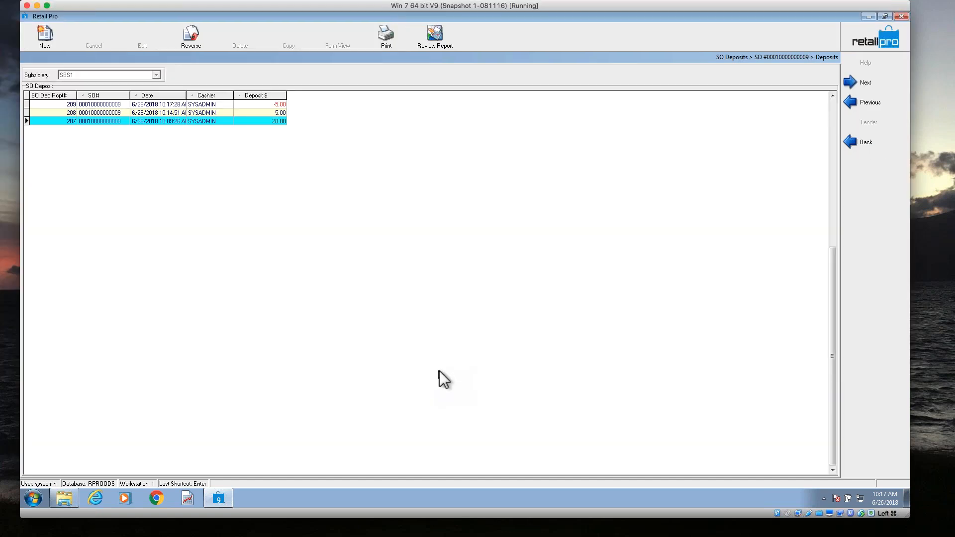
Compare the 5.00 deposit entry with its -5.00 refund entry in the layaway's deposits list.
{"action": "left_click", "coordinate": [281, 113]}
{"action": "left_click", "coordinate": [283, 105]}
{"action": "left_click", "coordinate": [283, 112]}
{"action": "left_click", "coordinate": [284, 106]}
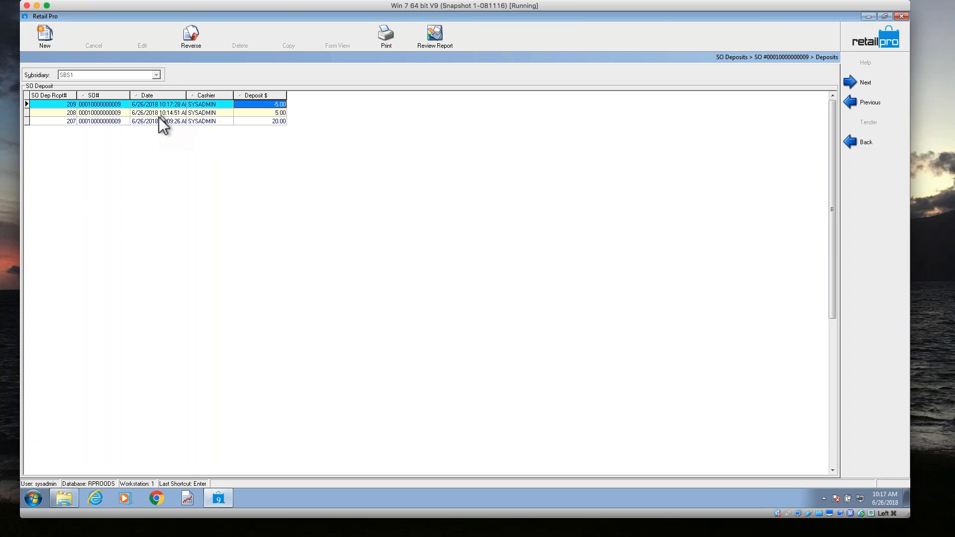
Start another deposit to check its proposed amount, cancel it, and return to the layaway's order form.
{"action": "left_click", "coordinate": [43, 35]}
{"action": "left_click", "coordinate": [93, 35]}
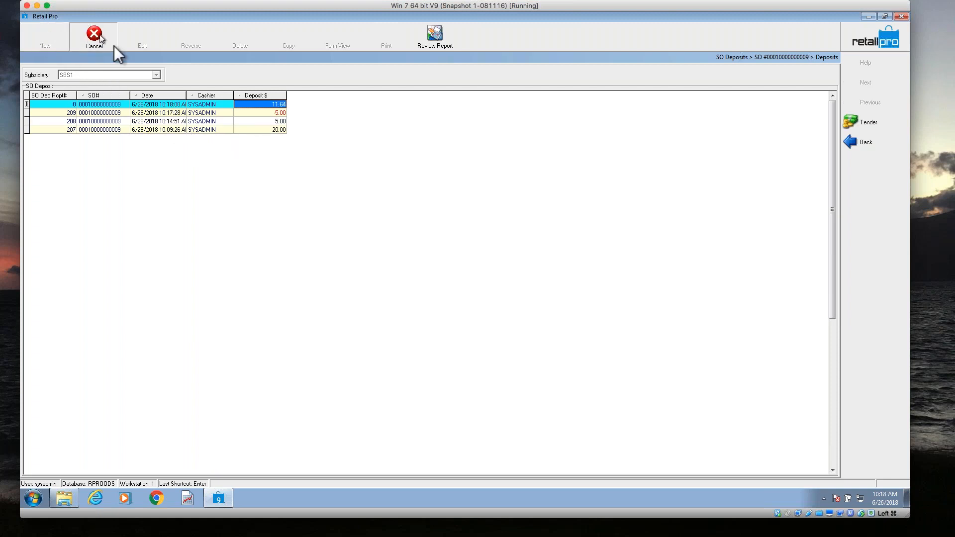
{"action": "left_click", "coordinate": [868, 144]}
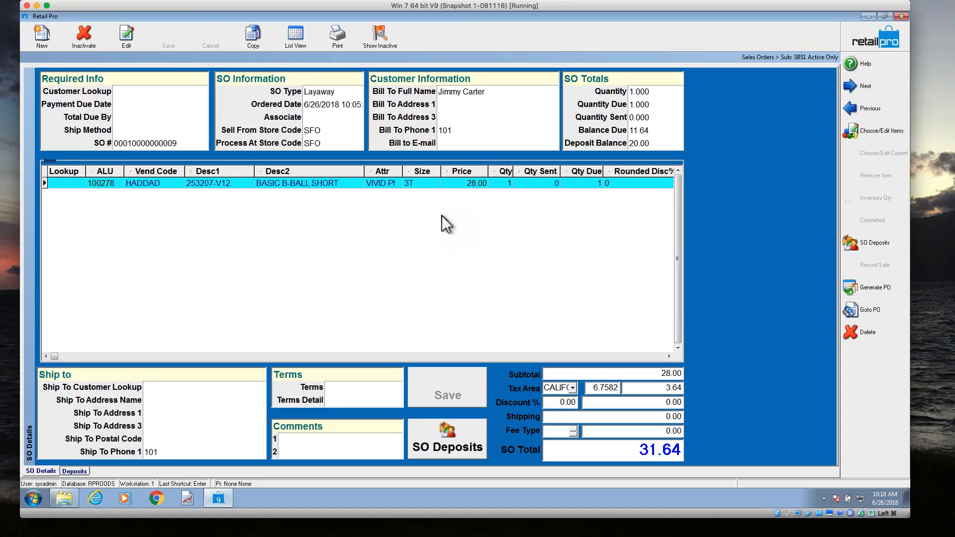
Open the committed quantities for the layaway's BASIC B-BALL SHORT item and select its sales order commitment.
{"action": "left_click", "coordinate": [353, 181]}
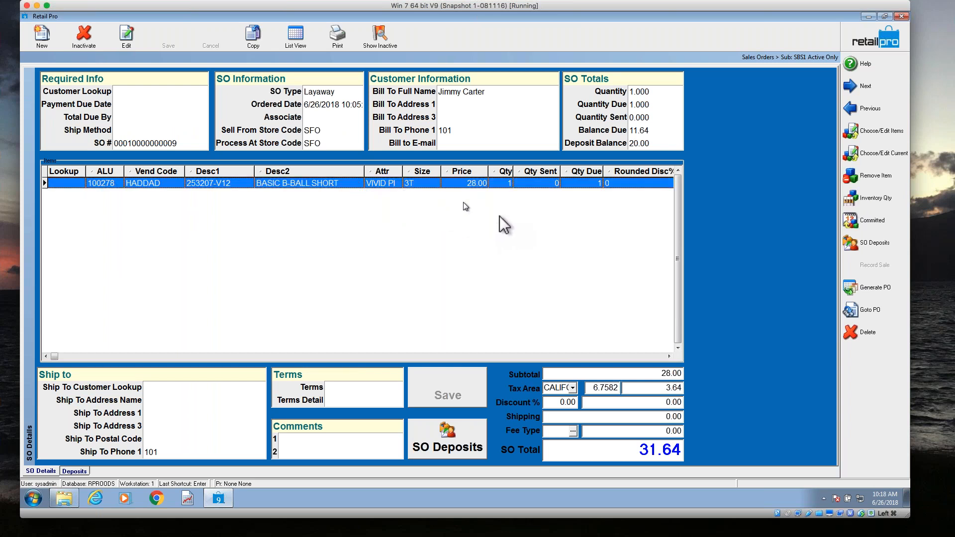
{"action": "left_click", "coordinate": [872, 225]}
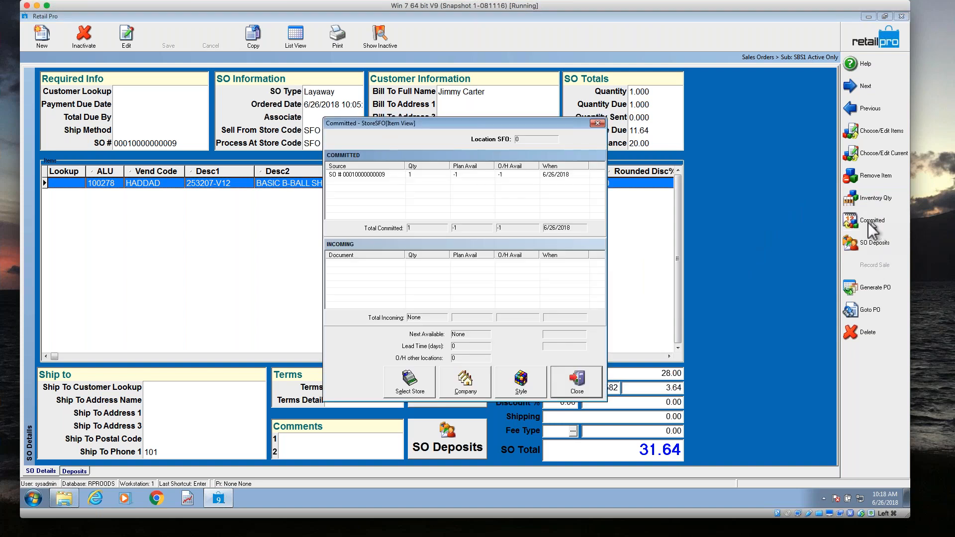
{"action": "left_click", "coordinate": [392, 175]}
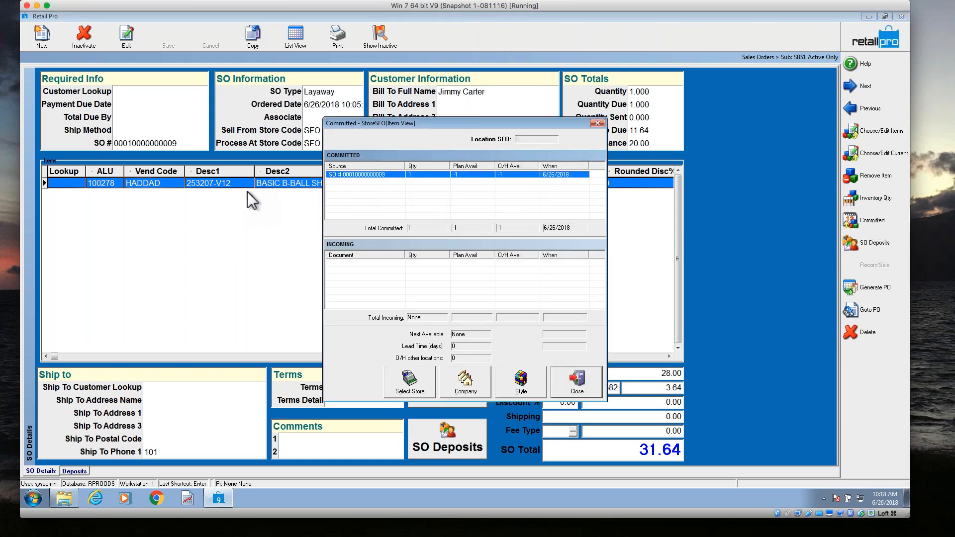
Start a new Company registry sales order and assign it the customer in the second row of the customer list.
{"action": "left_click", "coordinate": [599, 123]}
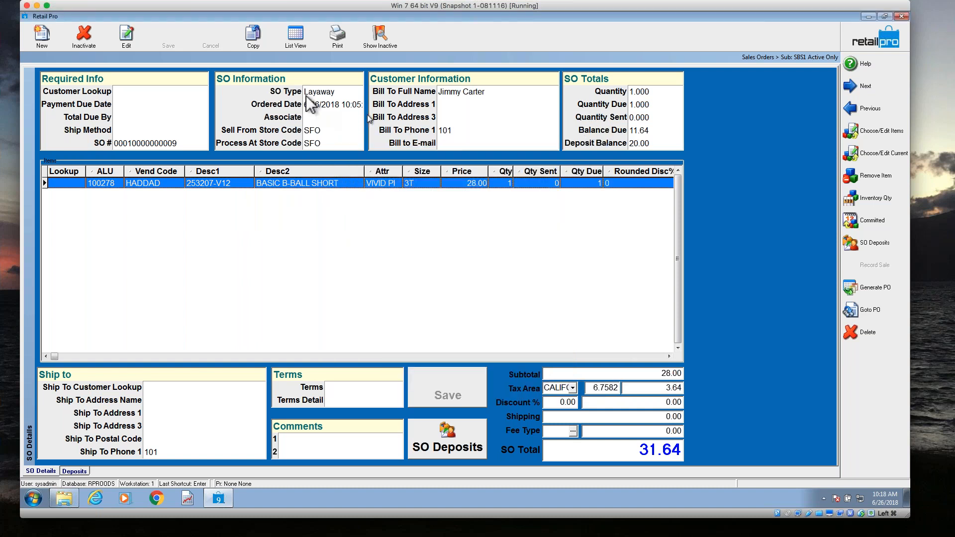
{"action": "left_click", "coordinate": [42, 35]}
{"action": "left_click", "coordinate": [547, 273]}
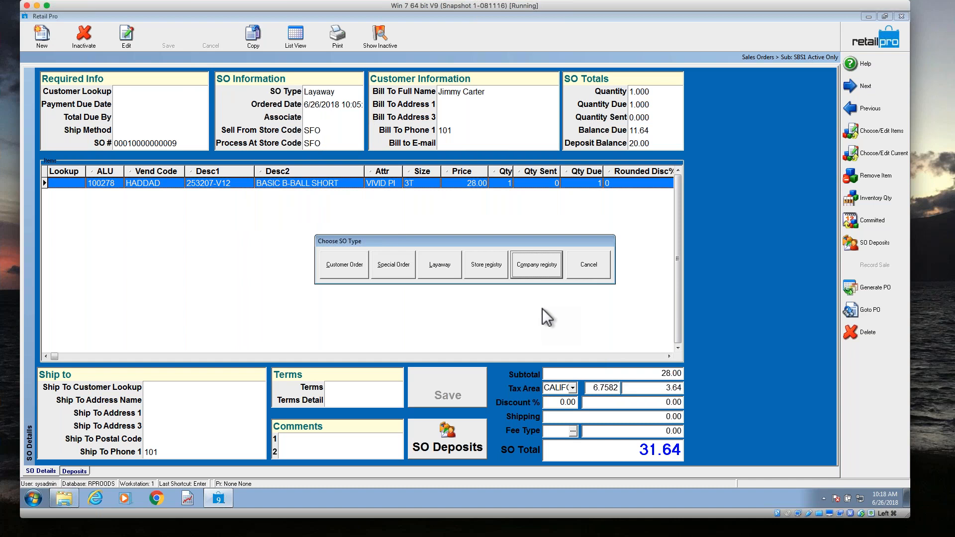
{"action": "left_click", "coordinate": [530, 262]}
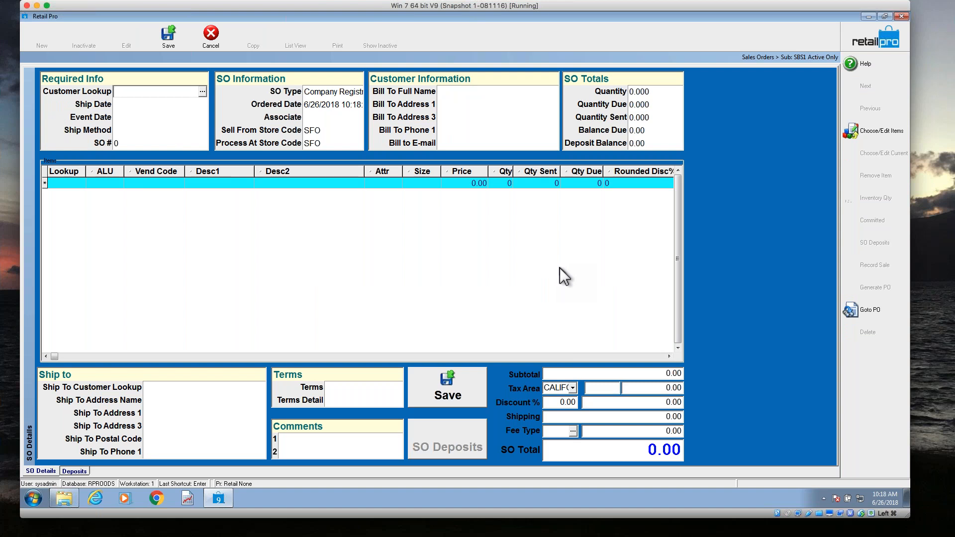
{"action": "left_click", "coordinate": [202, 91]}
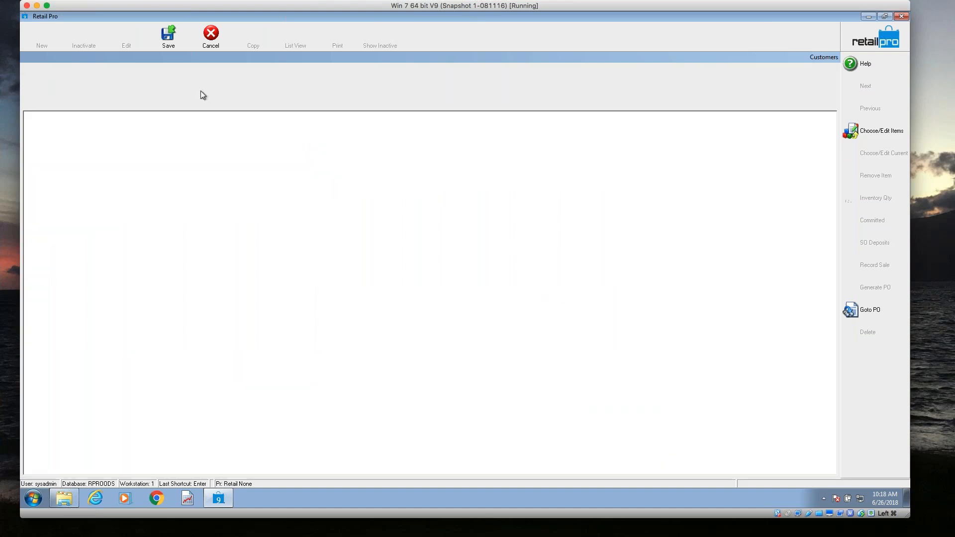
{"action": "left_click", "coordinate": [143, 144]}
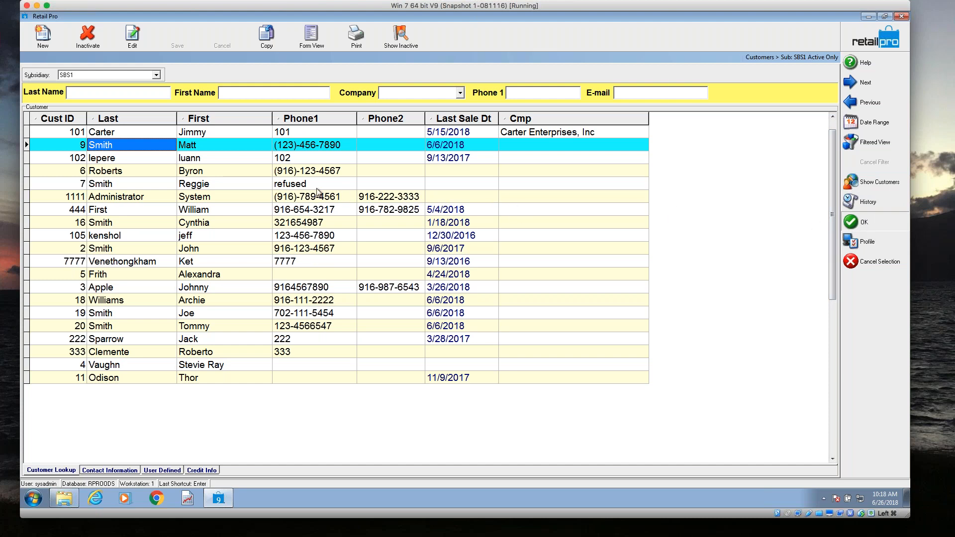
{"action": "key", "text": "Return"}
Look up items matching *as* and add BASIC B-BALL SHORT 253207-V12, VIVID PI, size 2T, to the order.
{"action": "left_click", "coordinate": [81, 184]}
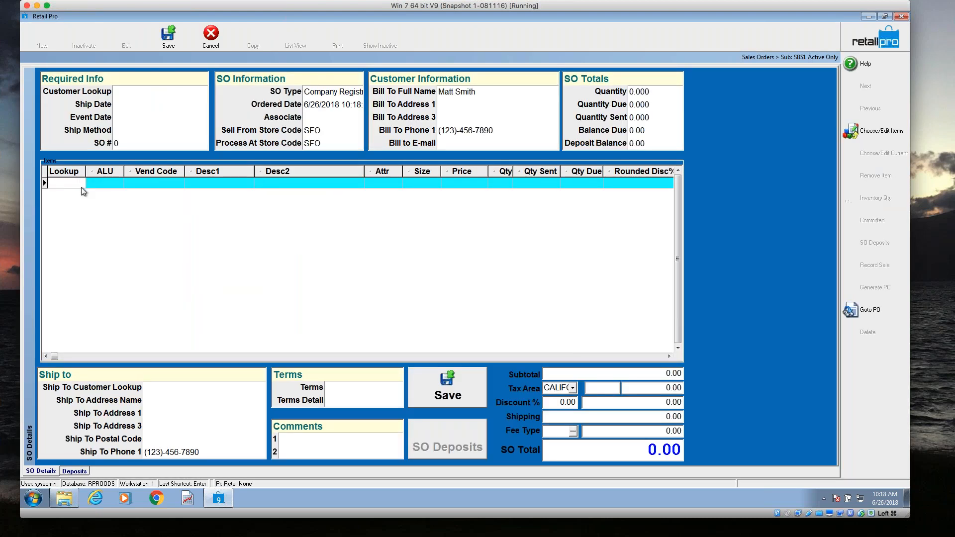
{"action": "type", "text": "*as*"}
{"action": "key", "text": "Return"}
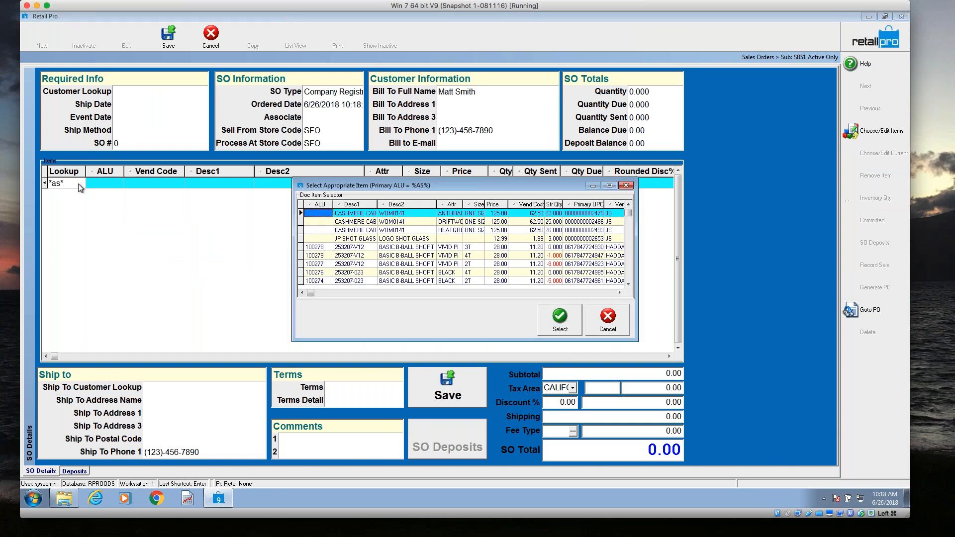
{"action": "left_click", "coordinate": [430, 265]}
{"action": "left_click", "coordinate": [570, 326]}
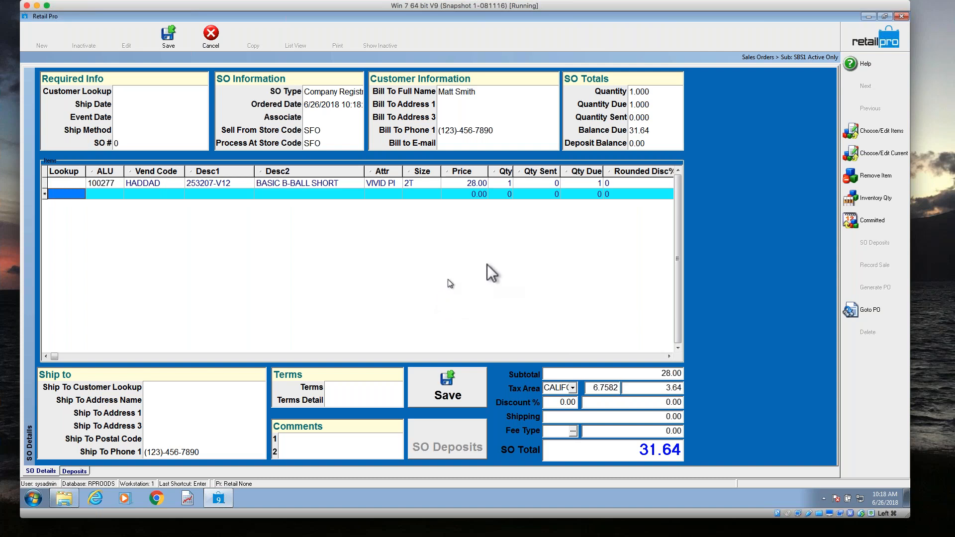
Choose more items from the inventory list, setting document quantity 1 for the JS item with ALU 987649, size 32/36.
{"action": "left_click", "coordinate": [882, 131]}
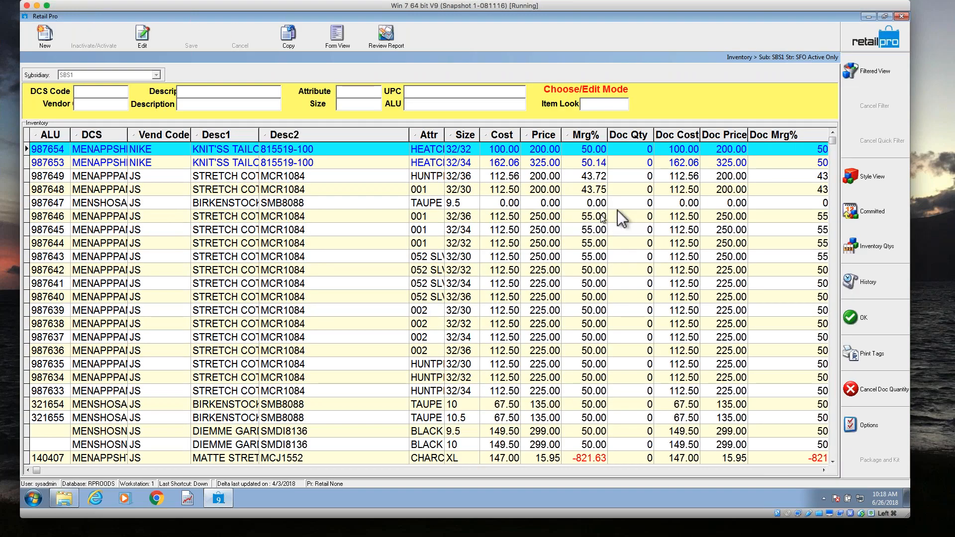
{"action": "left_click", "coordinate": [617, 177]}
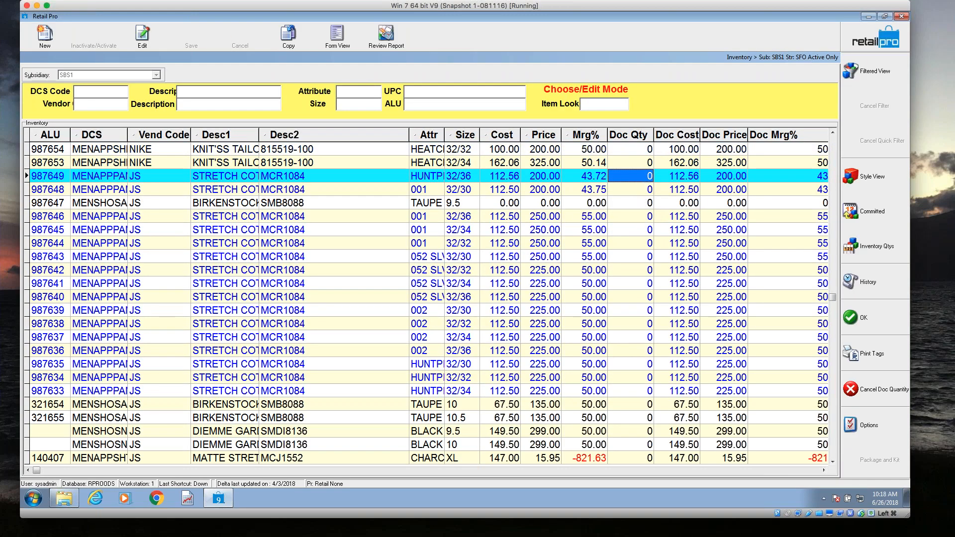
{"action": "type", "text": "1"}
{"action": "key", "text": "Down"}
{"action": "key", "text": "Down"}
{"action": "key", "text": "Down"}
{"action": "key", "text": "Down"}
{"action": "key", "text": "Down"}
{"action": "key", "text": "Down"}
{"action": "key", "text": "Down"}
{"action": "key", "text": "Down"}
{"action": "key", "text": "Down"}
{"action": "key", "text": "Down"}
{"action": "key", "text": "Down"}
{"action": "key", "text": "Down"}
{"action": "key", "text": "Down"}
{"action": "key", "text": "Down"}
{"action": "key", "text": "Down"}
{"action": "key", "text": "Down"}
{"action": "key", "text": "Down"}
{"action": "key", "text": "Down"}
{"action": "key", "text": "Down"}
{"action": "key", "text": "Down"}
{"action": "key", "text": "Down"}
{"action": "key", "text": "Down"}
{"action": "key", "text": "Down"}
{"action": "key", "text": "Down"}
{"action": "key", "text": "Down"}
{"action": "key", "text": "Down"}
{"action": "key", "text": "Down"}
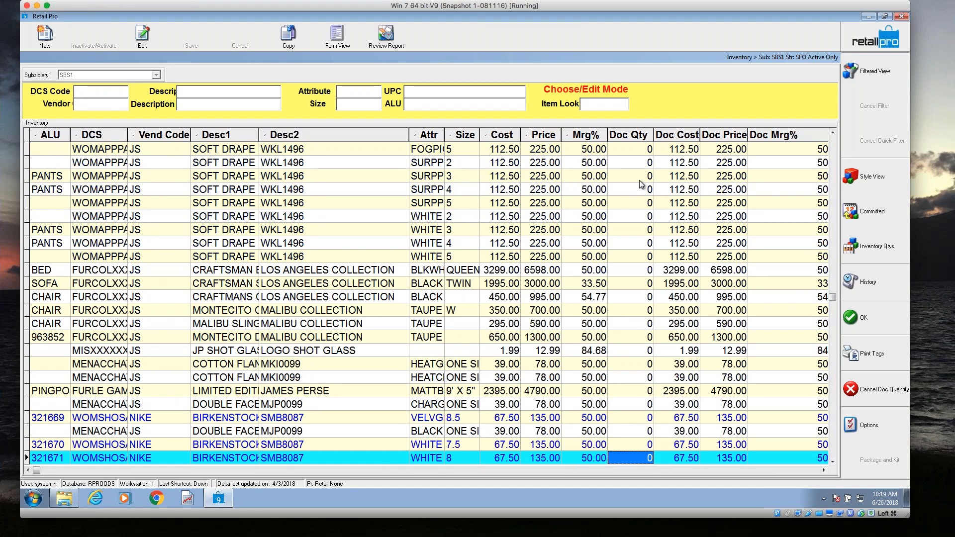
{"action": "left_click", "coordinate": [646, 285]}
{"action": "type", "text": "1"}
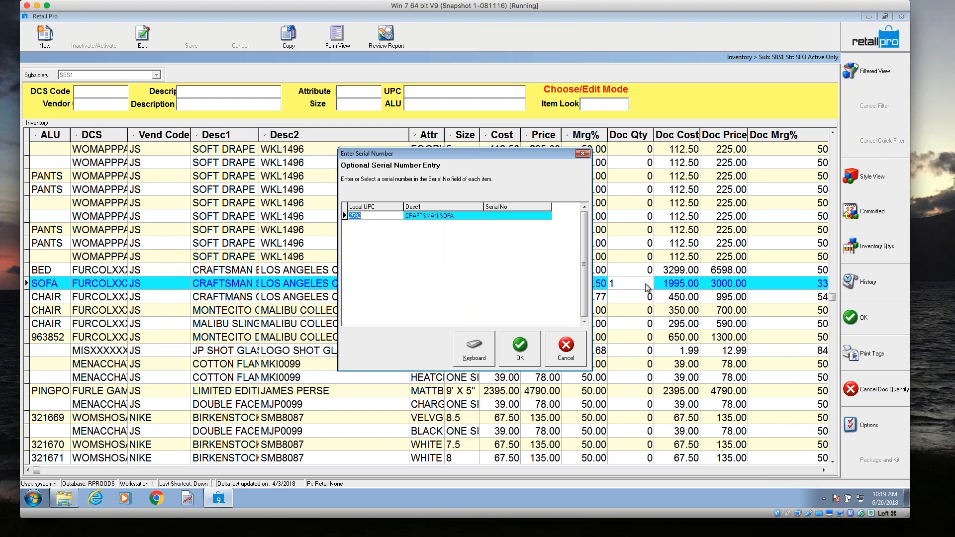
{"action": "left_click", "coordinate": [577, 352]}
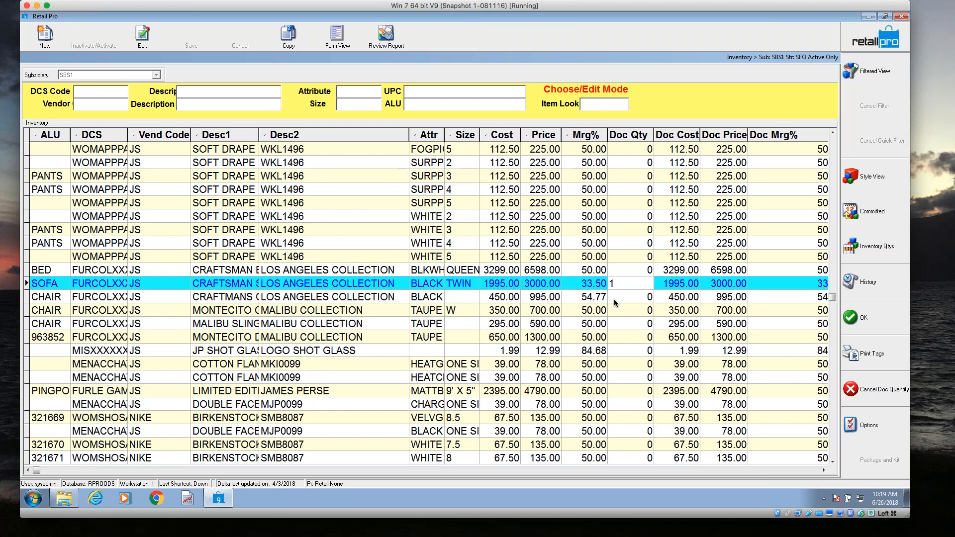
{"action": "type", "text": "0"}
Set document quantity 1 for both one-size COTTON FLANNEL MKI0099 items.
{"action": "left_click", "coordinate": [641, 311]}
{"action": "left_click", "coordinate": [639, 365]}
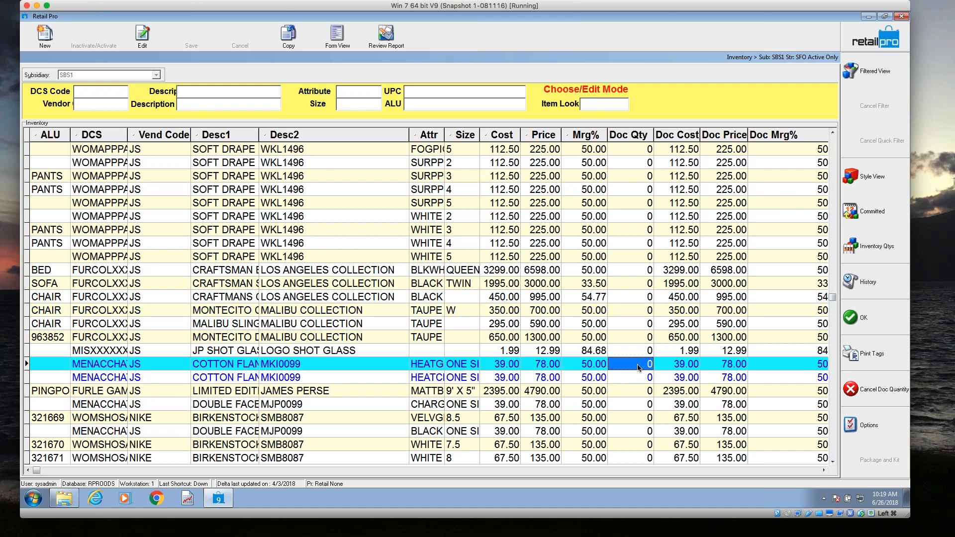
{"action": "type", "text": "1"}
{"action": "key", "text": "Down"}
{"action": "type", "text": "1"}
{"action": "key", "text": "Down"}
{"action": "type", "text": "1"}
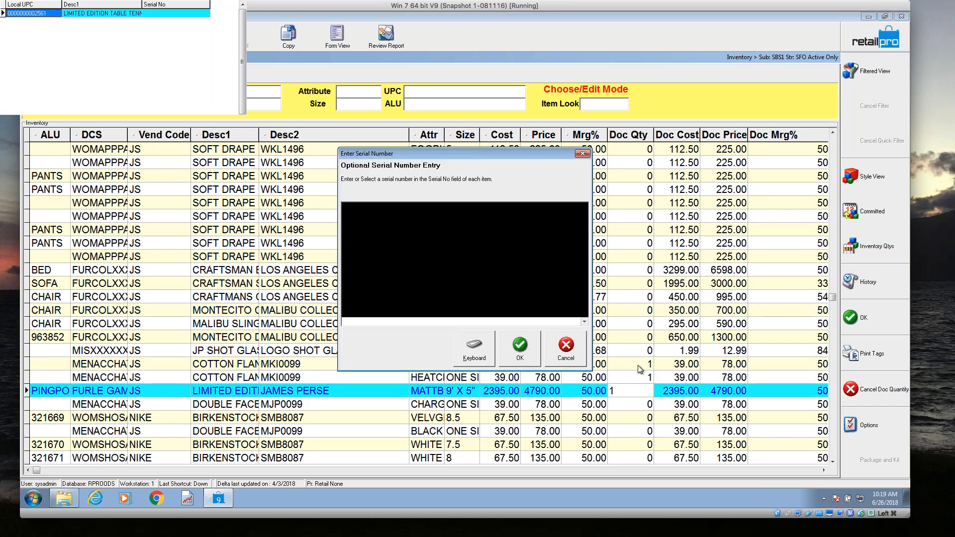
{"action": "left_click", "coordinate": [566, 348]}
{"action": "type", "text": "0"}
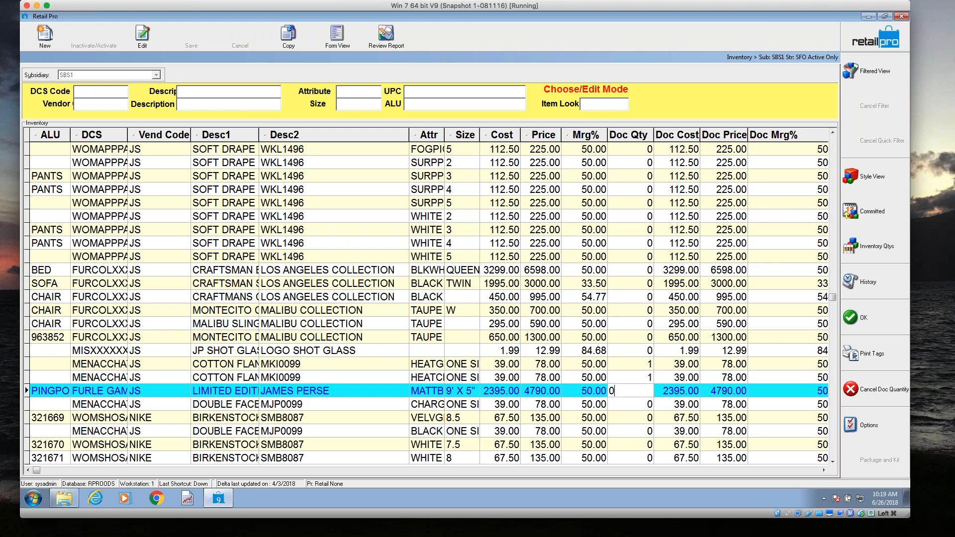
Set document quantity 1 for the NIKE BIRKENSTOCK SMB8087 item, ALU 321669, size 8.5, and accept the item selection.
{"action": "left_click", "coordinate": [640, 430]}
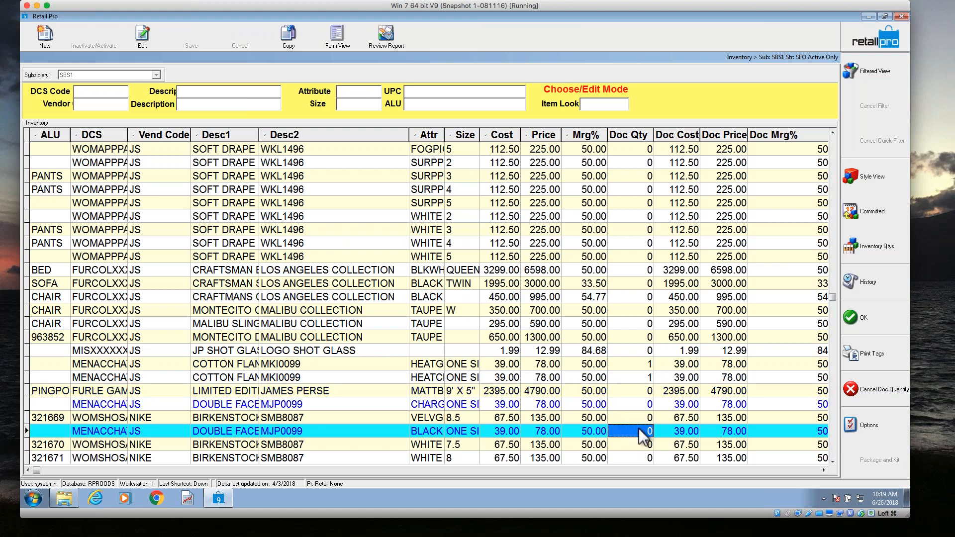
{"action": "key", "text": "Up"}
{"action": "type", "text": "1"}
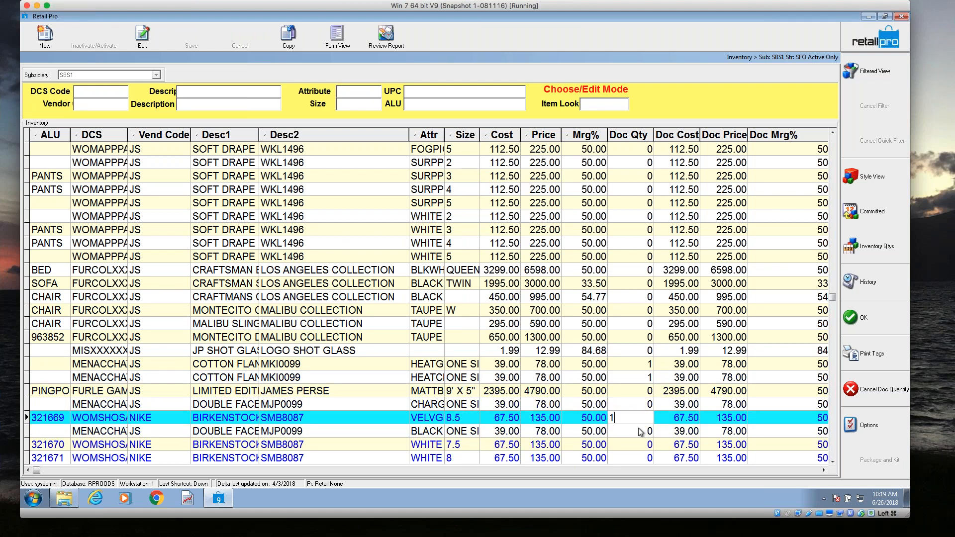
{"action": "key", "text": "Down"}
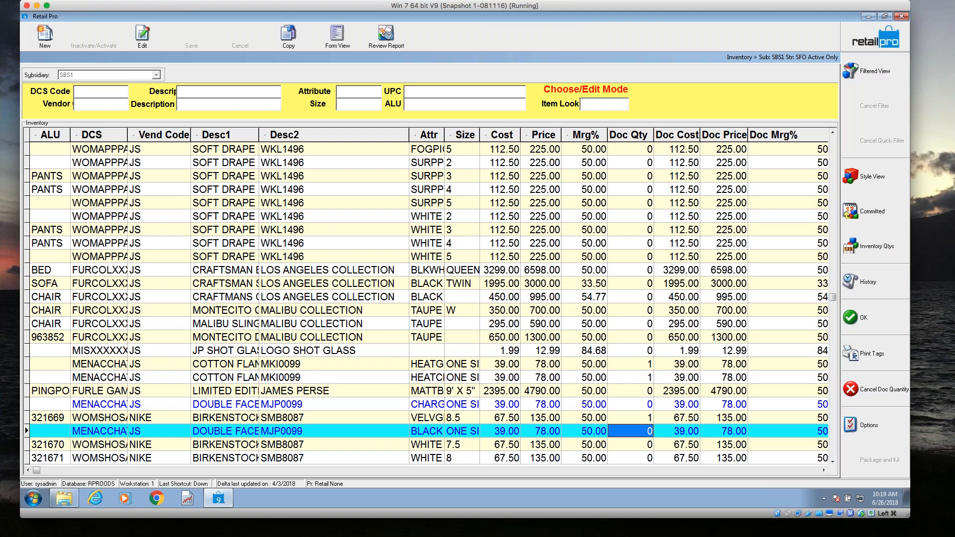
{"action": "left_click", "coordinate": [863, 317]}
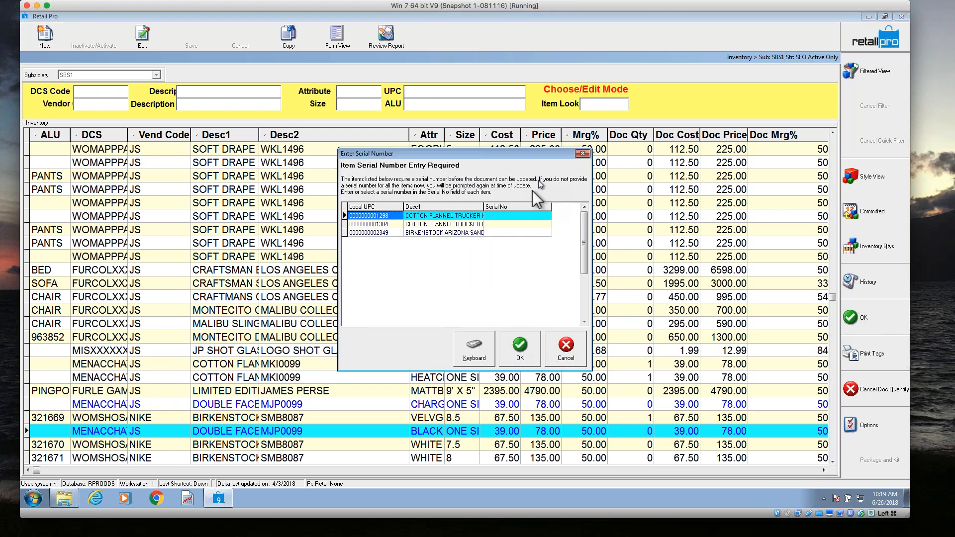
Add new serial number 123 to the first COTTON FLANNEL TRUCKER item and 321 to the second.
{"action": "left_click", "coordinate": [520, 216]}
{"action": "type", "text": "123"}
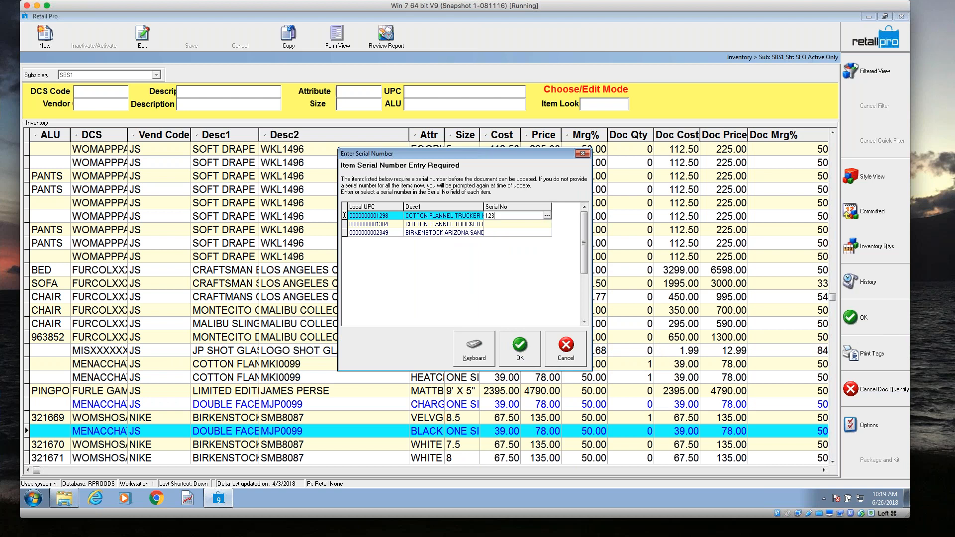
{"action": "key", "text": "Return"}
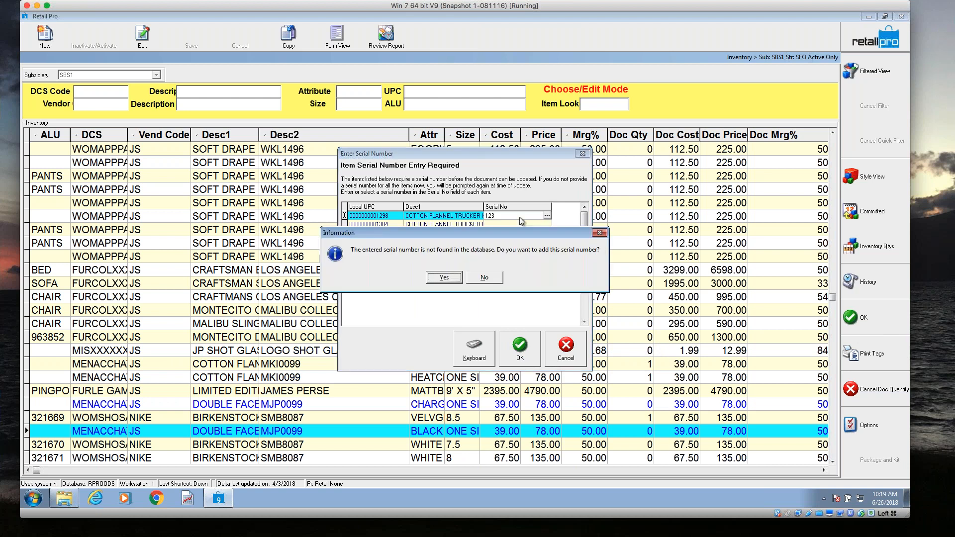
{"action": "left_click", "coordinate": [445, 277]}
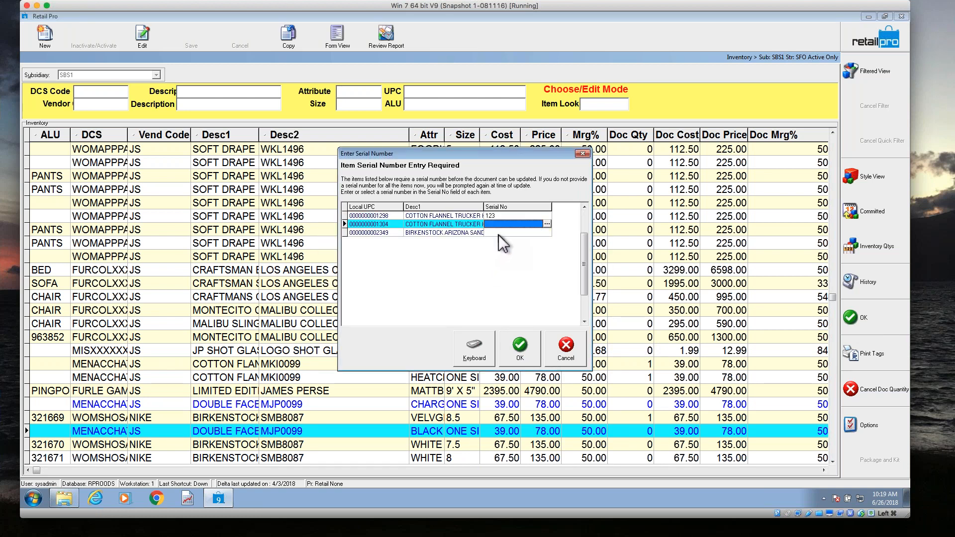
{"action": "type", "text": "321"}
{"action": "key", "text": "Return"}
{"action": "left_click", "coordinate": [444, 278]}
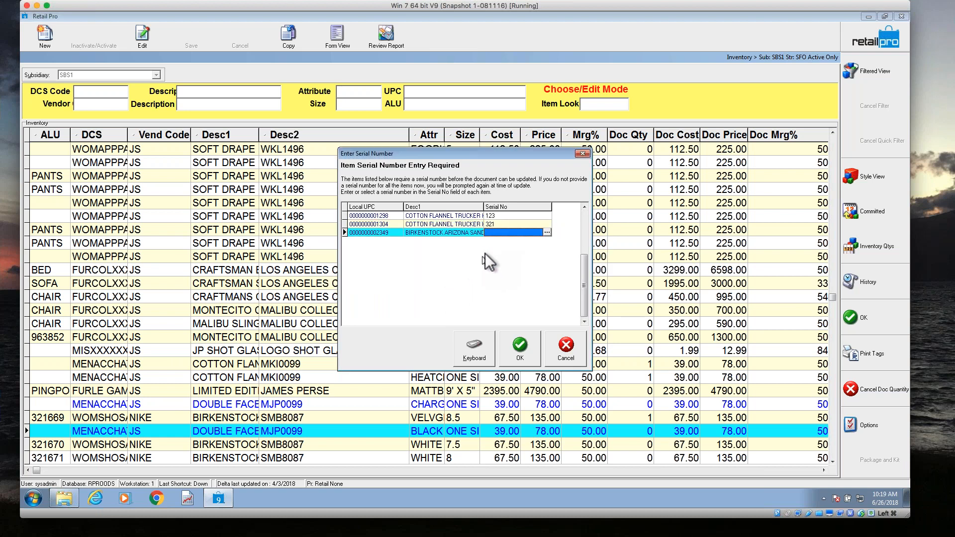
Add a new serial number for the BIRKENSTOCK ARIZONA item and accept the serial number entries.
{"action": "type", "text": "456"}
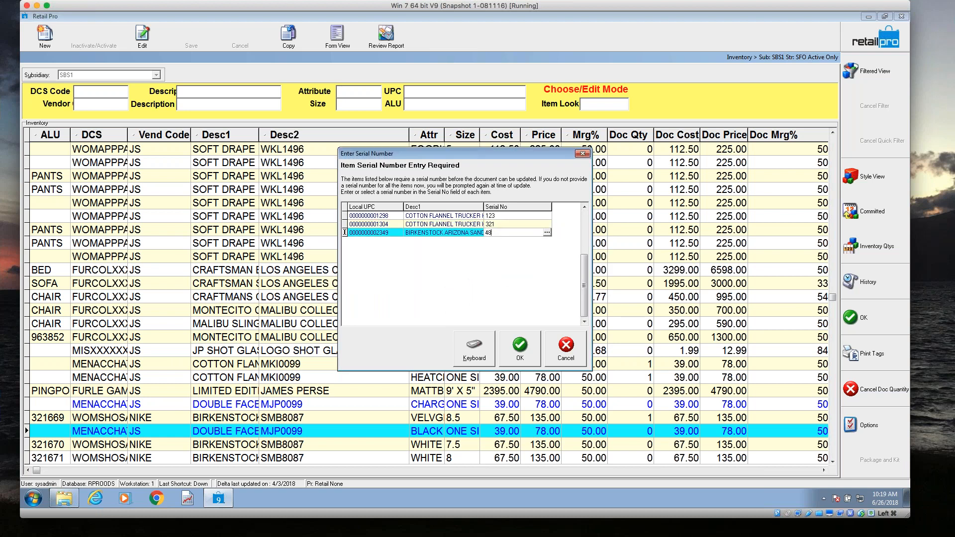
{"action": "key", "text": "Return"}
{"action": "left_click", "coordinate": [445, 278]}
{"action": "left_click", "coordinate": [519, 345]}
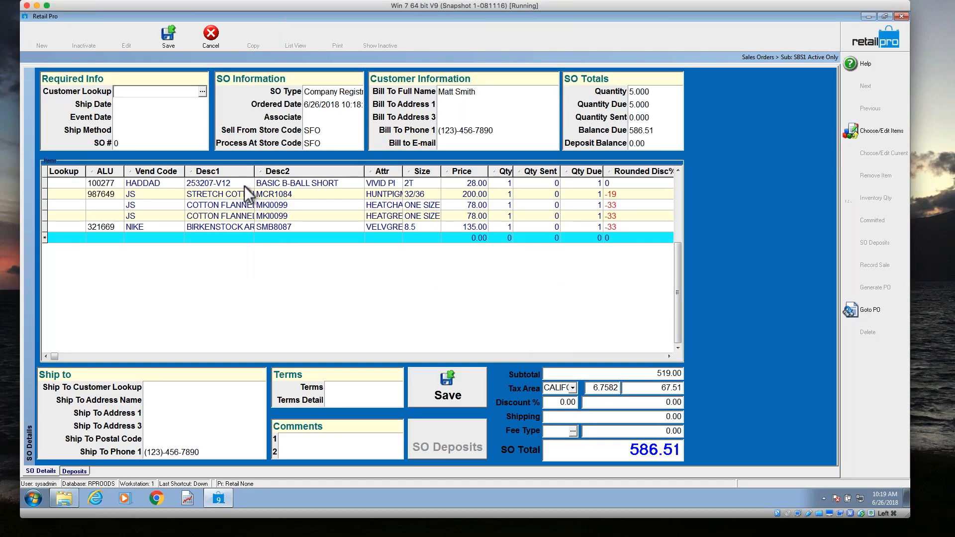
Save the company registry order and preview it with the BHD80SO document design.
{"action": "left_click", "coordinate": [170, 41]}
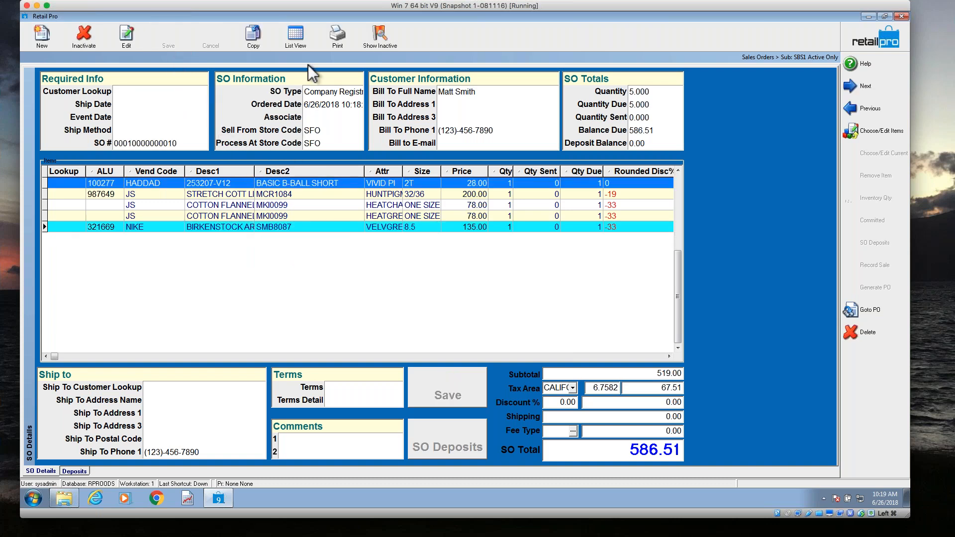
{"action": "left_click", "coordinate": [337, 40]}
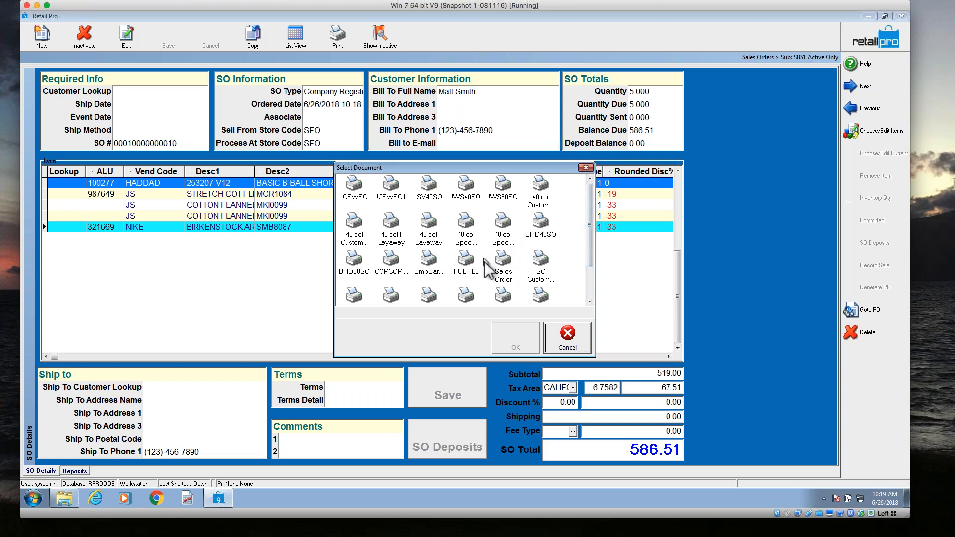
{"action": "mouse_move", "coordinate": [590, 217]}
{"action": "left_mouse_down"}
{"action": "mouse_move", "coordinate": [590, 236]}
{"action": "mouse_move", "coordinate": [602, 225]}
{"action": "left_mouse_up"}
{"action": "left_click", "coordinate": [359, 260]}
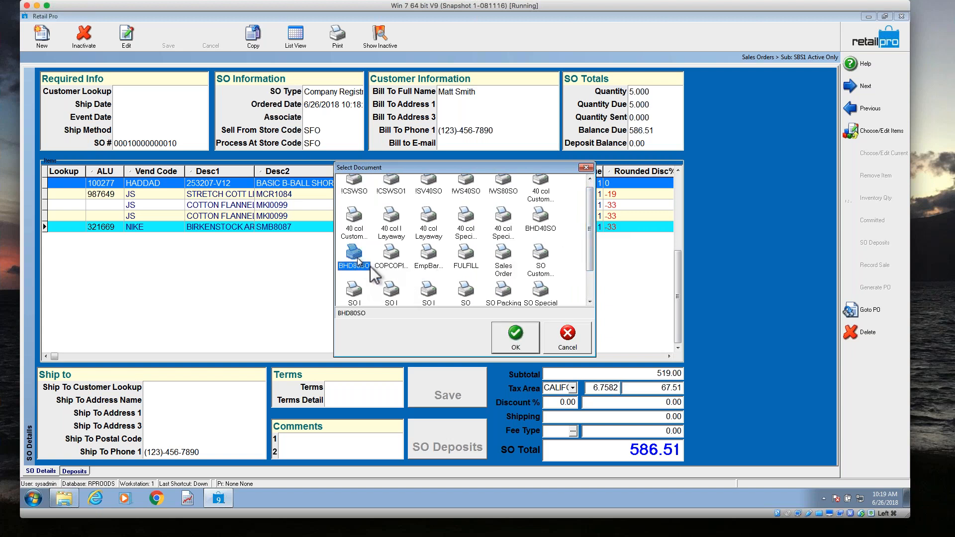
{"action": "left_click", "coordinate": [520, 341]}
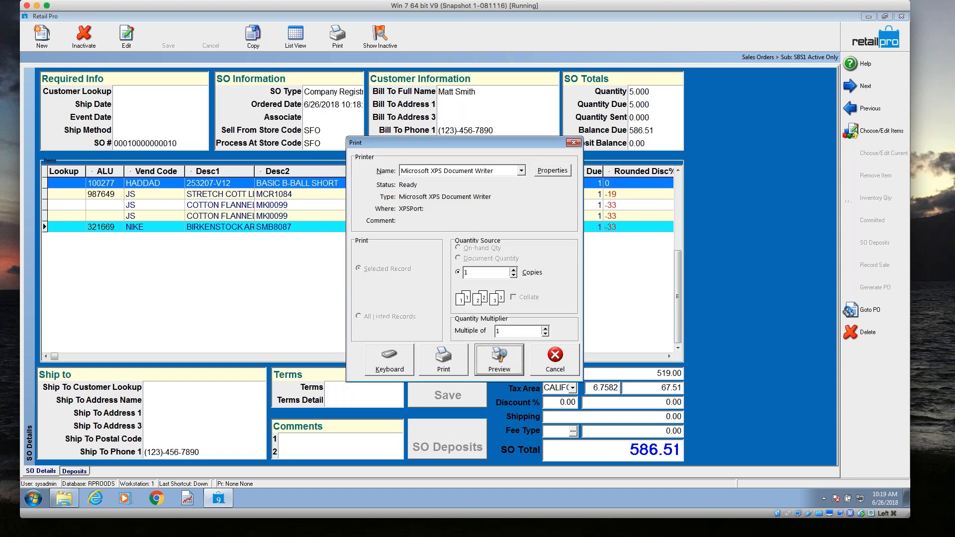
{"action": "left_click", "coordinate": [508, 359]}
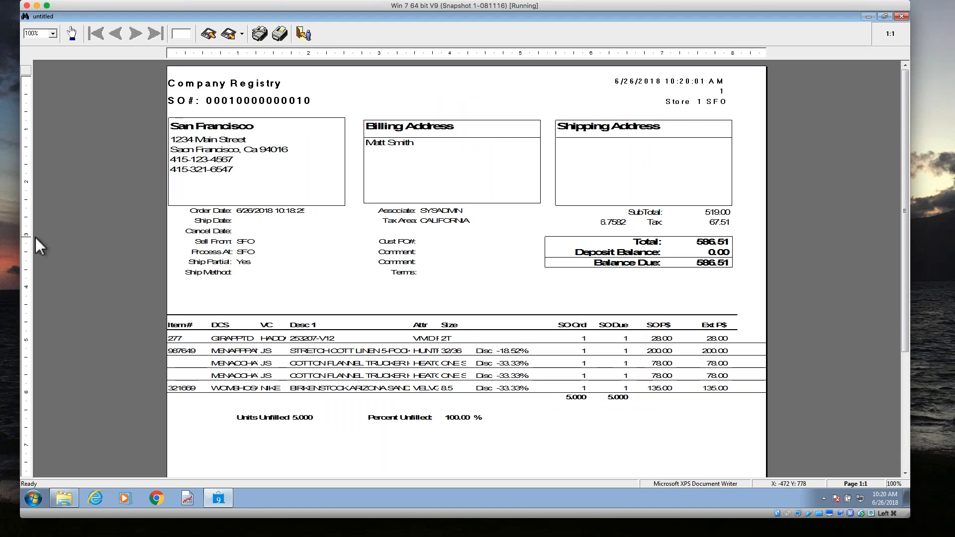
Enlarge the preview to 150%, review the order's item lines and unfilled figures, and close it without saving the report.
{"action": "left_click", "coordinate": [52, 34]}
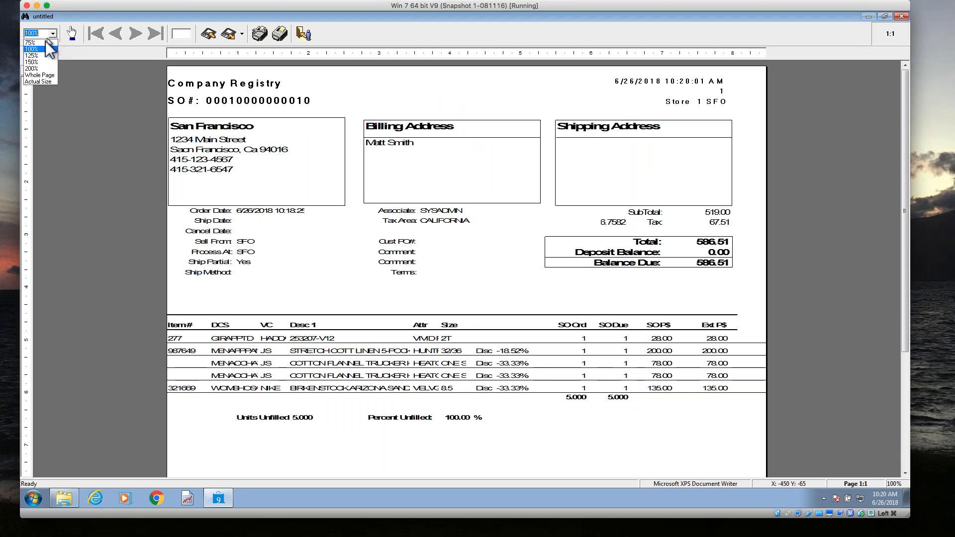
{"action": "left_click", "coordinate": [42, 74]}
{"action": "left_click_drag", "start_coordinate": [903, 131], "coordinate": [905, 180]}
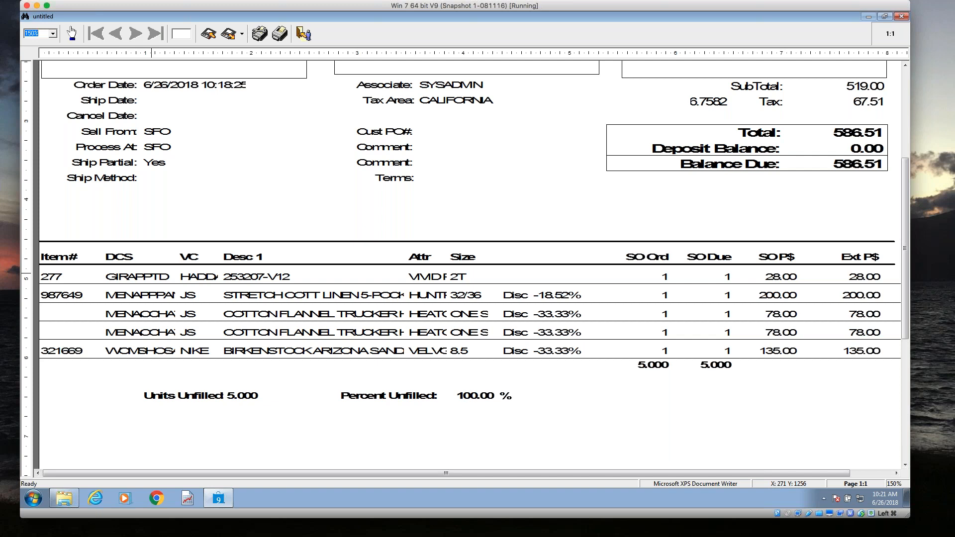
{"action": "left_click", "coordinate": [303, 33]}
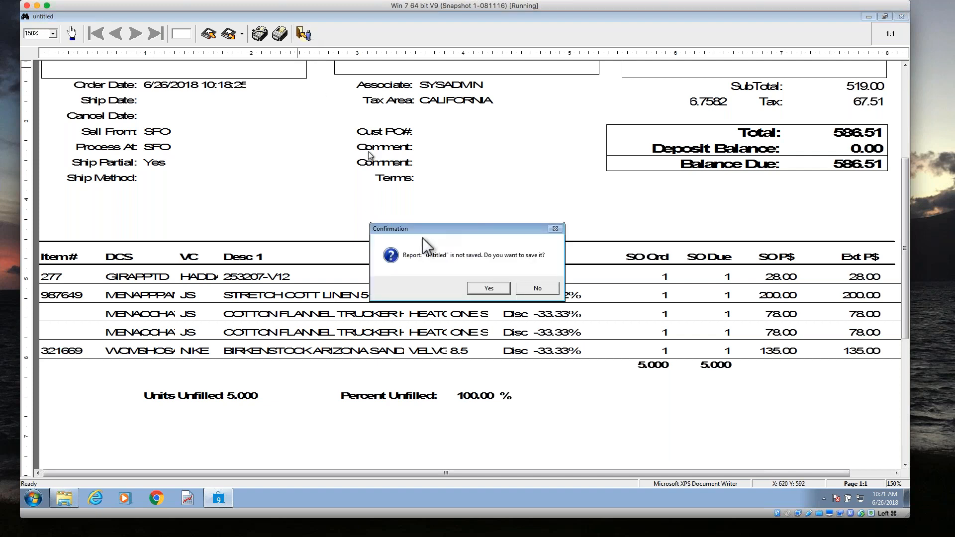
{"action": "left_click", "coordinate": [527, 288]}
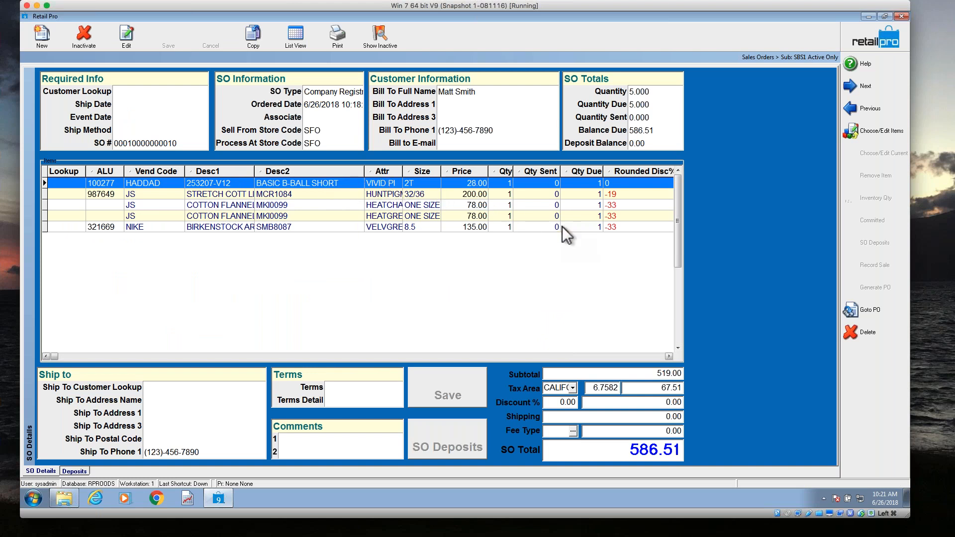
Return to the sales order list and open the details of the layaway order dated 6/26/2018.
{"action": "left_click", "coordinate": [361, 198]}
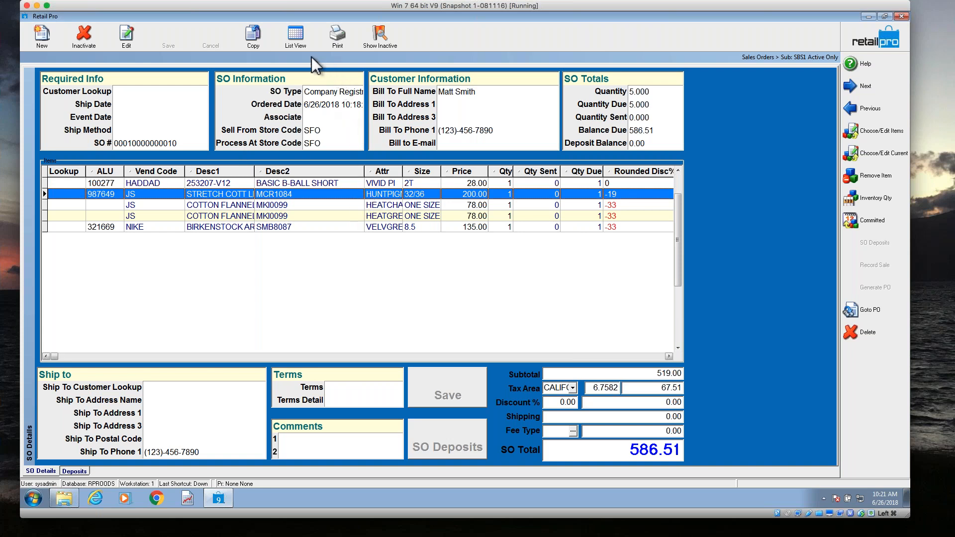
{"action": "left_click", "coordinate": [303, 44]}
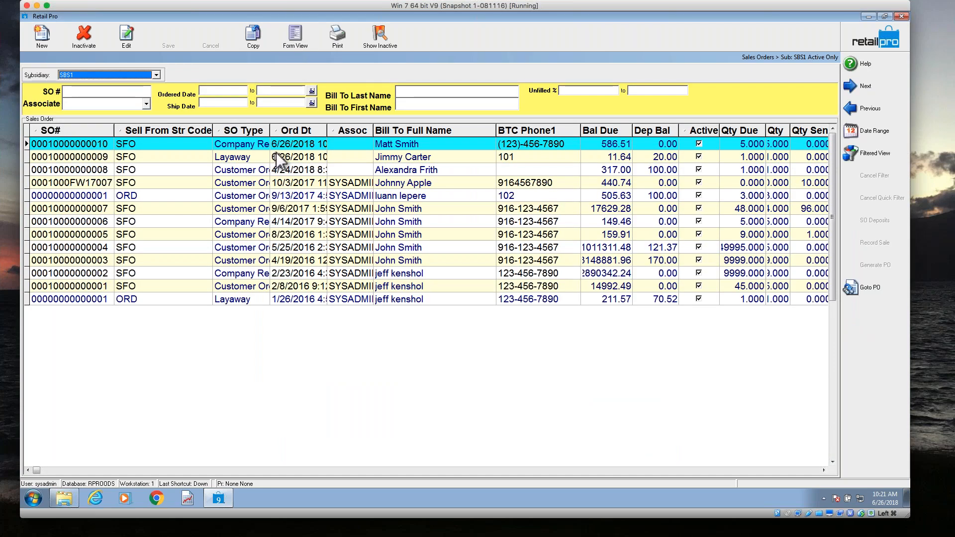
{"action": "left_click", "coordinate": [278, 155]}
{"action": "left_click", "coordinate": [303, 40]}
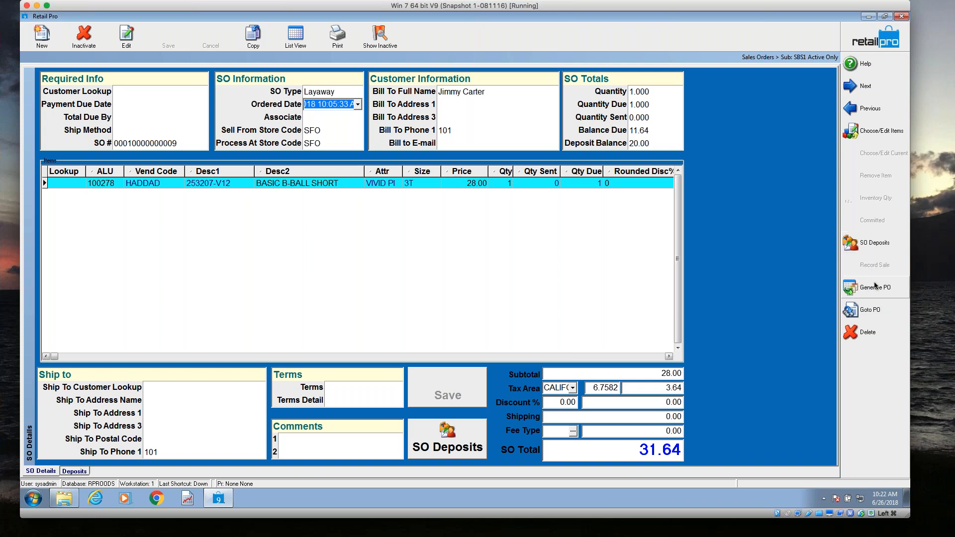
Add a cash deposit of 11.64 to the layaway order and update it without printing.
{"action": "left_click", "coordinate": [876, 249]}
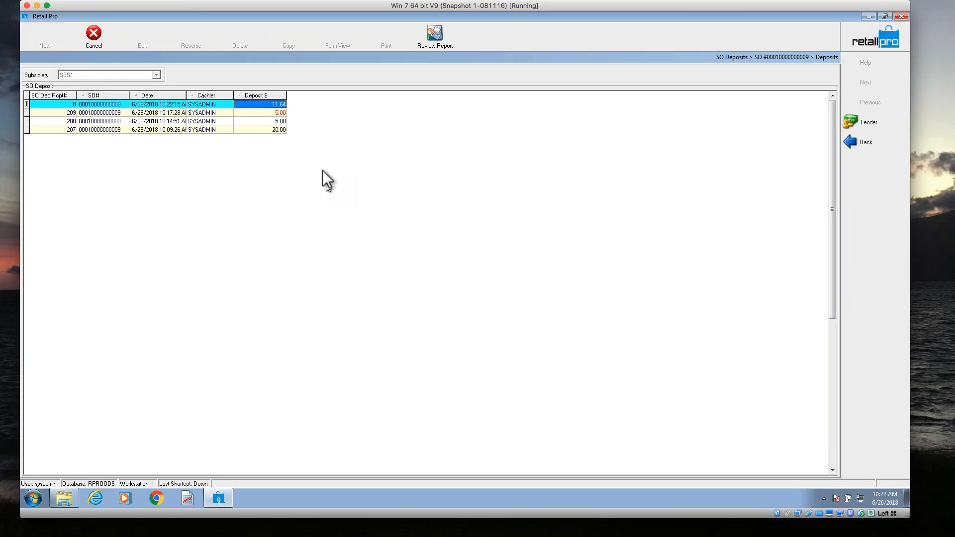
{"action": "left_click", "coordinate": [857, 124]}
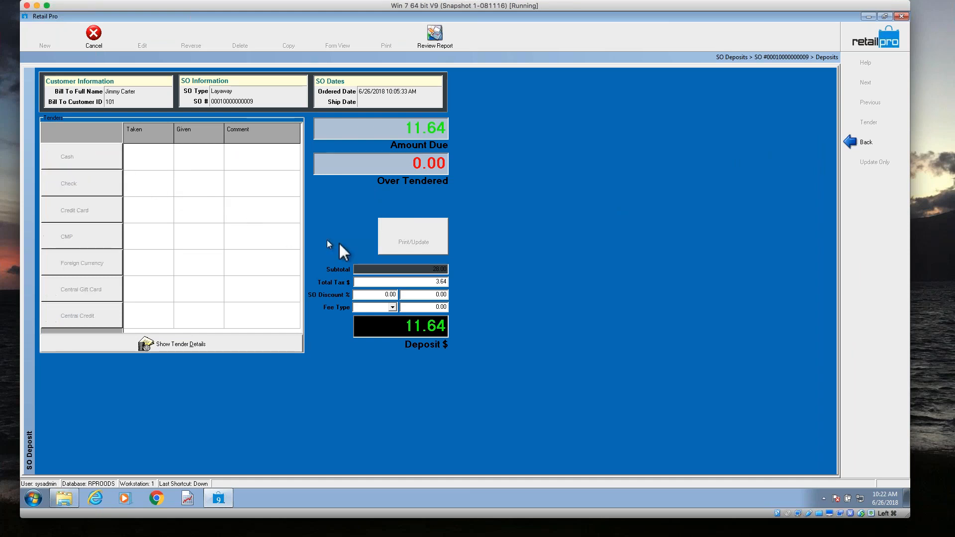
{"action": "left_click", "coordinate": [440, 251]}
{"action": "left_click", "coordinate": [463, 273]}
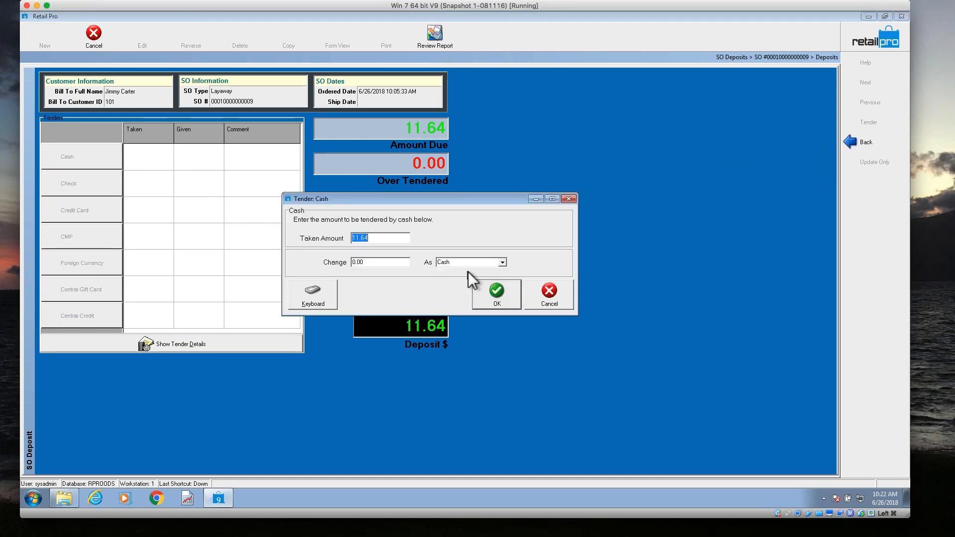
{"action": "left_click", "coordinate": [477, 294]}
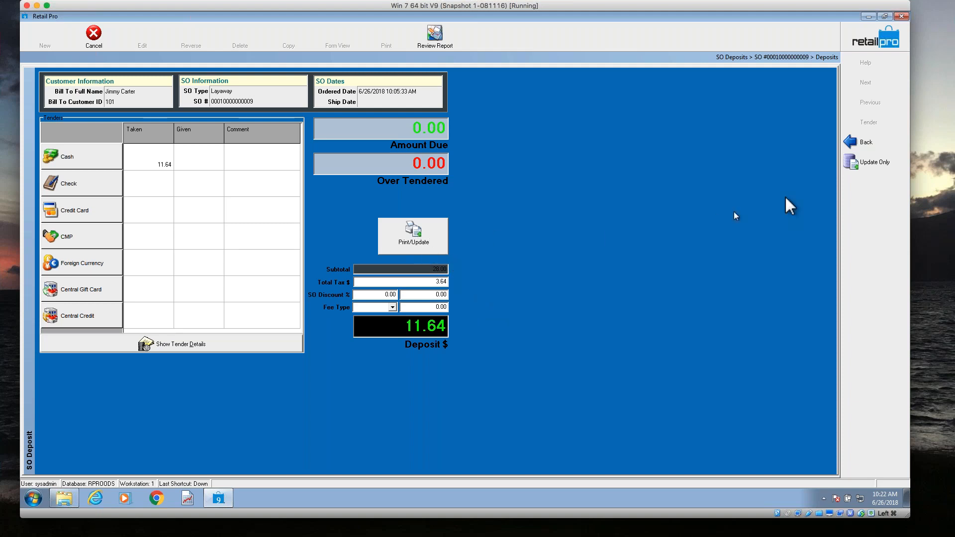
{"action": "left_click", "coordinate": [874, 167]}
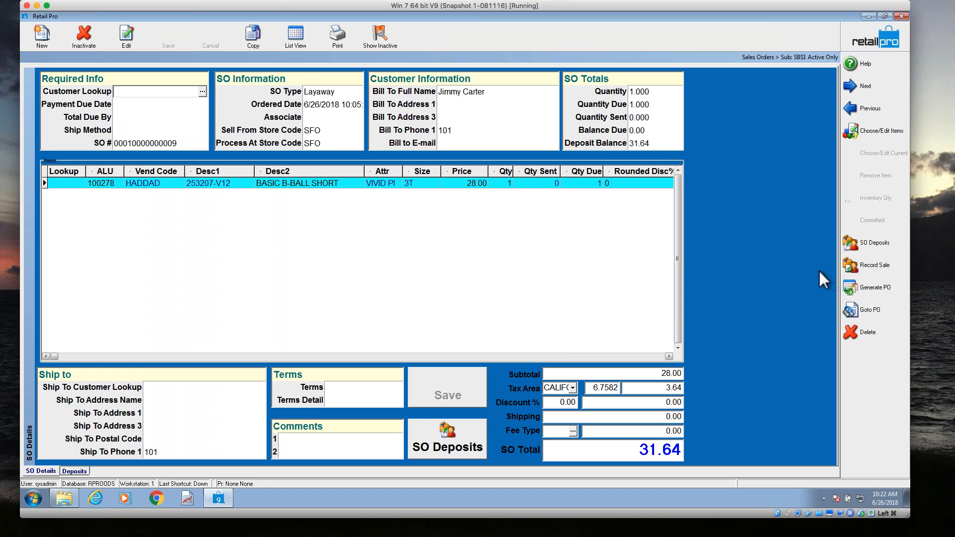
Record the sale for the layaway order and preview its receipt, closing the preview without saving the report.
{"action": "left_click", "coordinate": [875, 265]}
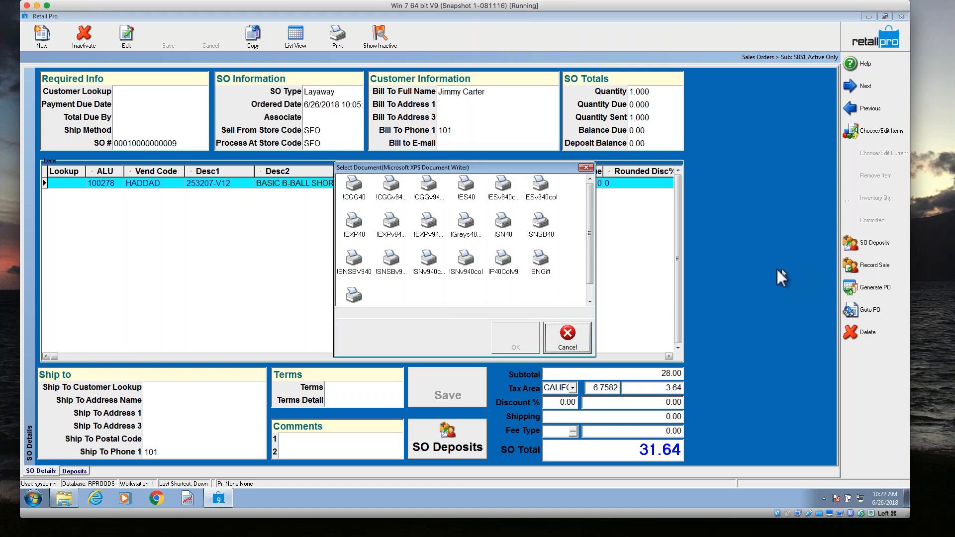
{"action": "left_click", "coordinate": [504, 263]}
{"action": "left_click", "coordinate": [518, 336]}
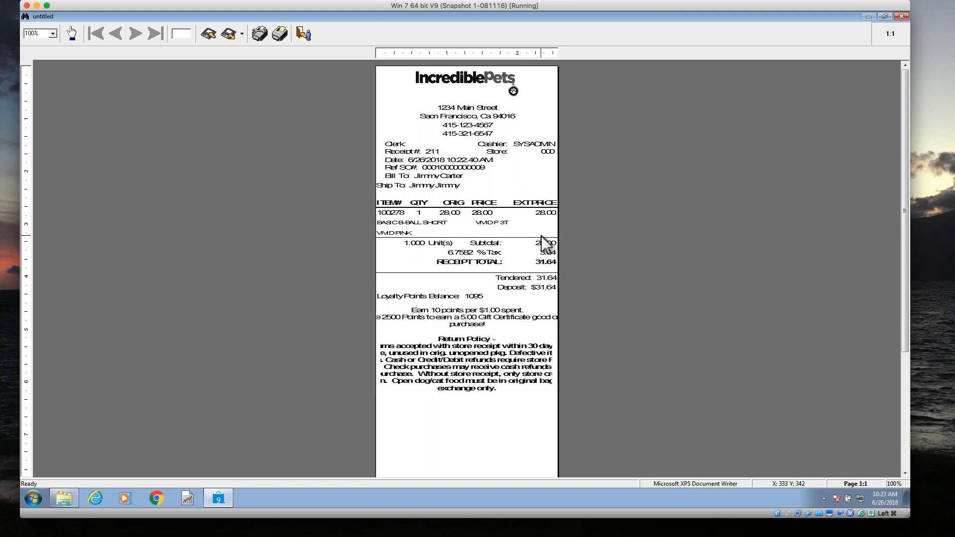
{"action": "scroll", "coordinate": [541, 235], "scroll_direction": "down", "scroll_amount": 5}
{"action": "key", "text": "Escape"}
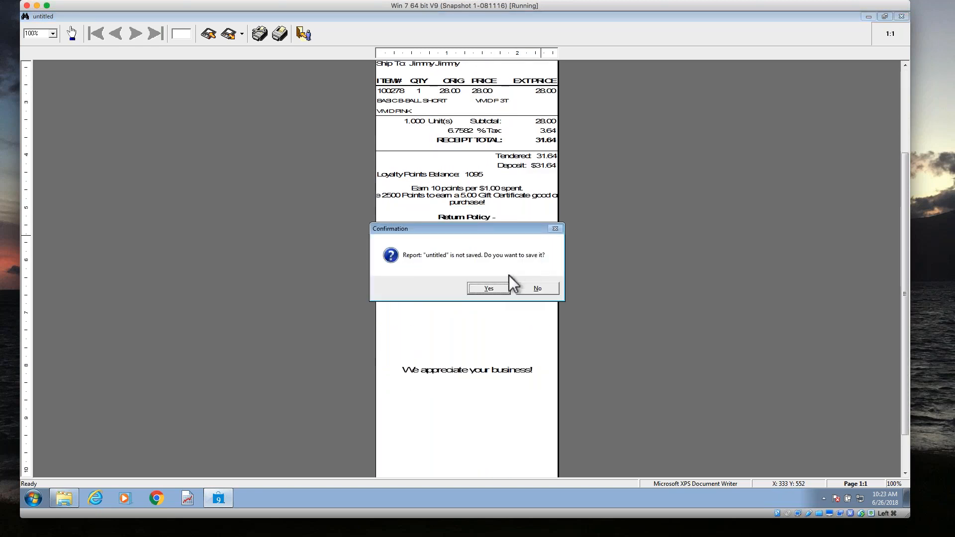
{"action": "left_click", "coordinate": [534, 287]}
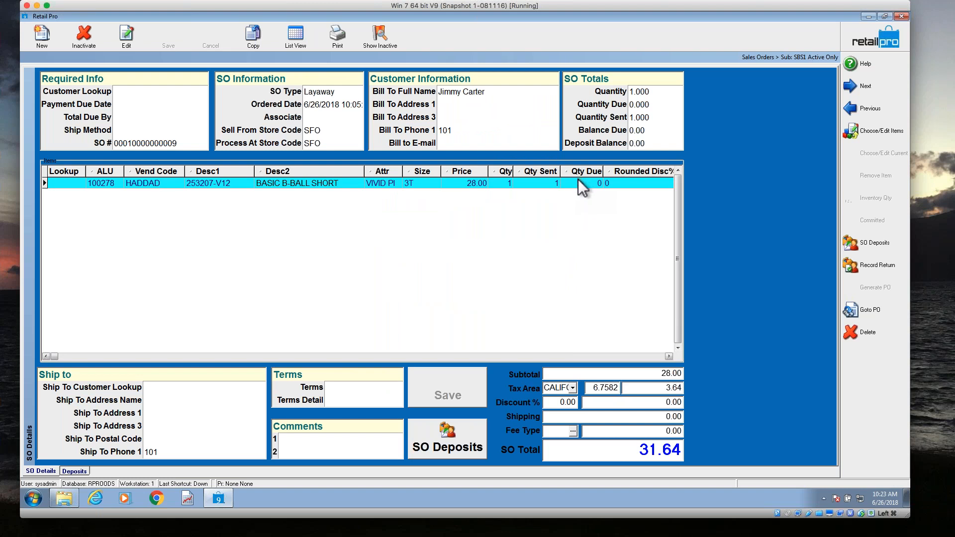
Examine the layaway order's sent and due quantities in its item line, and its balances and quantities in the order list.
{"action": "left_click", "coordinate": [507, 185]}
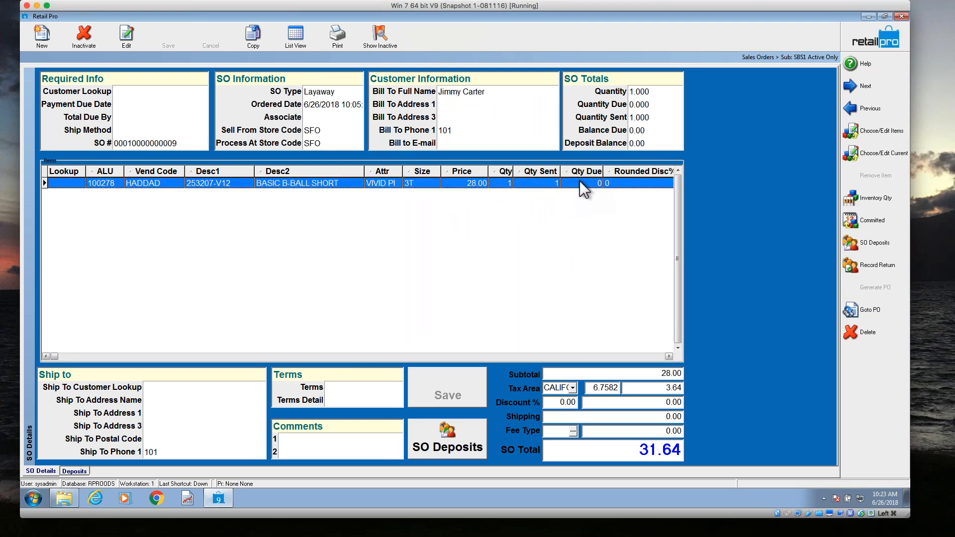
{"action": "left_click", "coordinate": [302, 41]}
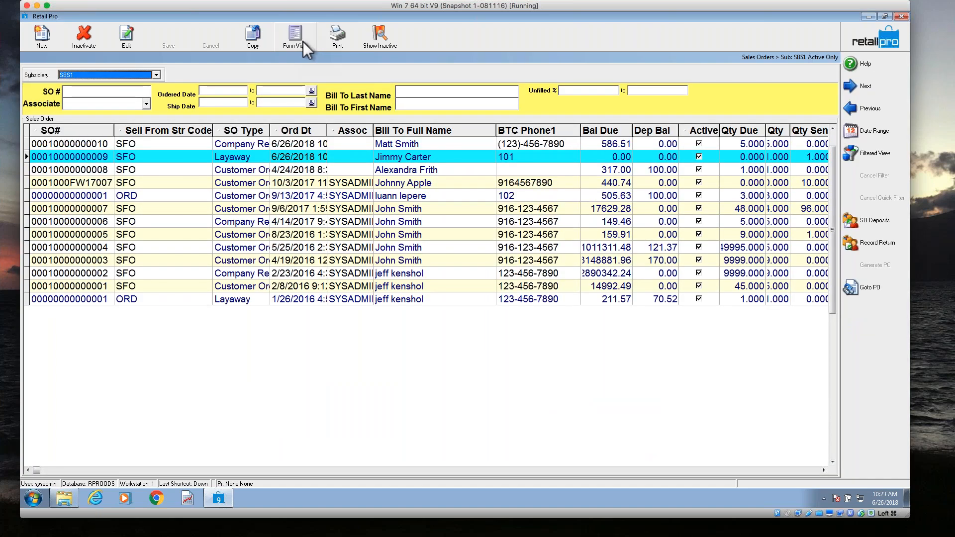
{"action": "left_click", "coordinate": [659, 157]}
{"action": "scroll", "coordinate": [701, 171], "scroll_direction": "right", "scroll_amount": 5}
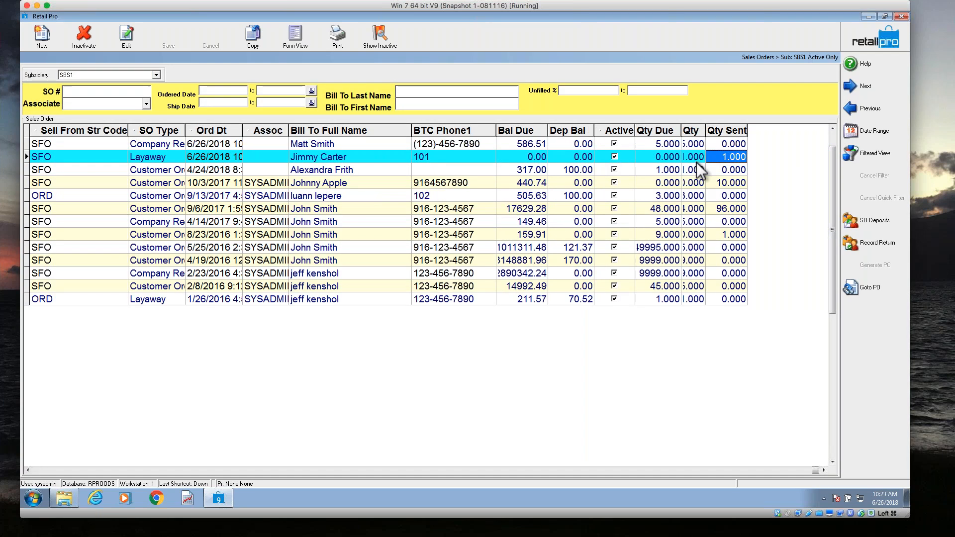
{"action": "scroll", "coordinate": [701, 171], "scroll_direction": "left", "scroll_amount": 10}
{"action": "key", "text": "Left"}
{"action": "key", "text": "Left"}
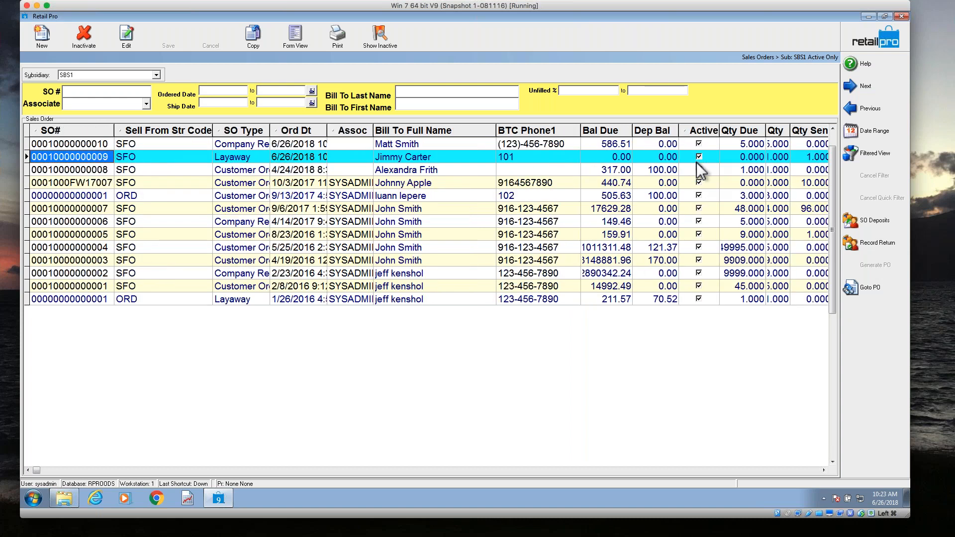
{"action": "key", "text": "End"}
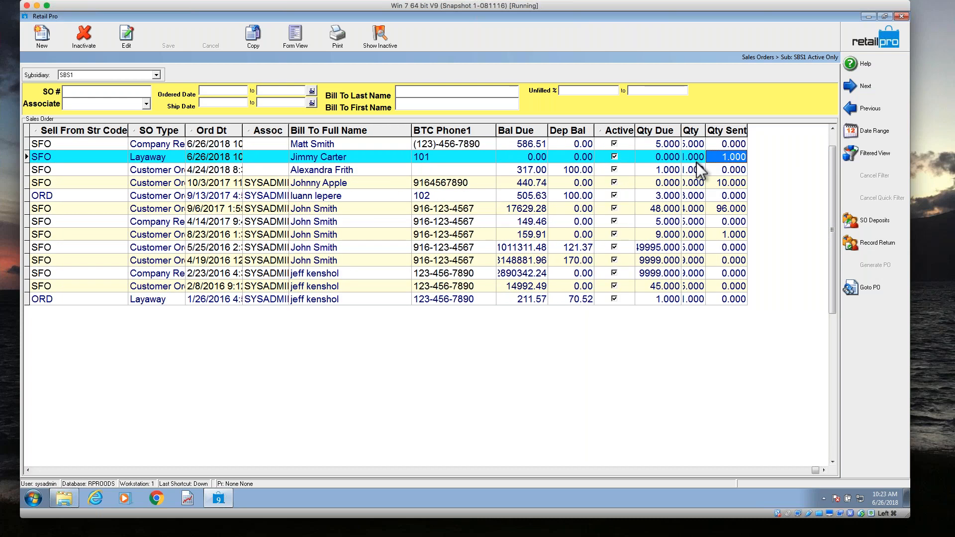
Add the Unfilled % field as a column in the sales order list and narrow the column.
{"action": "right_click", "coordinate": [617, 132]}
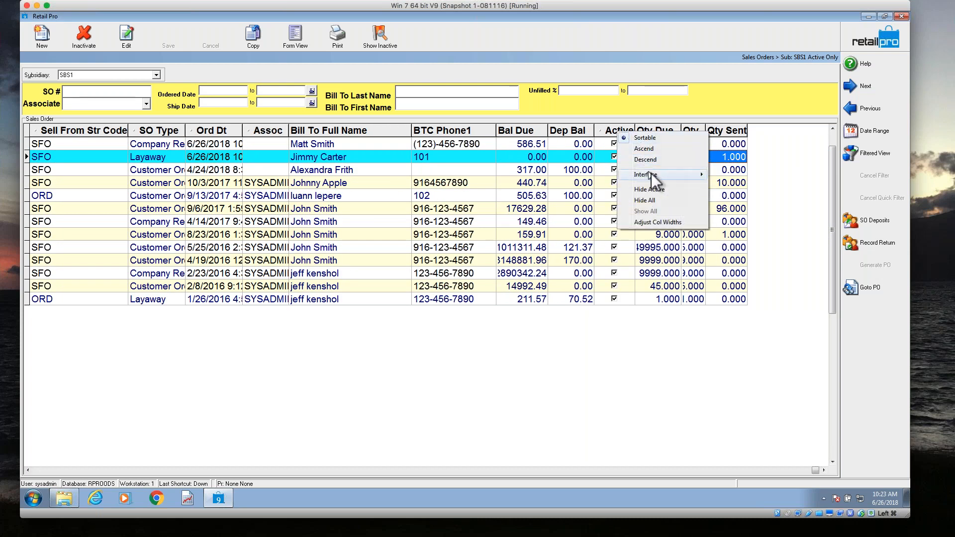
{"action": "mouse_move", "coordinate": [651, 174]}
{"action": "left_click", "coordinate": [739, 185]}
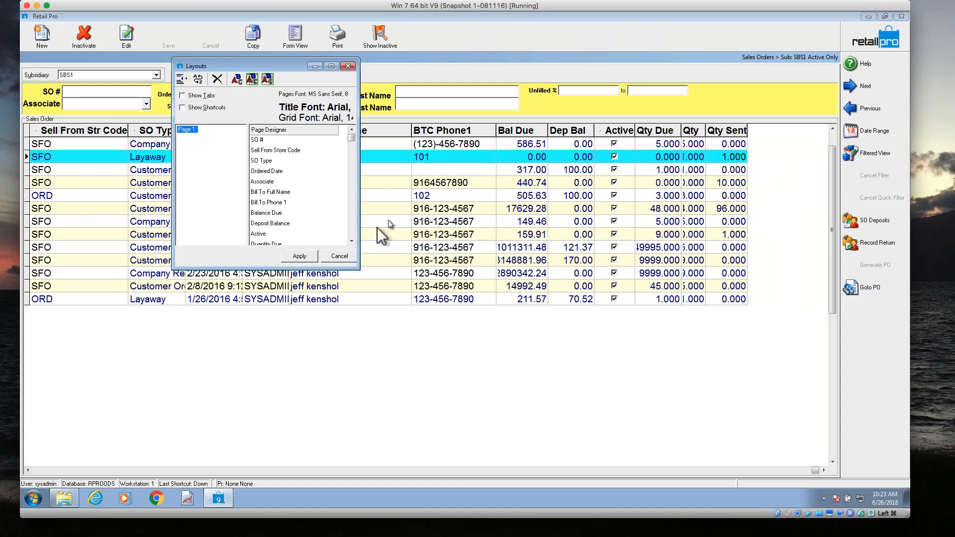
{"action": "left_click", "coordinate": [353, 232]}
{"action": "left_click", "coordinate": [353, 229]}
{"action": "left_click", "coordinate": [354, 229]}
{"action": "left_click", "coordinate": [354, 229]}
{"action": "left_click", "coordinate": [354, 229]}
{"action": "left_click", "coordinate": [353, 229]}
{"action": "left_click", "coordinate": [353, 229]}
{"action": "left_click", "coordinate": [354, 229]}
{"action": "left_click", "coordinate": [354, 229]}
{"action": "left_click", "coordinate": [353, 228]}
{"action": "left_click", "coordinate": [353, 230]}
{"action": "left_click", "coordinate": [354, 230]}
{"action": "left_click", "coordinate": [353, 232]}
{"action": "left_click", "coordinate": [353, 231]}
{"action": "left_click", "coordinate": [354, 231]}
{"action": "left_click", "coordinate": [353, 231]}
{"action": "left_click", "coordinate": [354, 231]}
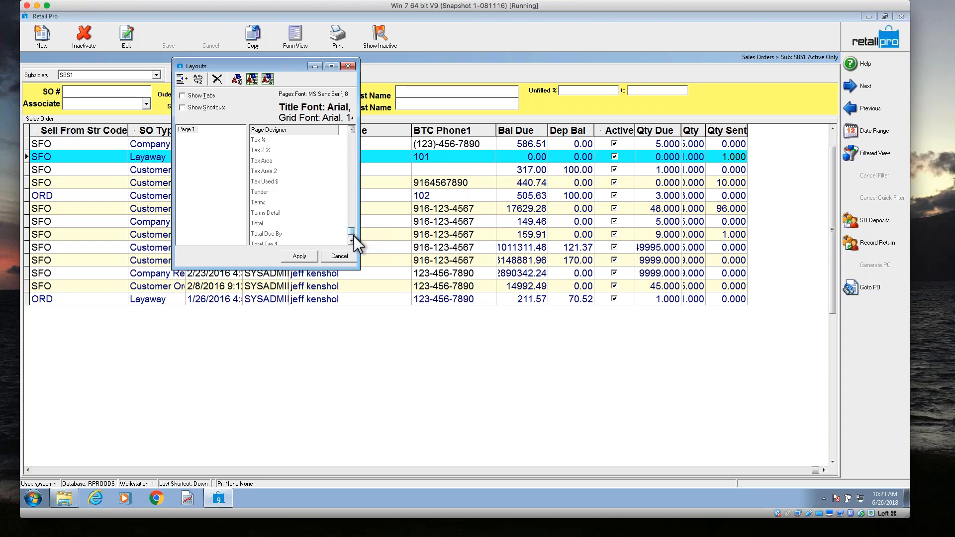
{"action": "left_click", "coordinate": [353, 240]}
{"action": "left_click", "coordinate": [353, 239]}
{"action": "left_click", "coordinate": [353, 240]}
{"action": "left_click", "coordinate": [353, 240]}
{"action": "left_click", "coordinate": [353, 240]}
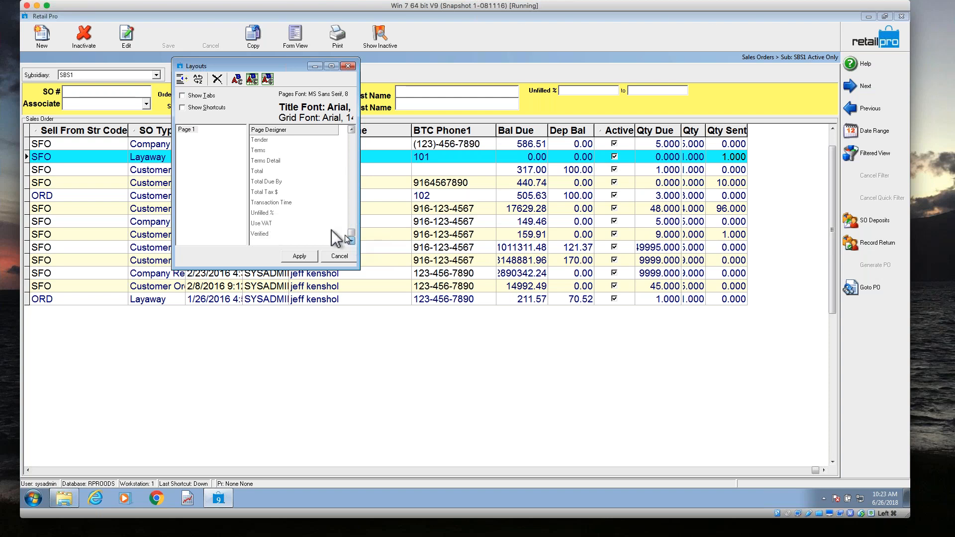
{"action": "double_click", "coordinate": [270, 214]}
{"action": "left_click", "coordinate": [300, 256]}
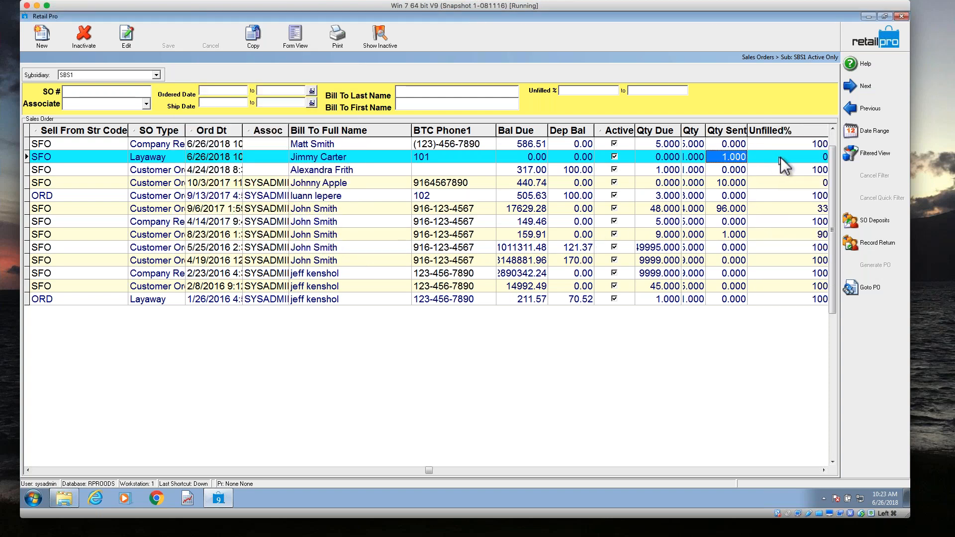
{"action": "left_click", "coordinate": [779, 158]}
{"action": "left_click_drag", "start_coordinate": [744, 128], "coordinate": [695, 128]}
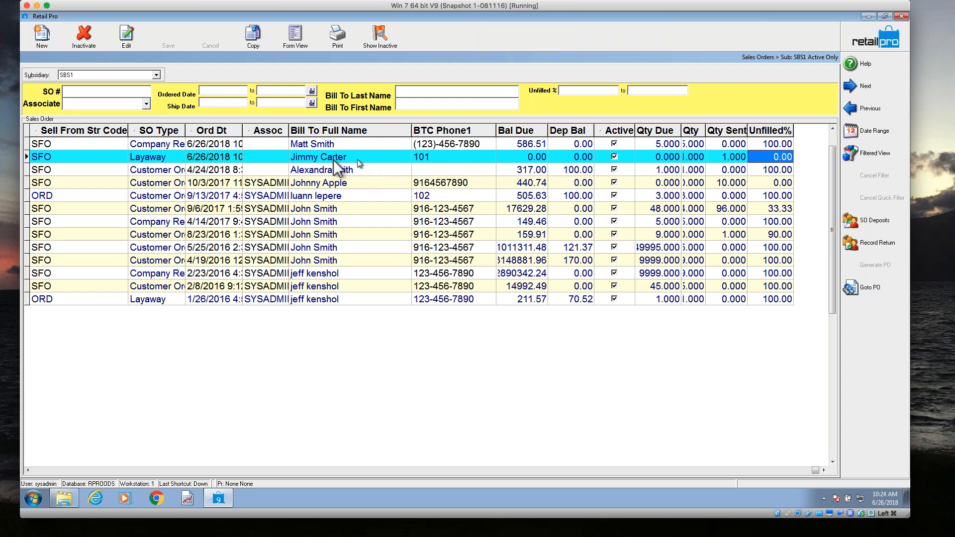
Inactivate the layaway order dated 6/26/2018.
{"action": "left_click", "coordinate": [212, 159]}
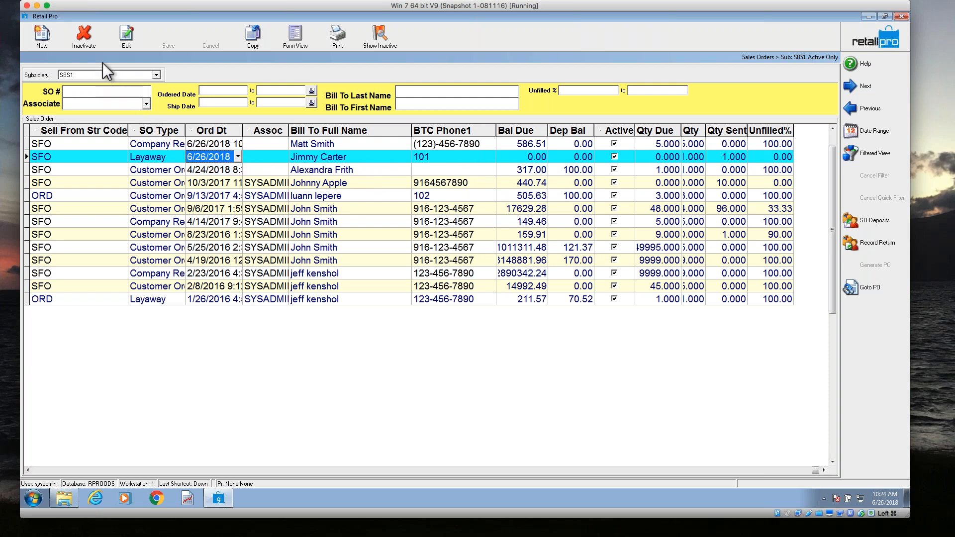
{"action": "left_click", "coordinate": [85, 45]}
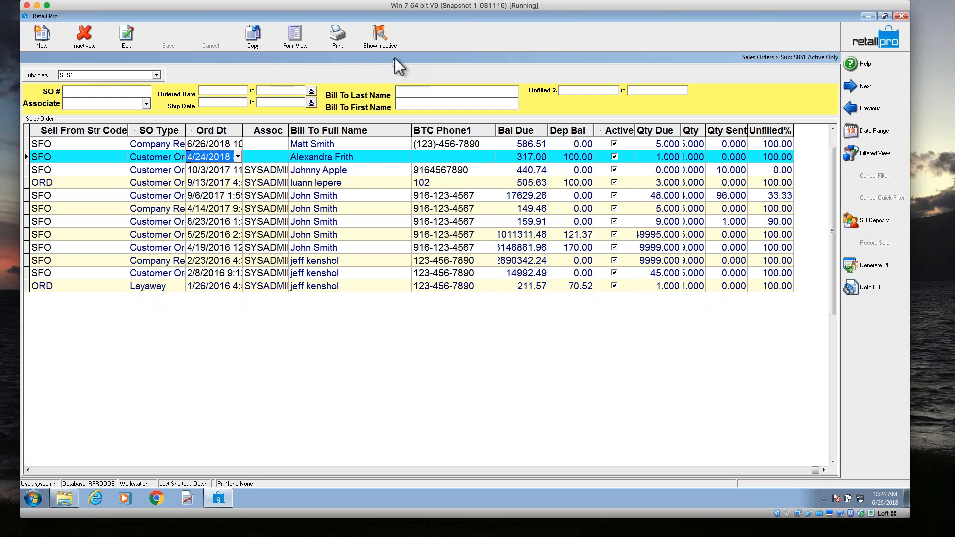
Show inactive orders to reactivate and re-inactivate the 6/26/2018 layaway order, and hide inactive orders again.
{"action": "left_click", "coordinate": [386, 43]}
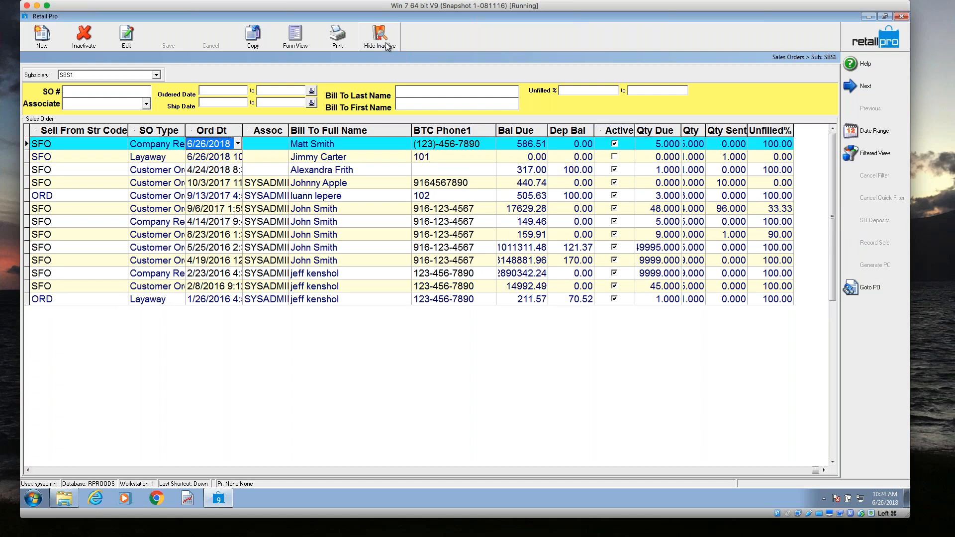
{"action": "left_click", "coordinate": [191, 158]}
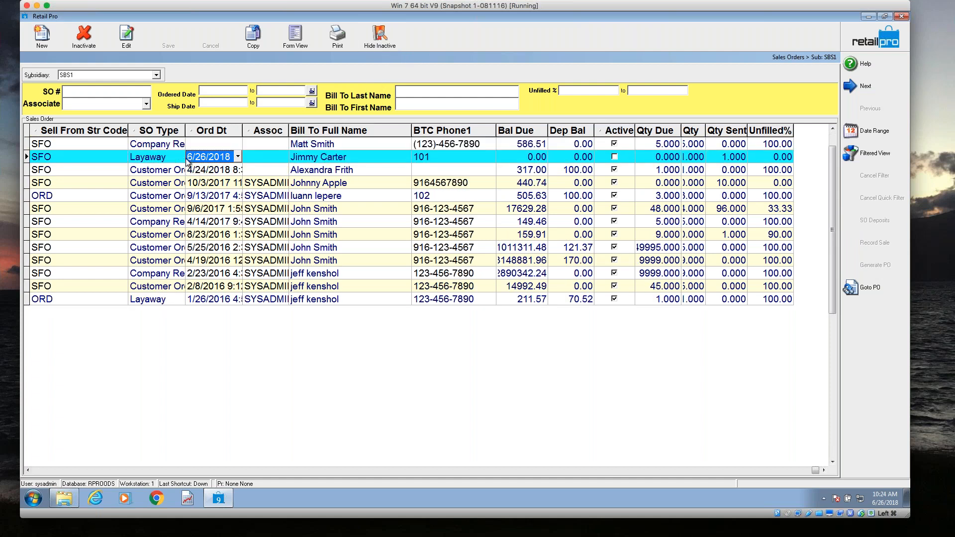
{"action": "left_click", "coordinate": [81, 40]}
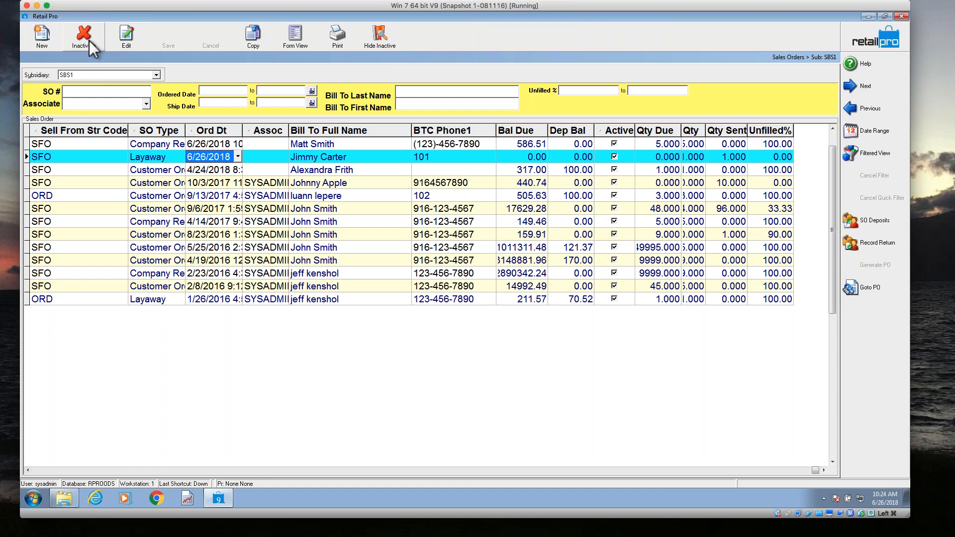
{"action": "left_click", "coordinate": [89, 40]}
{"action": "left_click", "coordinate": [386, 41]}
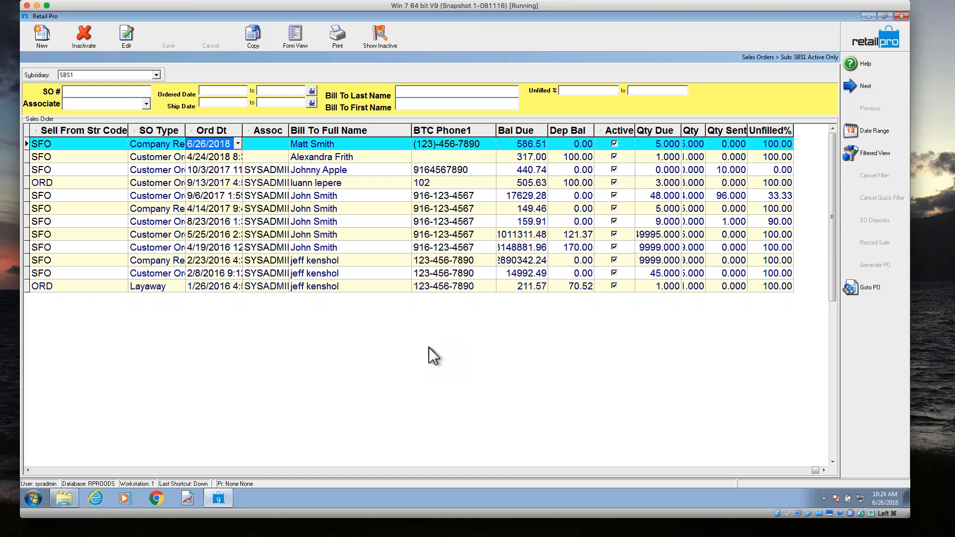
Inactivate the customer order dated 10/3/2017 after comparing unfilled percentages, and include inactive orders in the list.
{"action": "left_click", "coordinate": [356, 171]}
{"action": "left_click", "coordinate": [765, 172]}
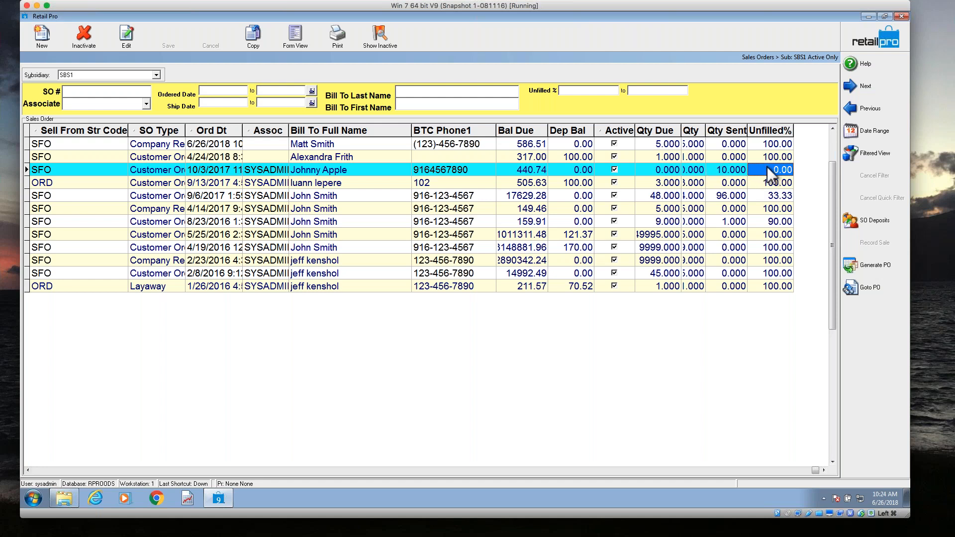
{"action": "left_click", "coordinate": [772, 198]}
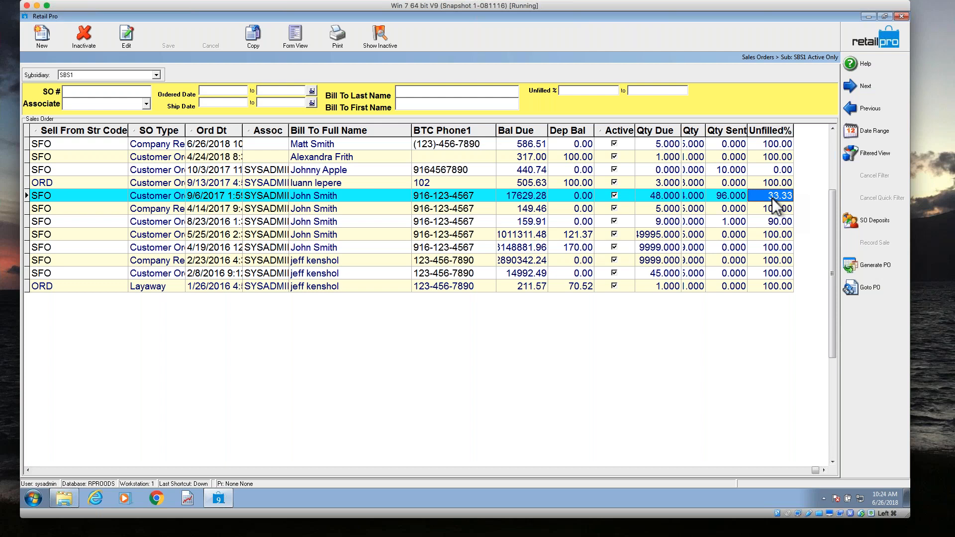
{"action": "left_click", "coordinate": [776, 170]}
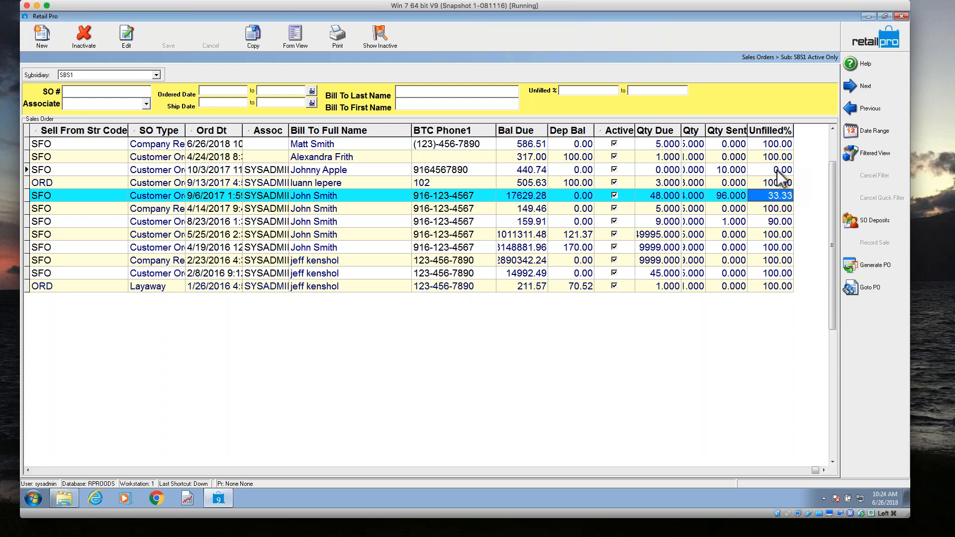
{"action": "left_click", "coordinate": [83, 36]}
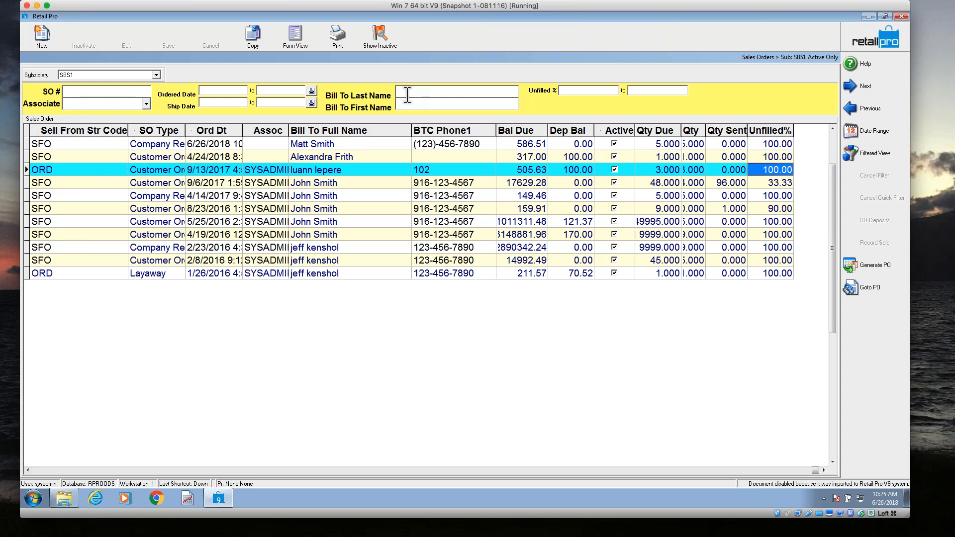
{"action": "left_click", "coordinate": [376, 44]}
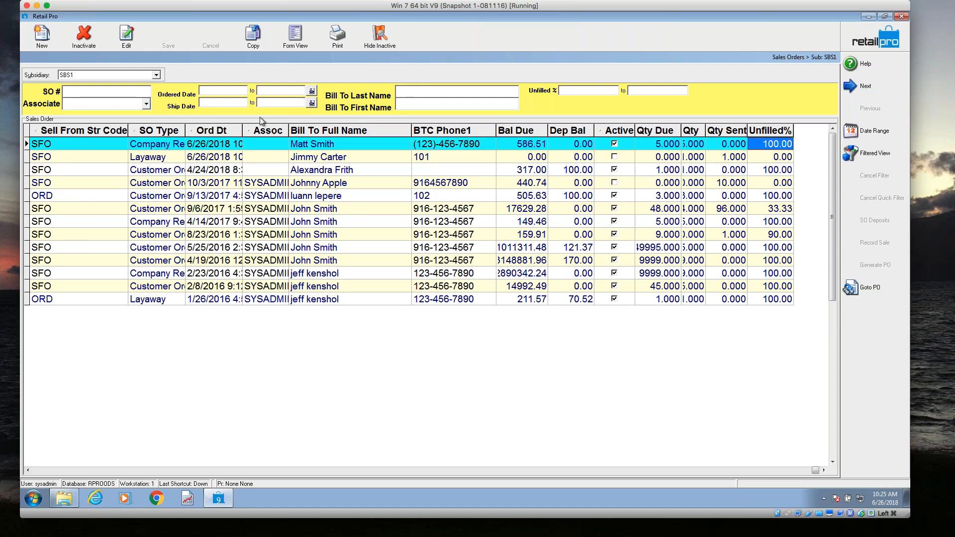
Reactivate the layaway order dated 6/26/2018 and hide inactive orders from the sales order list.
{"action": "left_click", "coordinate": [194, 157]}
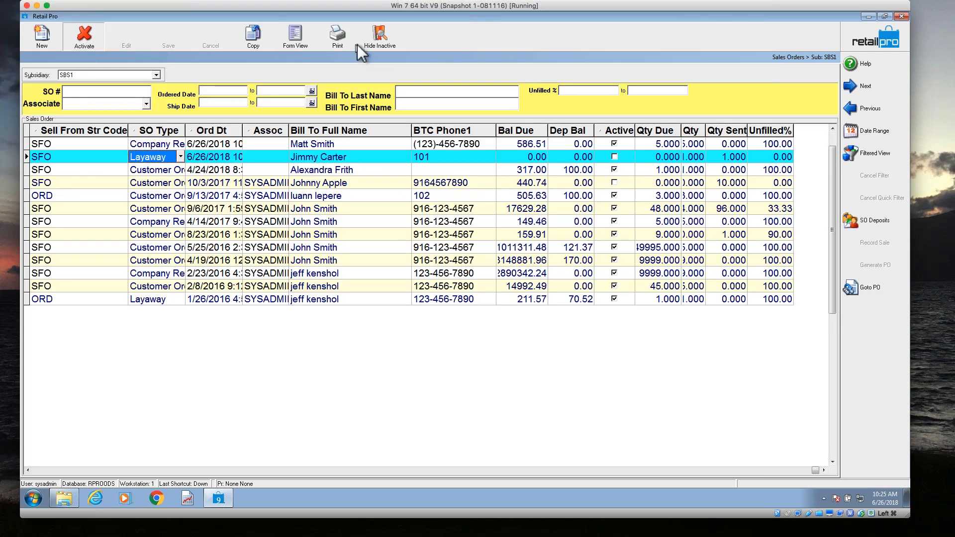
{"action": "left_click", "coordinate": [380, 41]}
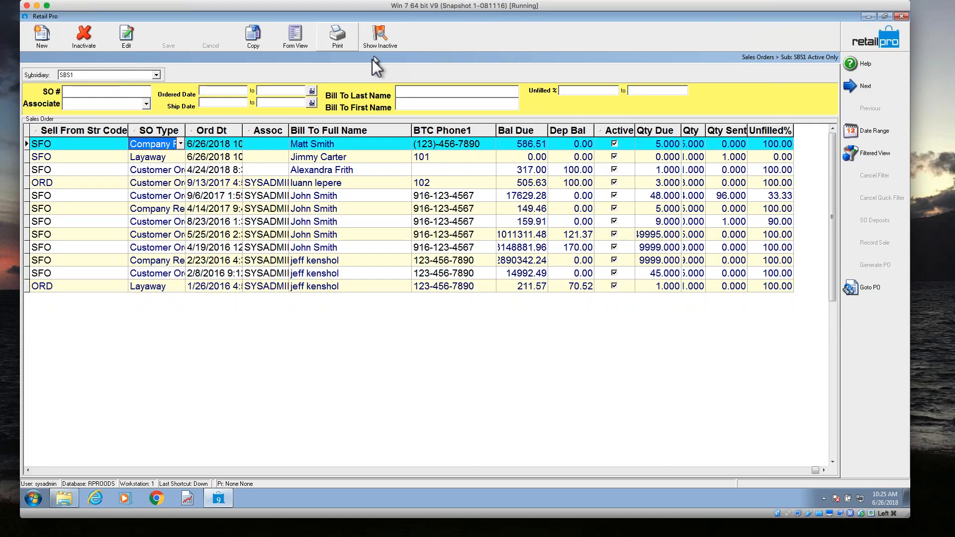
Record a return against the 6/26/2018 layaway order and preview its receipt with the IP40Colv9 document, closing the preview without saving.
{"action": "left_click", "coordinate": [222, 157]}
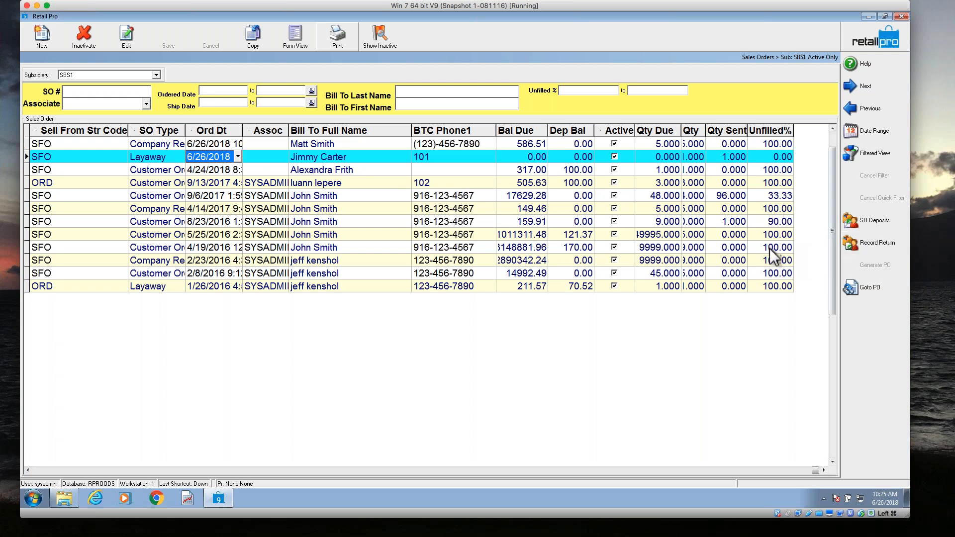
{"action": "left_click", "coordinate": [874, 244]}
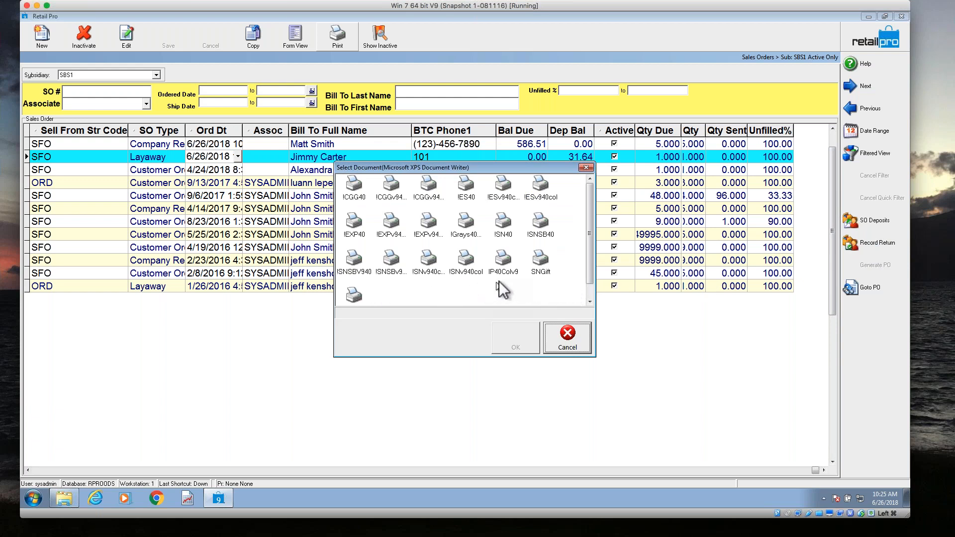
{"action": "left_click", "coordinate": [503, 261]}
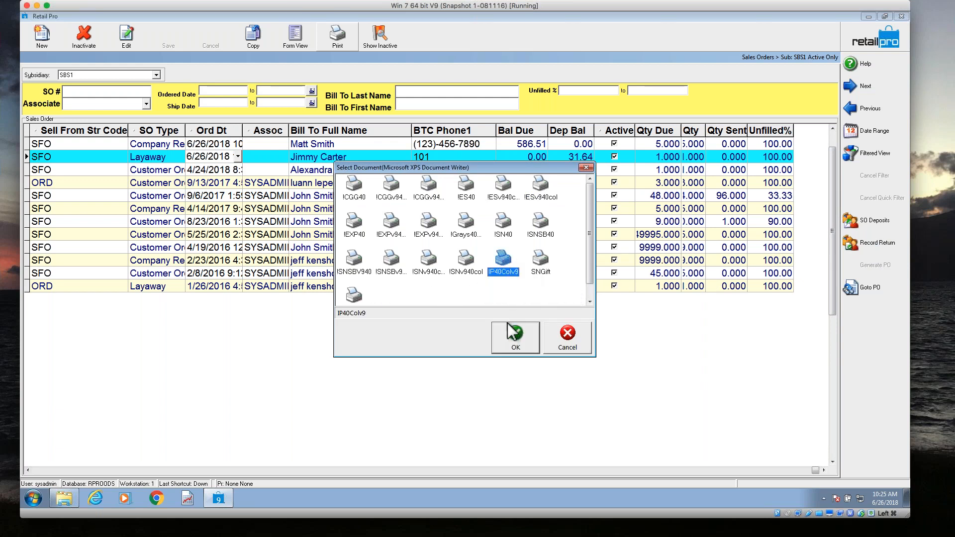
{"action": "left_click", "coordinate": [514, 338]}
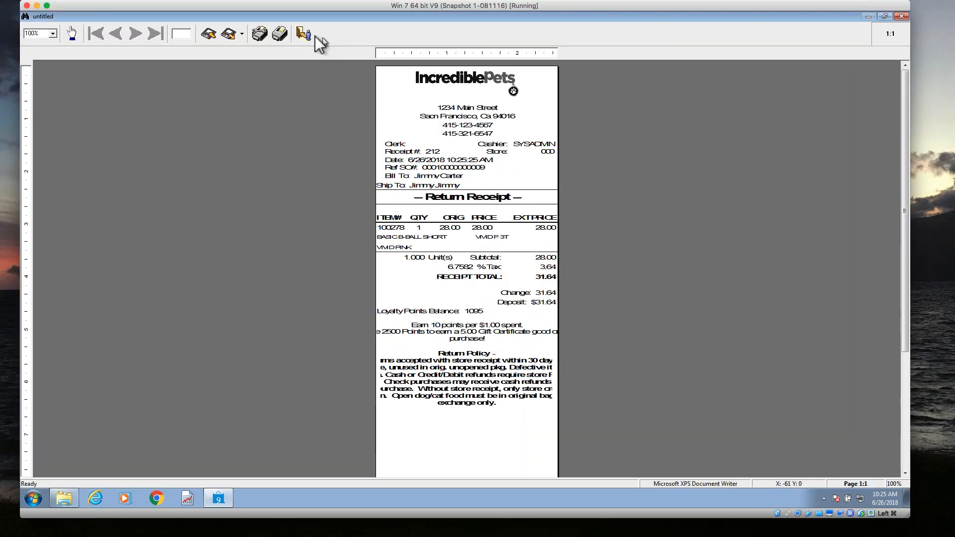
{"action": "left_click", "coordinate": [305, 35]}
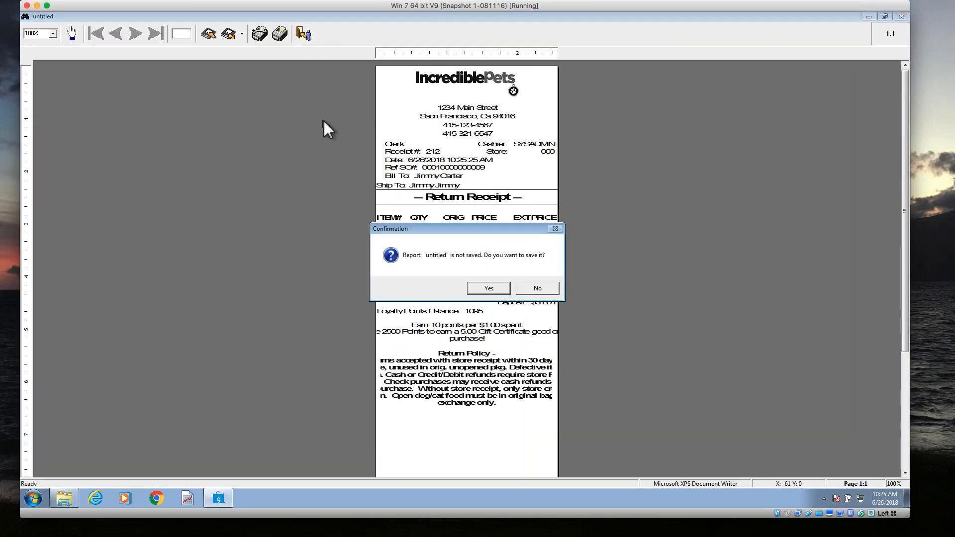
{"action": "left_click", "coordinate": [494, 292]}
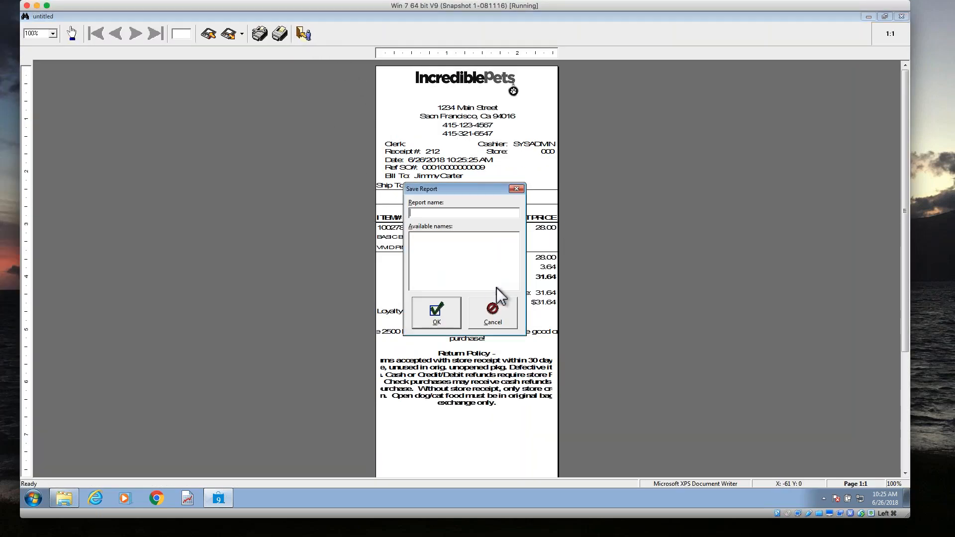
{"action": "left_click", "coordinate": [501, 312]}
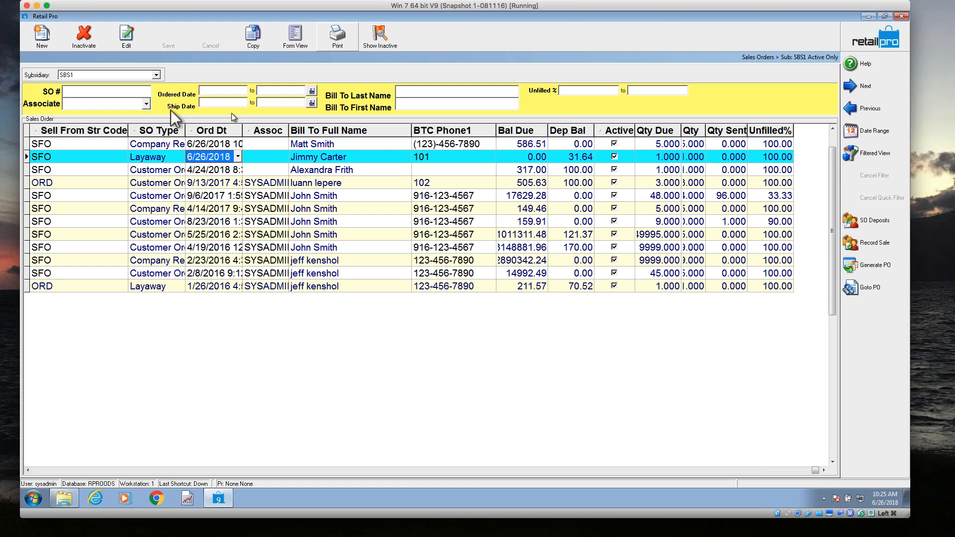
Bring up the V9 - Sales Orders outline, change "Recording Sale" to "Invoicing" in its second main bullet, and put the document away.
{"action": "left_click_drag", "start_coordinate": [0, 16], "coordinate": [490, 33]}
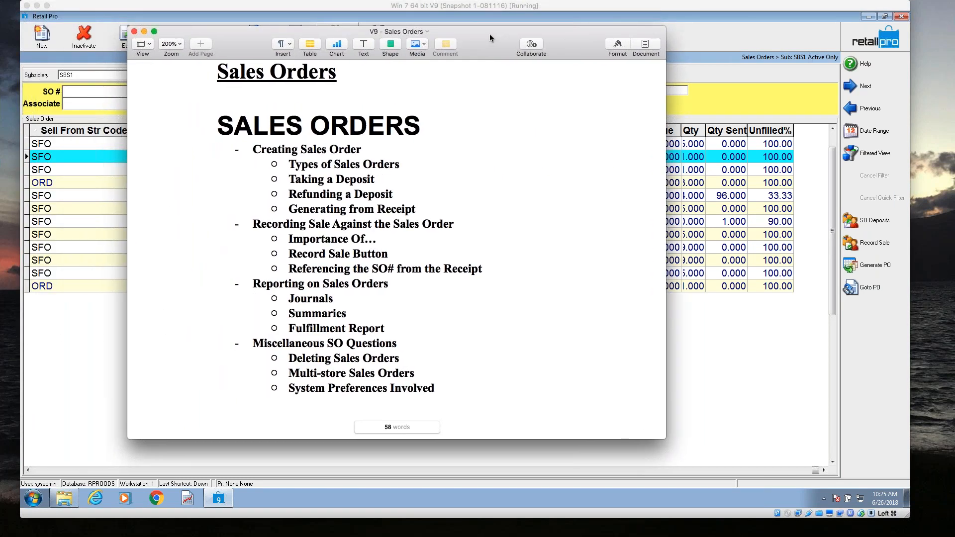
{"action": "left_click_drag", "start_coordinate": [331, 225], "coordinate": [253, 224]}
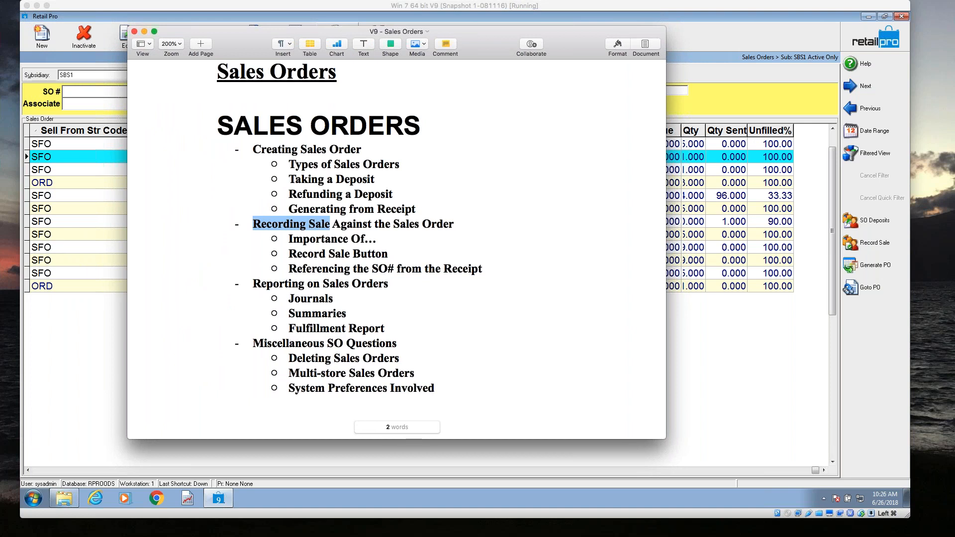
{"action": "type", "text": "Invoic"}
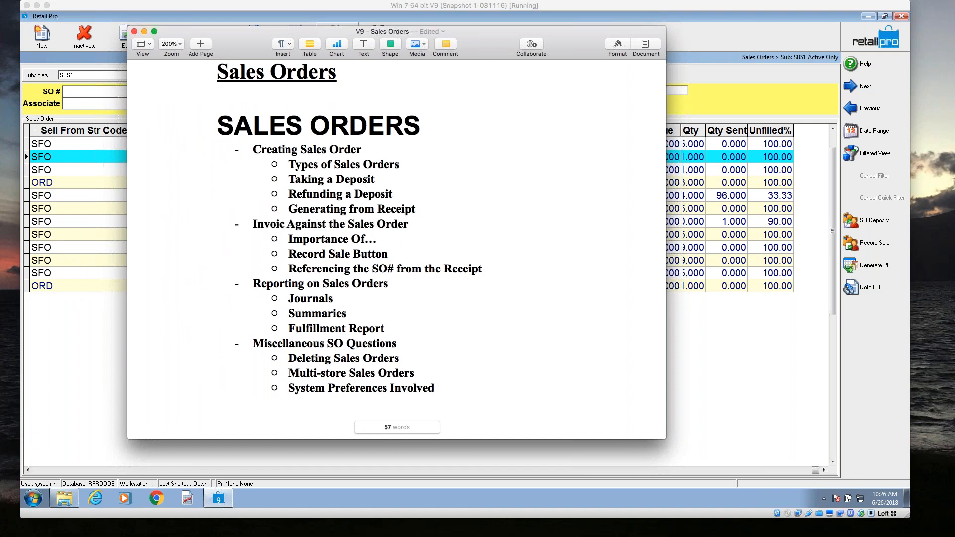
{"action": "type", "text": "ing"}
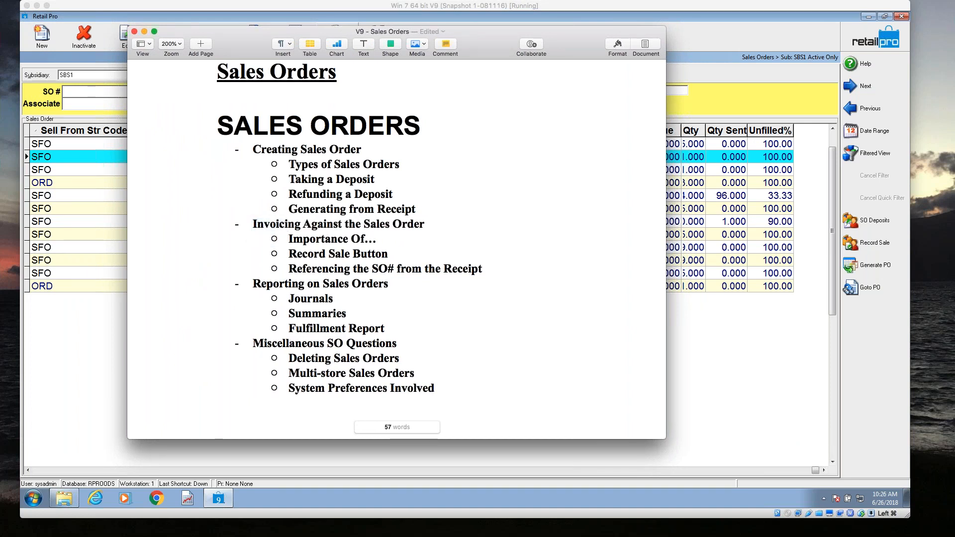
{"action": "left_click_drag", "start_coordinate": [499, 35], "coordinate": [0, 23]}
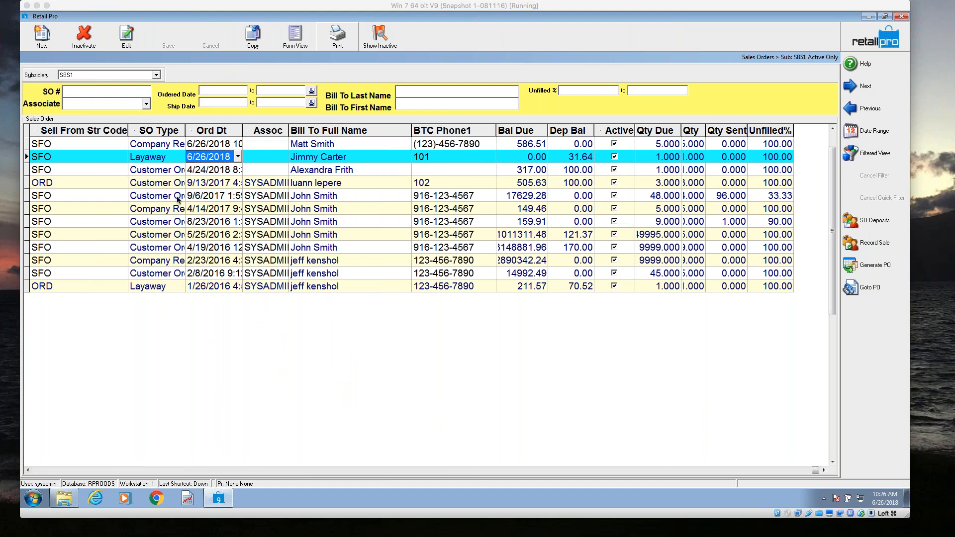
Copy the sales order number of the 6/26/2018 layaway order from the SO# column.
{"action": "left_click", "coordinate": [52, 471]}
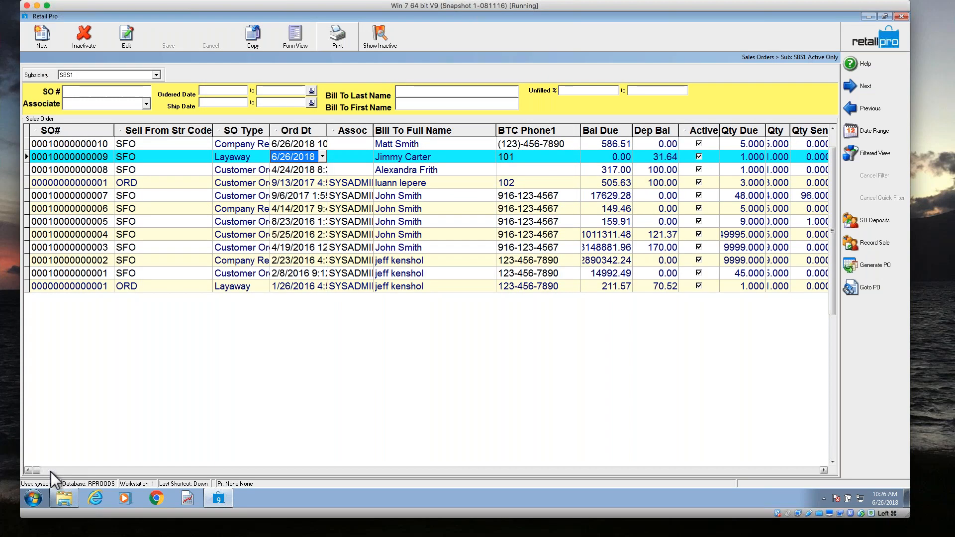
{"action": "left_click", "coordinate": [71, 154]}
{"action": "left_click", "coordinate": [75, 144]}
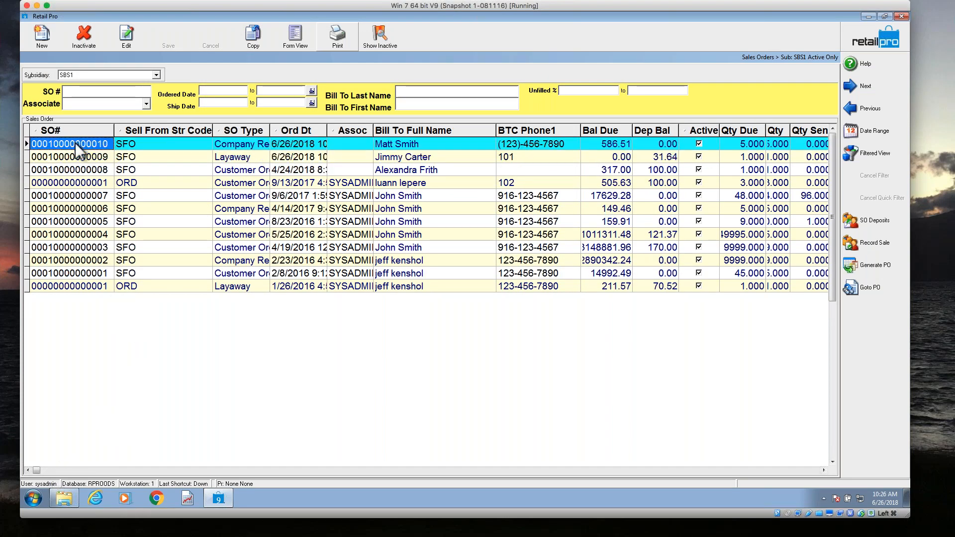
{"action": "left_click", "coordinate": [78, 157]}
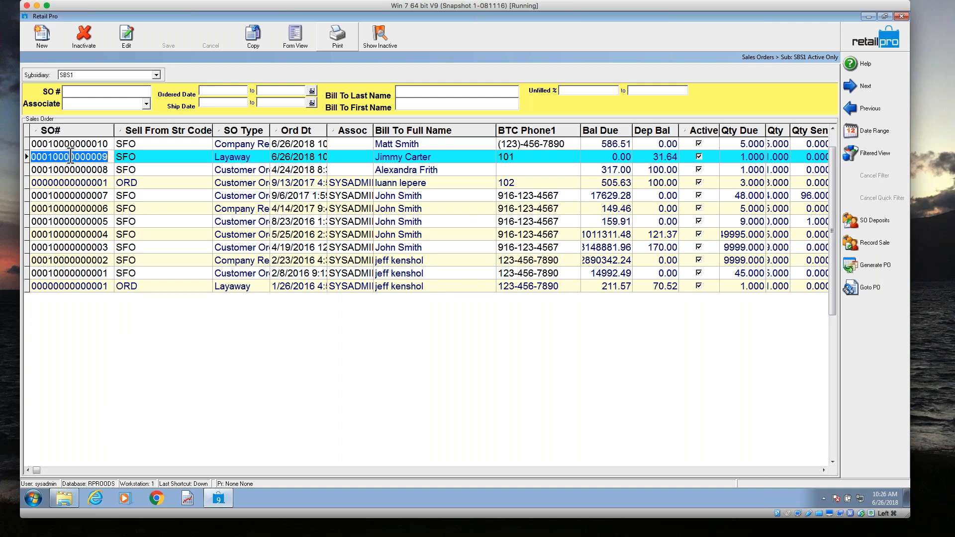
{"action": "right_click", "coordinate": [75, 156]}
{"action": "left_click", "coordinate": [99, 188]}
Leave the sales orders, go to the receipts list, and start a new receipt.
{"action": "left_click", "coordinate": [859, 44]}
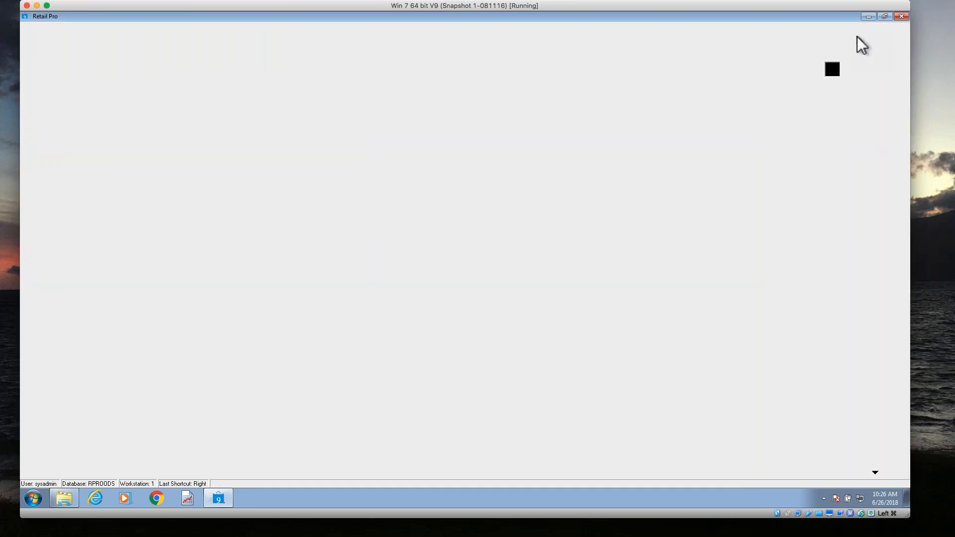
{"action": "left_click", "coordinate": [65, 47]}
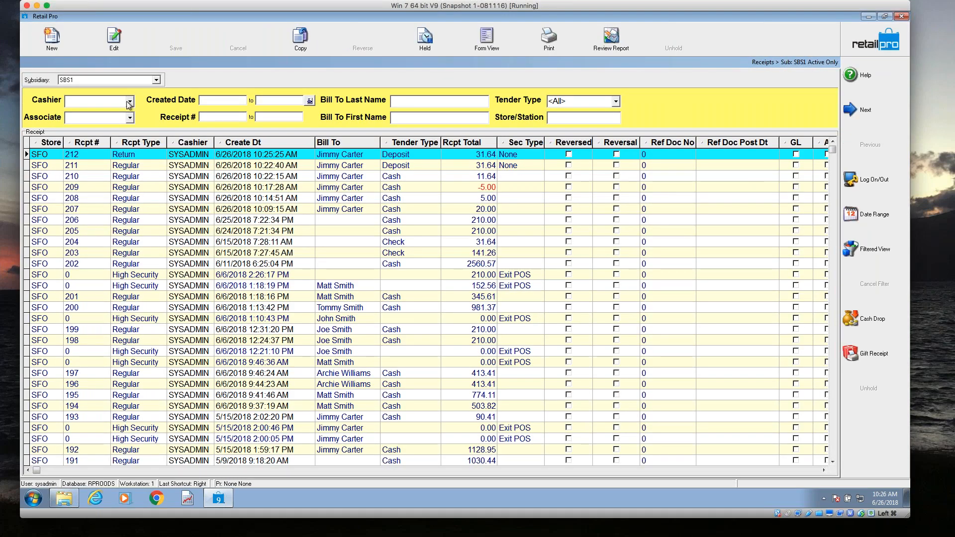
{"action": "left_click", "coordinate": [54, 49]}
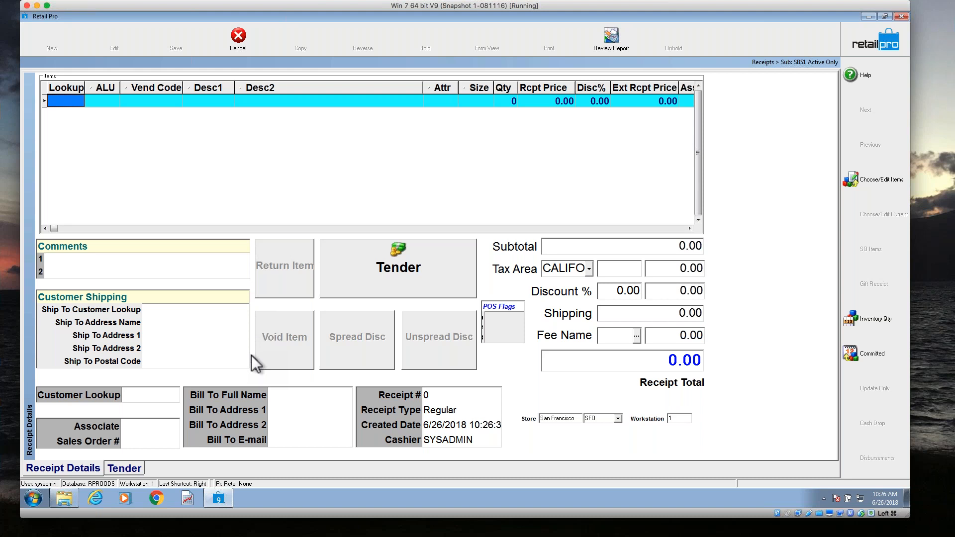
Reference the layaway order on the receipt by pasting the copied number as its Sales Order #, keeping existing items' price levels.
{"action": "left_click", "coordinate": [139, 442]}
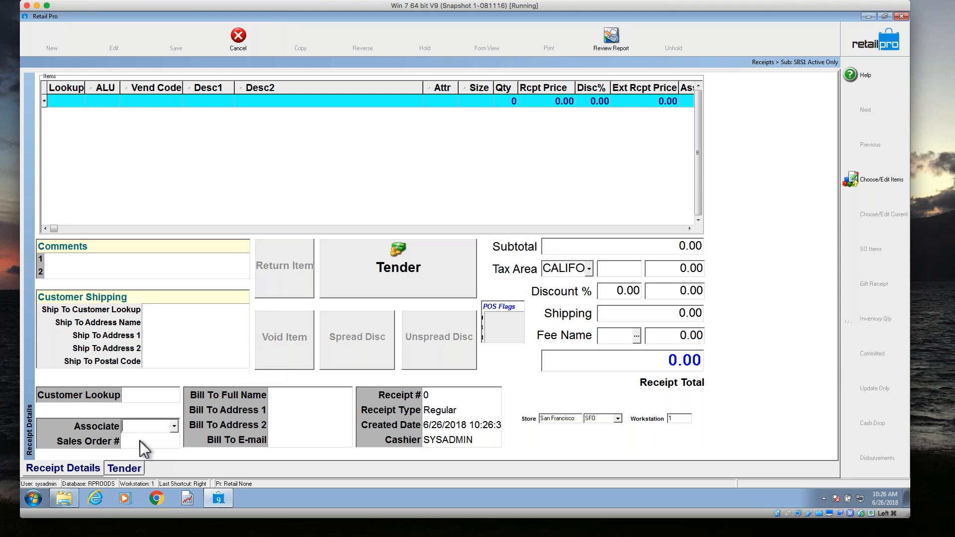
{"action": "right_click", "coordinate": [143, 442]}
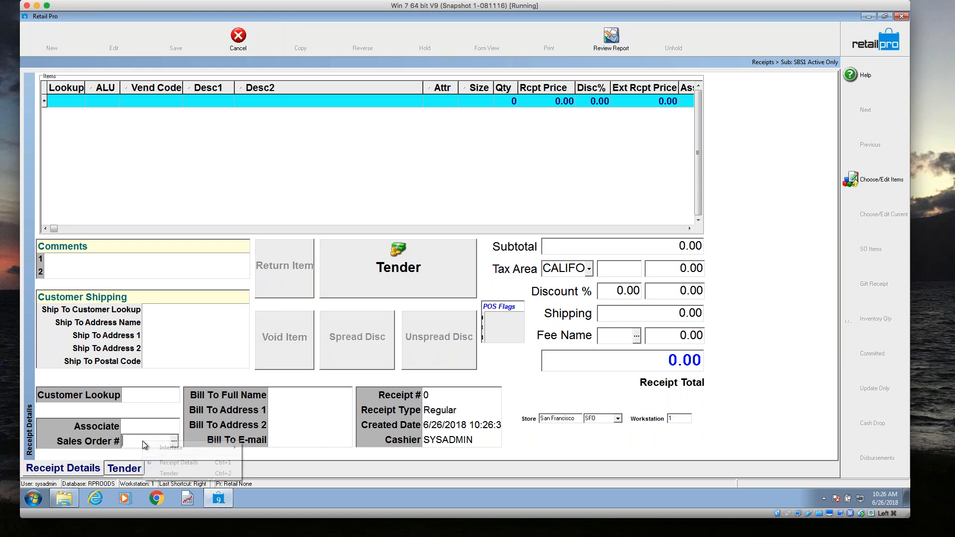
{"action": "left_click", "coordinate": [136, 441]}
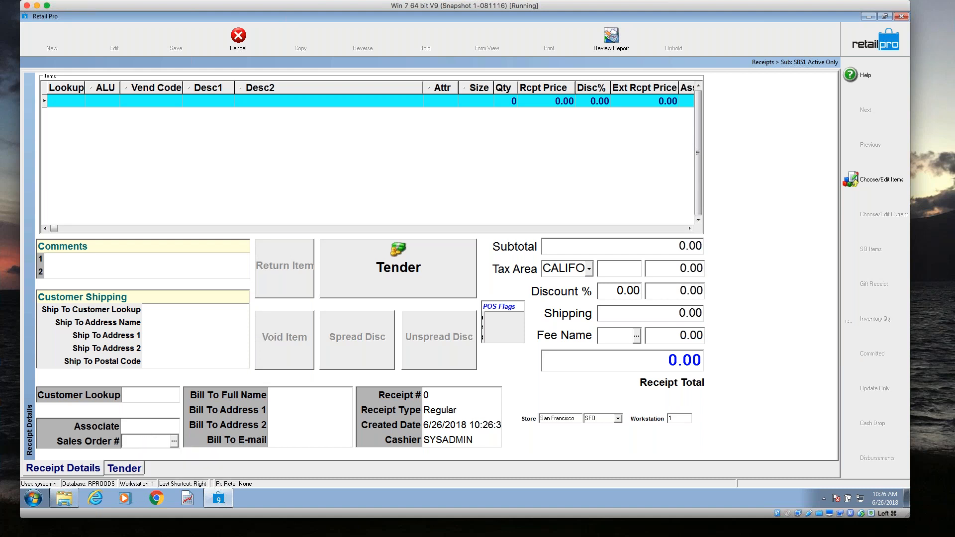
{"action": "key", "text": "ctrl+v"}
{"action": "key", "text": "Return"}
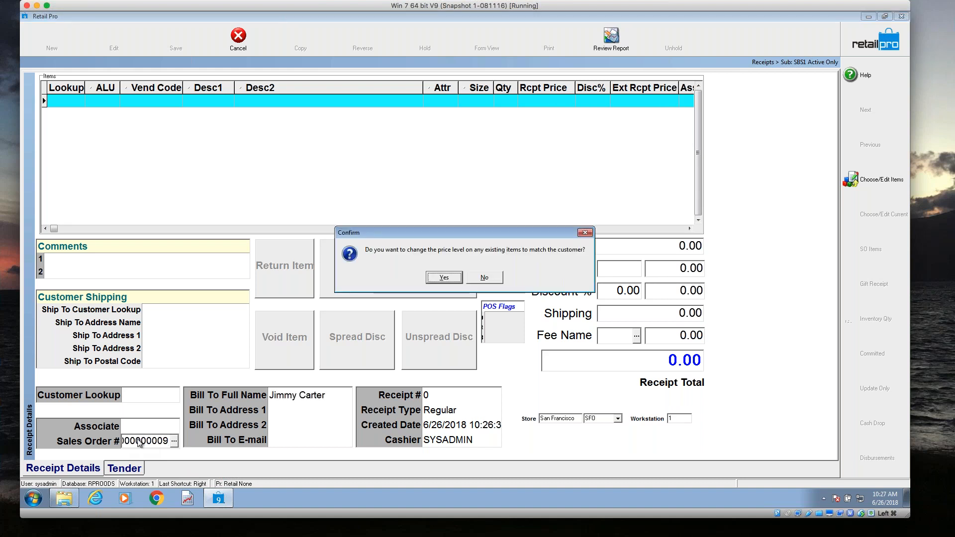
{"action": "left_click", "coordinate": [481, 278]}
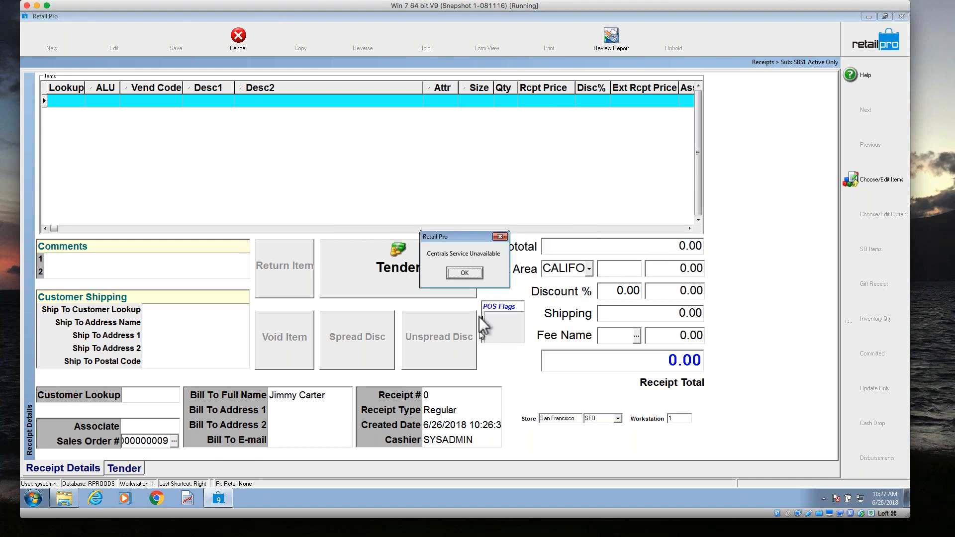
{"action": "left_click", "coordinate": [467, 273]}
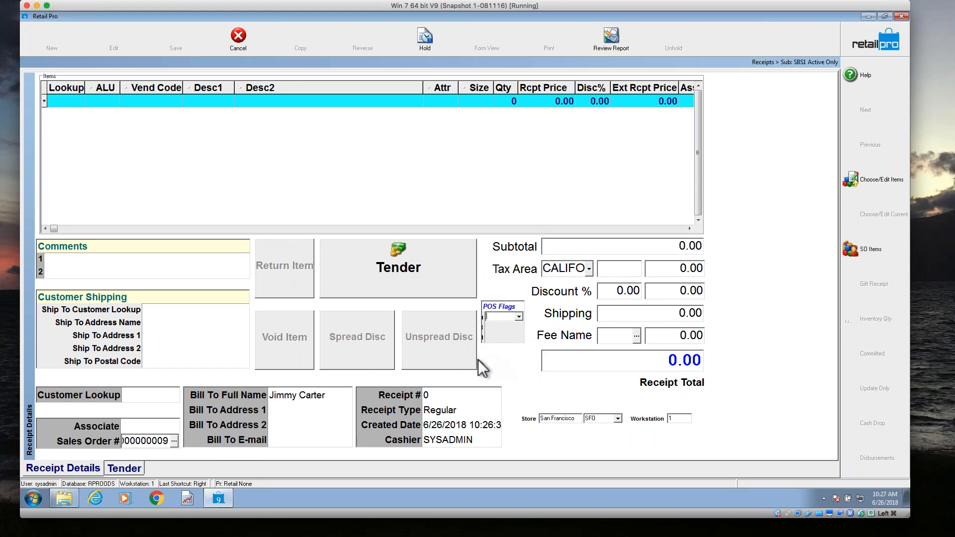
{"action": "left_click", "coordinate": [139, 439]}
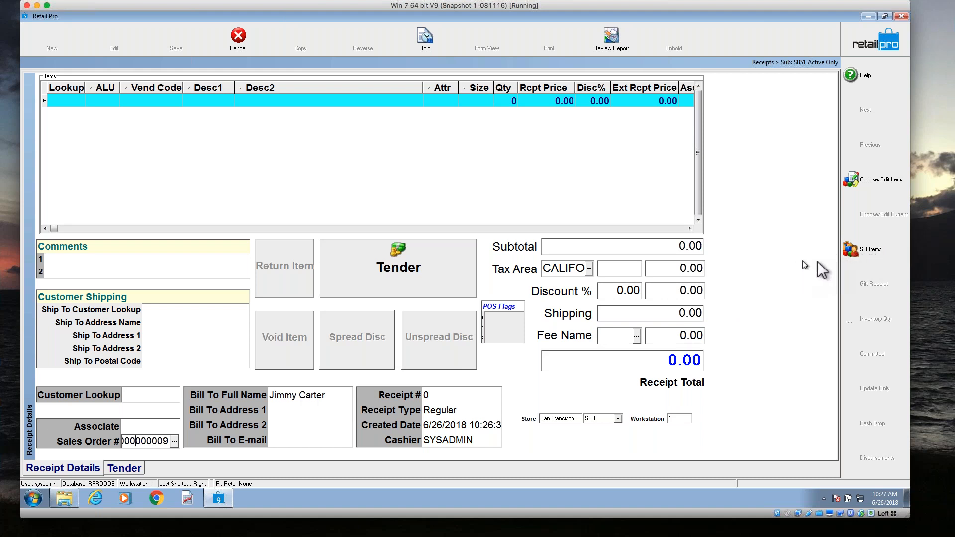
Open the item selection for the referenced sales order, try setting the item's Doc Qty to 1, and cancel the void reason choice.
{"action": "left_click", "coordinate": [868, 258]}
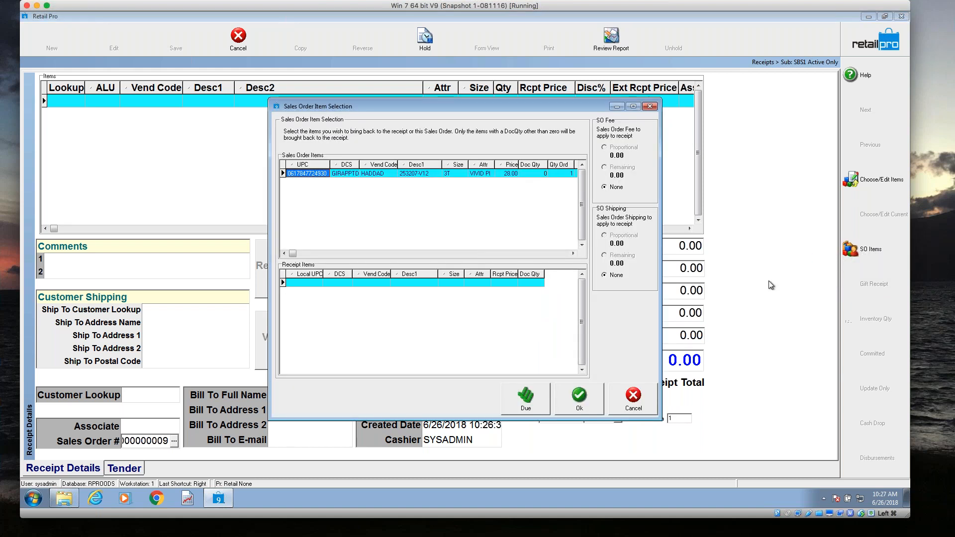
{"action": "left_click", "coordinate": [542, 174]}
{"action": "type", "text": "1"}
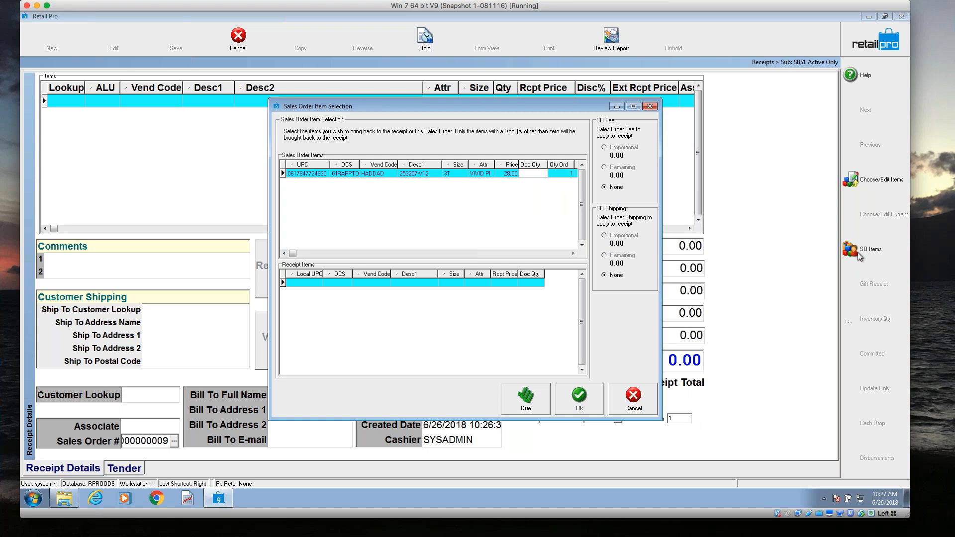
{"action": "key", "text": "Return"}
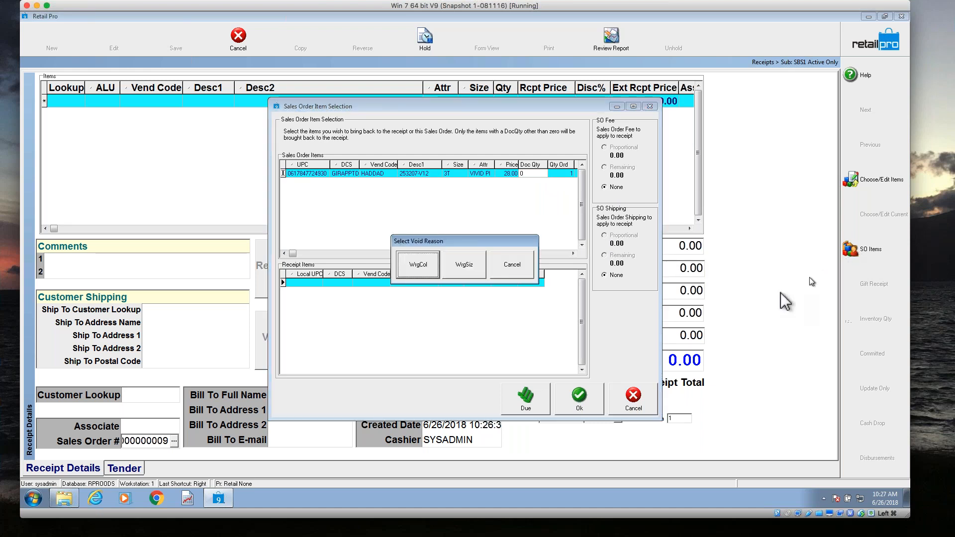
{"action": "left_click", "coordinate": [514, 265]}
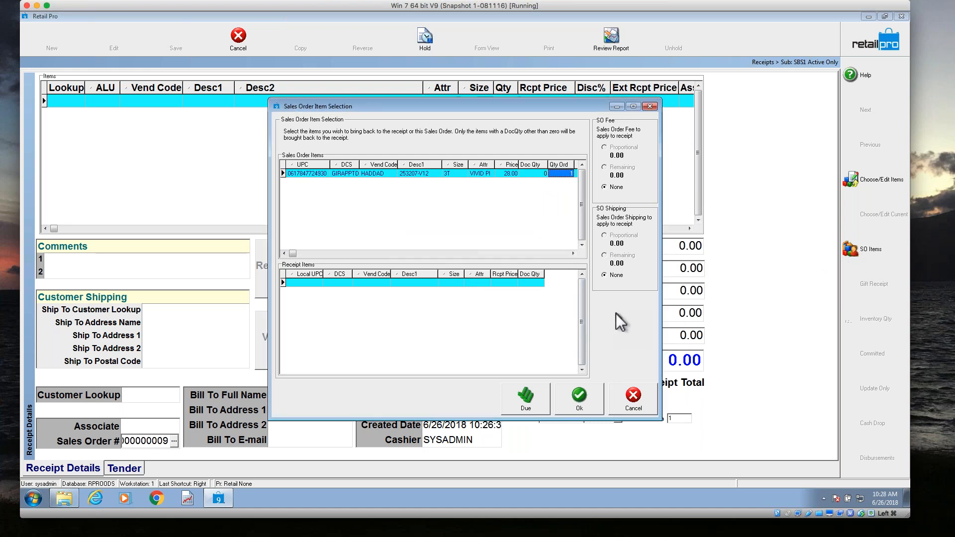
Bring the sales order's due item onto the receipt.
{"action": "left_click", "coordinate": [539, 173]}
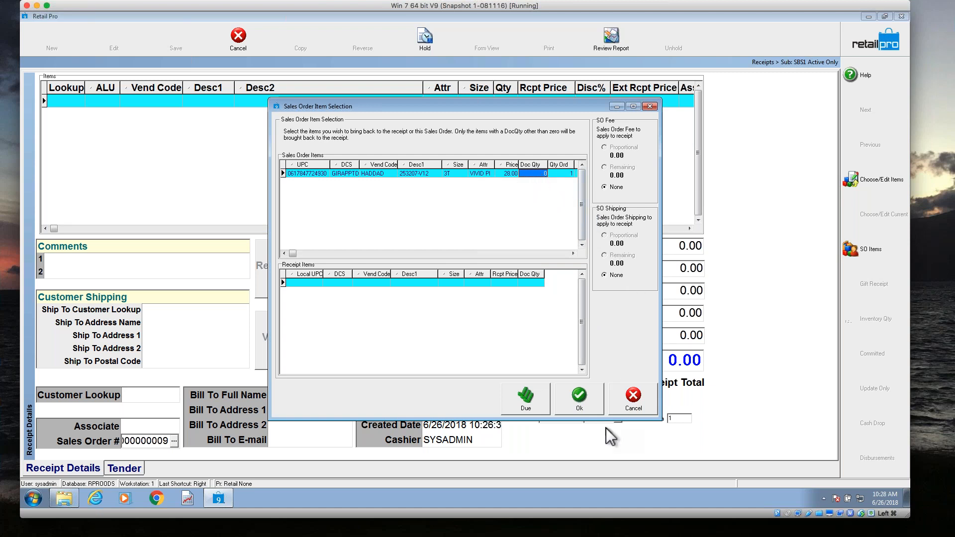
{"action": "left_click", "coordinate": [536, 399]}
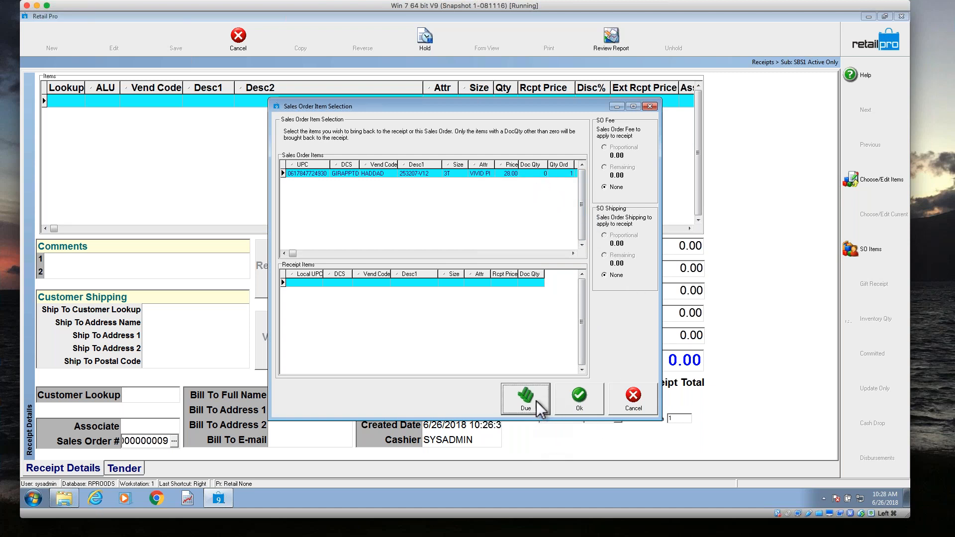
{"action": "left_click", "coordinate": [538, 405]}
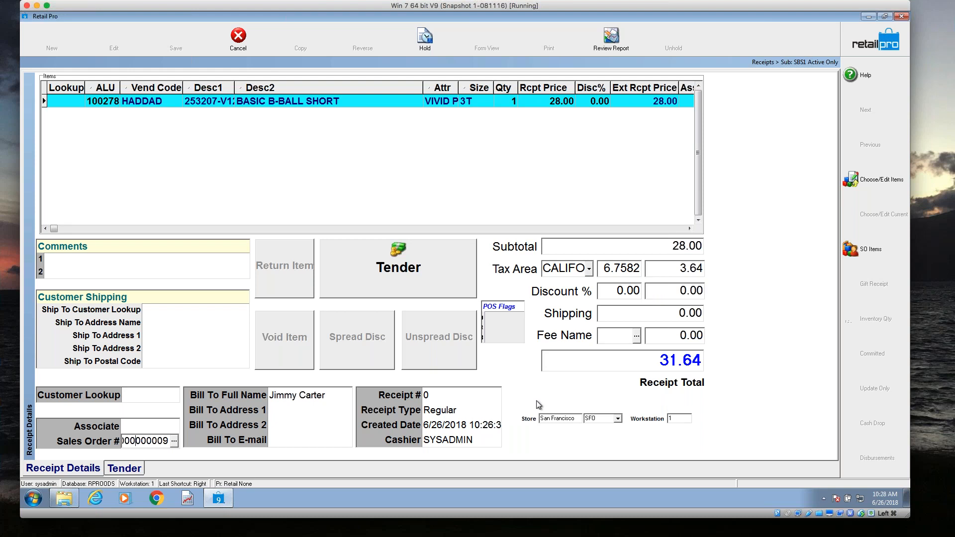
Check the tender types offered for the receipt, return to its details, and discard the receipt.
{"action": "left_click", "coordinate": [440, 267]}
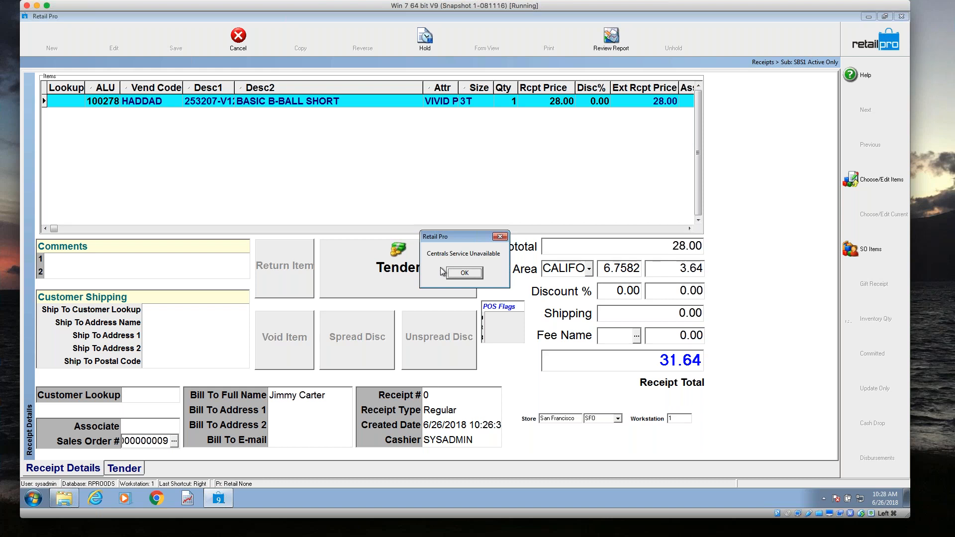
{"action": "left_click", "coordinate": [462, 275]}
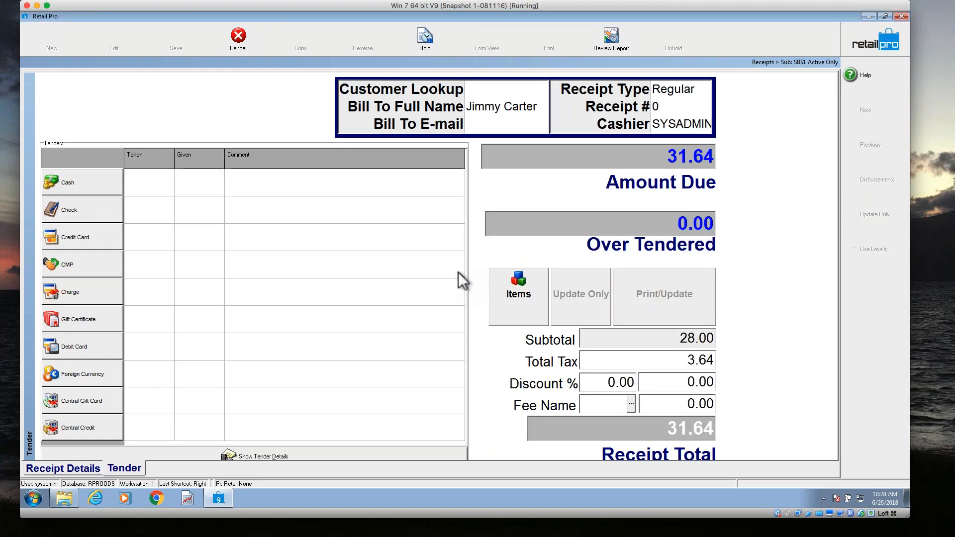
{"action": "left_click", "coordinate": [72, 473]}
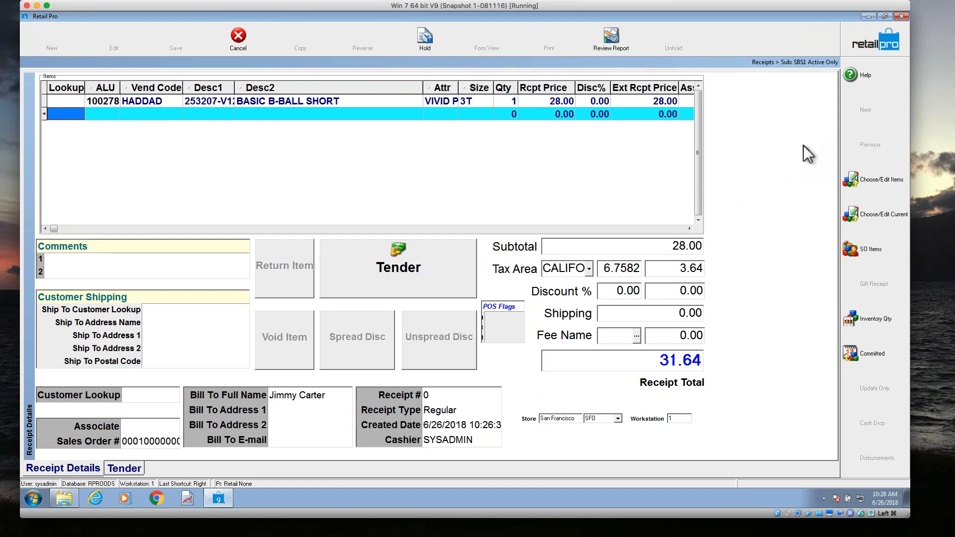
{"action": "left_click", "coordinate": [864, 44]}
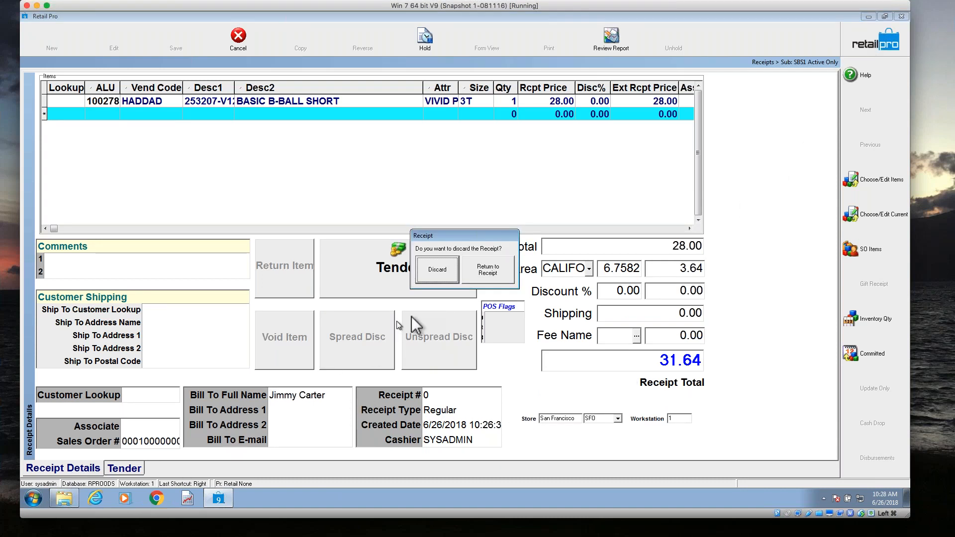
{"action": "left_click", "coordinate": [450, 276]}
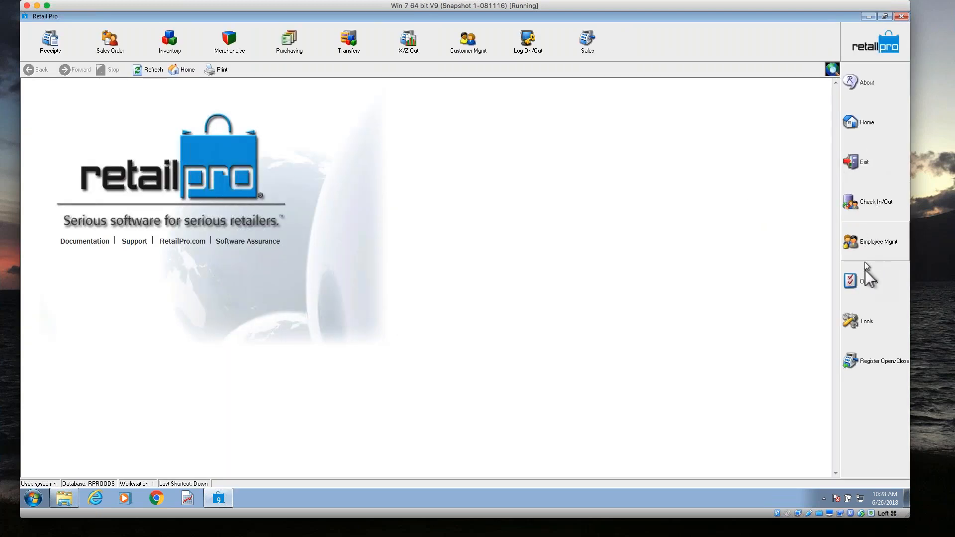
Review the sales order options under the local point-of-sale system preferences.
{"action": "left_click", "coordinate": [859, 283]}
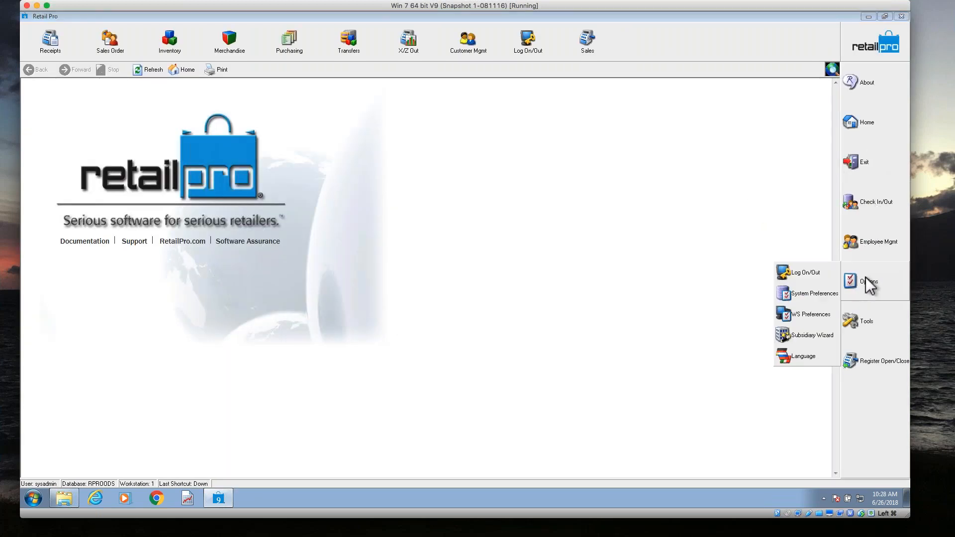
{"action": "left_click", "coordinate": [817, 293]}
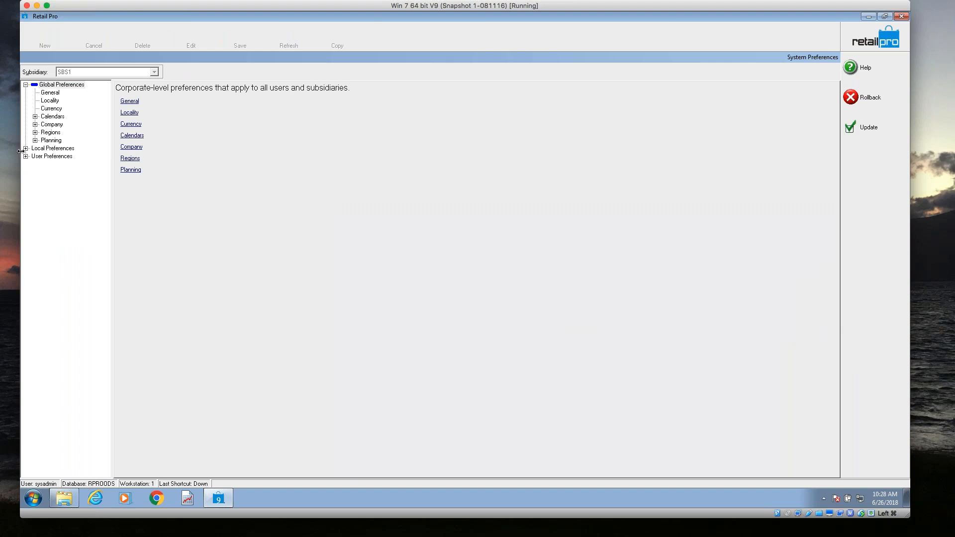
{"action": "left_click", "coordinate": [27, 150]}
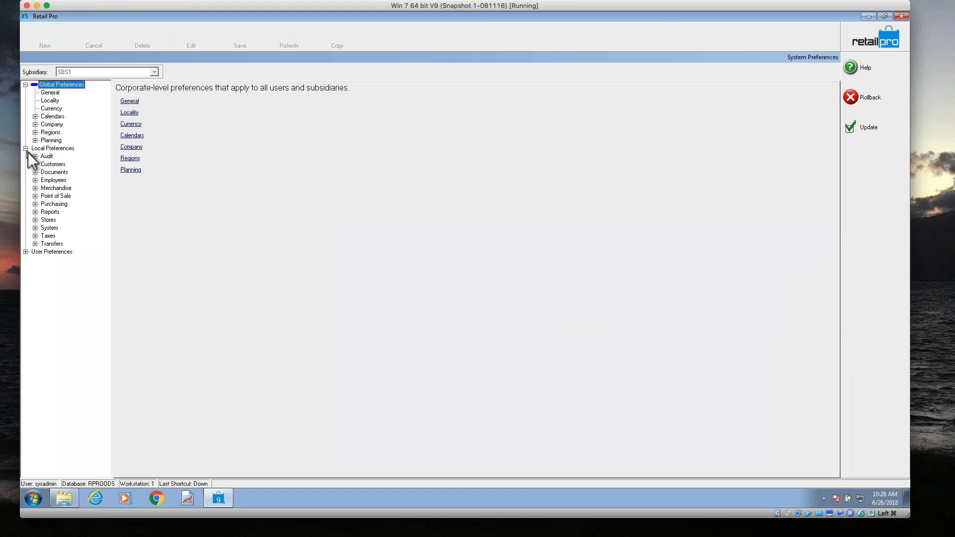
{"action": "left_click", "coordinate": [36, 196]}
{"action": "left_click", "coordinate": [45, 235]}
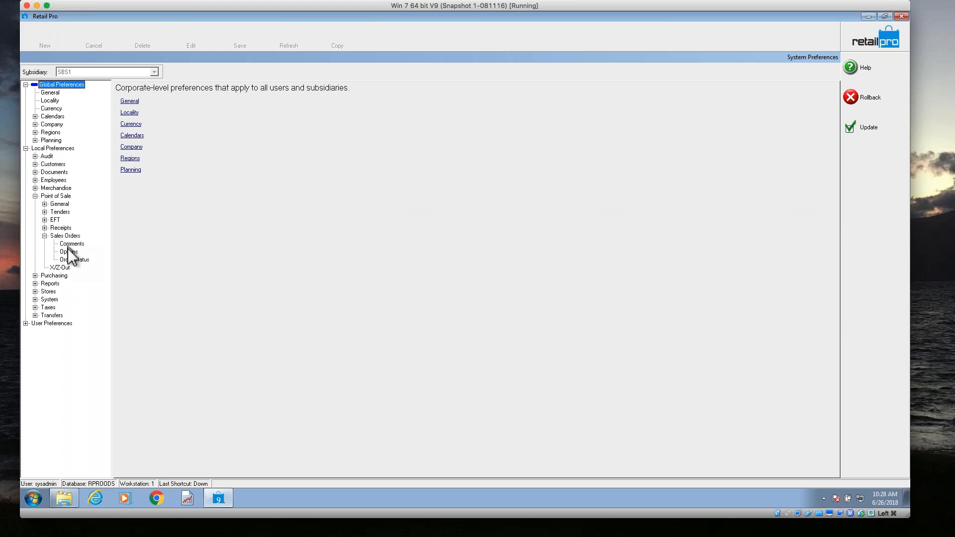
{"action": "left_click", "coordinate": [75, 252]}
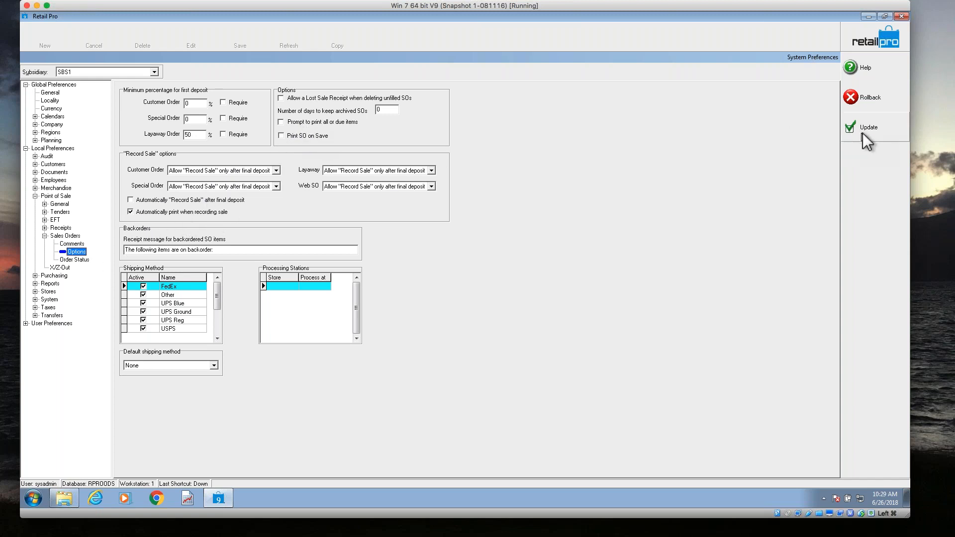
Deactivate Centrals in the global general preferences and update the system preferences.
{"action": "left_click", "coordinate": [50, 92]}
{"action": "left_click", "coordinate": [126, 283]}
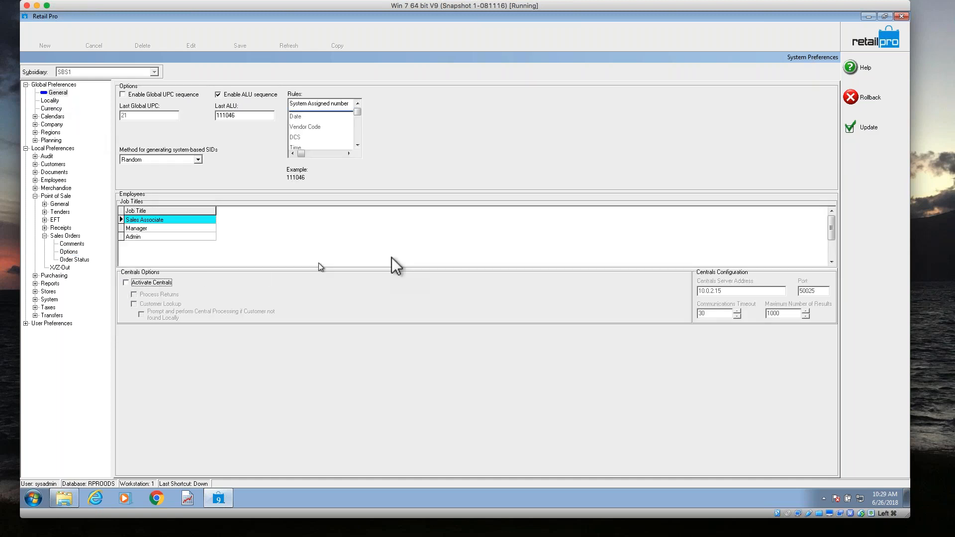
{"action": "left_click", "coordinate": [850, 127]}
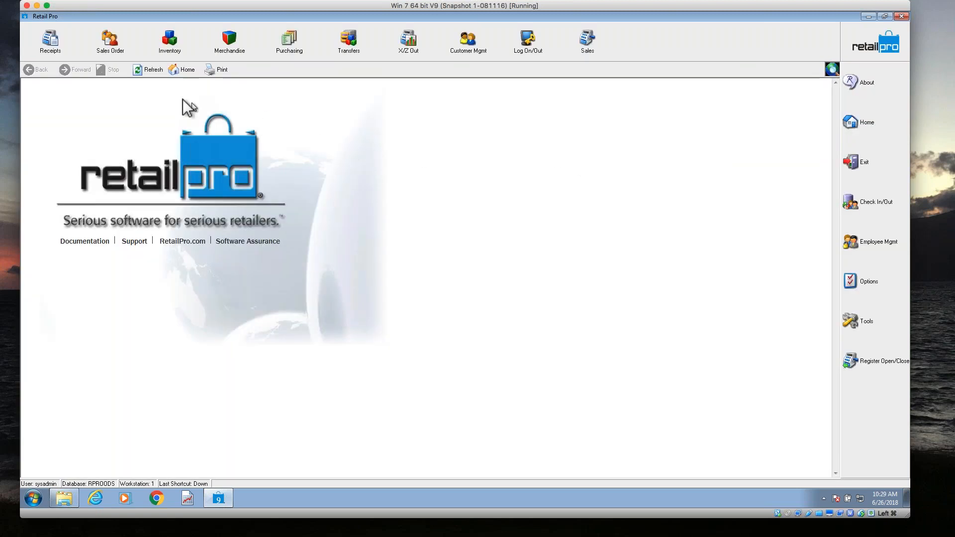
Start a new receipt referencing the layaway order by its copied Sales Order #, keeping existing items' price levels.
{"action": "left_click", "coordinate": [62, 47]}
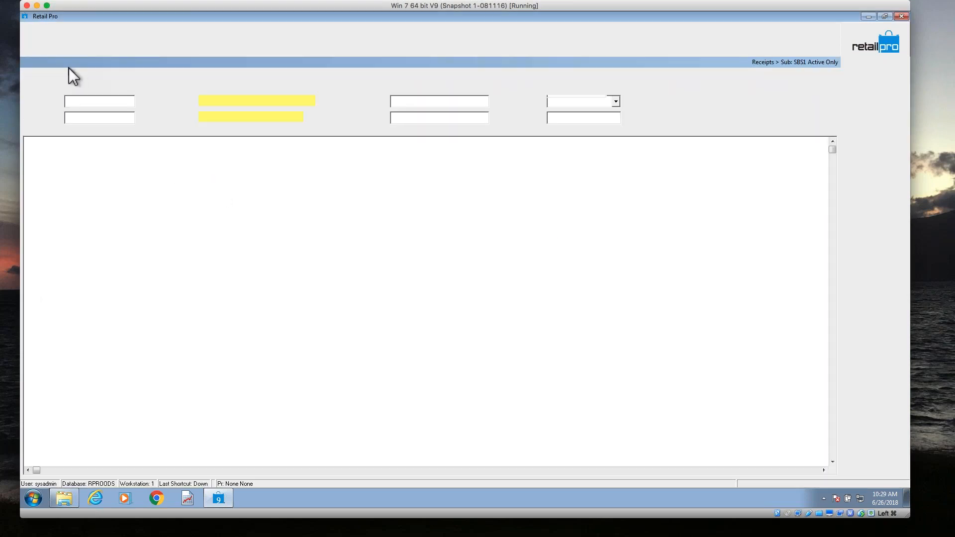
{"action": "left_click", "coordinate": [56, 45]}
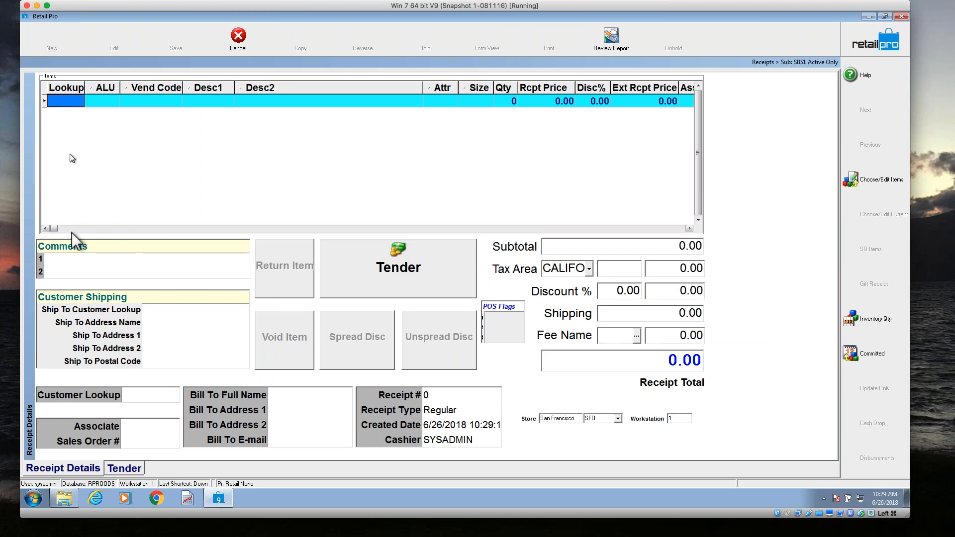
{"action": "left_click", "coordinate": [142, 438]}
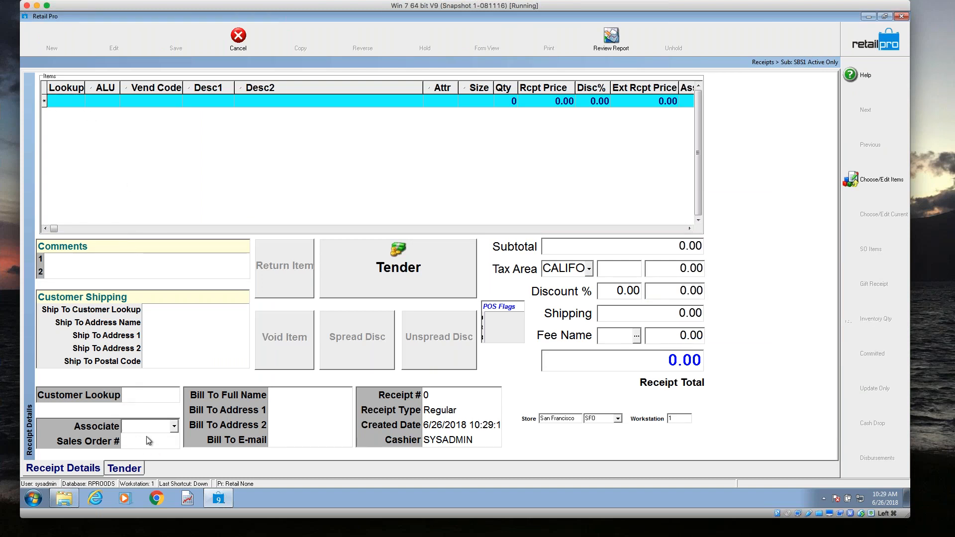
{"action": "key", "text": "ctrl+v"}
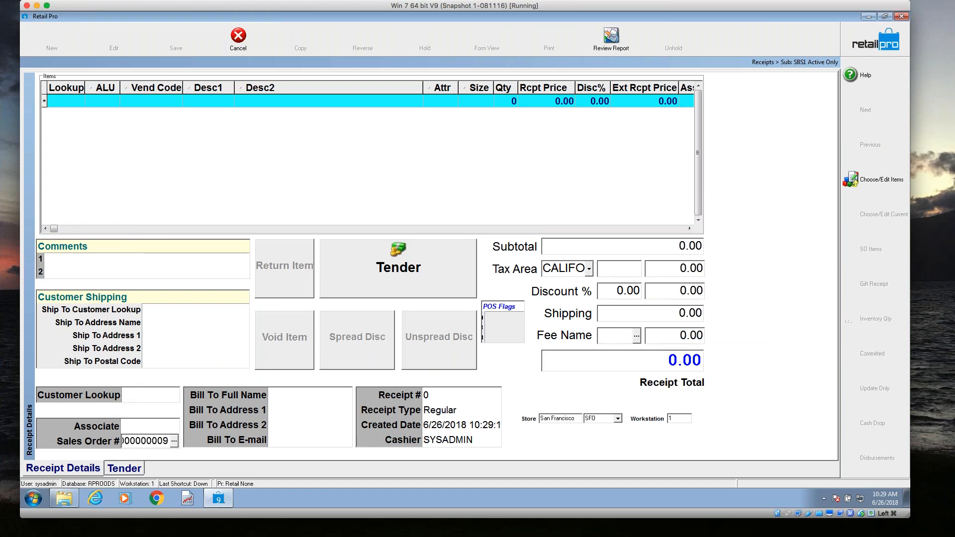
{"action": "key", "text": "Tab"}
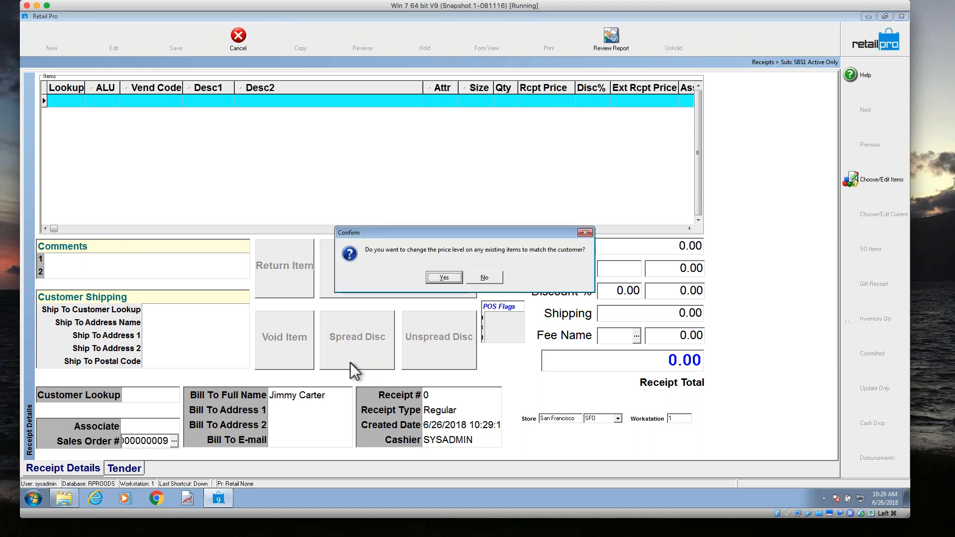
{"action": "left_click", "coordinate": [496, 278]}
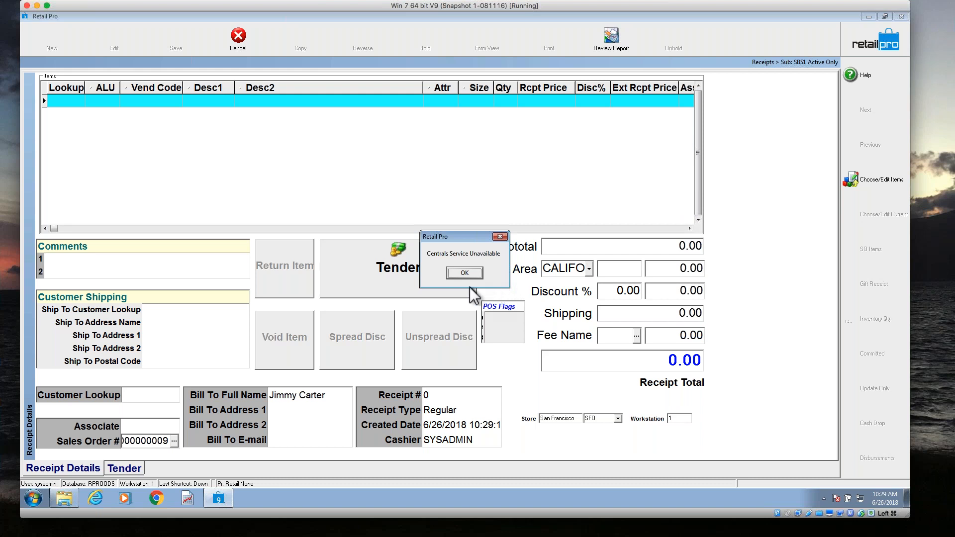
{"action": "left_click", "coordinate": [470, 274]}
Bring the layaway order's item onto the new receipt and proceed to tendering, and discard the receipt.
{"action": "left_click", "coordinate": [867, 250]}
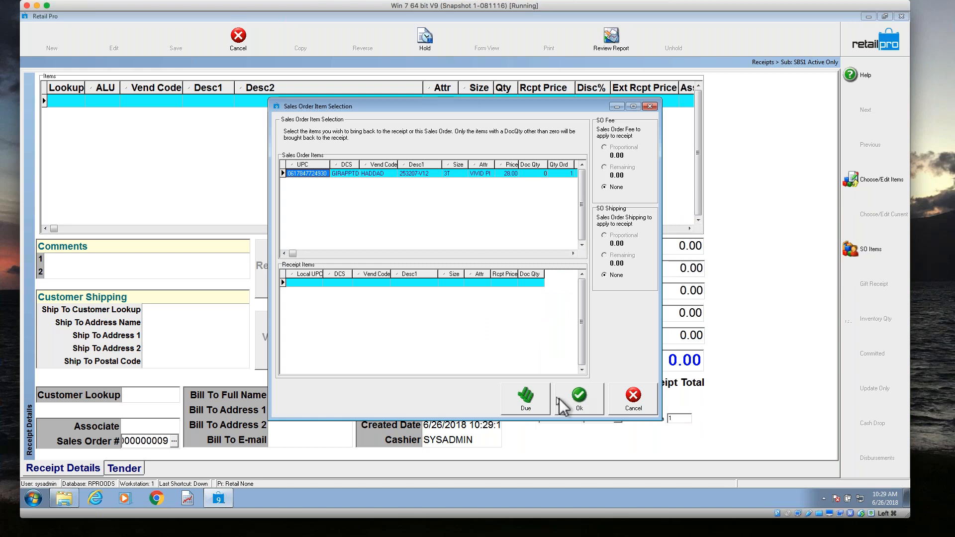
{"action": "left_click", "coordinate": [578, 402]}
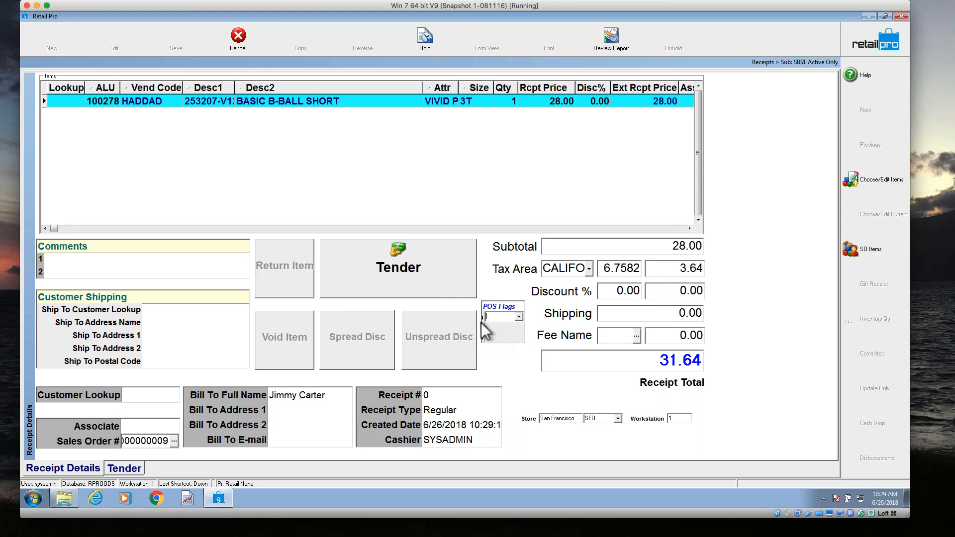
{"action": "left_click", "coordinate": [473, 276]}
{"action": "left_click", "coordinate": [472, 273]}
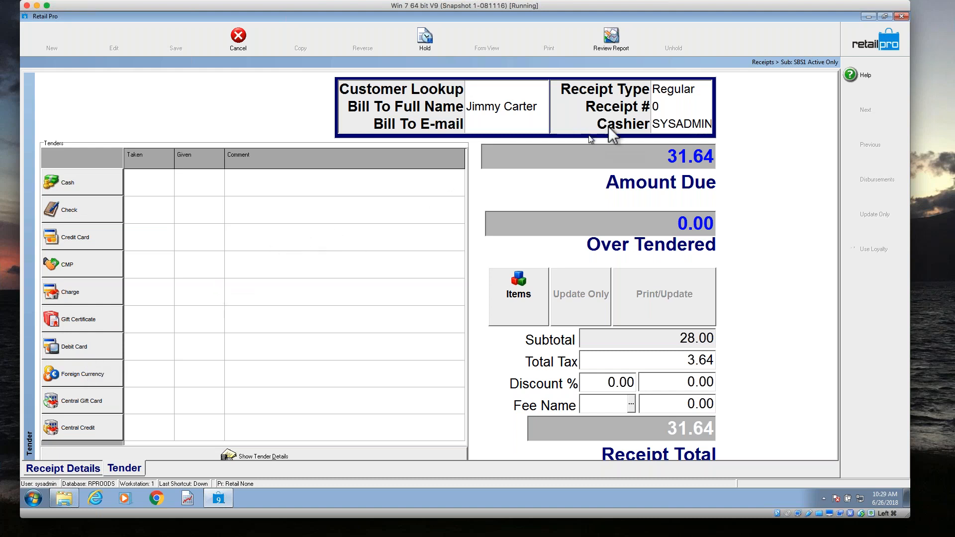
{"action": "left_click", "coordinate": [853, 51]}
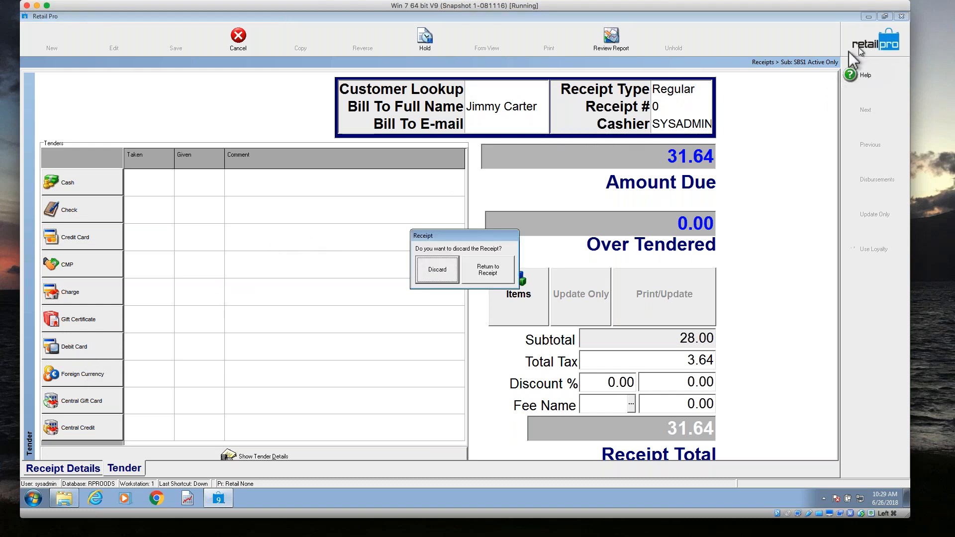
{"action": "left_click", "coordinate": [445, 266]}
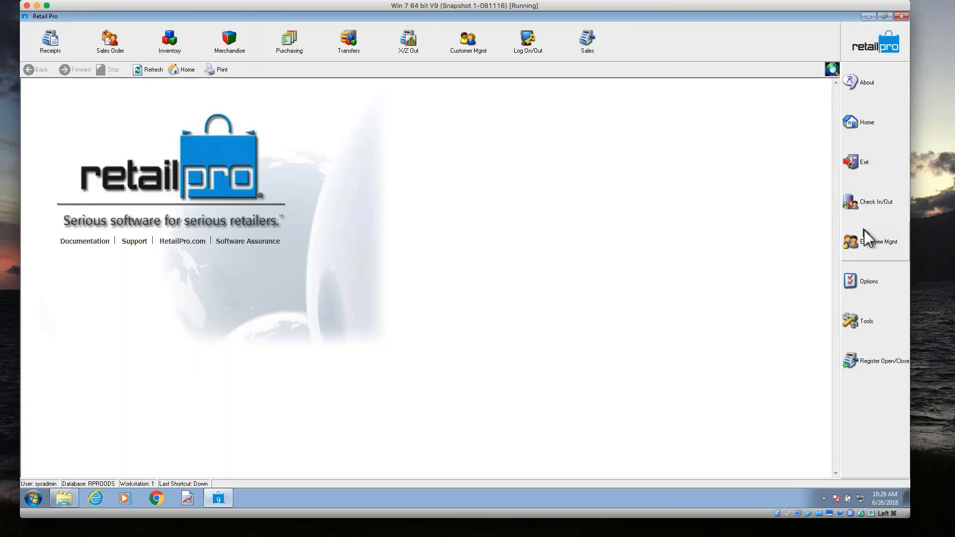
Enable the Deposit tender for sales in the local point-of-sale tender requirements and update the system preferences.
{"action": "left_click", "coordinate": [872, 285]}
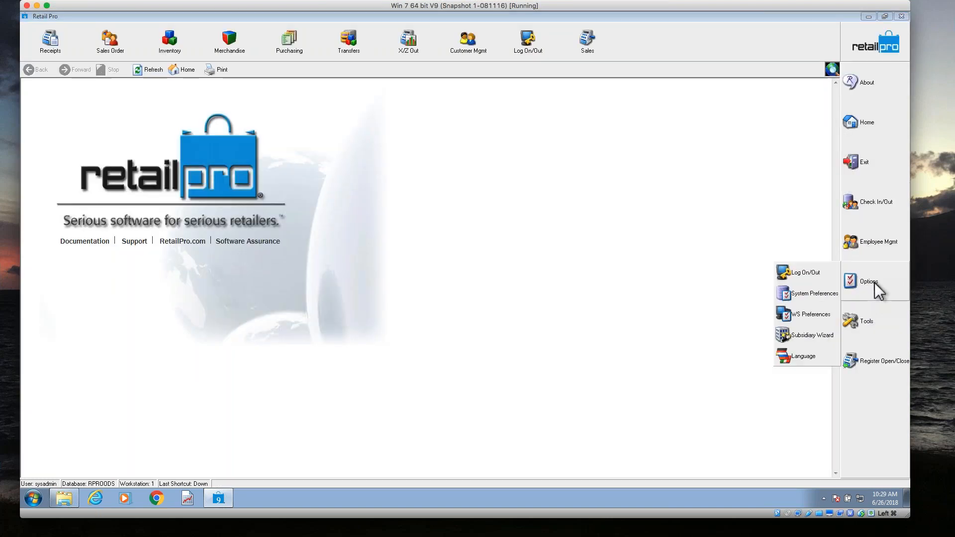
{"action": "left_click", "coordinate": [796, 297]}
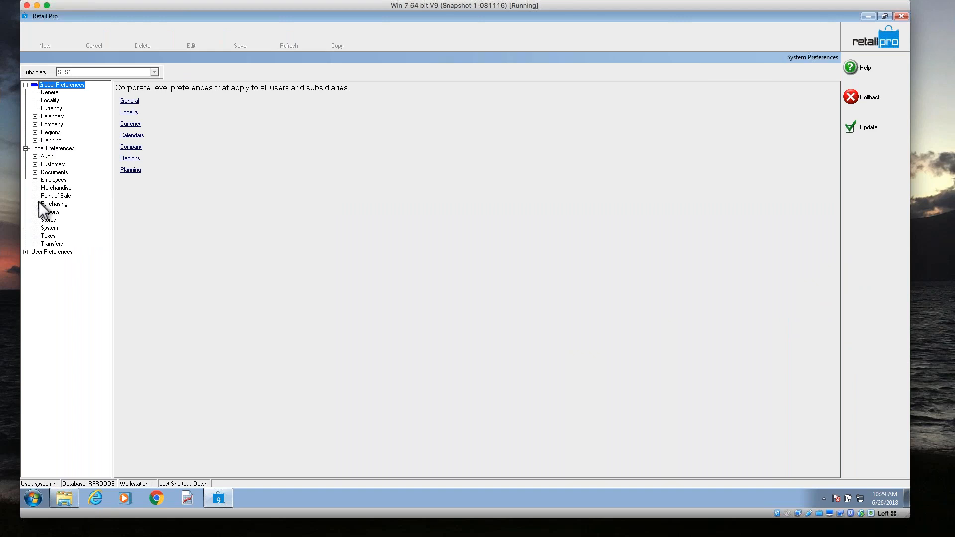
{"action": "left_click", "coordinate": [34, 196]}
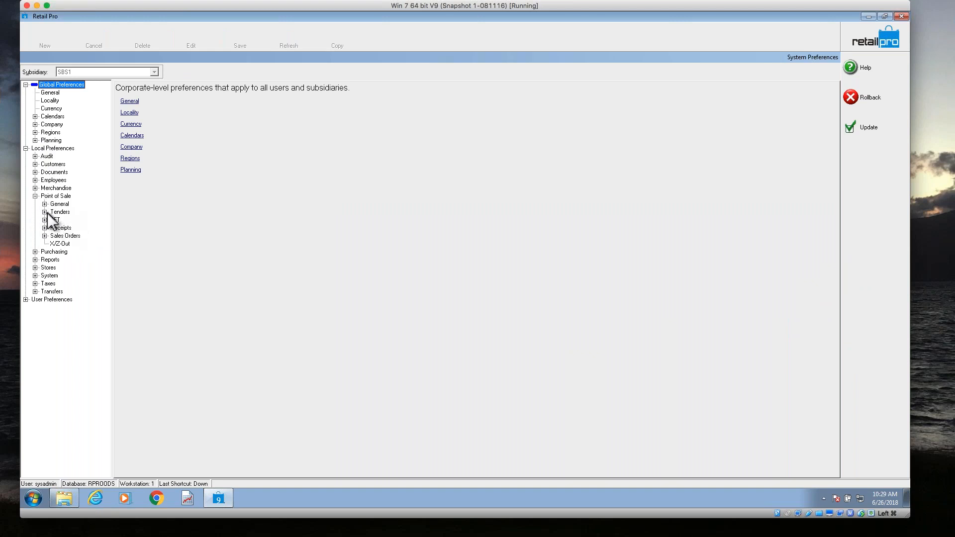
{"action": "left_click", "coordinate": [45, 212]}
{"action": "left_click", "coordinate": [84, 220]}
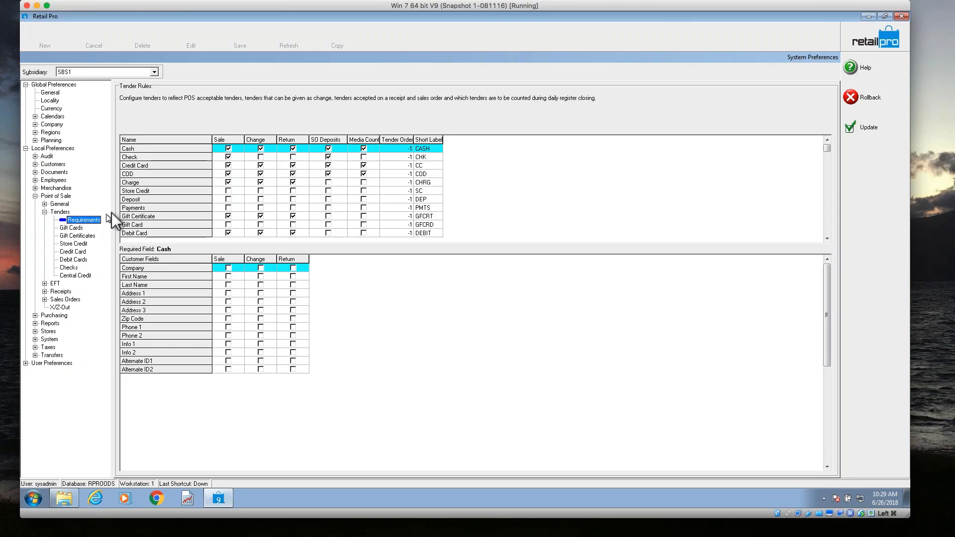
{"action": "left_click", "coordinate": [149, 200]}
{"action": "left_click", "coordinate": [228, 199]}
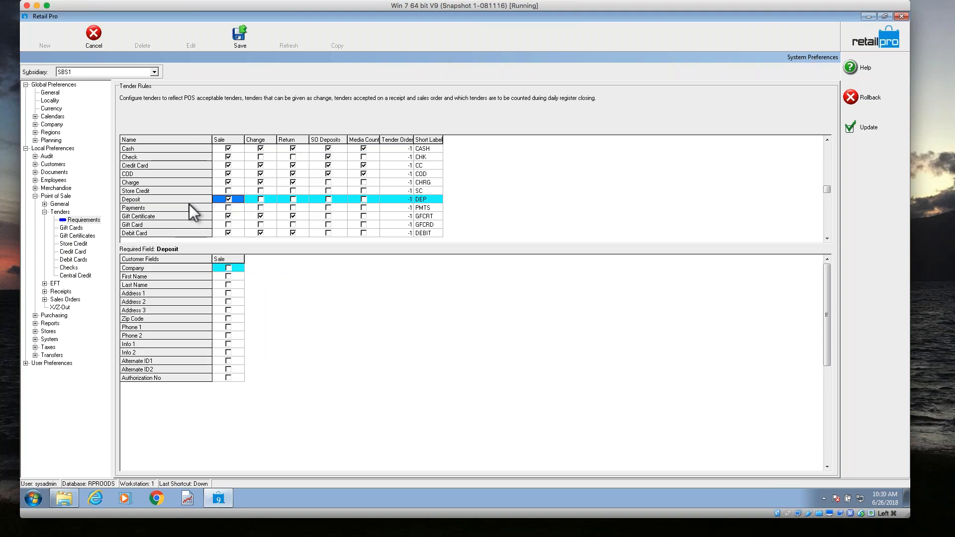
{"action": "left_click", "coordinate": [866, 130]}
Start a new receipt referencing the layaway order by its copied Sales Order #, without matching existing items' price levels to the customer.
{"action": "left_click", "coordinate": [52, 42]}
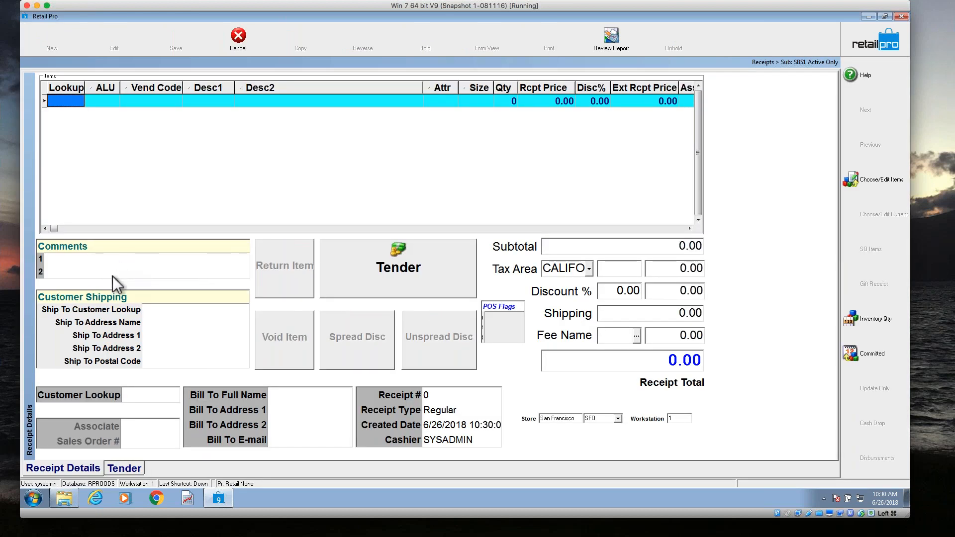
{"action": "left_click", "coordinate": [142, 432]}
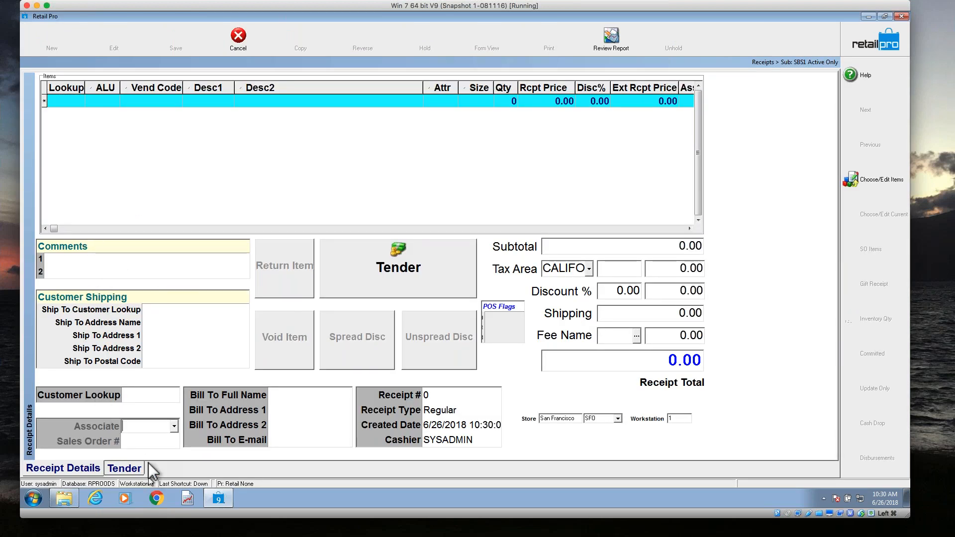
{"action": "left_click", "coordinate": [147, 442]}
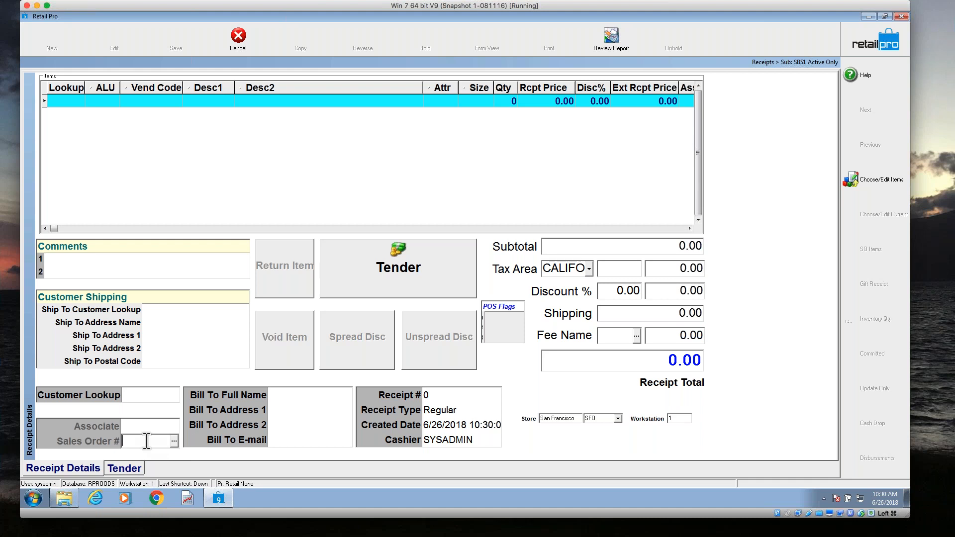
{"action": "key", "text": "ctrl+v"}
{"action": "key", "text": "Return"}
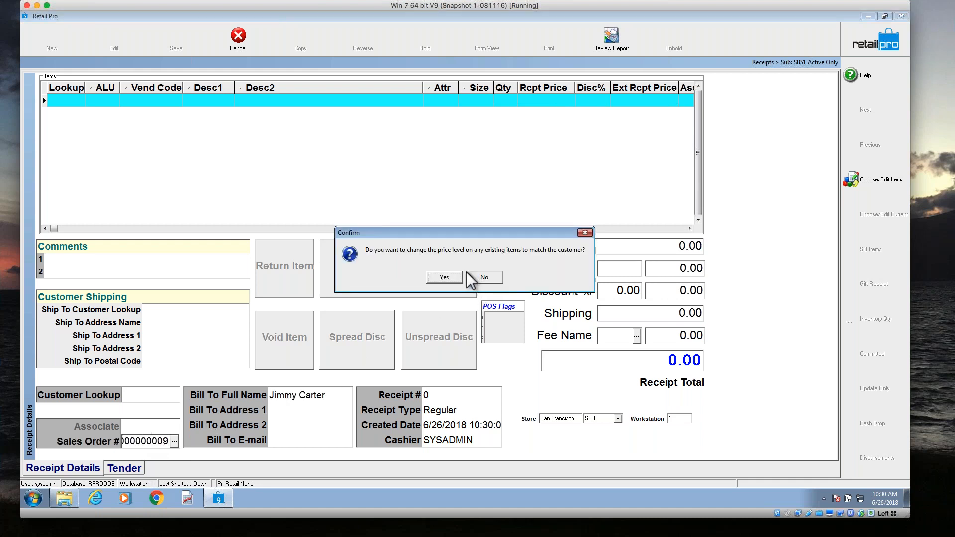
{"action": "left_click", "coordinate": [478, 279]}
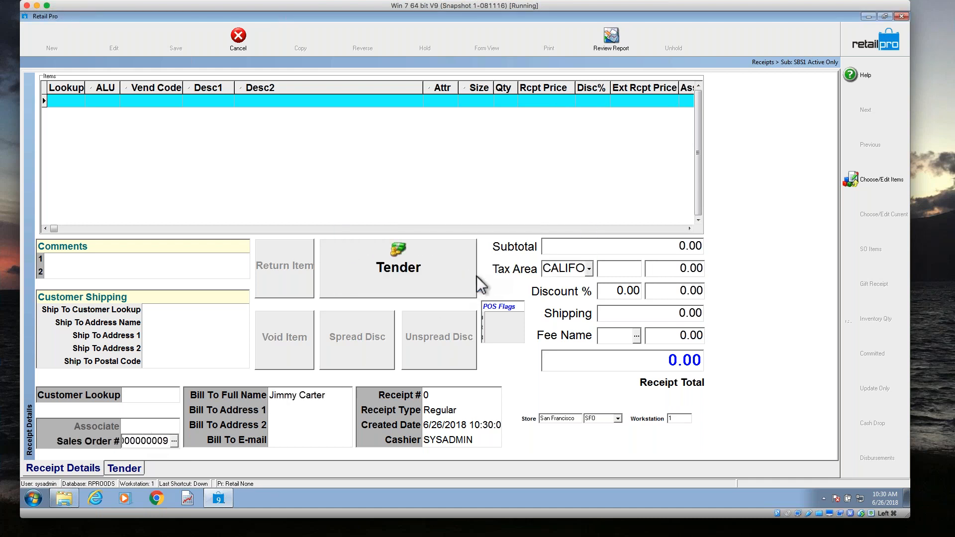
Bring the layaway order's due item onto the receipt and tender 31.64 from its SO deposit.
{"action": "left_click", "coordinate": [476, 276]}
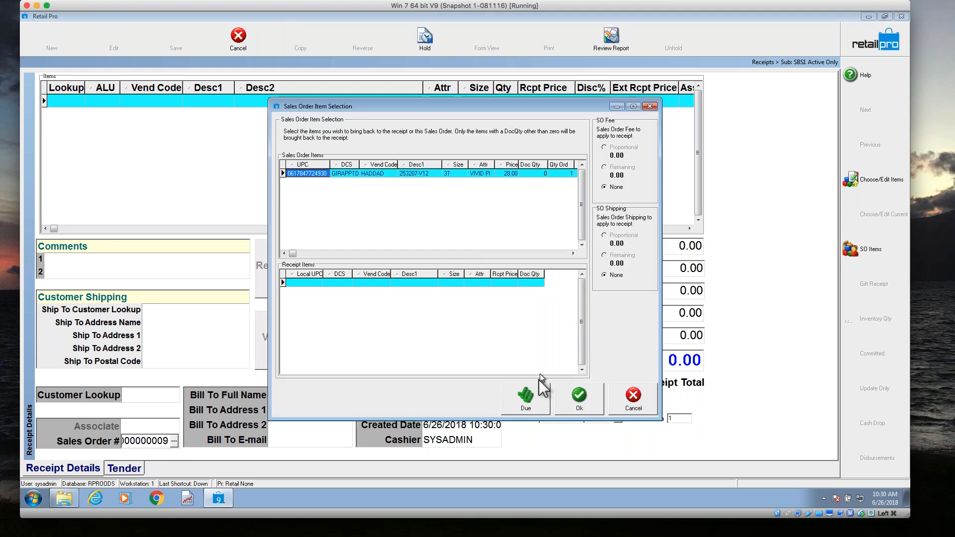
{"action": "left_click", "coordinate": [531, 395]}
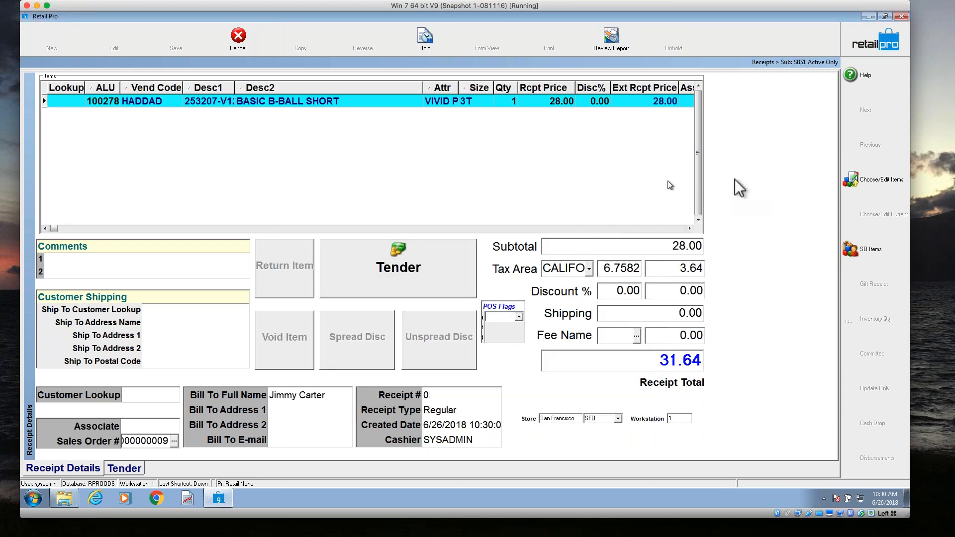
{"action": "left_click", "coordinate": [473, 258]}
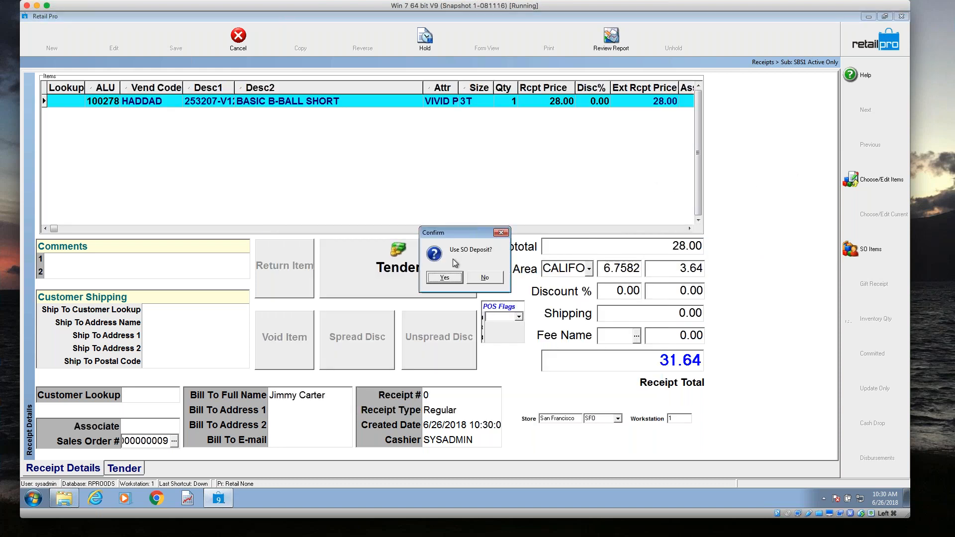
{"action": "left_click_drag", "start_coordinate": [458, 234], "coordinate": [406, 153]}
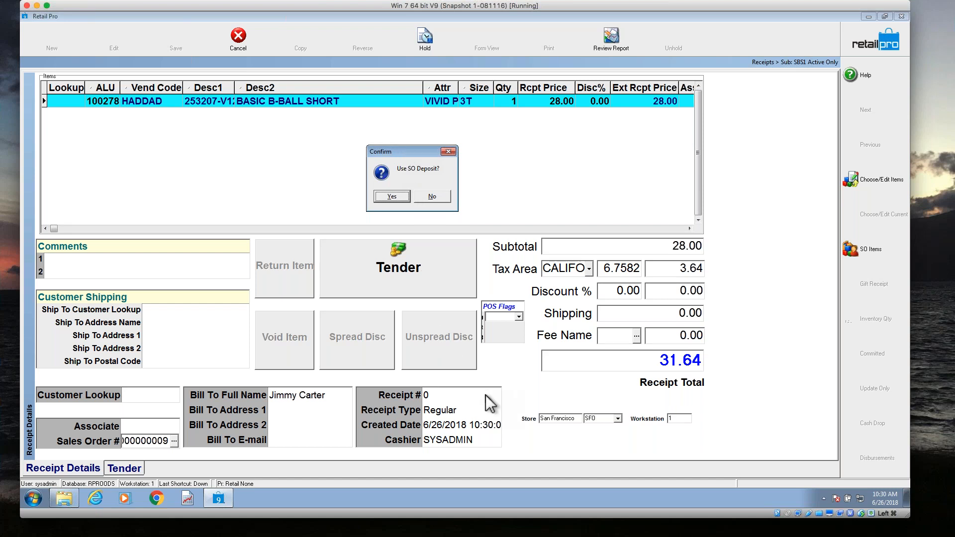
{"action": "left_click", "coordinate": [397, 198]}
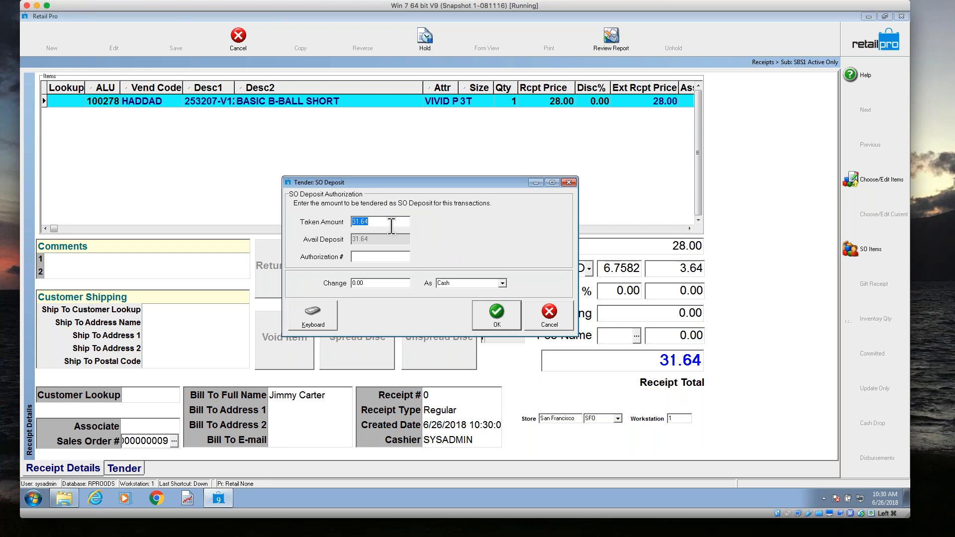
{"action": "left_click", "coordinate": [494, 313]}
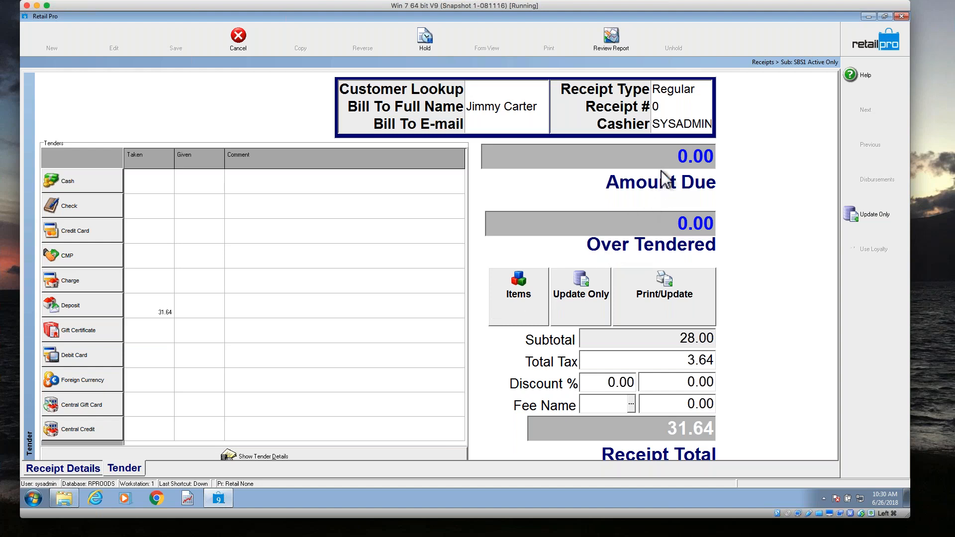
{"action": "left_click", "coordinate": [670, 156]}
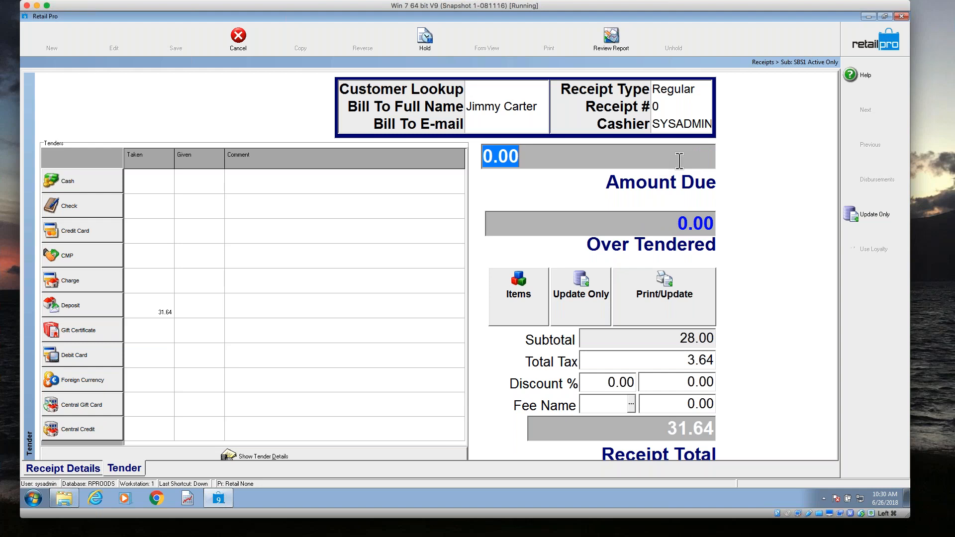
Print and update the deposit-paid receipt with the IP40Colv9 document design, and close the print preview.
{"action": "left_click", "coordinate": [662, 312]}
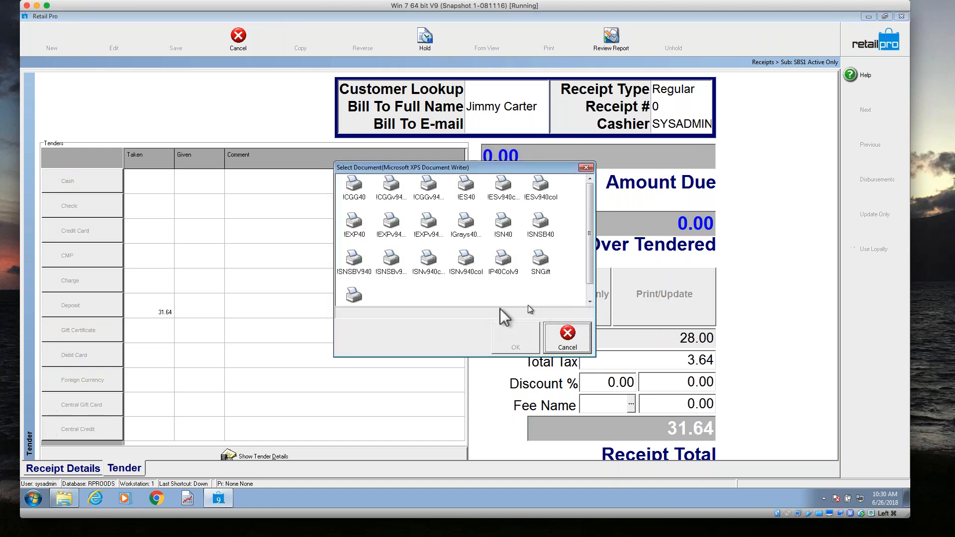
{"action": "left_click", "coordinate": [503, 269]}
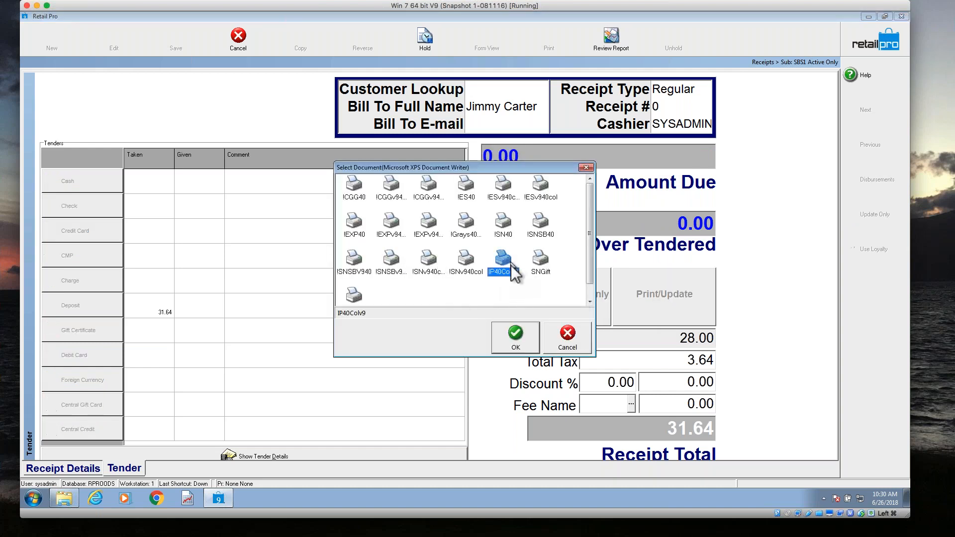
{"action": "left_click", "coordinate": [516, 335]}
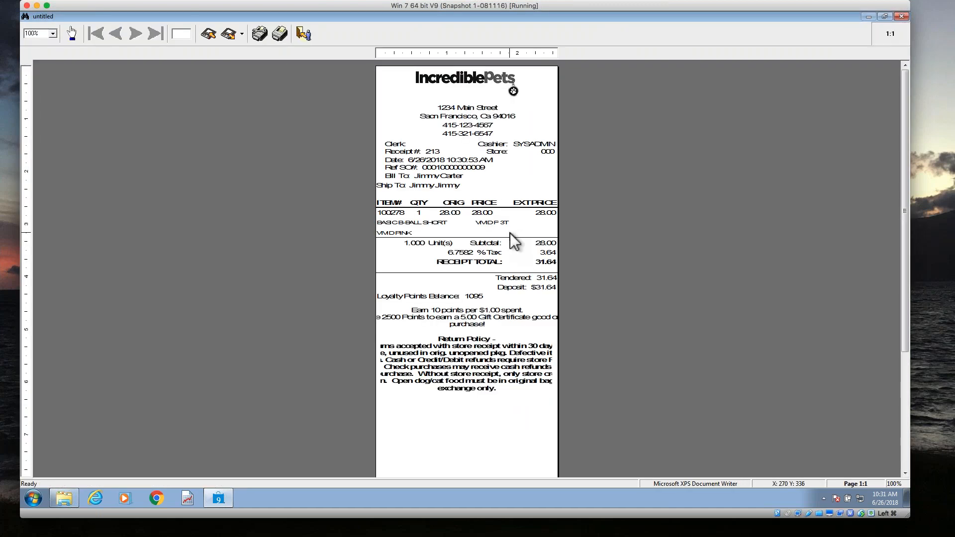
{"action": "key", "text": "Escape"}
{"action": "left_click", "coordinate": [525, 287]}
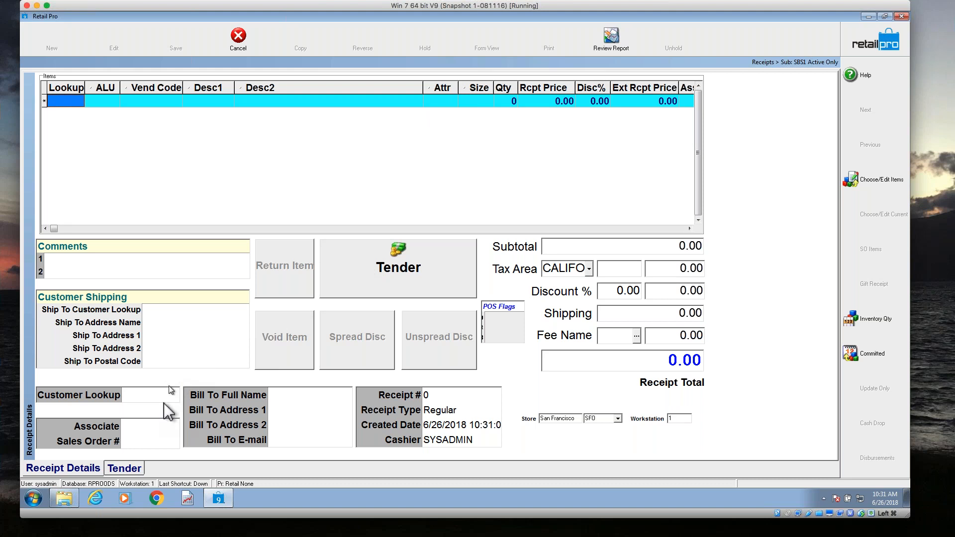
Reference the company-type sales order dated 6/26/2018 on the new receipt, changing existing items' price levels to match the customer.
{"action": "left_click", "coordinate": [168, 441]}
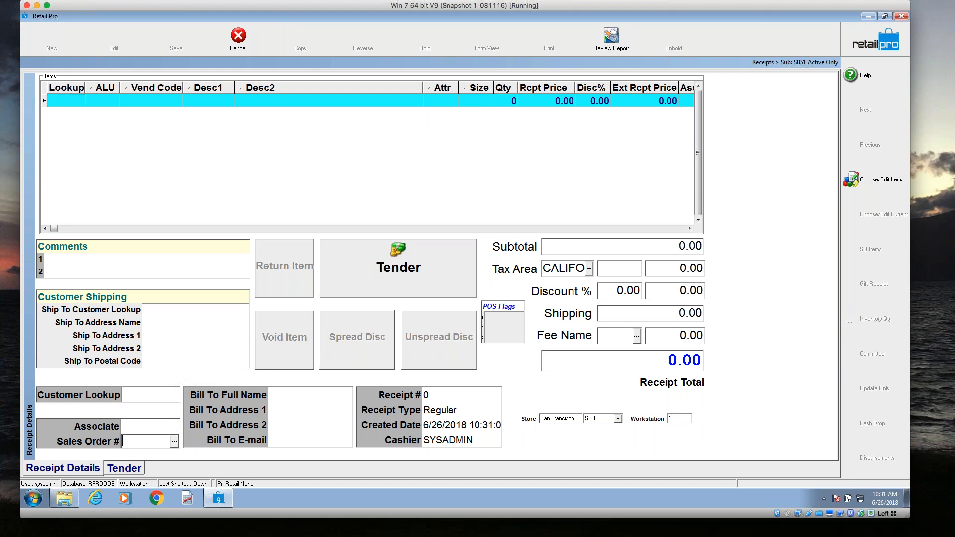
{"action": "left_click", "coordinate": [173, 441]}
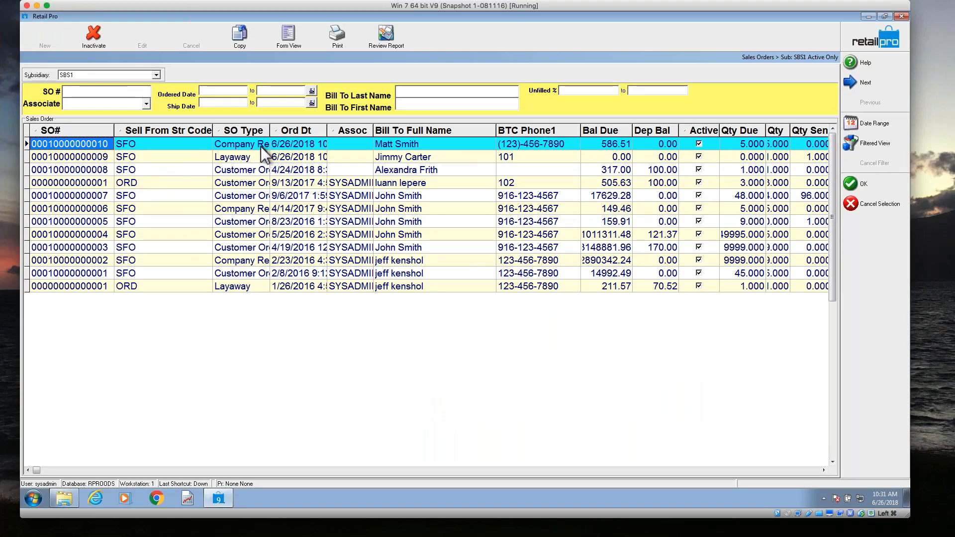
{"action": "left_click", "coordinate": [261, 145]}
{"action": "left_click", "coordinate": [395, 144]}
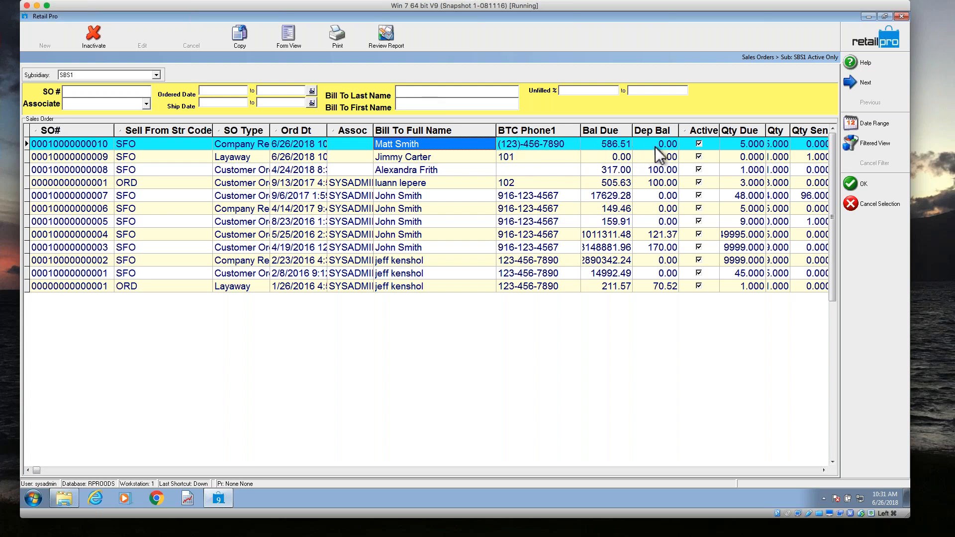
{"action": "left_click", "coordinate": [88, 145]}
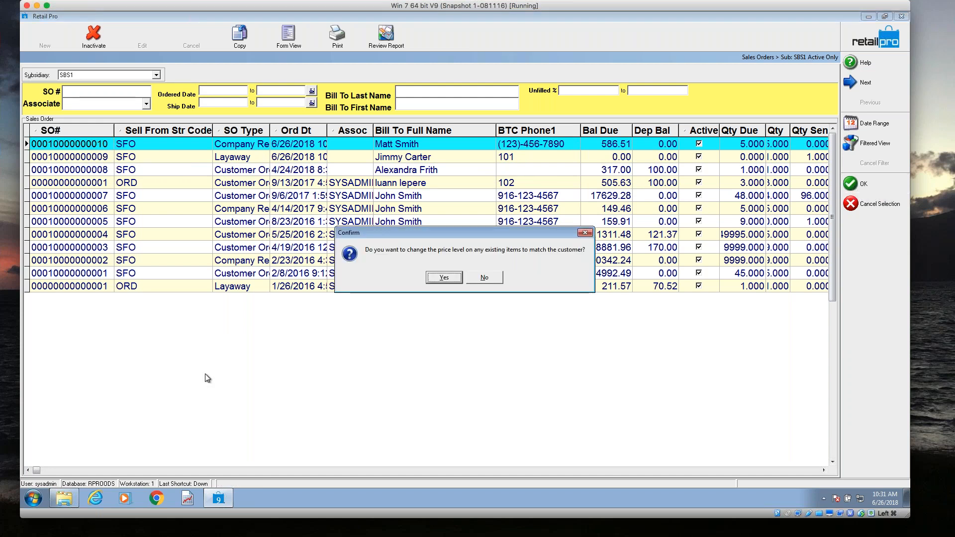
{"action": "left_click", "coordinate": [452, 276]}
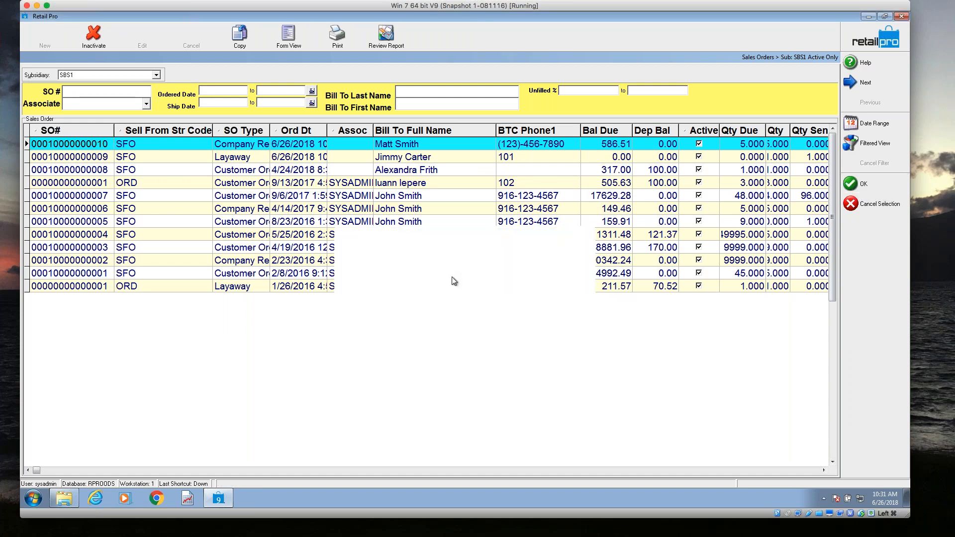
{"action": "left_click", "coordinate": [456, 271]}
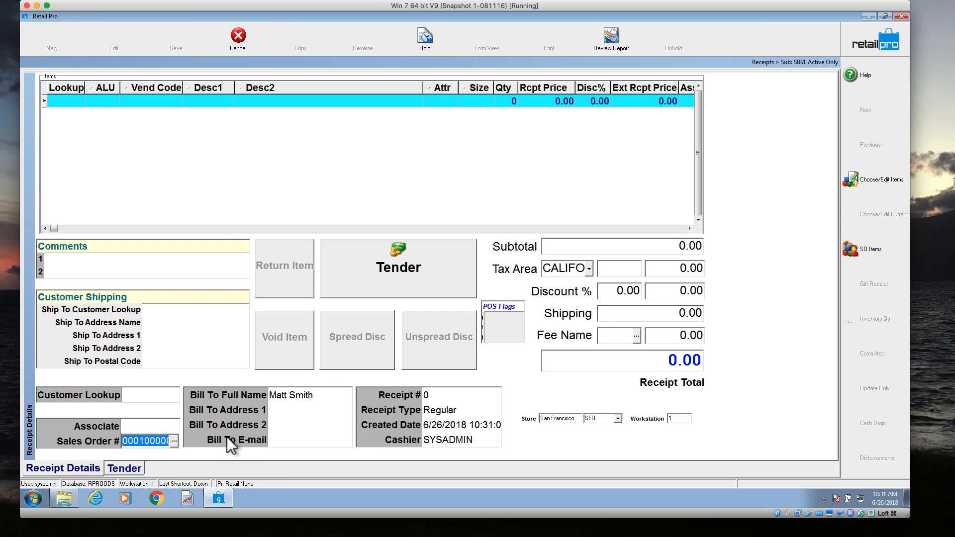
{"action": "key", "text": "shift+Tab"}
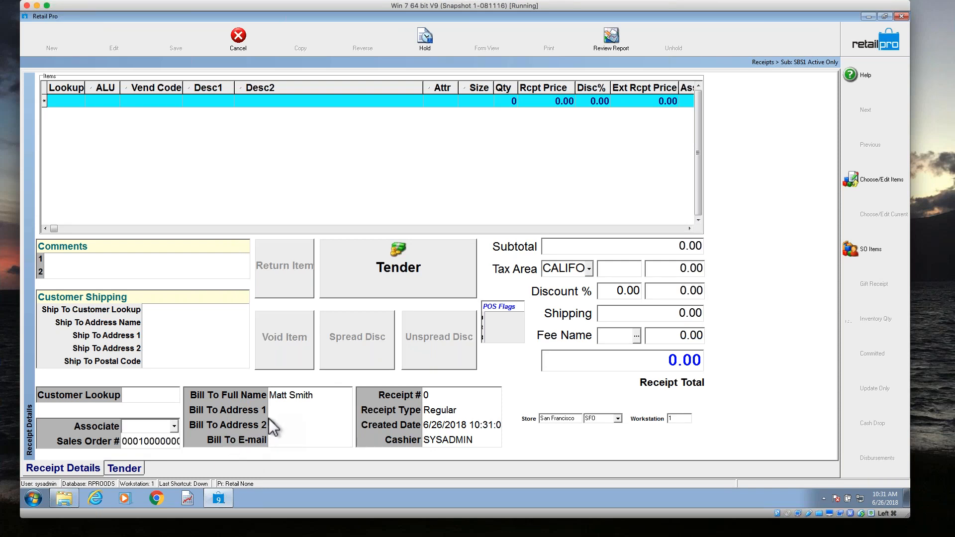
Bring one HEATCHA cotton flannel item and one size 8.5 Birkenstock from the sales order onto the receipt, each with Doc Qty 1.
{"action": "left_click", "coordinate": [867, 249]}
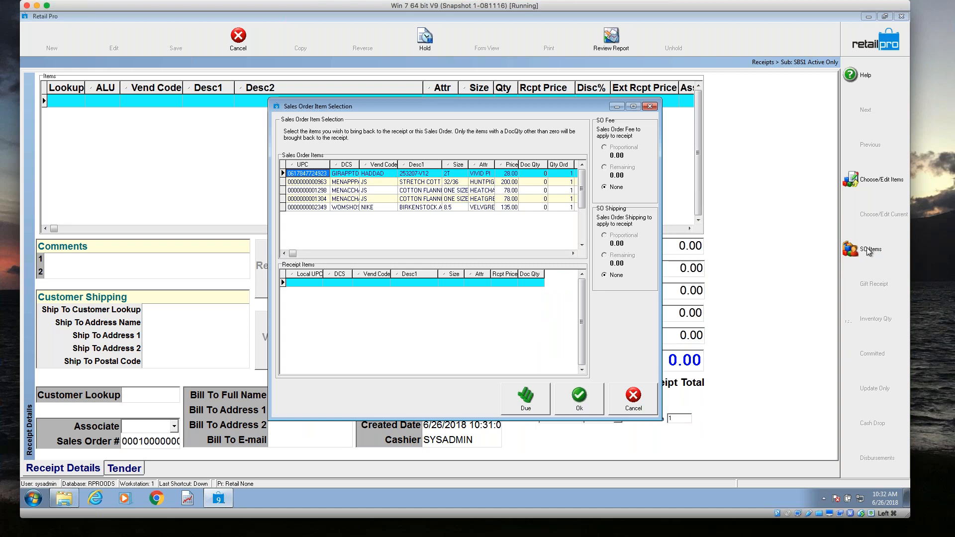
{"action": "left_click", "coordinate": [536, 173]}
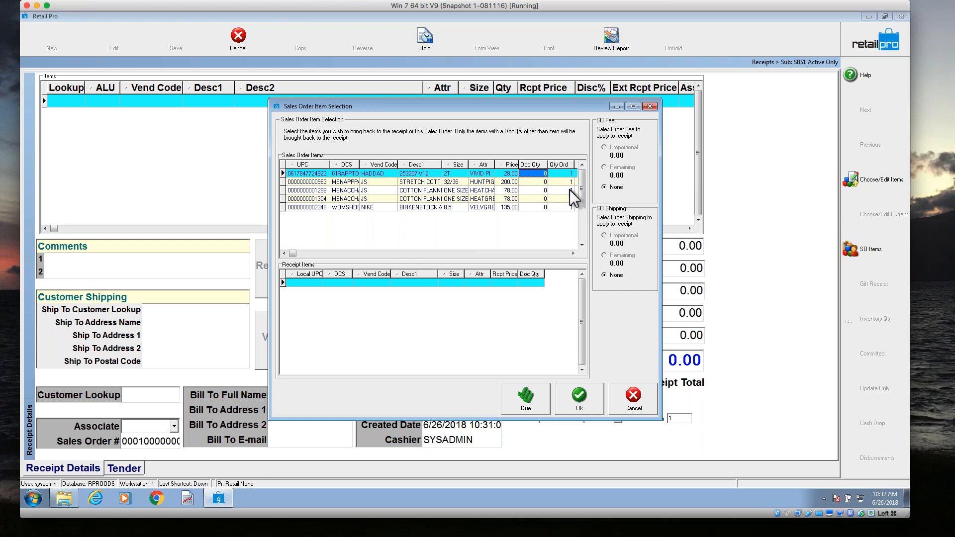
{"action": "key", "text": "Down"}
{"action": "key", "text": "Down"}
{"action": "type", "text": "1"}
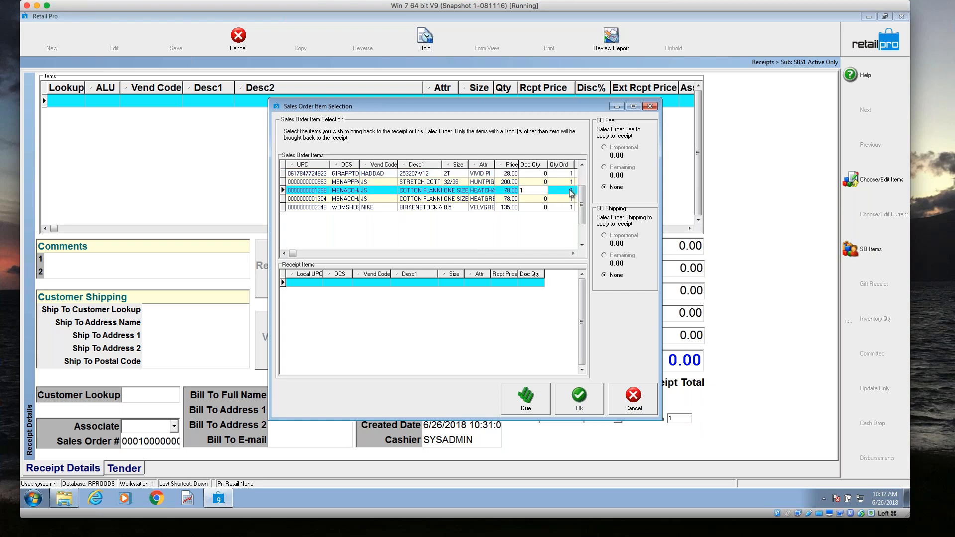
{"action": "key", "text": "Down"}
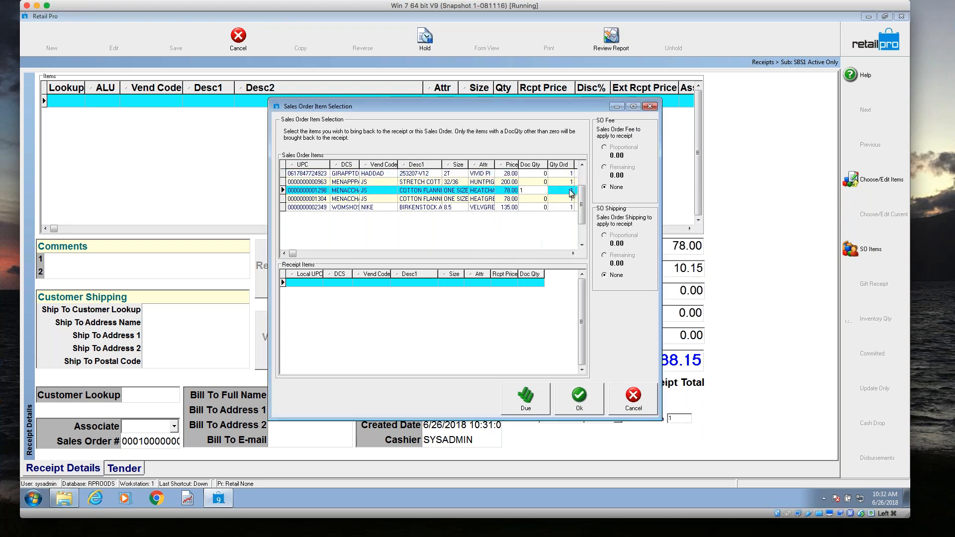
{"action": "key", "text": "Down"}
{"action": "type", "text": "1"}
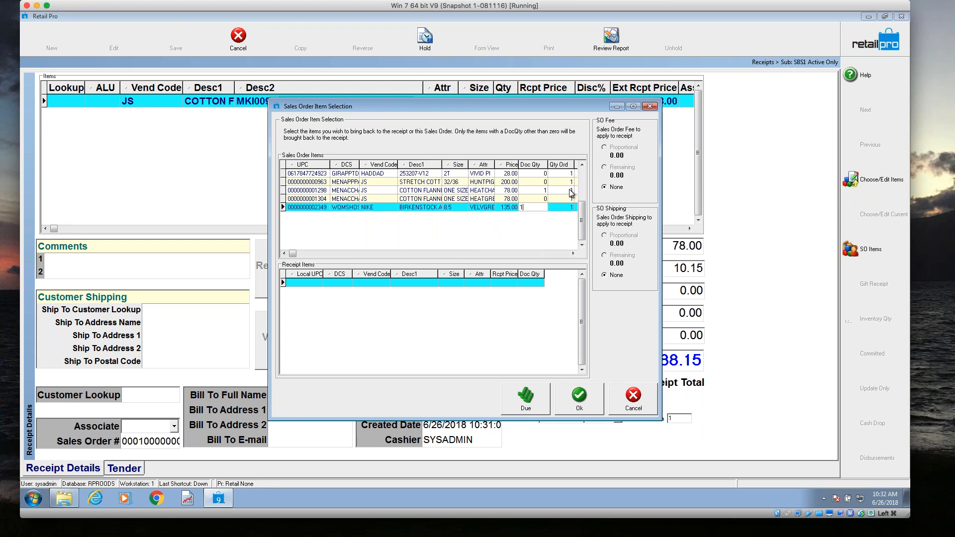
{"action": "key", "text": "Down"}
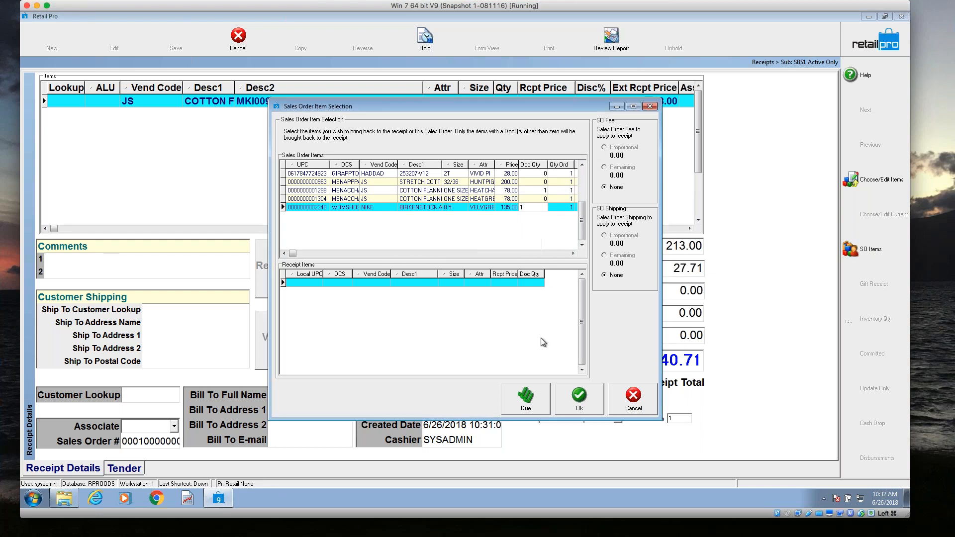
{"action": "left_click", "coordinate": [577, 408]}
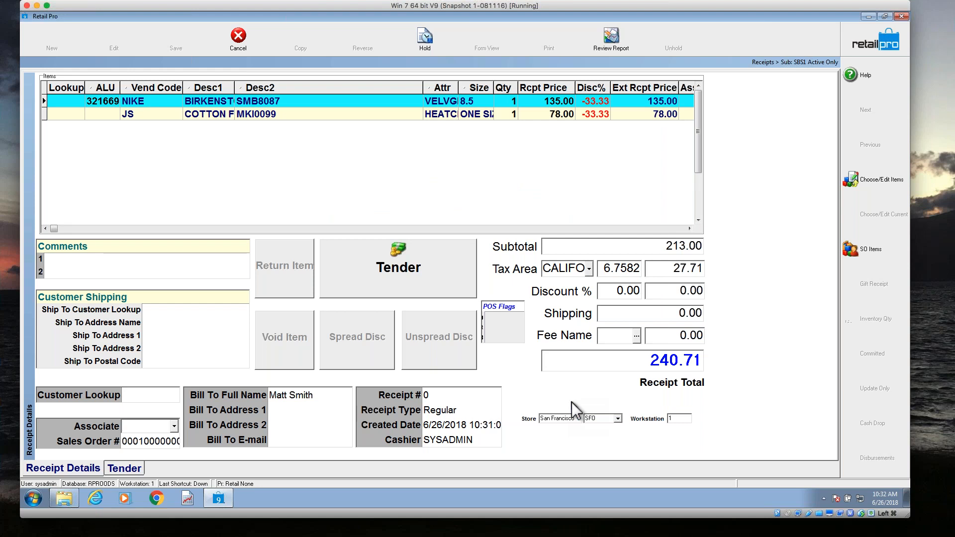
Tender the sales order receipt's full 240.71 in cash and update it without printing, dismissing the service errors.
{"action": "left_click", "coordinate": [440, 276]}
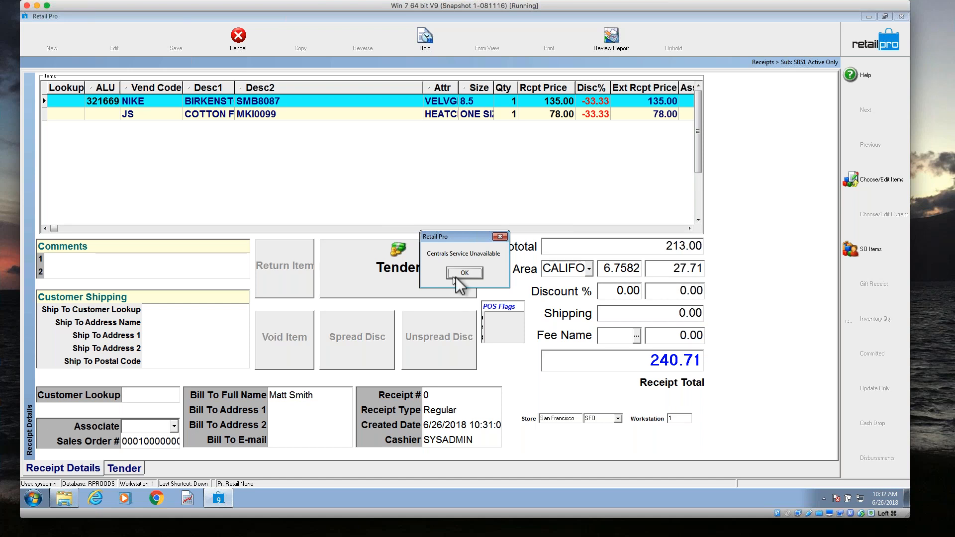
{"action": "left_click", "coordinate": [464, 273]}
{"action": "left_click", "coordinate": [96, 182]}
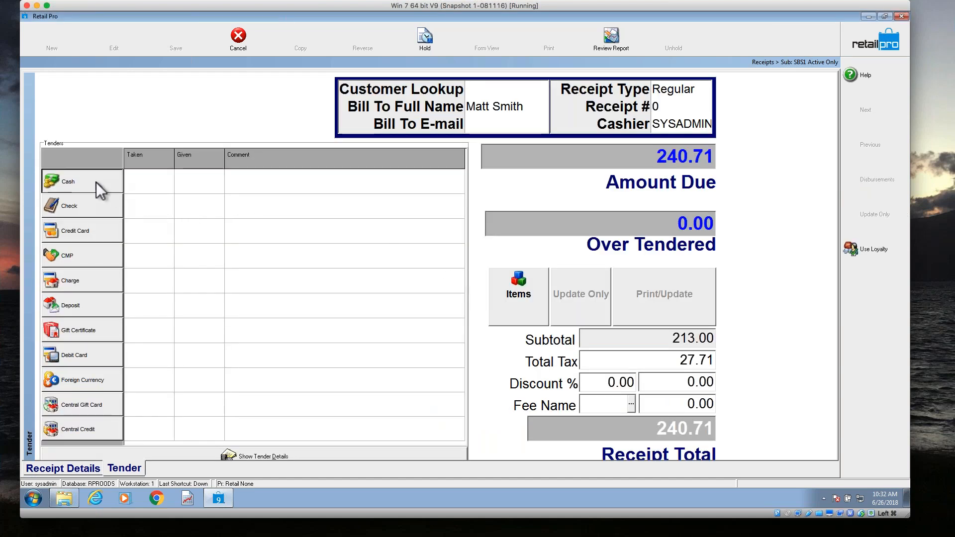
{"action": "left_click", "coordinate": [540, 298]}
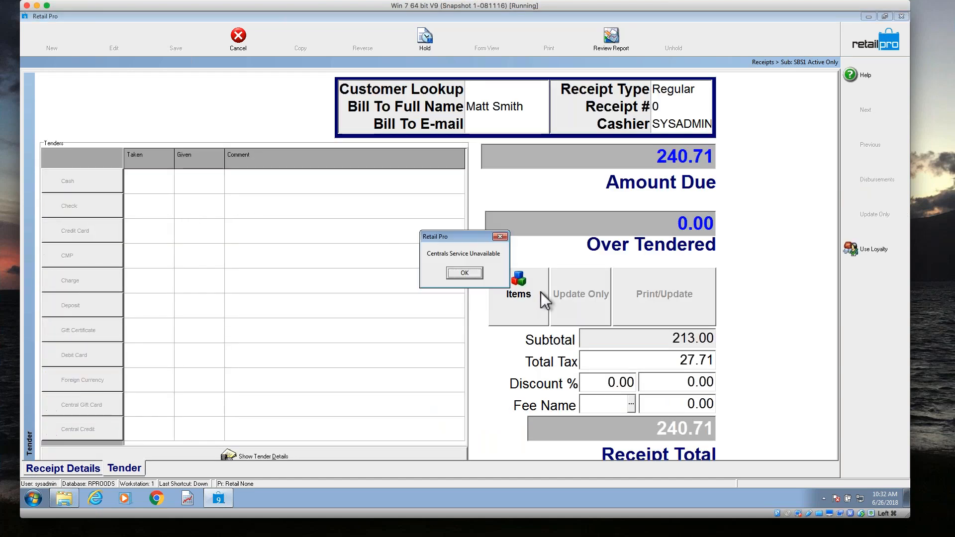
{"action": "left_click", "coordinate": [465, 274]}
{"action": "left_click", "coordinate": [495, 297]}
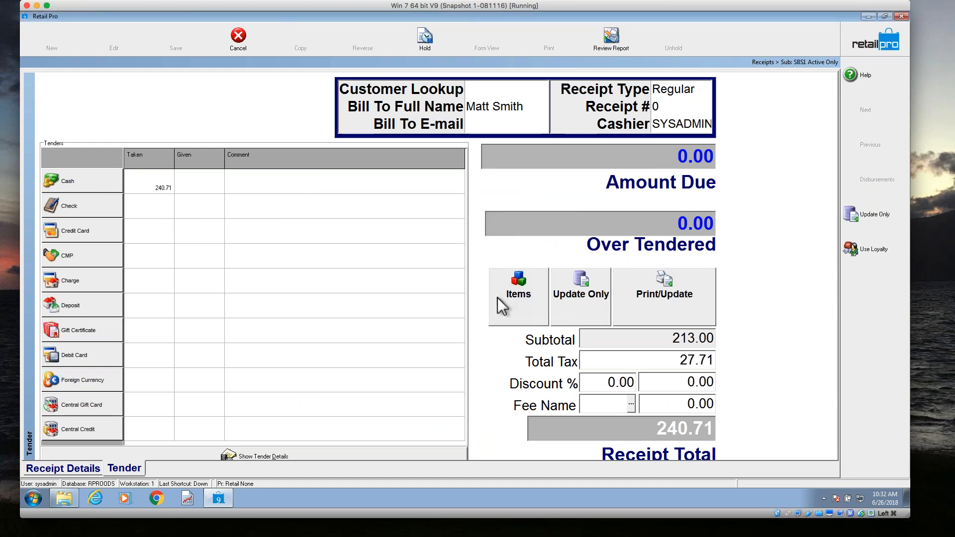
{"action": "left_click", "coordinate": [589, 298]}
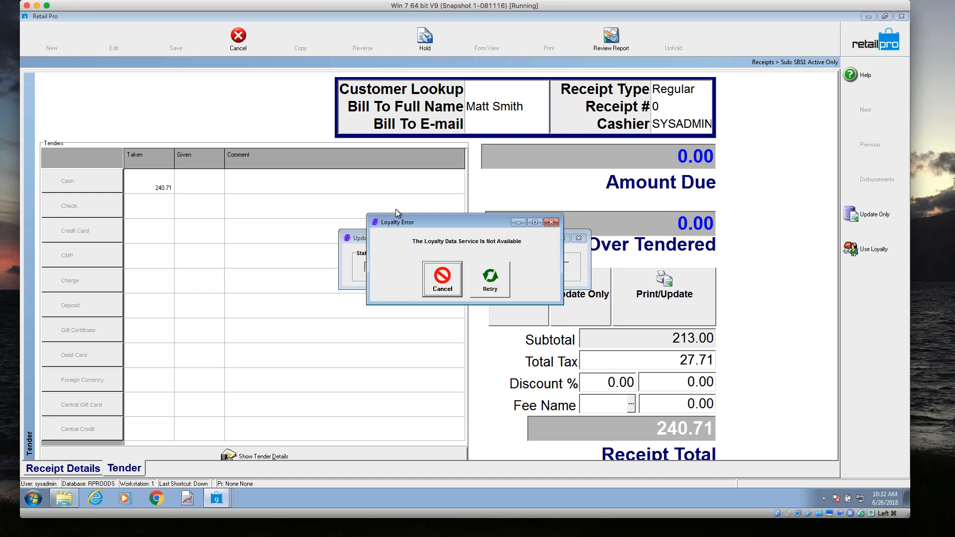
{"action": "left_click", "coordinate": [449, 285]}
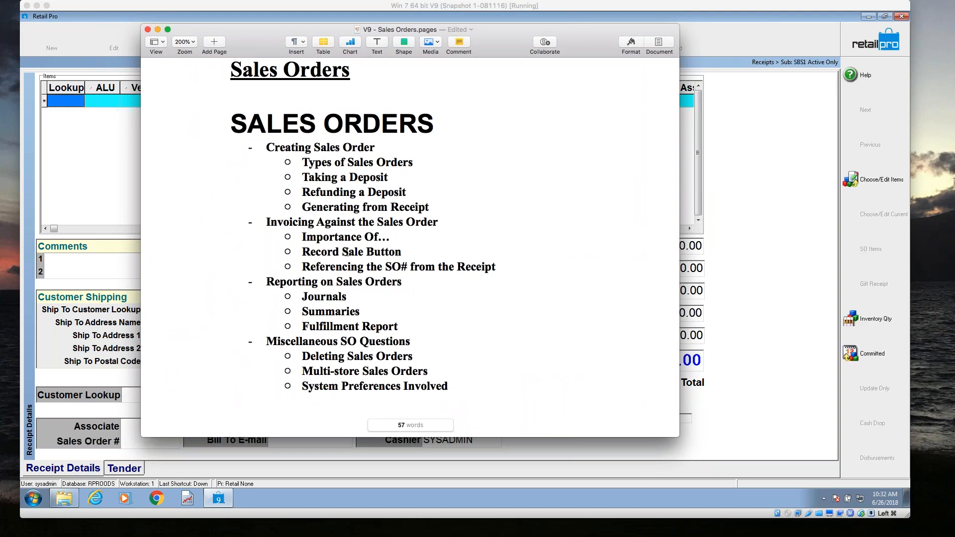
{"action": "scroll", "coordinate": [345, 235], "scroll_direction": "up", "scroll_amount": 1}
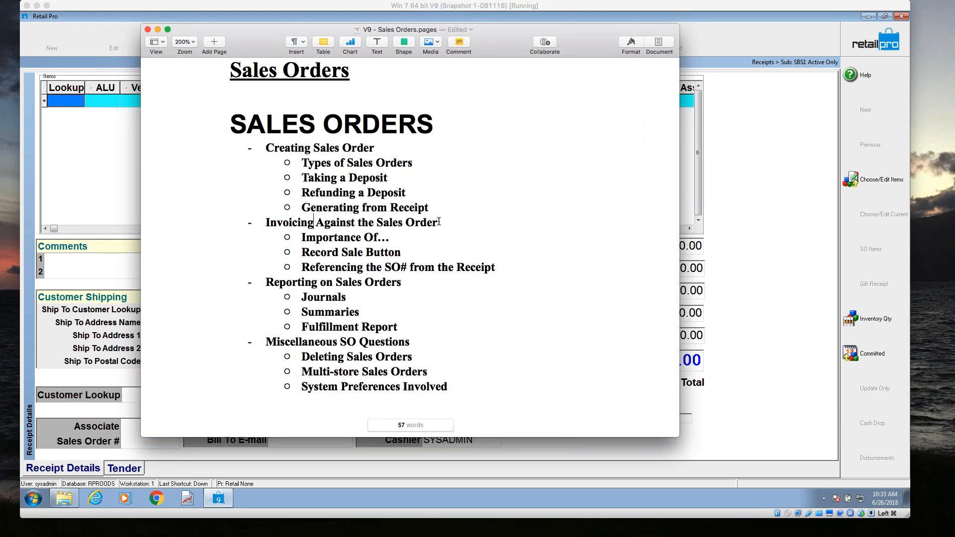
{"action": "scroll", "coordinate": [332, 226], "scroll_direction": "left", "scroll_amount": 1}
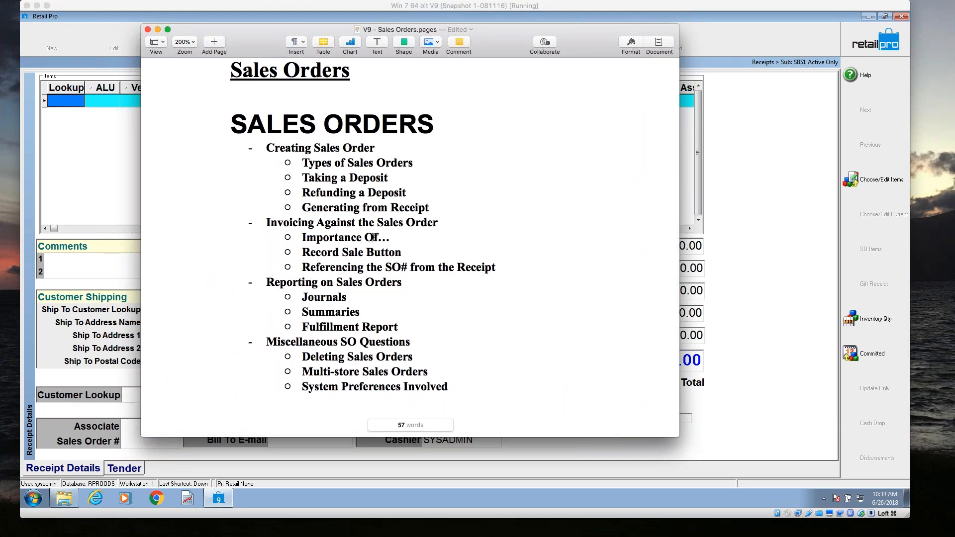
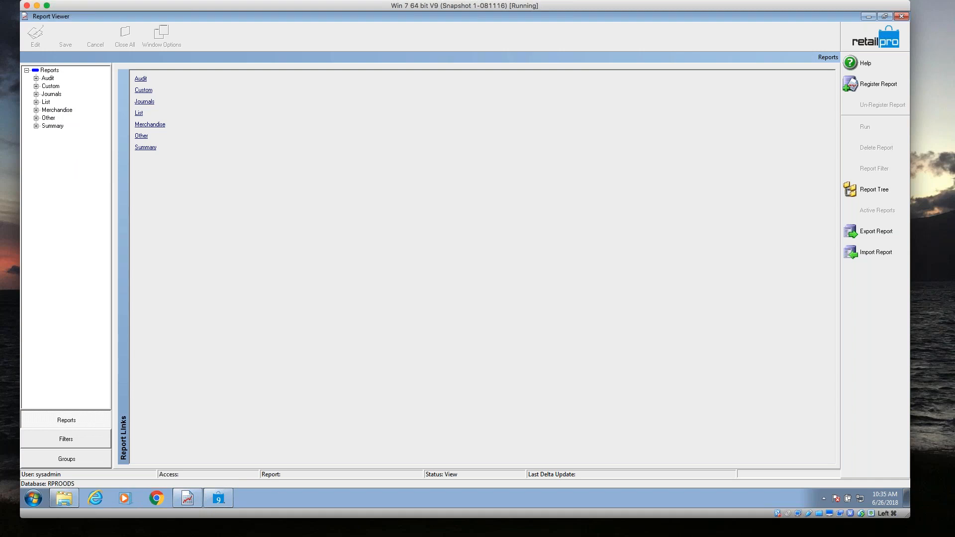
Switch to the V9 - Sales Orders outline in Pages, highlight the Summaries and Fulfillment Report topics, and return to the Report Viewer.
{"action": "key", "text": "super+Tab"}
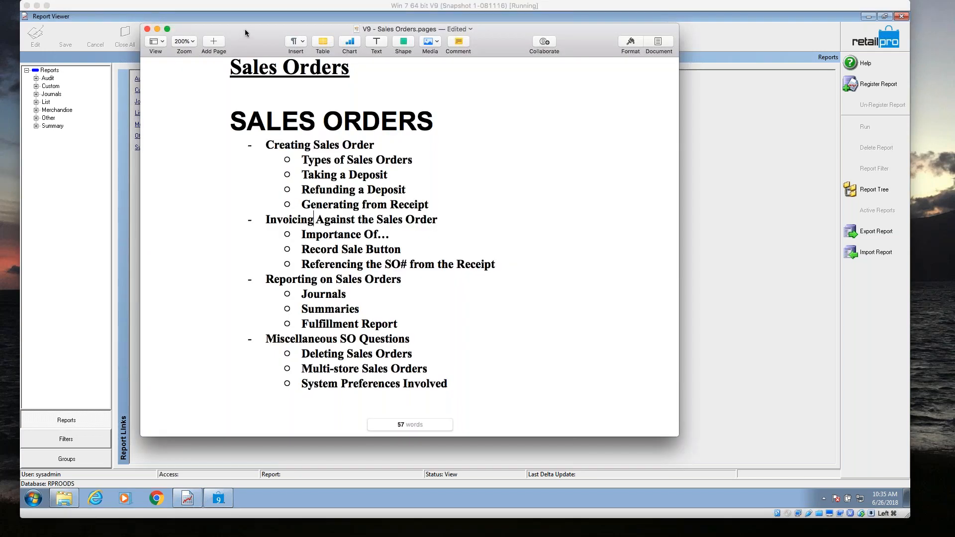
{"action": "left_click_drag", "start_coordinate": [245, 29], "coordinate": [308, 27]}
{"action": "left_click_drag", "start_coordinate": [410, 293], "coordinate": [360, 306]}
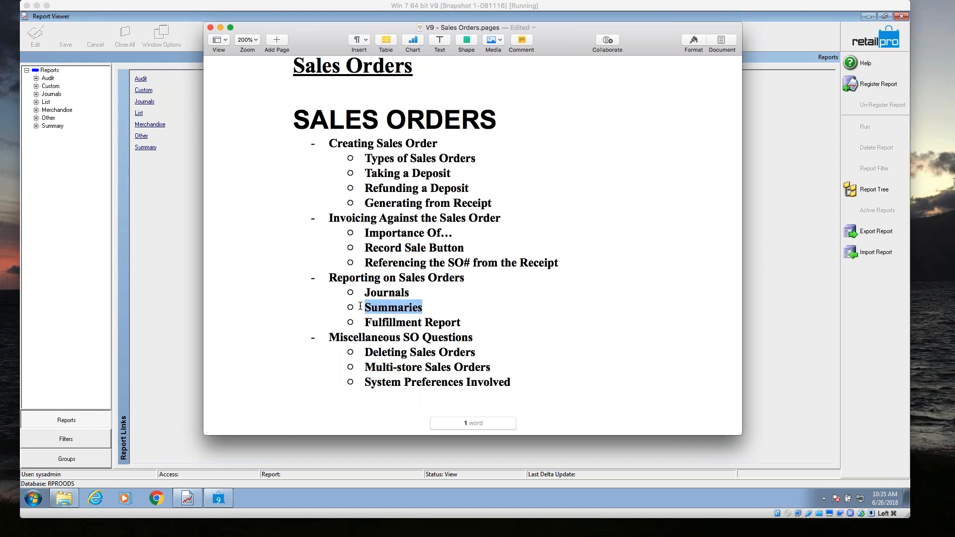
{"action": "left_click_drag", "start_coordinate": [462, 322], "coordinate": [363, 328]}
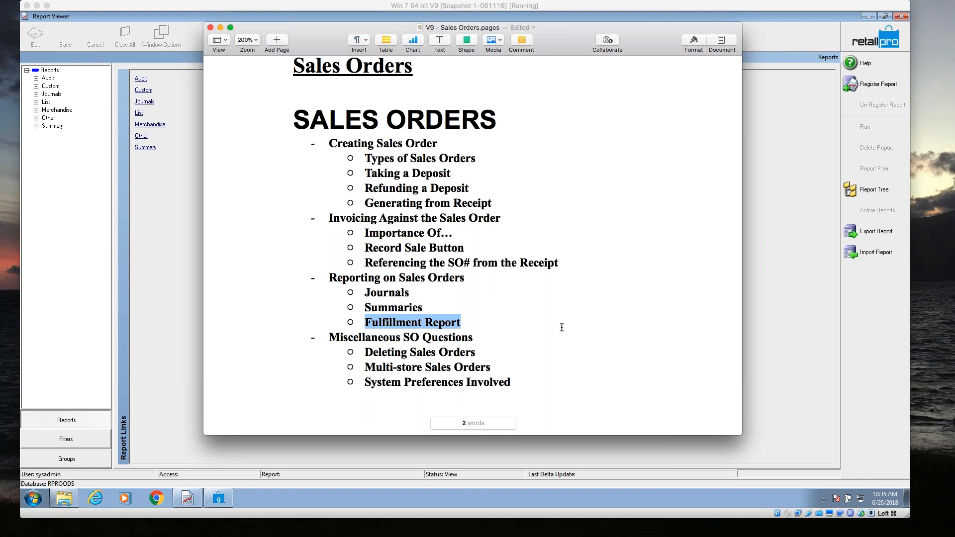
{"action": "left_click_drag", "start_coordinate": [527, 27], "coordinate": [0, 16]}
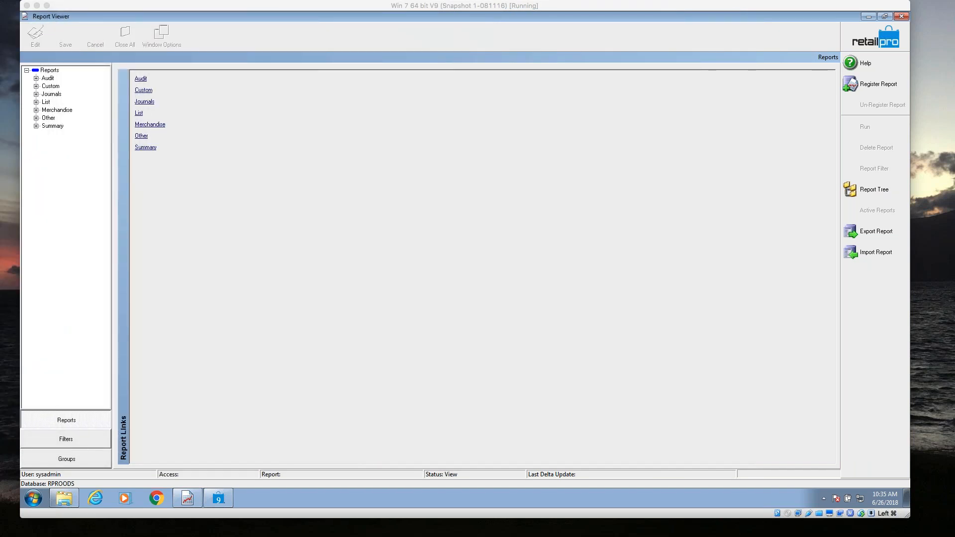
Run the SO: Deposit Journal report from the Journals group without filter criteria, and close it after viewing.
{"action": "left_click", "coordinate": [145, 101]}
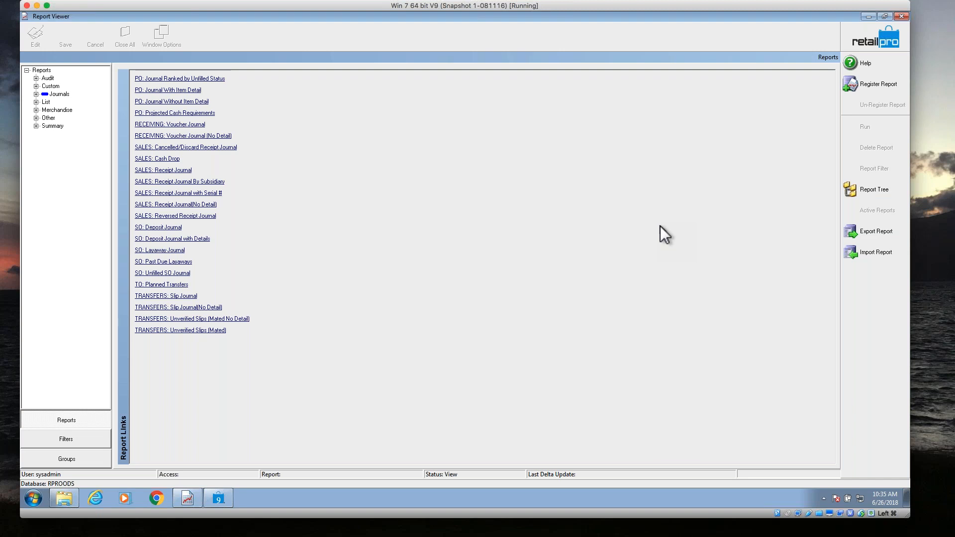
{"action": "left_click", "coordinate": [149, 228]}
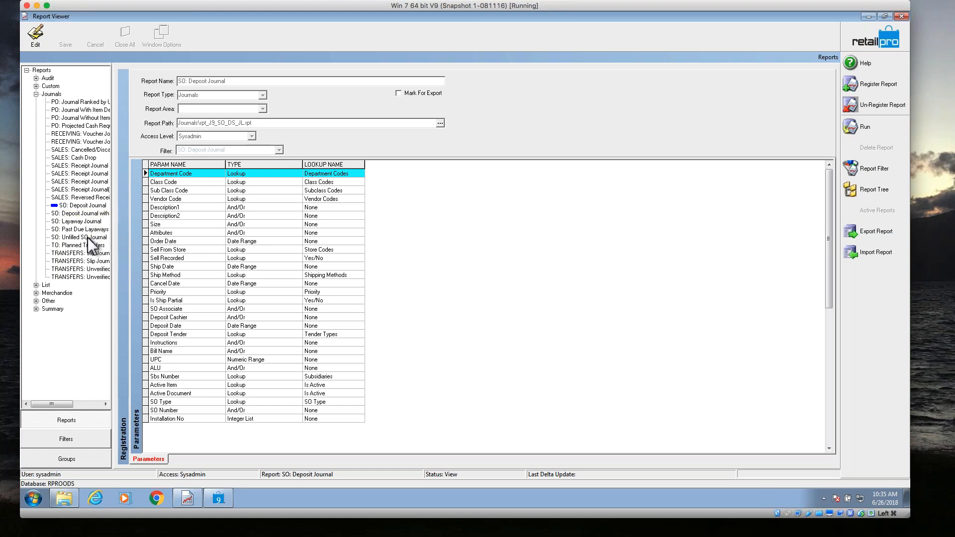
{"action": "left_click", "coordinate": [867, 129]}
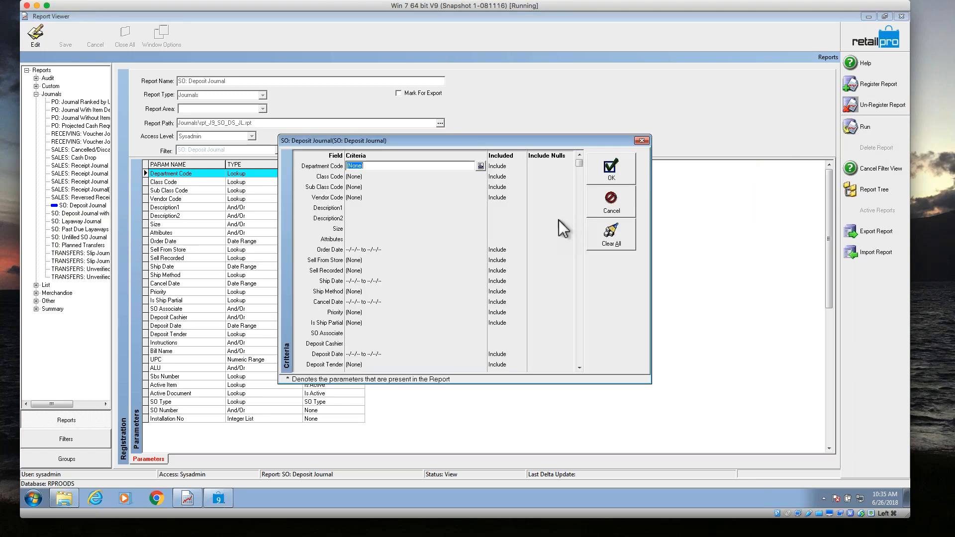
{"action": "left_click", "coordinate": [599, 174]}
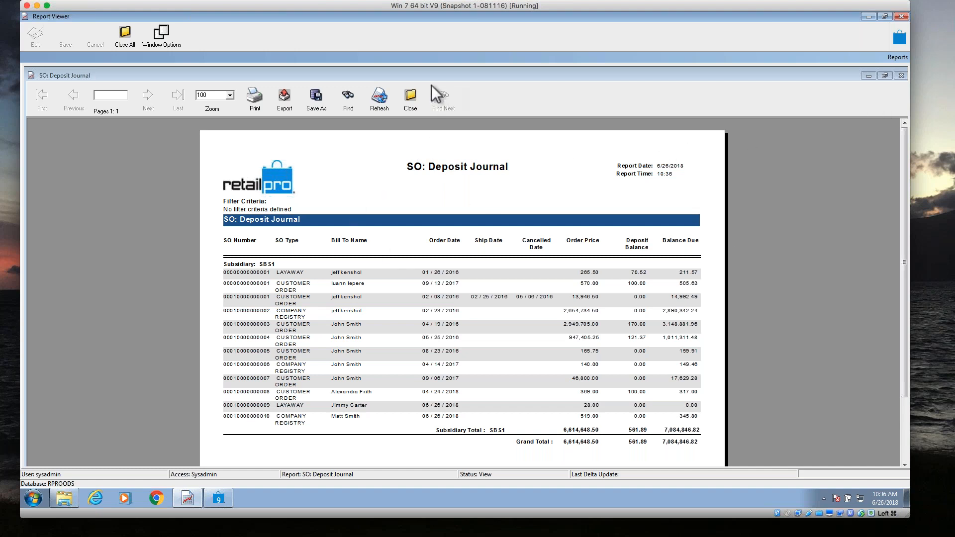
{"action": "left_click", "coordinate": [419, 97]}
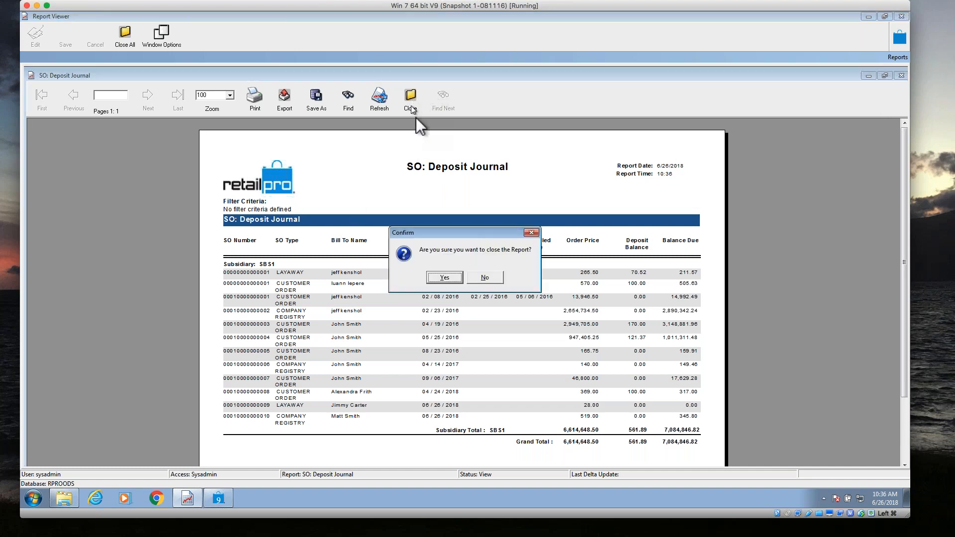
{"action": "left_click", "coordinate": [450, 281]}
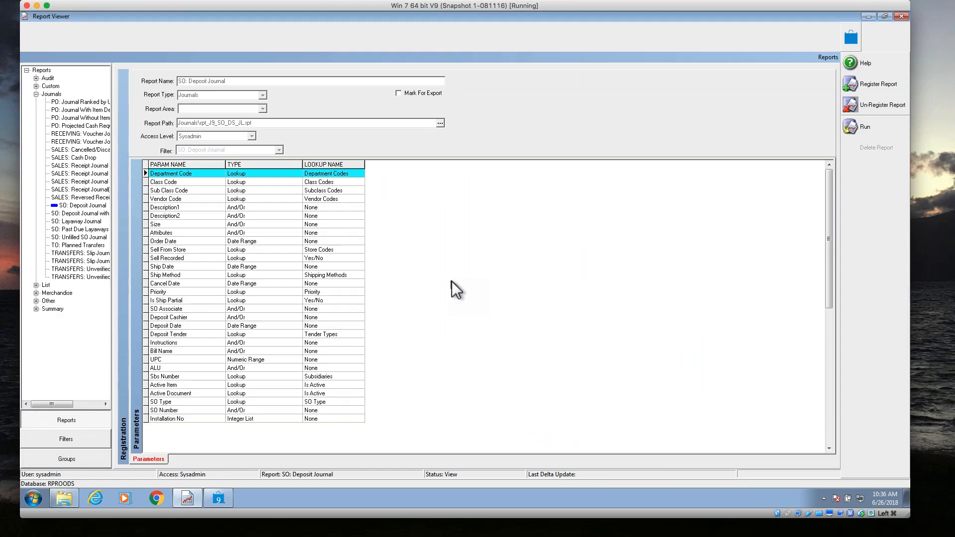
Run the SO: Deposit Journal with Details report without any filter criteria.
{"action": "left_click", "coordinate": [81, 214]}
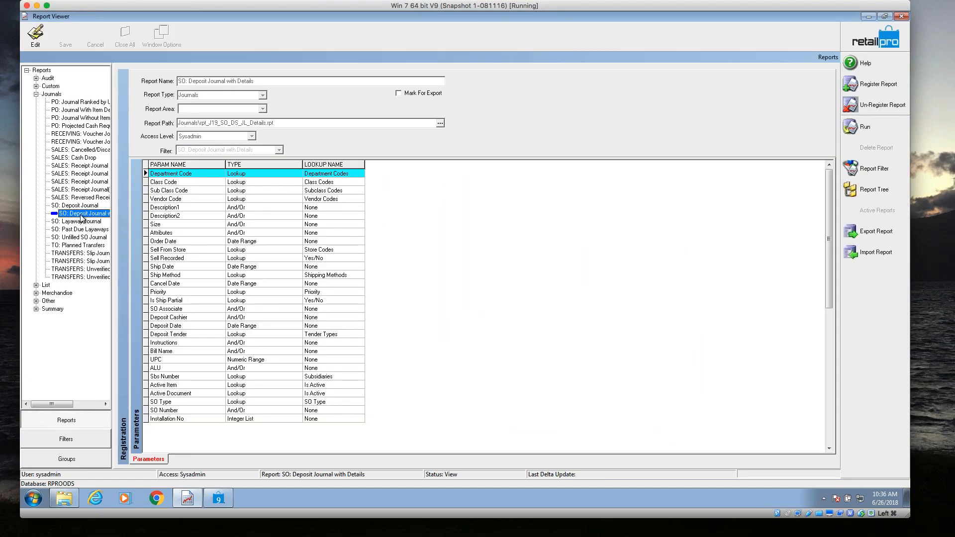
{"action": "left_click", "coordinate": [862, 128]}
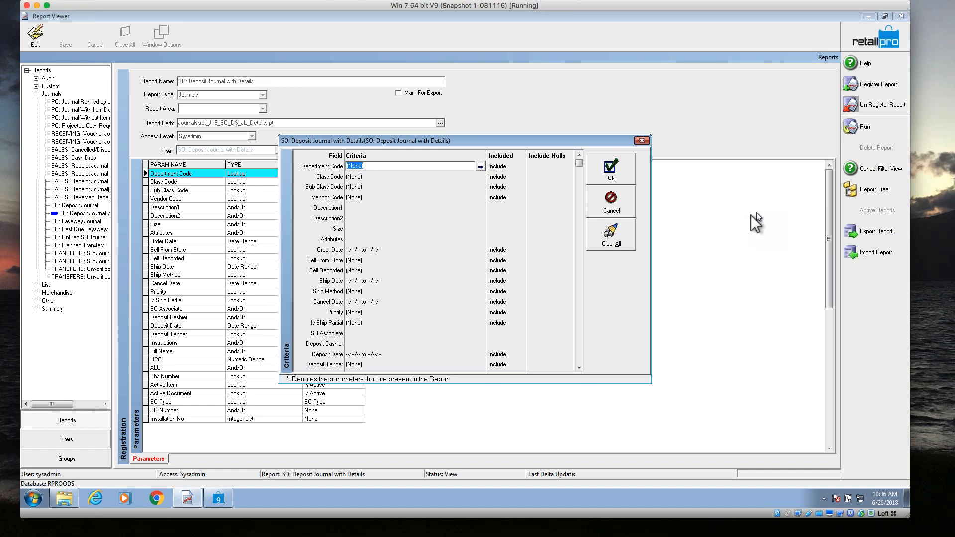
{"action": "left_click", "coordinate": [613, 170]}
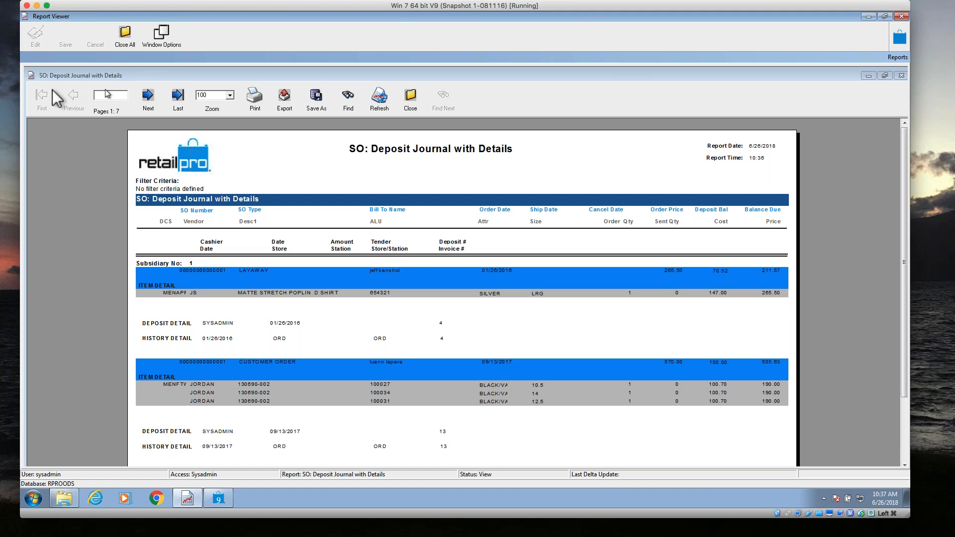
Examine the item, deposit and history details across the pages of the detailed deposit journal, and close the report.
{"action": "left_click", "coordinate": [151, 99]}
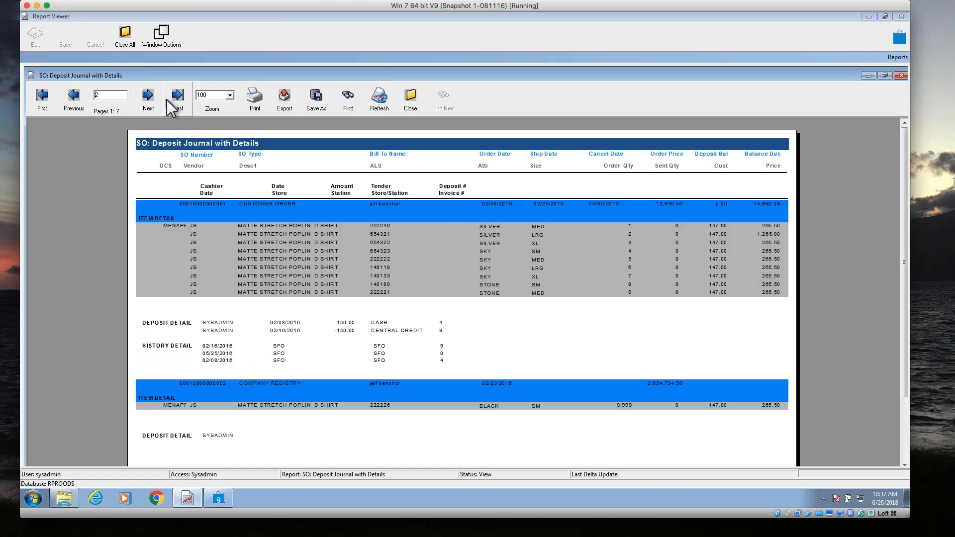
{"action": "left_click", "coordinate": [171, 106]}
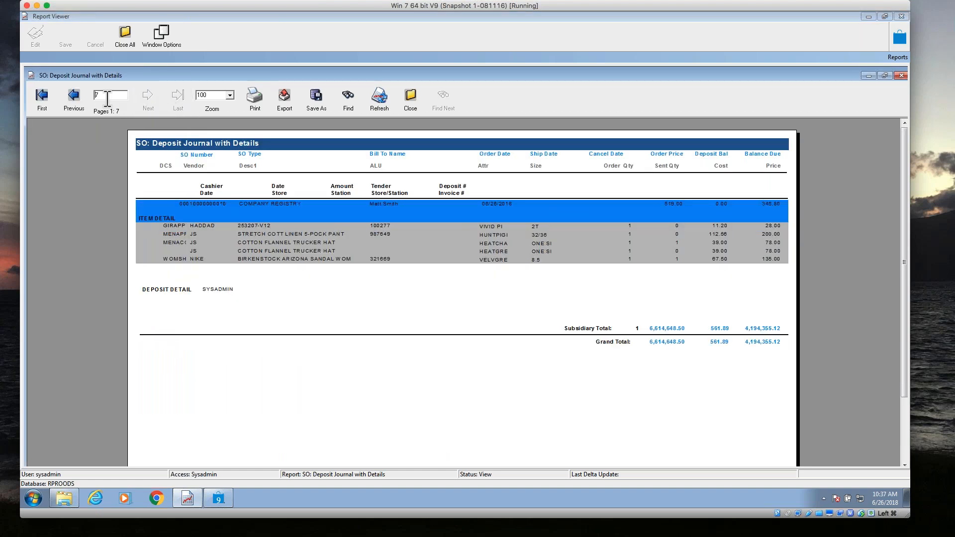
{"action": "left_click", "coordinate": [75, 99]}
{"action": "left_click", "coordinate": [75, 102]}
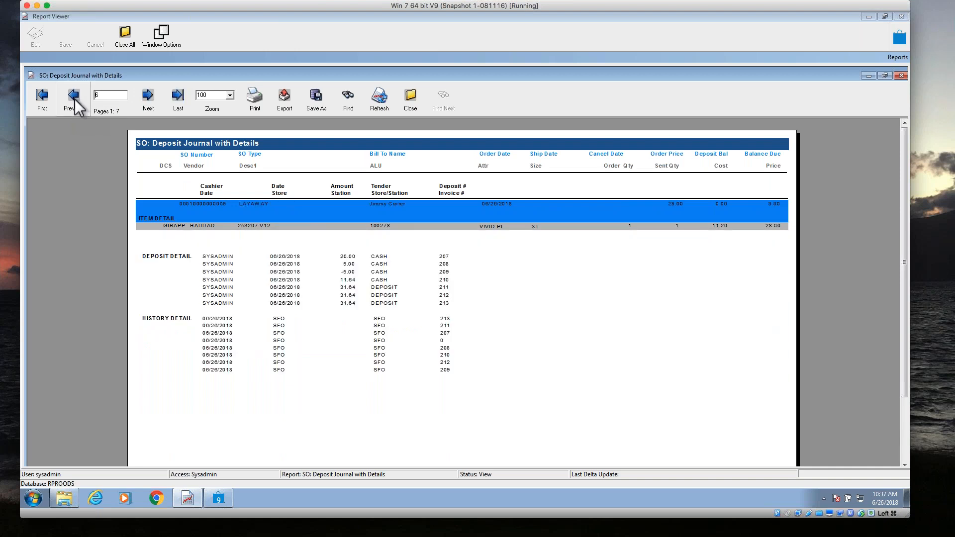
{"action": "left_click", "coordinate": [76, 103]}
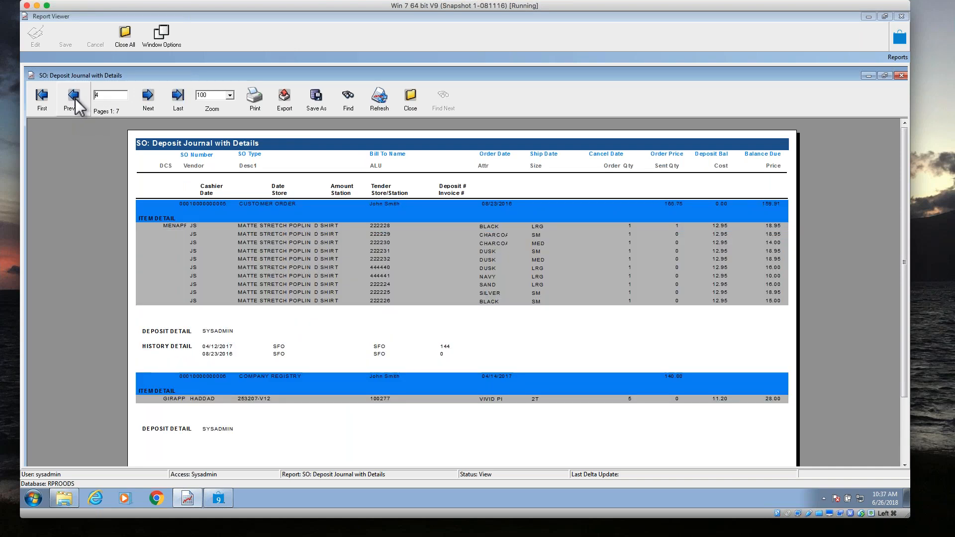
{"action": "left_click", "coordinate": [74, 102]}
{"action": "left_click", "coordinate": [74, 100]}
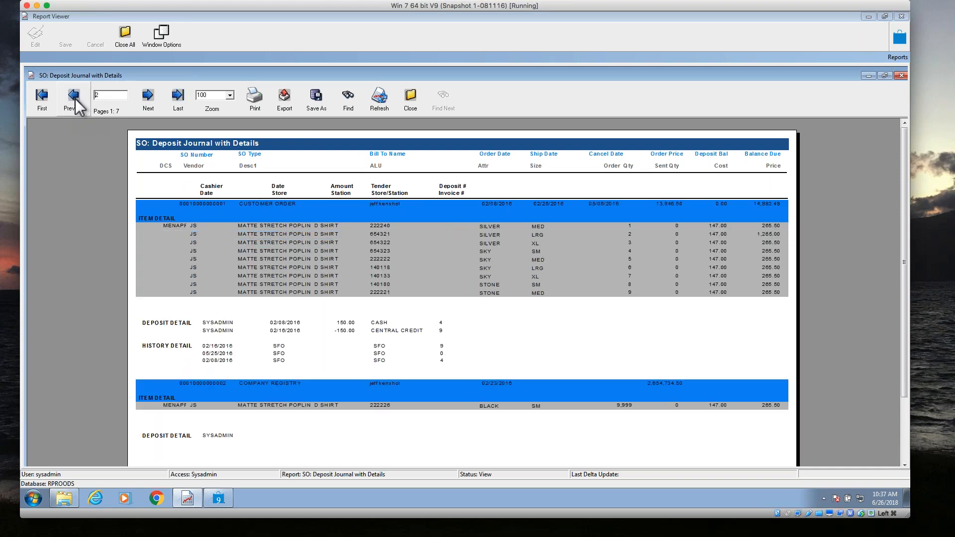
{"action": "left_click", "coordinate": [411, 99]}
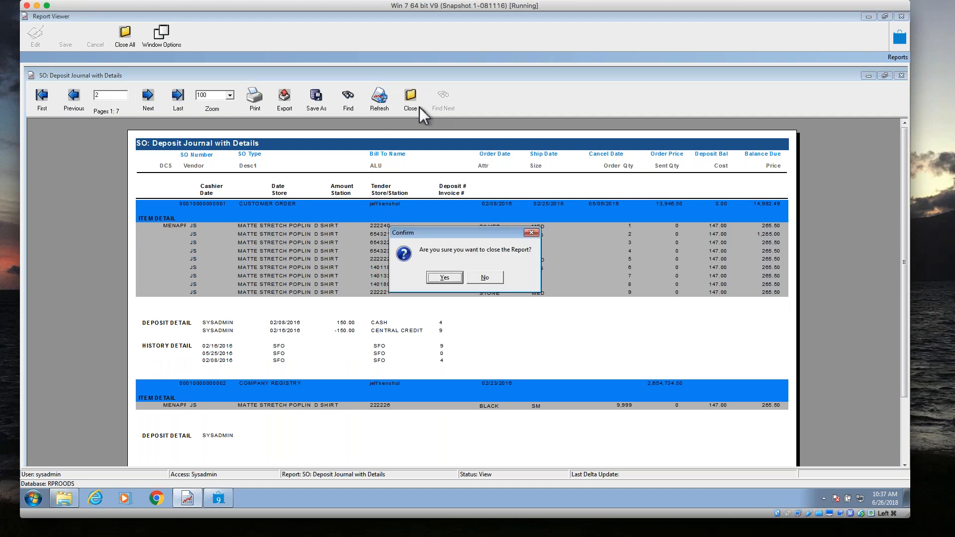
{"action": "left_click", "coordinate": [444, 277]}
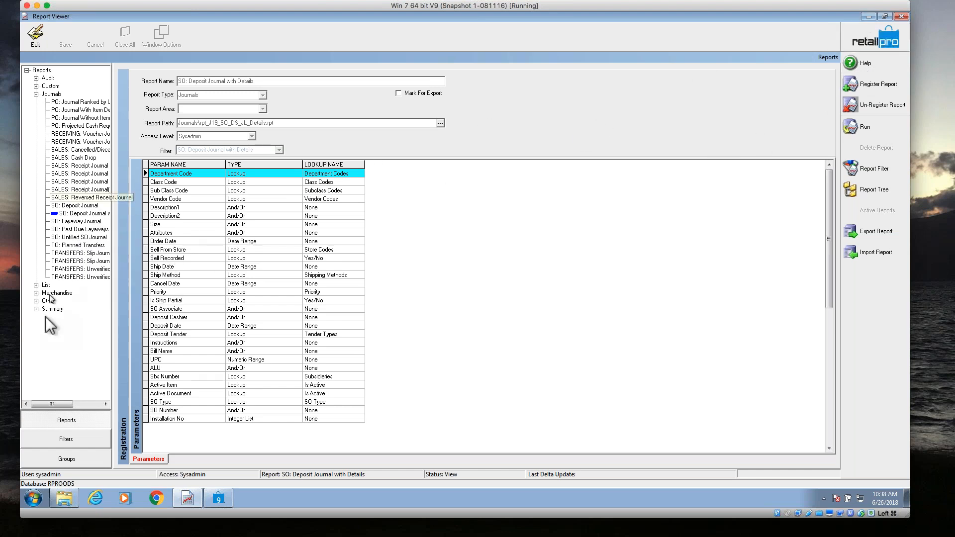
Run the SO: Committed Merchandise summary report without filter criteria, updating the database with the newer report file on disk.
{"action": "left_click", "coordinate": [36, 308]}
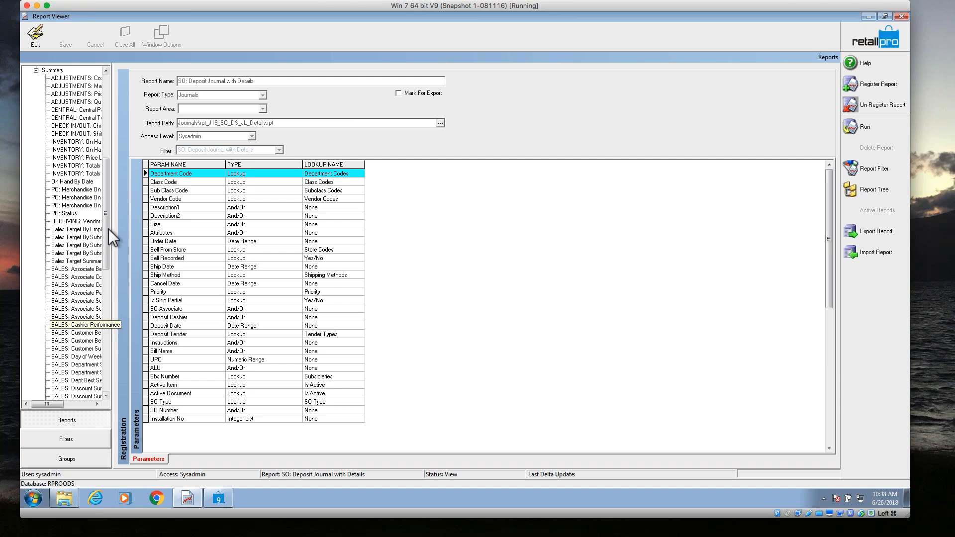
{"action": "left_click_drag", "start_coordinate": [107, 229], "coordinate": [109, 344]}
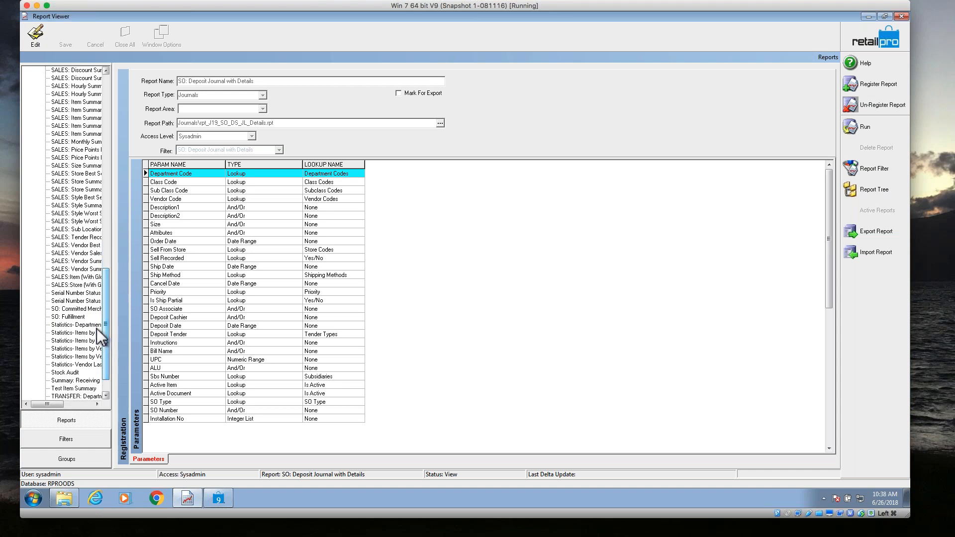
{"action": "left_click", "coordinate": [75, 312]}
{"action": "left_click", "coordinate": [852, 127]}
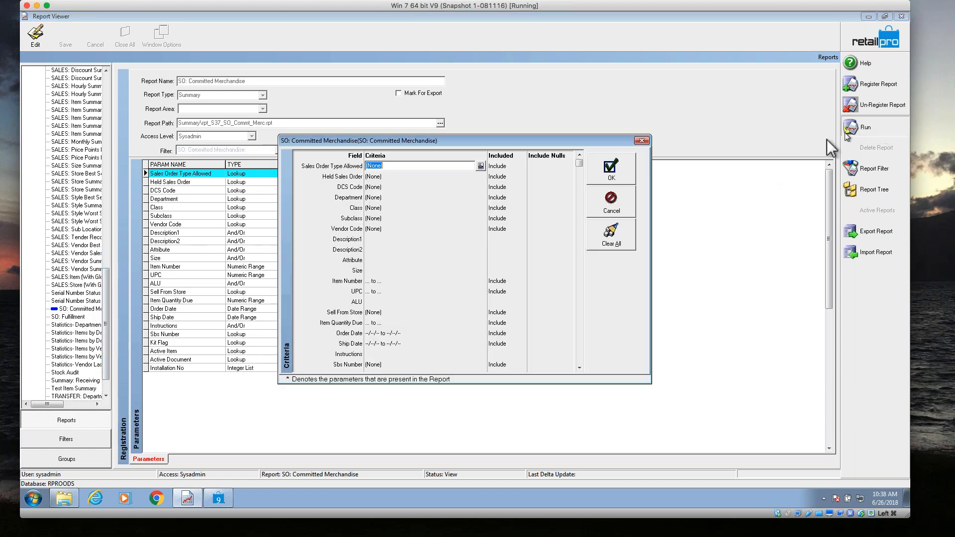
{"action": "left_click", "coordinate": [611, 169]}
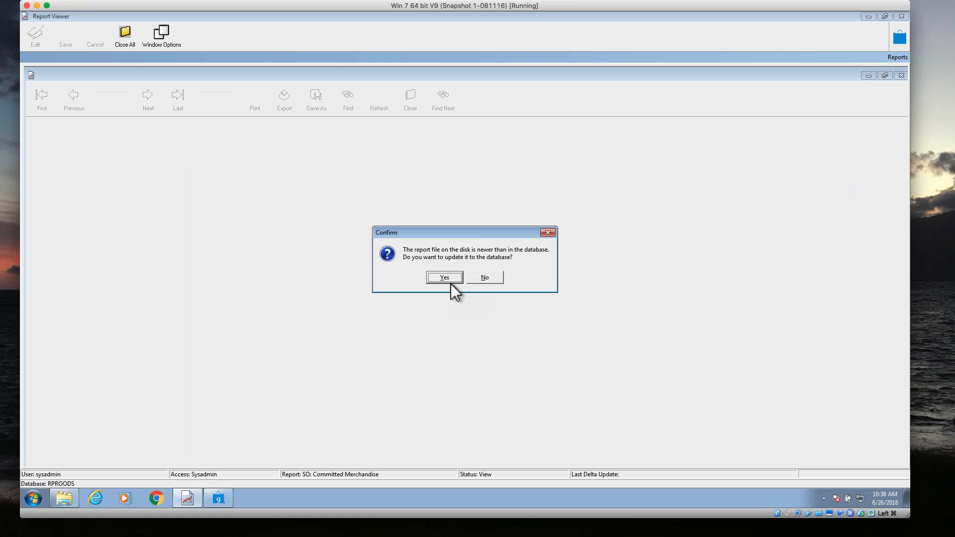
{"action": "left_click_drag", "start_coordinate": [456, 234], "coordinate": [453, 210]}
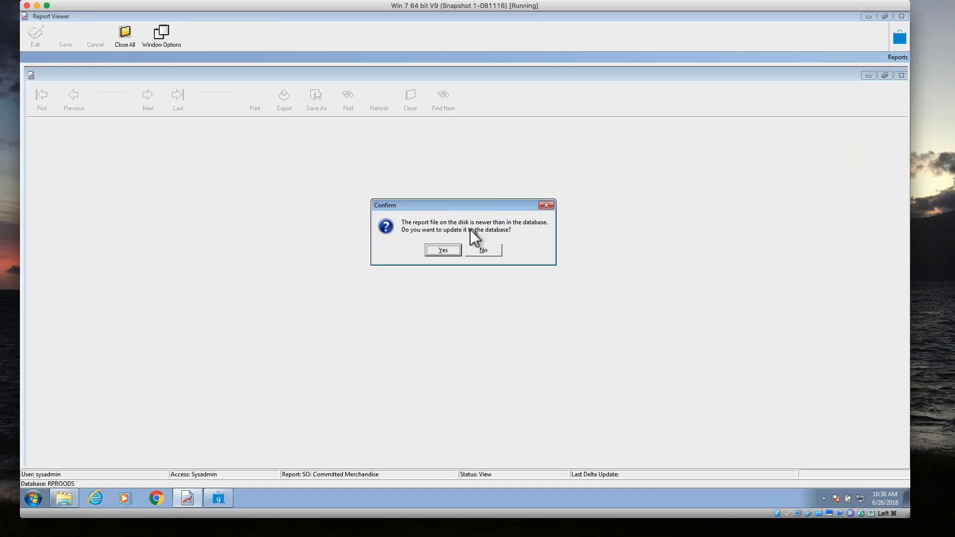
{"action": "left_click", "coordinate": [443, 250]}
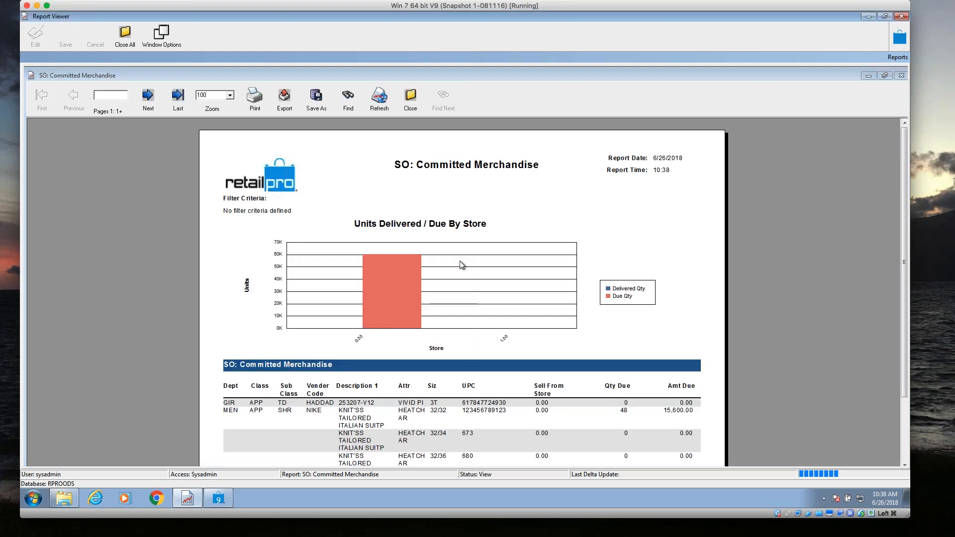
Examine the item rows below the committed merchandise chart, and close the report.
{"action": "left_click_drag", "start_coordinate": [903, 201], "coordinate": [905, 294]}
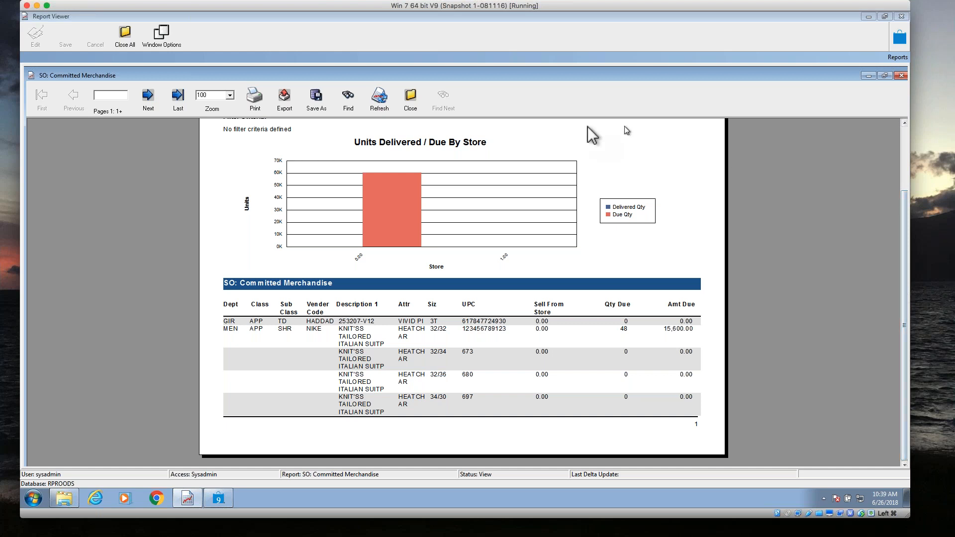
{"action": "left_click", "coordinate": [411, 102]}
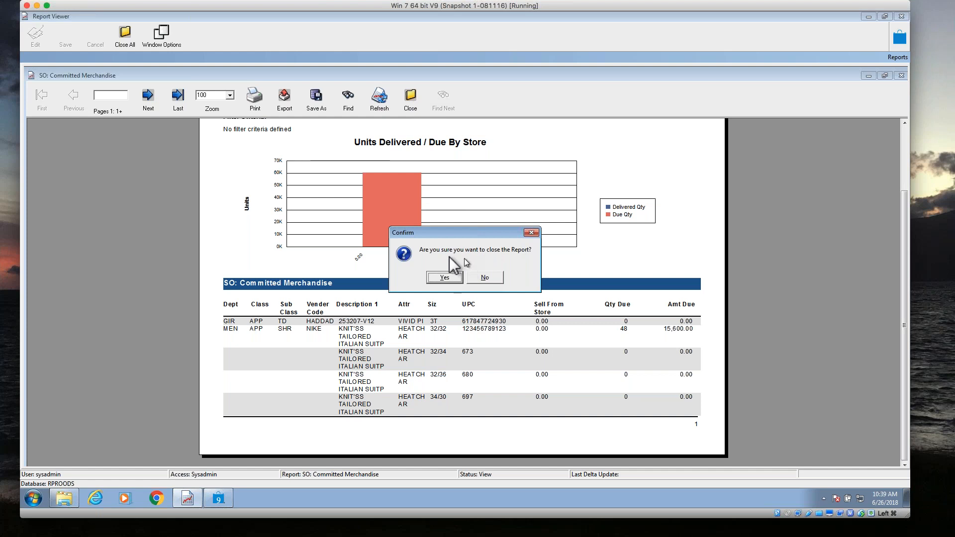
{"action": "left_click", "coordinate": [445, 279]}
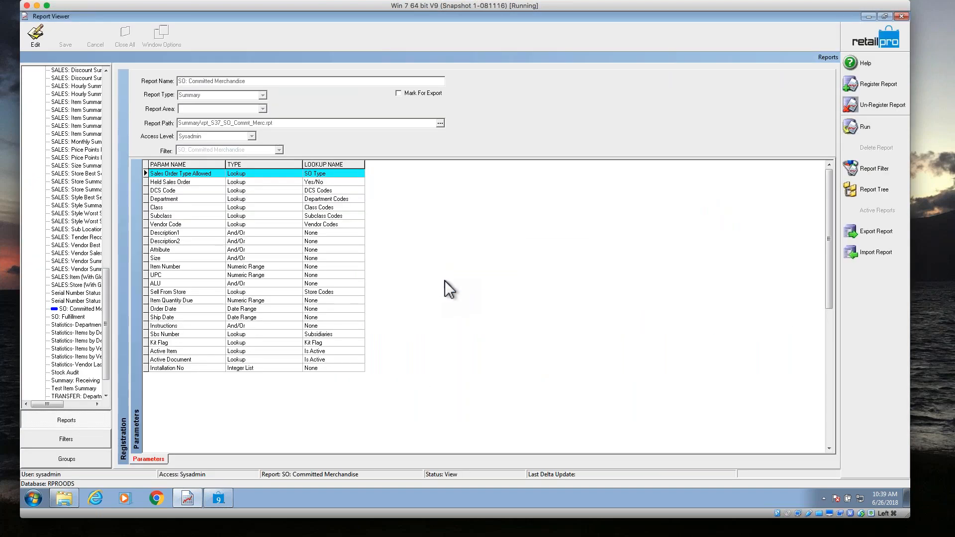
Run the SO: Fulfillment summary report without filter criteria, leaving the Vendor Code unset.
{"action": "left_click", "coordinate": [76, 317]}
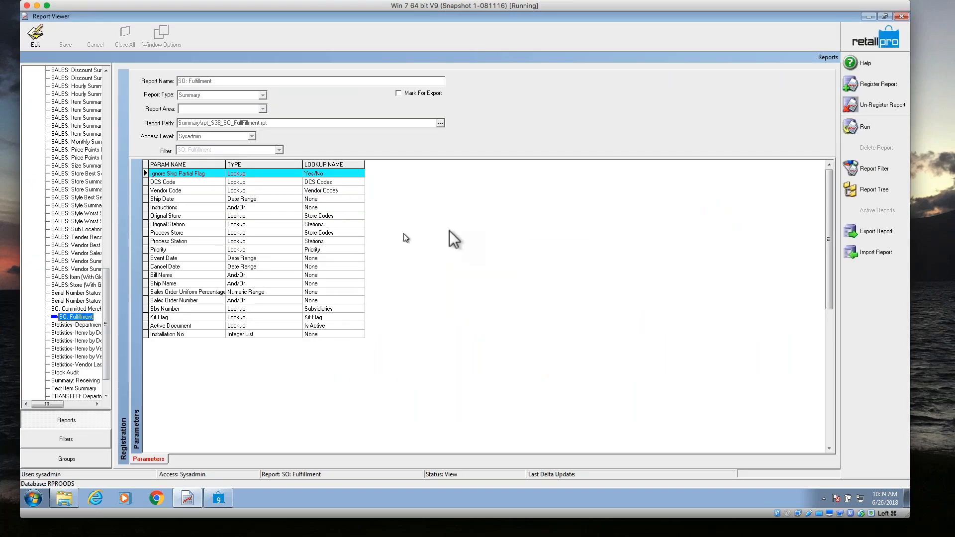
{"action": "left_click", "coordinate": [881, 126]}
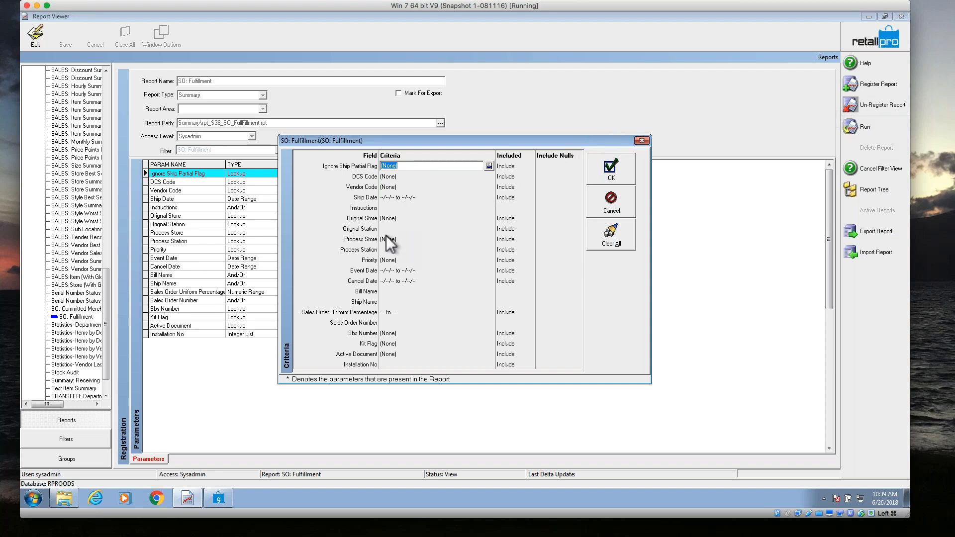
{"action": "left_click", "coordinate": [399, 185]}
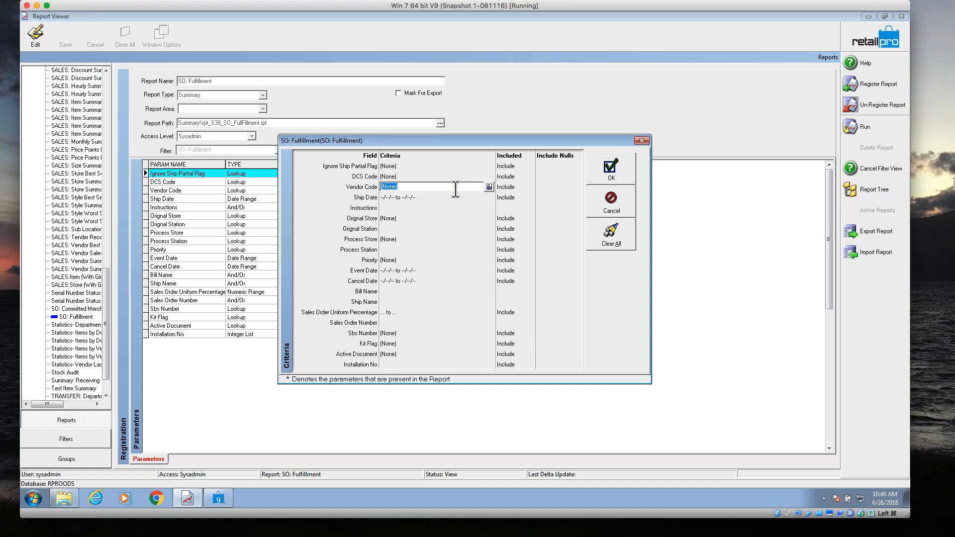
{"action": "left_click", "coordinate": [489, 187]}
{"action": "left_click", "coordinate": [532, 168]}
{"action": "left_click", "coordinate": [616, 177]}
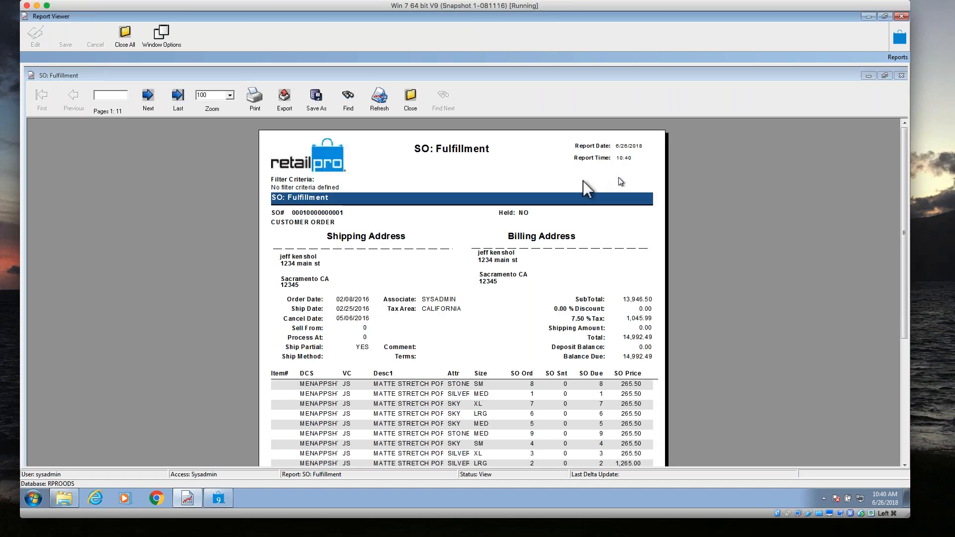
Examine the order totals, item quantities and deposits on pages 2 to 5 of the SO: Fulfillment report, and close the report.
{"action": "left_click", "coordinate": [148, 97]}
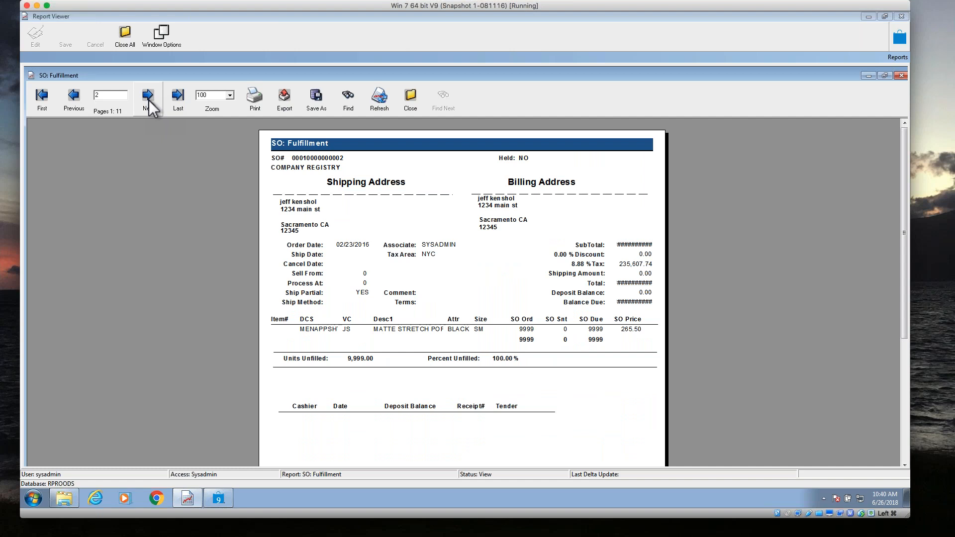
{"action": "left_click", "coordinate": [148, 98]}
{"action": "left_click", "coordinate": [148, 98]}
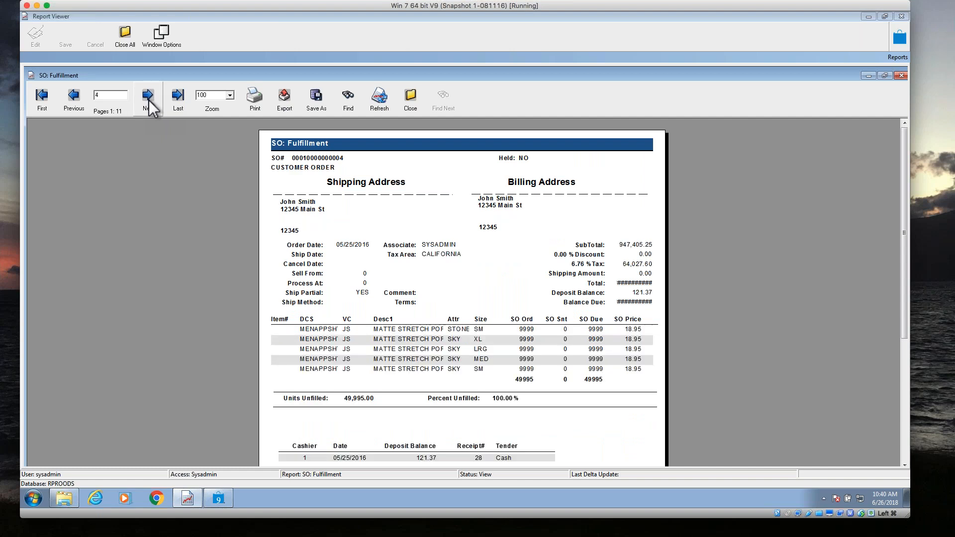
{"action": "left_click", "coordinate": [148, 97]}
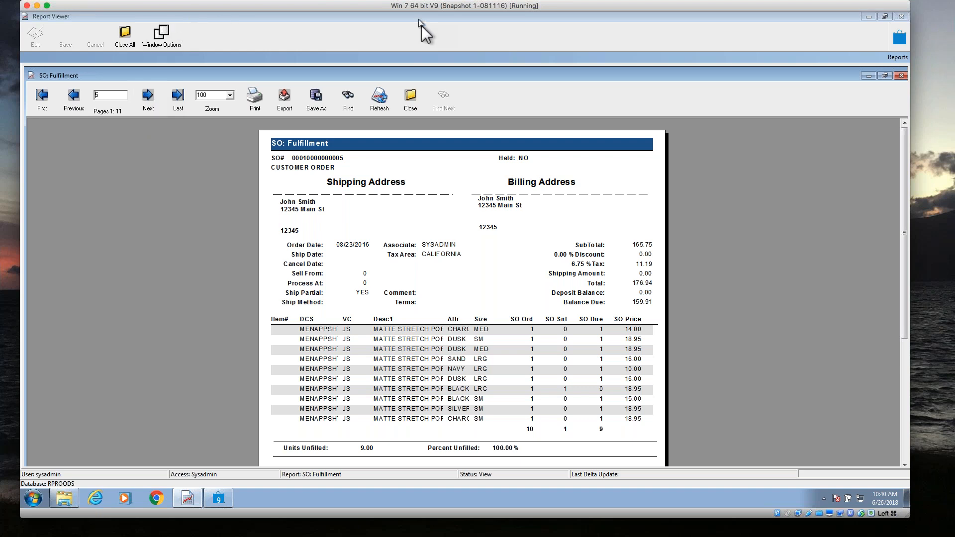
{"action": "left_click", "coordinate": [412, 100]}
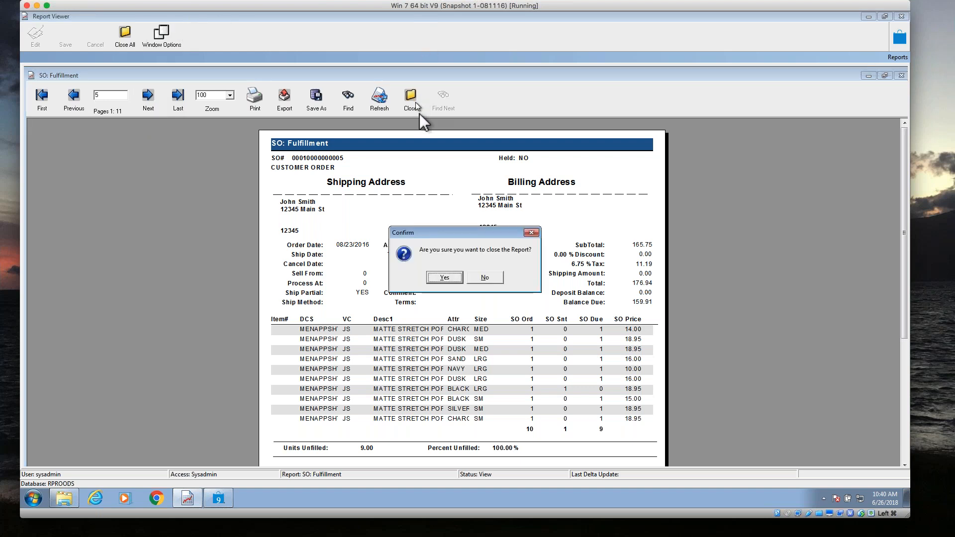
{"action": "left_click", "coordinate": [453, 280]}
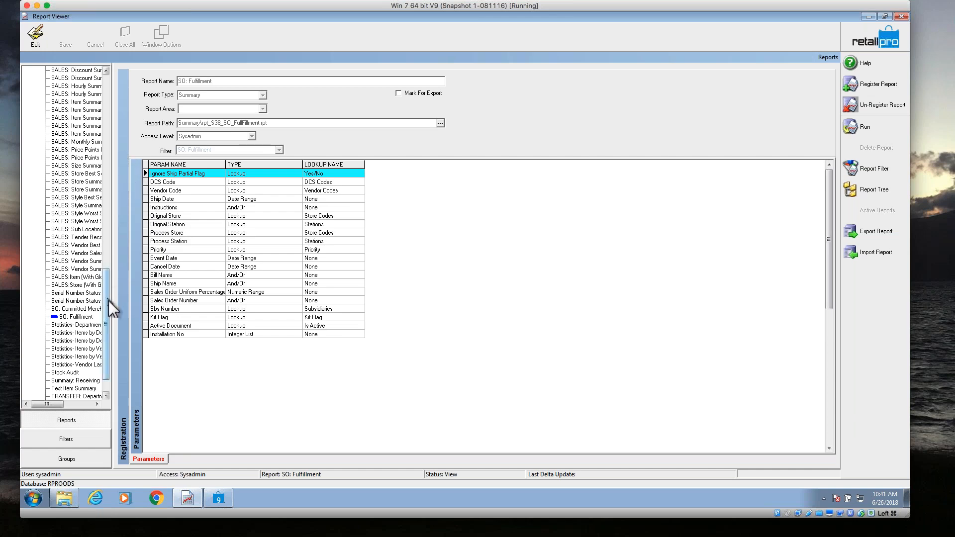
Look over the reports listed in the Journals and Summary groups of the report tree.
{"action": "left_click_drag", "start_coordinate": [107, 302], "coordinate": [107, 288]}
{"action": "left_click_drag", "start_coordinate": [116, 222], "coordinate": [127, 160]}
{"action": "left_click", "coordinate": [35, 165]}
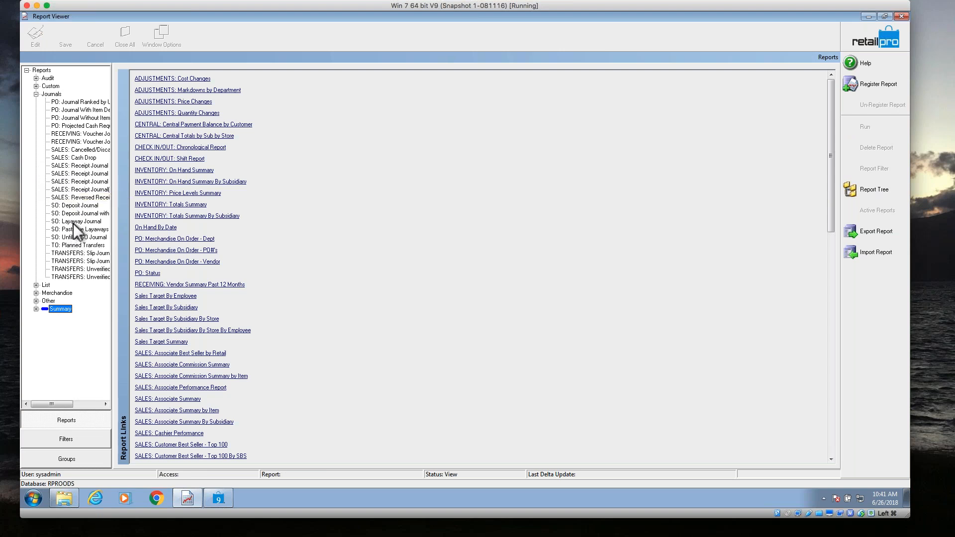
{"action": "left_click", "coordinate": [211, 444]}
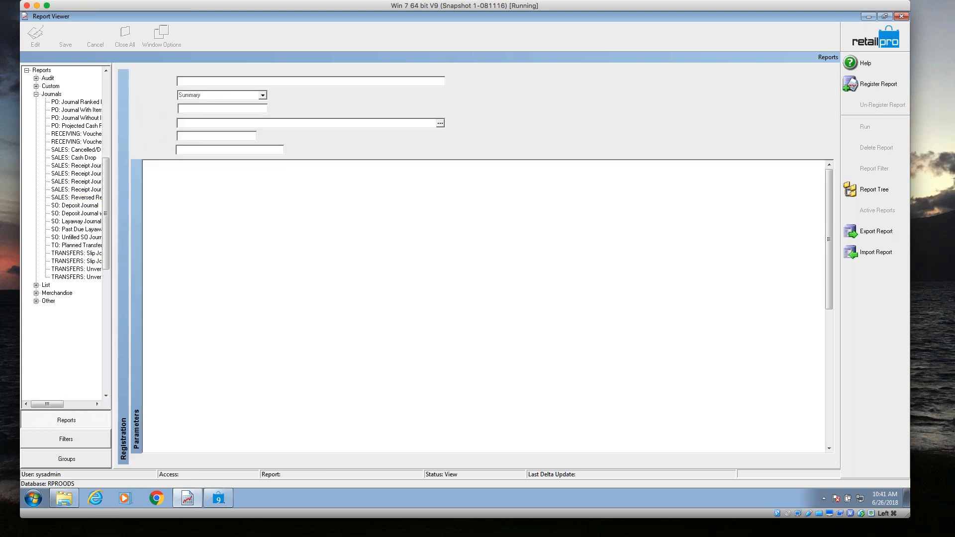
Switch to Retail Pro, discard the empty new receipt, and display the list of sales orders.
{"action": "left_click", "coordinate": [218, 499]}
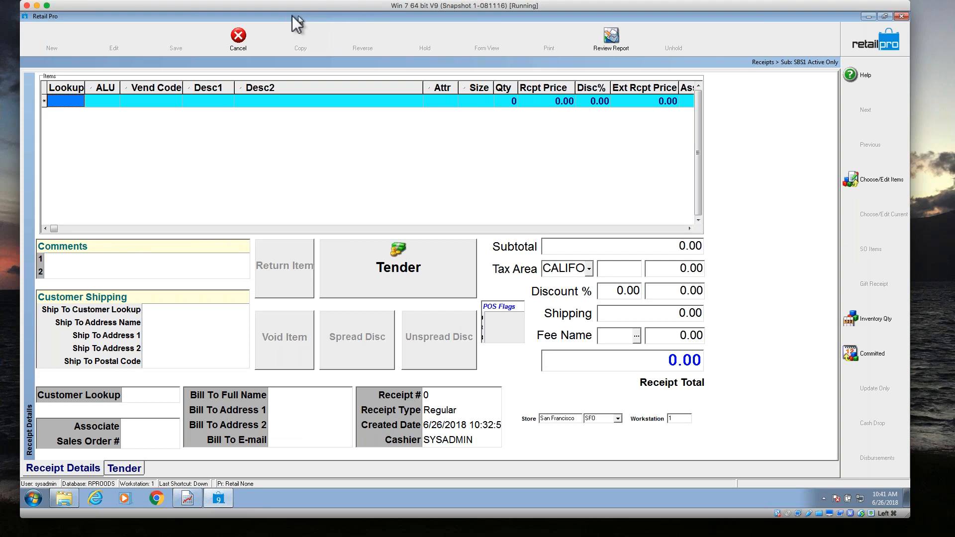
{"action": "left_click", "coordinate": [244, 39]}
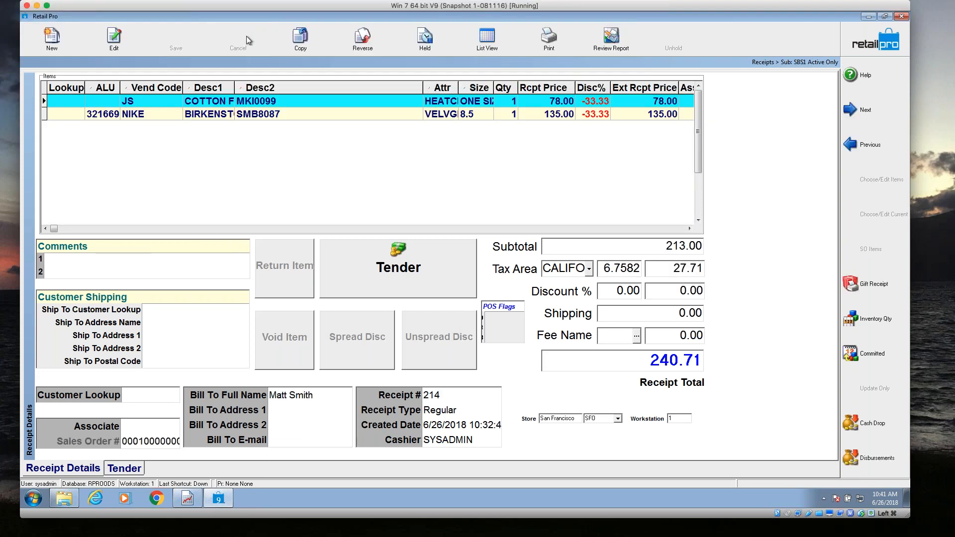
{"action": "left_click", "coordinate": [865, 39]}
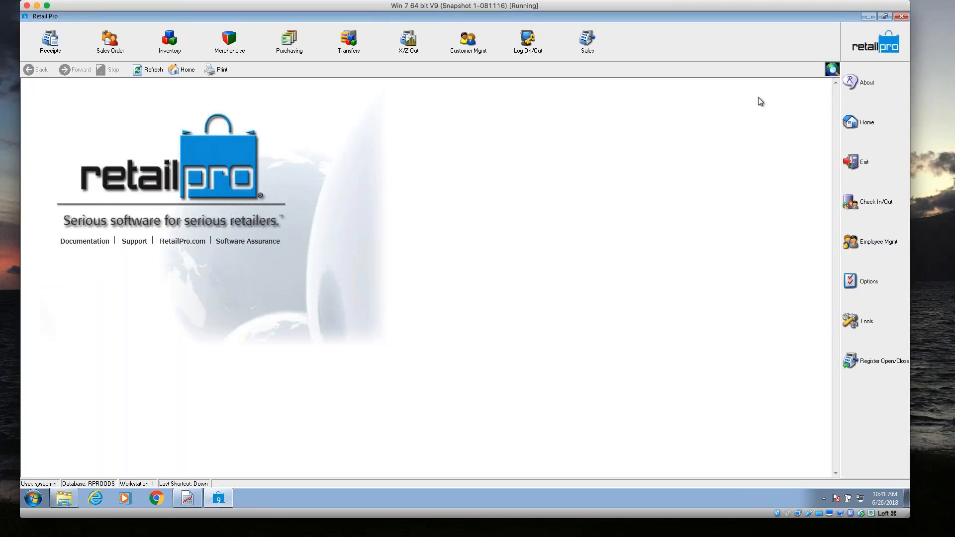
{"action": "left_click", "coordinate": [120, 45]}
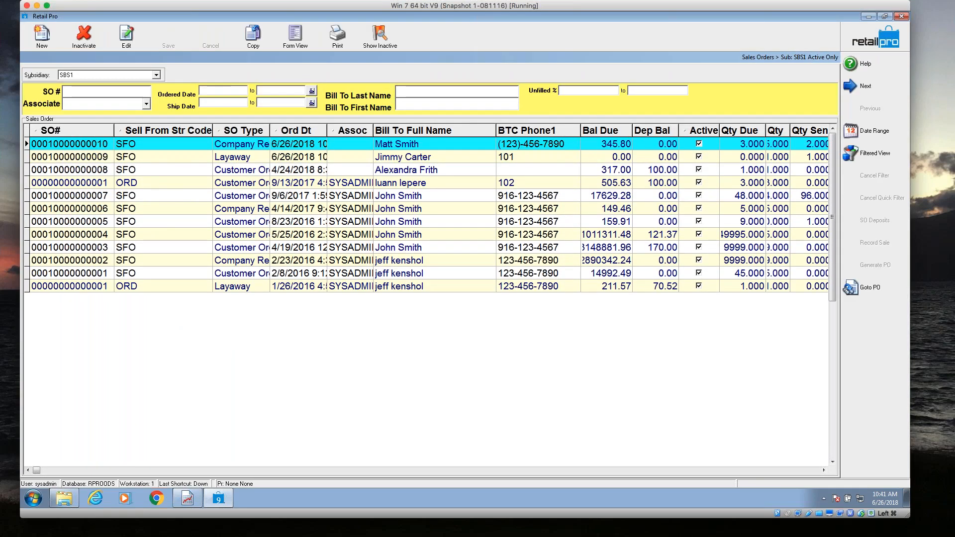
Add Ship Date to the active filter elements of the sales orders filtered view, and return to its criteria.
{"action": "left_click", "coordinate": [860, 153]}
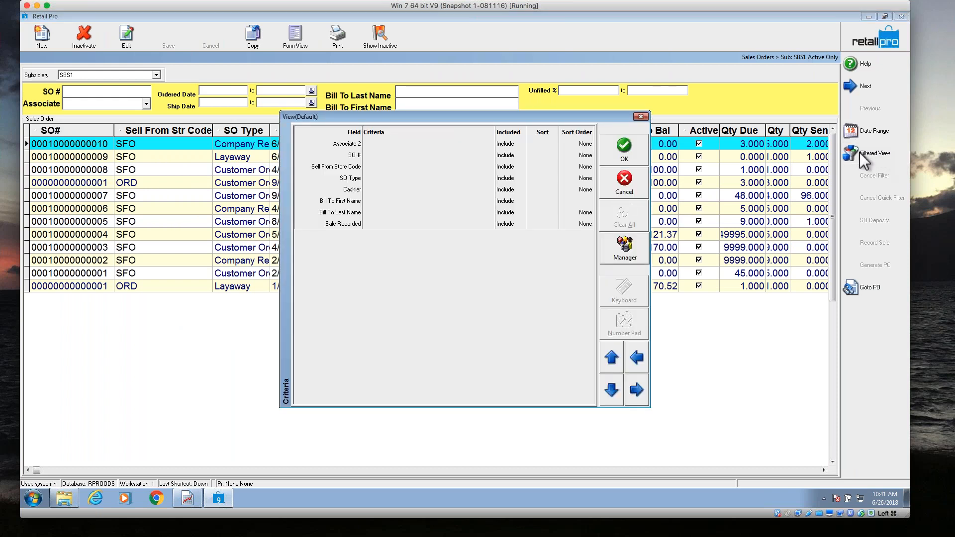
{"action": "right_click", "coordinate": [436, 183]}
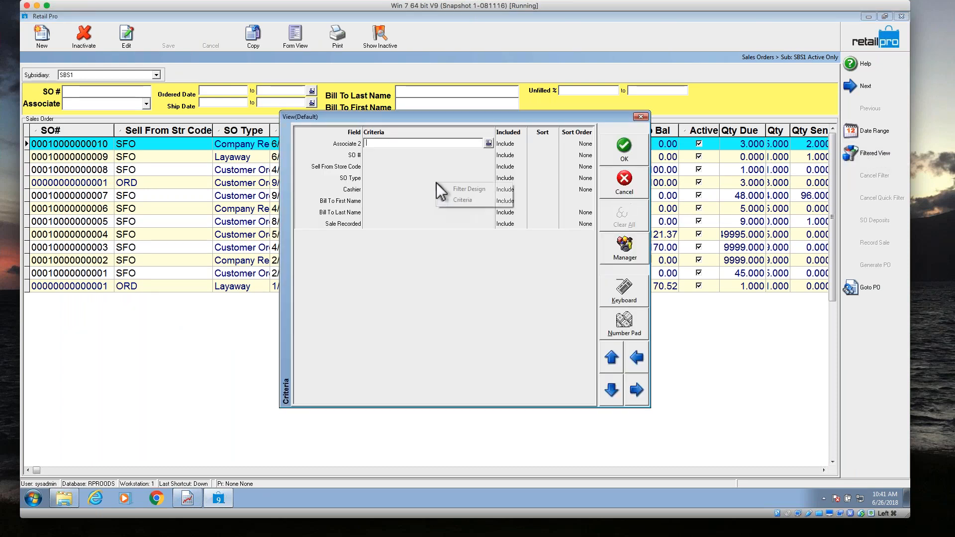
{"action": "left_click", "coordinate": [465, 189]}
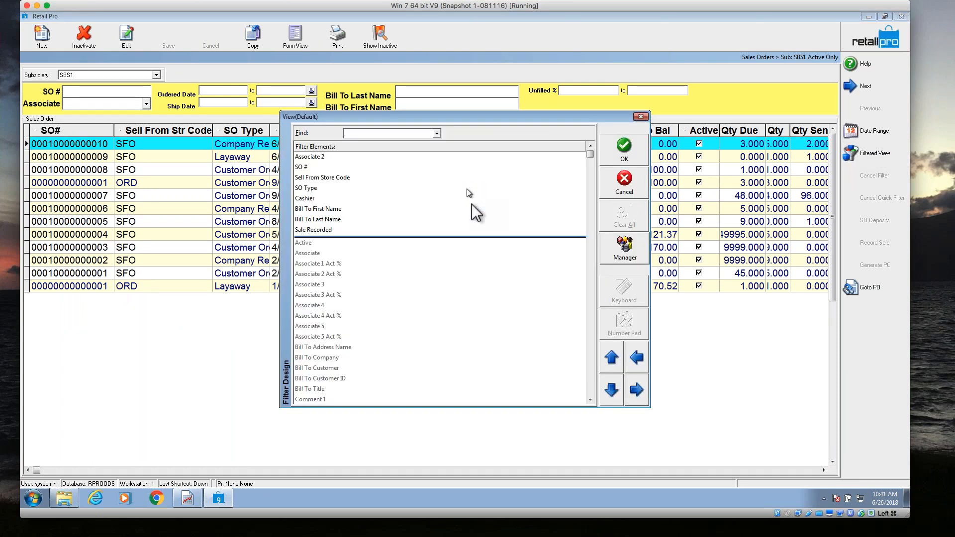
{"action": "left_click", "coordinate": [591, 390]}
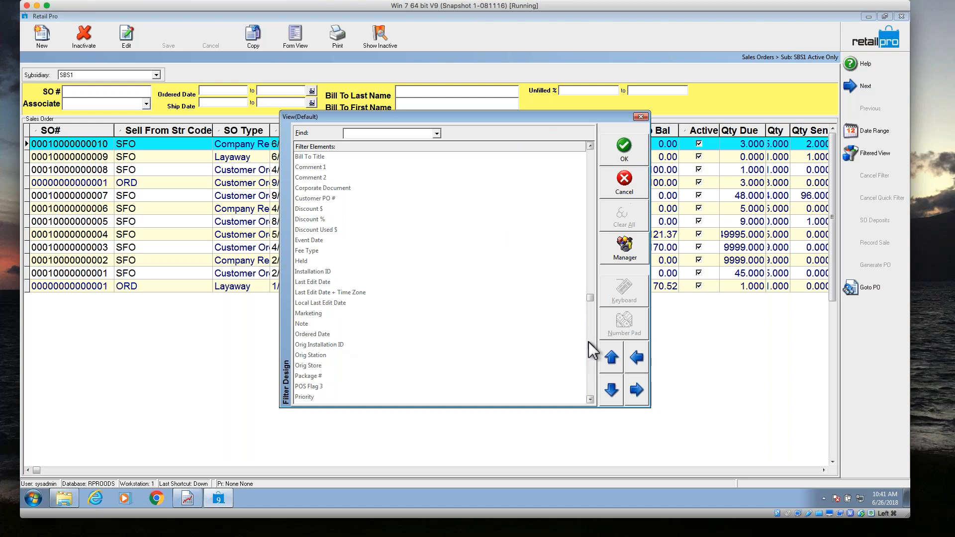
{"action": "left_click", "coordinate": [589, 174]}
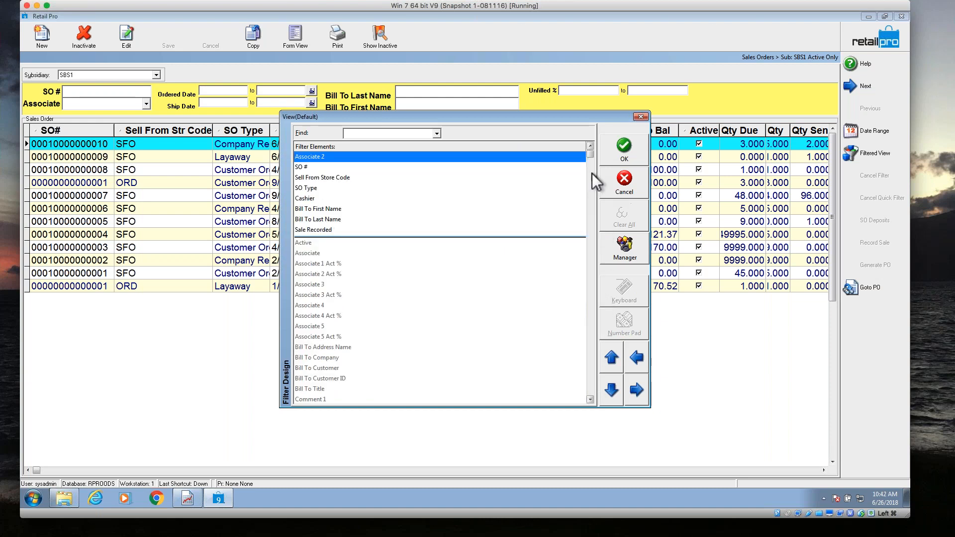
{"action": "left_click", "coordinate": [590, 399]}
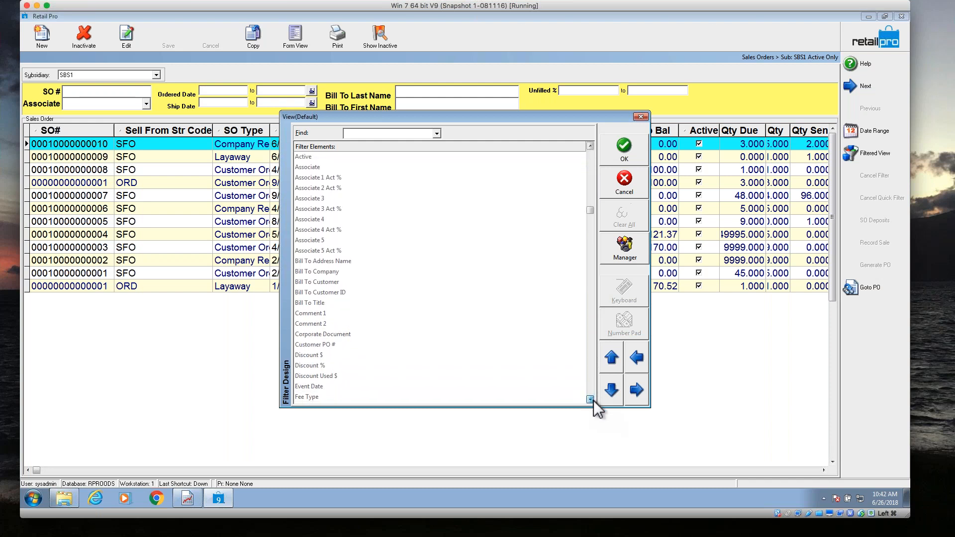
{"action": "left_click", "coordinate": [589, 388]}
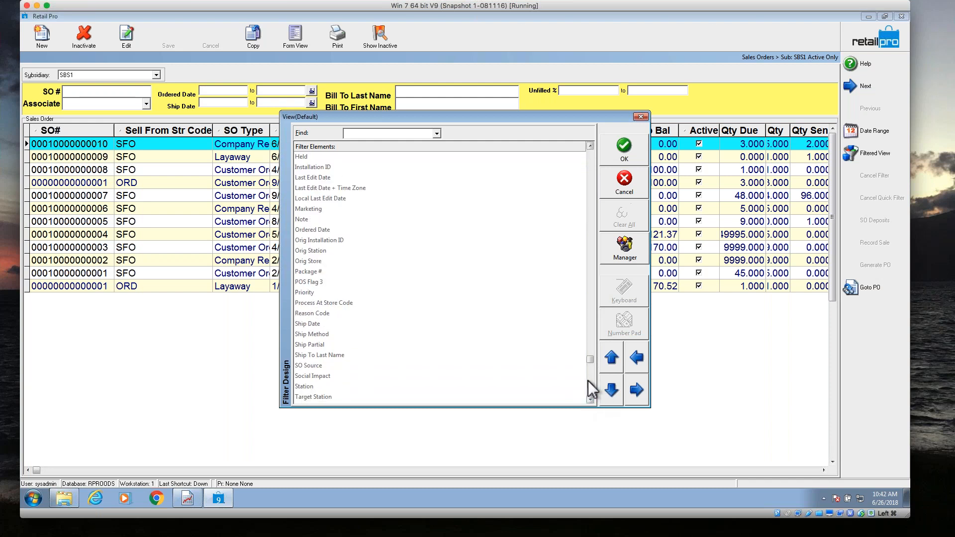
{"action": "left_click", "coordinate": [323, 326]}
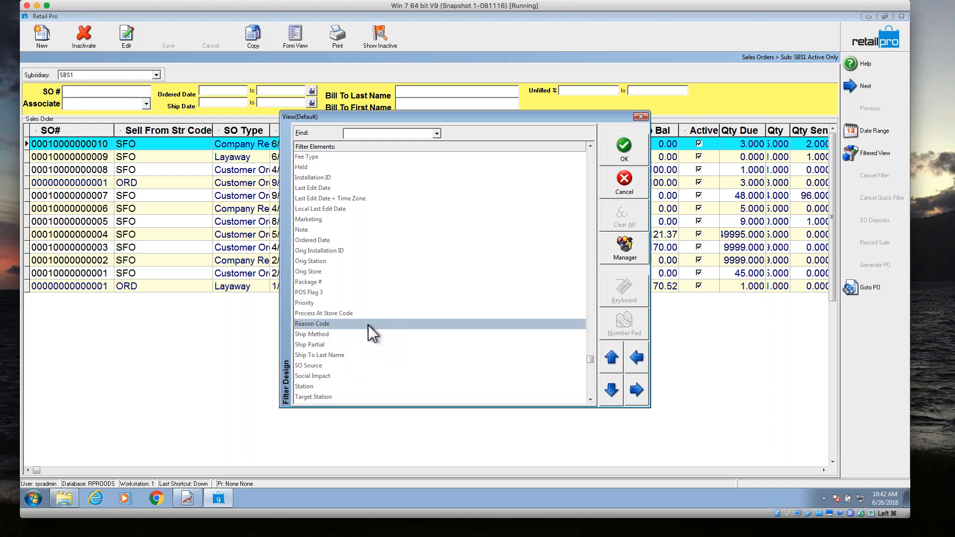
{"action": "right_click", "coordinate": [388, 282]}
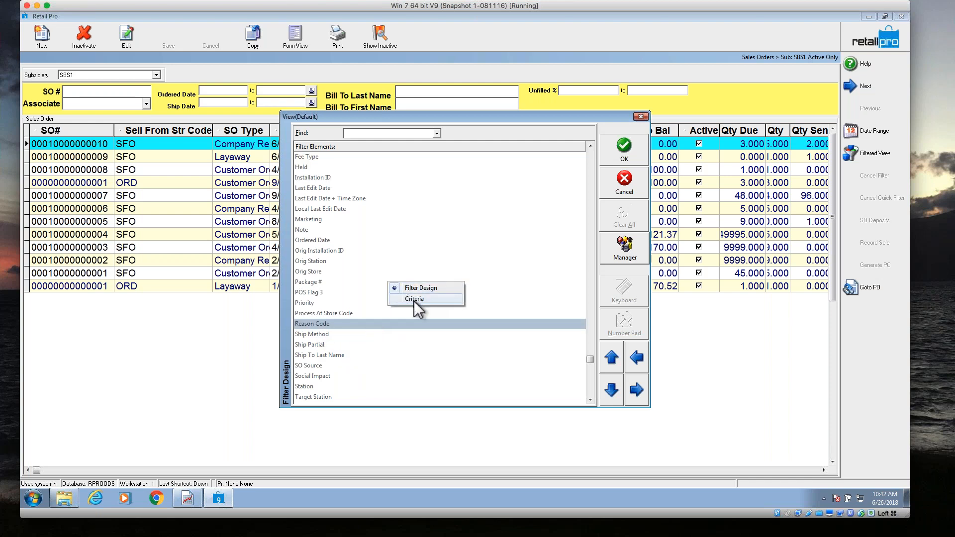
{"action": "left_click", "coordinate": [414, 300]}
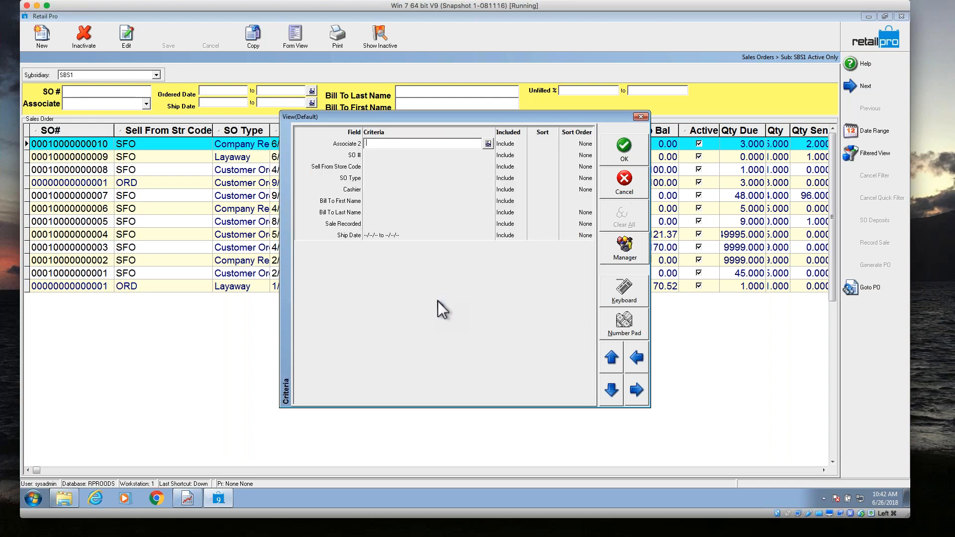
Filter the sales orders by a Ship Date from 1/1/2001 to 6/26/2018.
{"action": "left_click", "coordinate": [386, 233]}
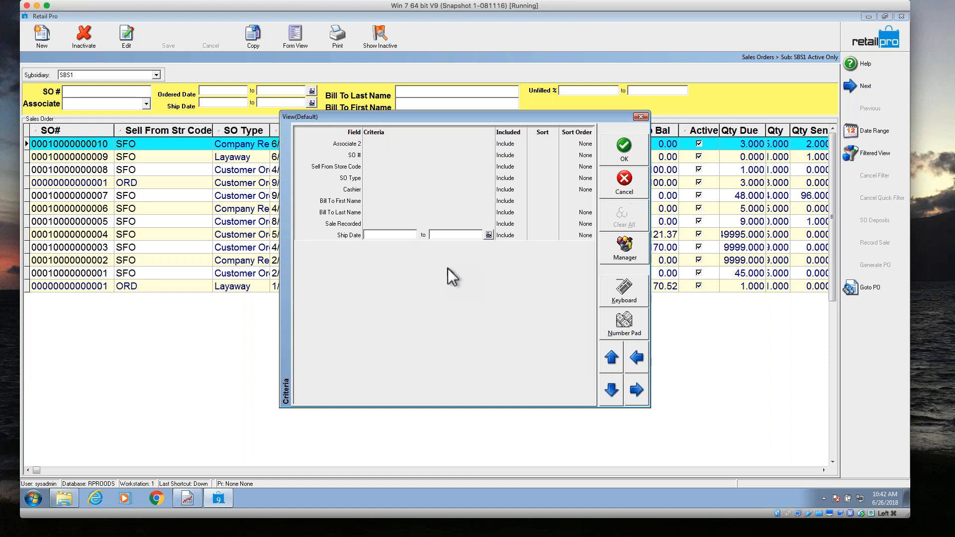
{"action": "type", "text": "010101"}
{"action": "key", "text": "Tab"}
{"action": "key", "text": "t"}
{"action": "left_click", "coordinate": [624, 149]}
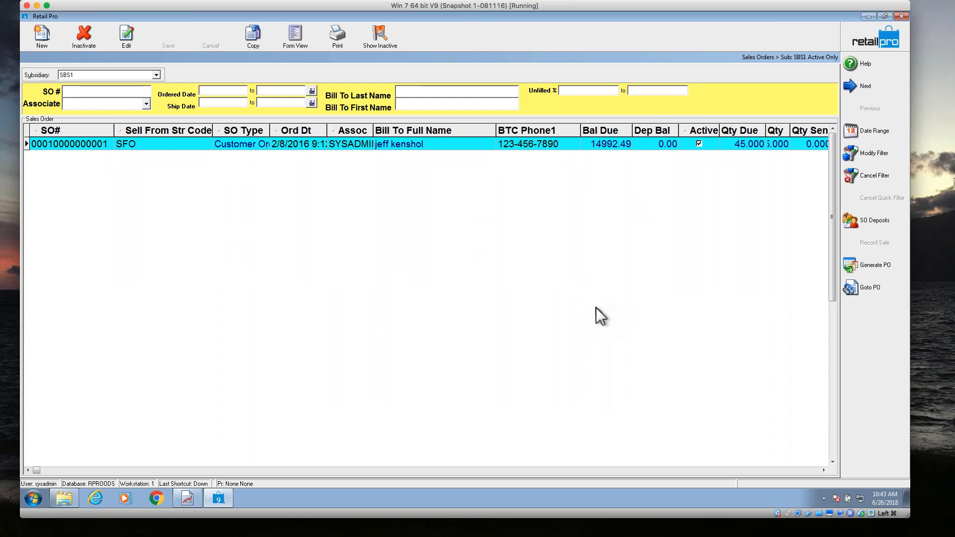
Display the filtered sales order in form view and examine its ship, cancel and ordered dates.
{"action": "left_click", "coordinate": [305, 35]}
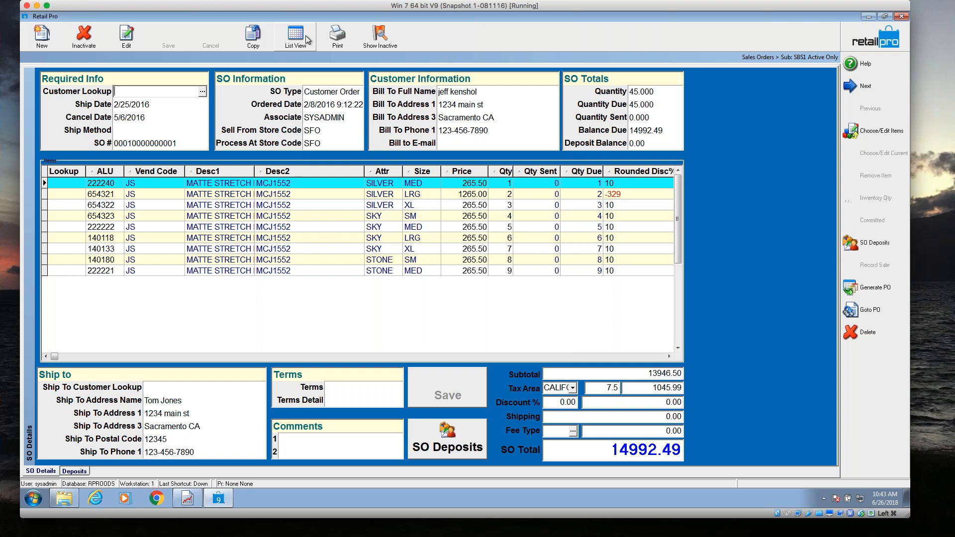
{"action": "left_click", "coordinate": [140, 103]}
{"action": "left_click", "coordinate": [141, 117]}
{"action": "left_click", "coordinate": [140, 103]}
{"action": "left_click", "coordinate": [141, 118]}
{"action": "left_click", "coordinate": [150, 103]}
{"action": "left_click", "coordinate": [147, 117]}
{"action": "left_click", "coordinate": [324, 104]}
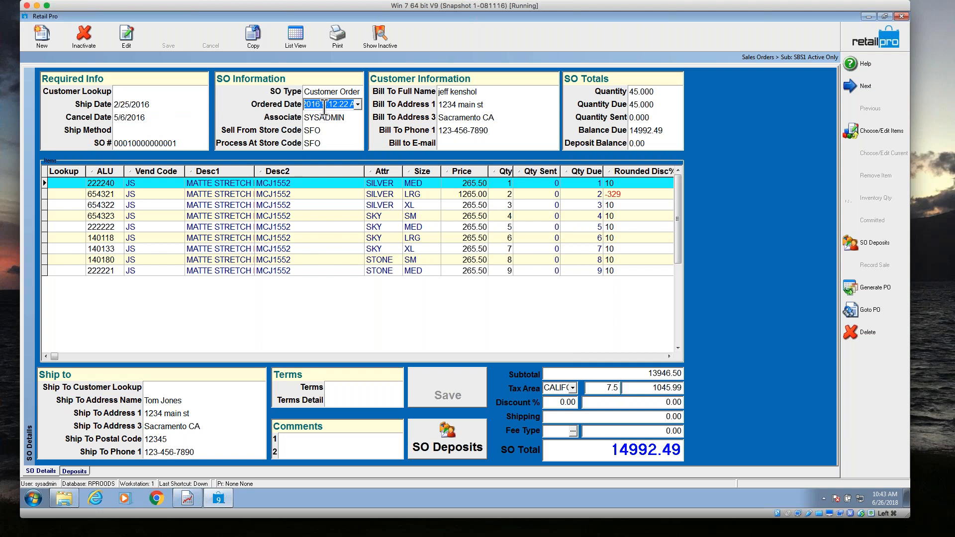
{"action": "left_click", "coordinate": [151, 118]}
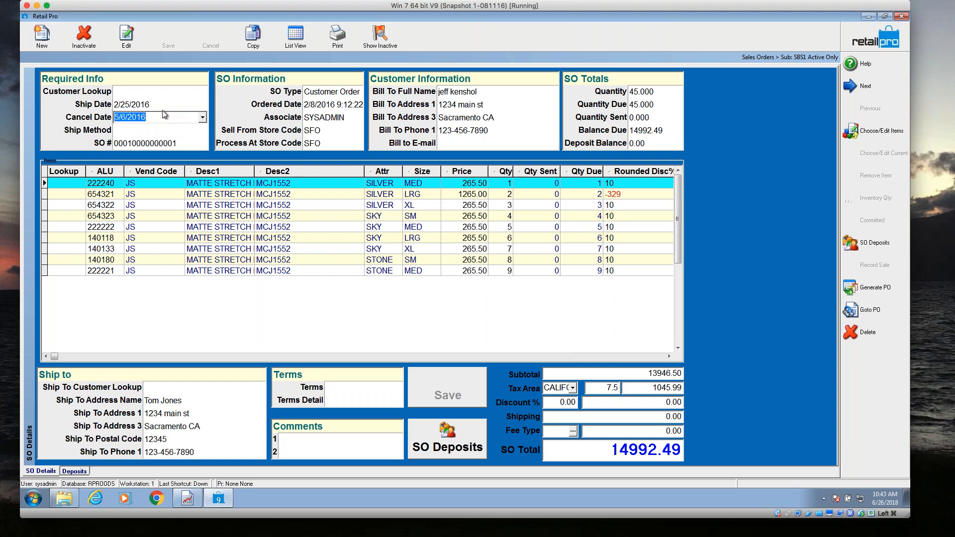
Replace the sales order's SO # with the customer's last name, and save the order.
{"action": "left_click", "coordinate": [158, 91]}
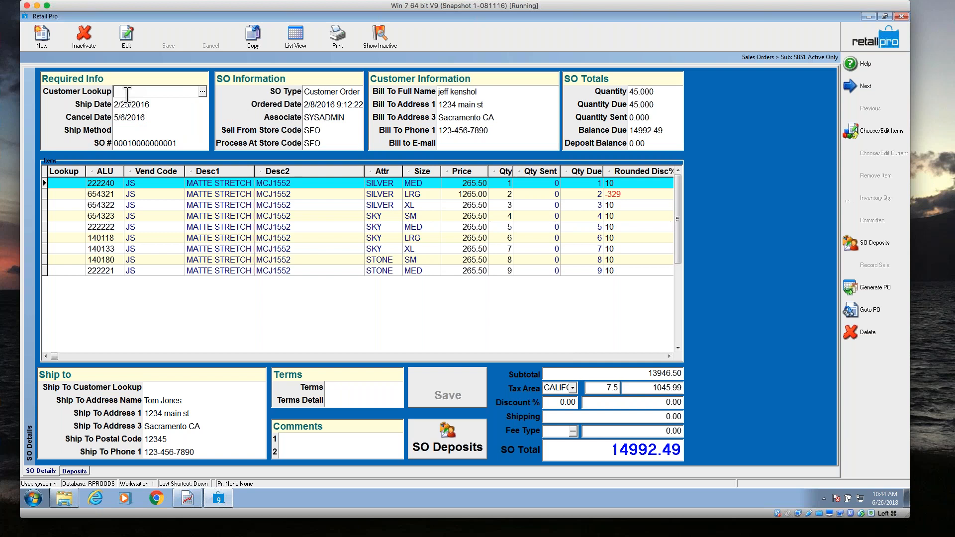
{"action": "key", "text": "Tab"}
{"action": "key", "text": "Tab"}
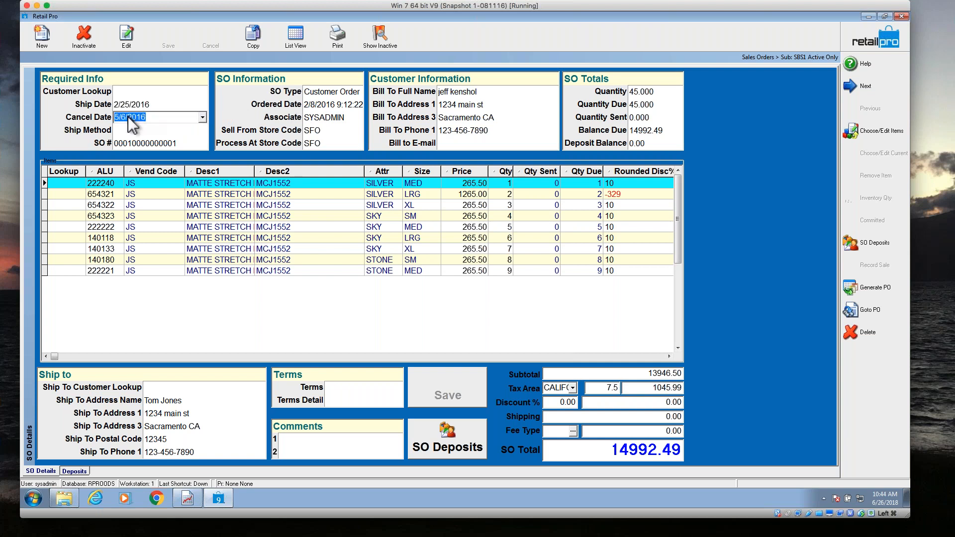
{"action": "key", "text": "Tab"}
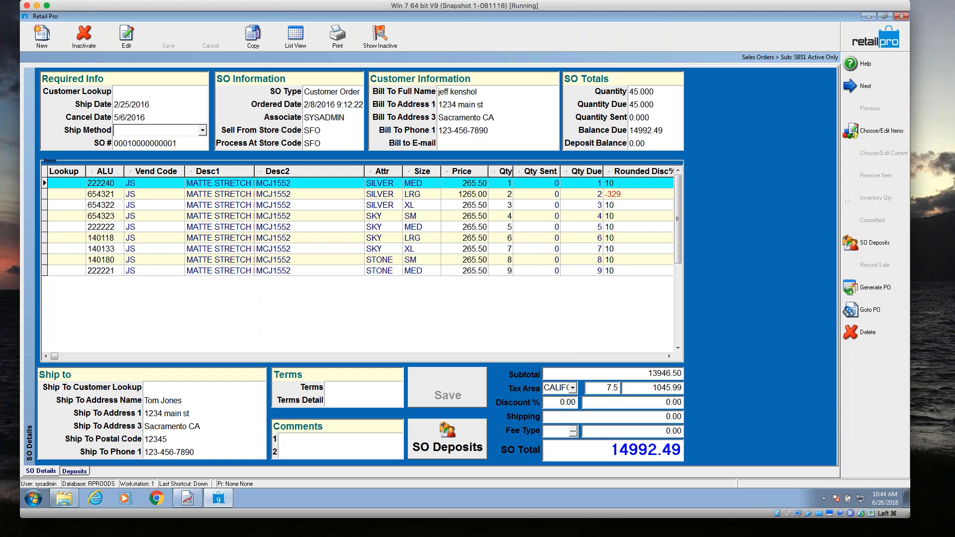
{"action": "key", "text": "Tab"}
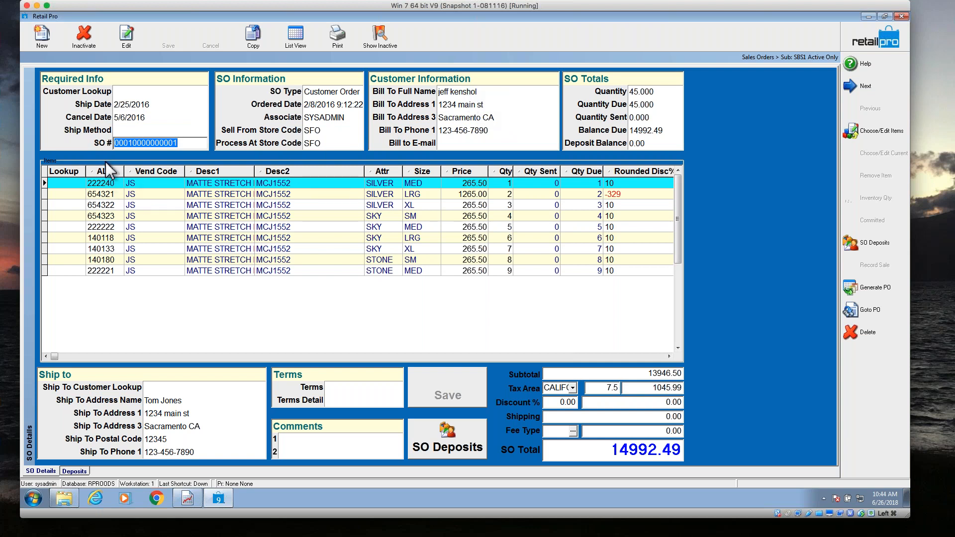
{"action": "type", "text": "Kenshol"}
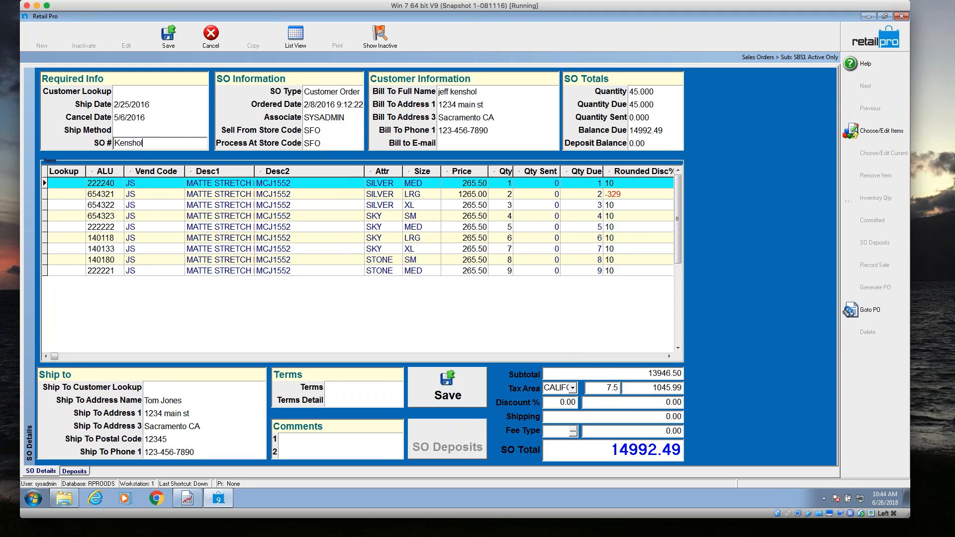
{"action": "key", "text": "Tab"}
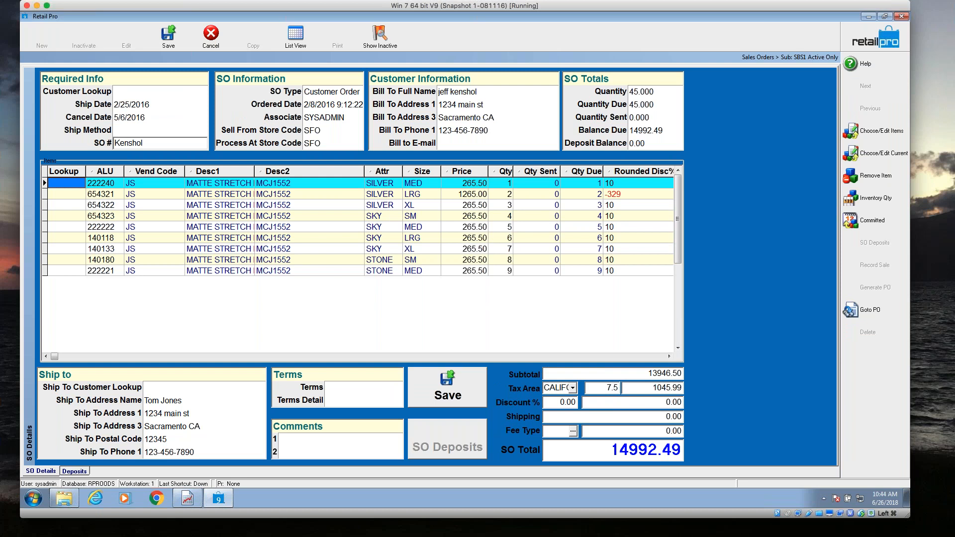
{"action": "left_click", "coordinate": [167, 38]}
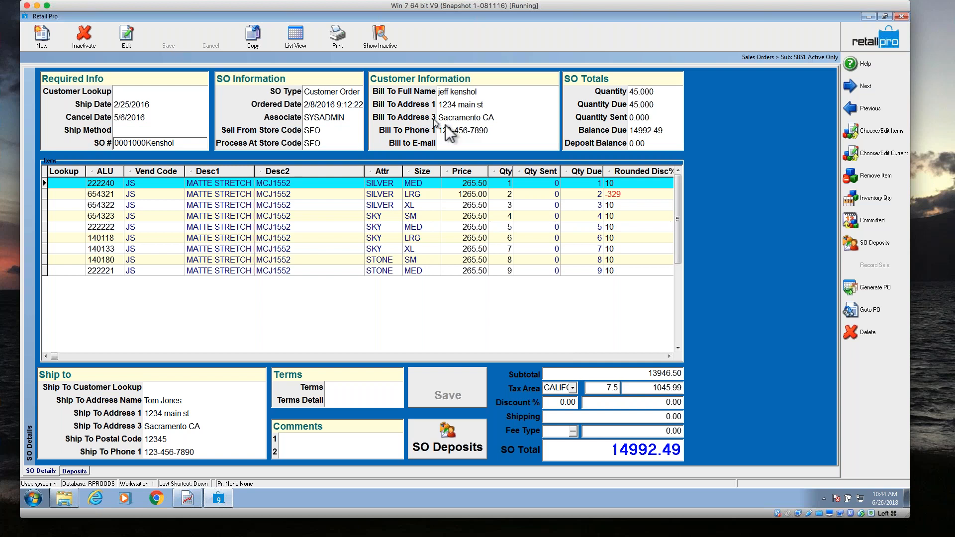
{"action": "left_click", "coordinate": [872, 297]}
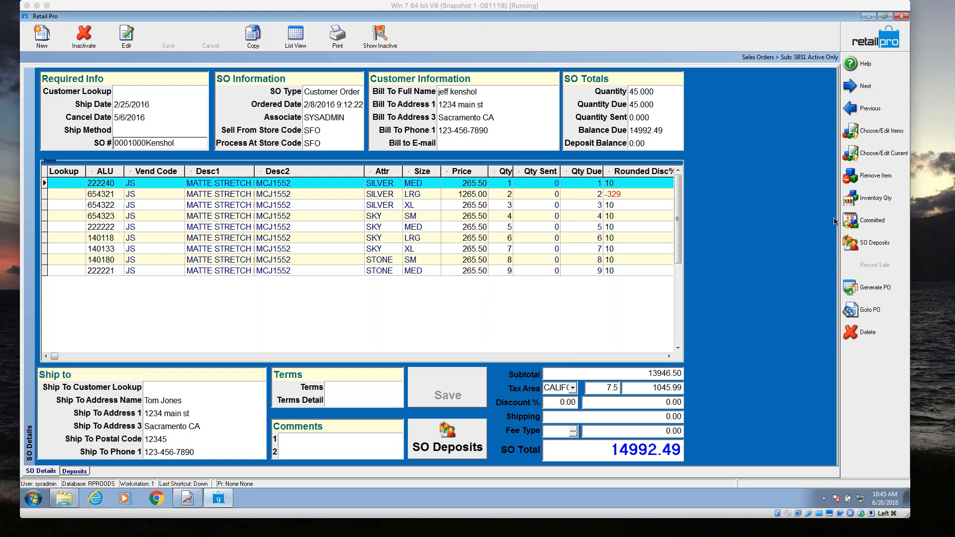
Review the renumbered sales order in list view and form view, and return to the home screen.
{"action": "left_click", "coordinate": [296, 37]}
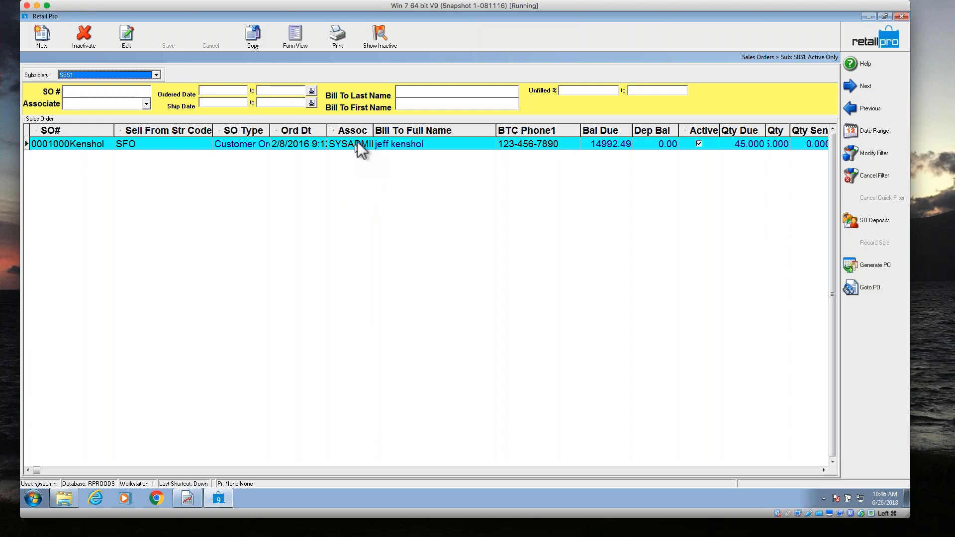
{"action": "left_click", "coordinate": [295, 35]}
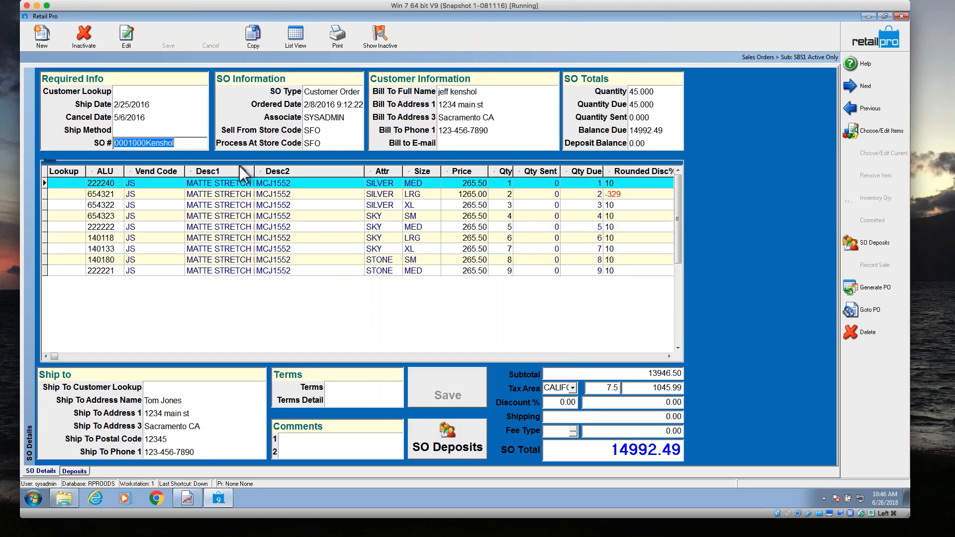
{"action": "left_click", "coordinate": [144, 104]}
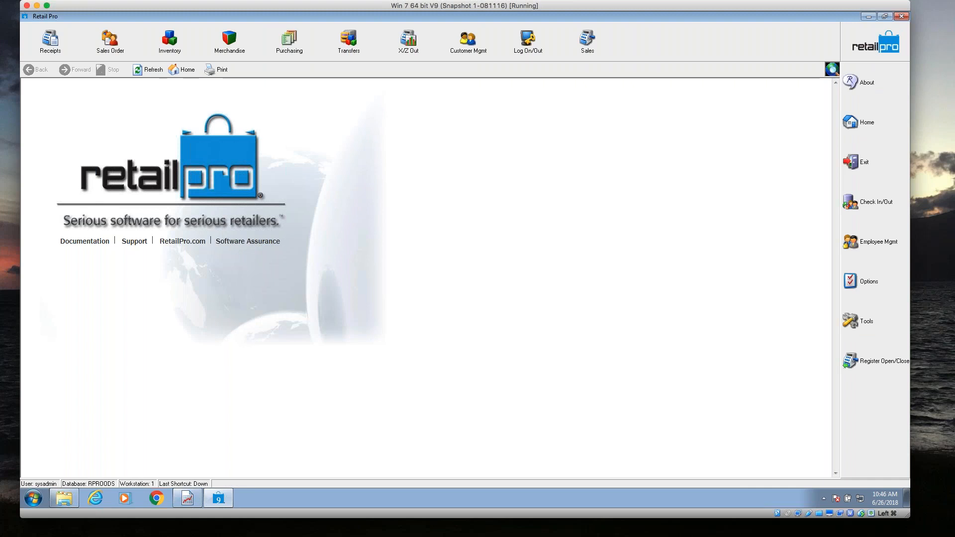
Switch to the V9 - Sales Orders outline in Pages, highlight the Deleting Sales Orders topic, and move the document out of view.
{"action": "left_click_drag", "start_coordinate": [1, 59], "coordinate": [236, 40]}
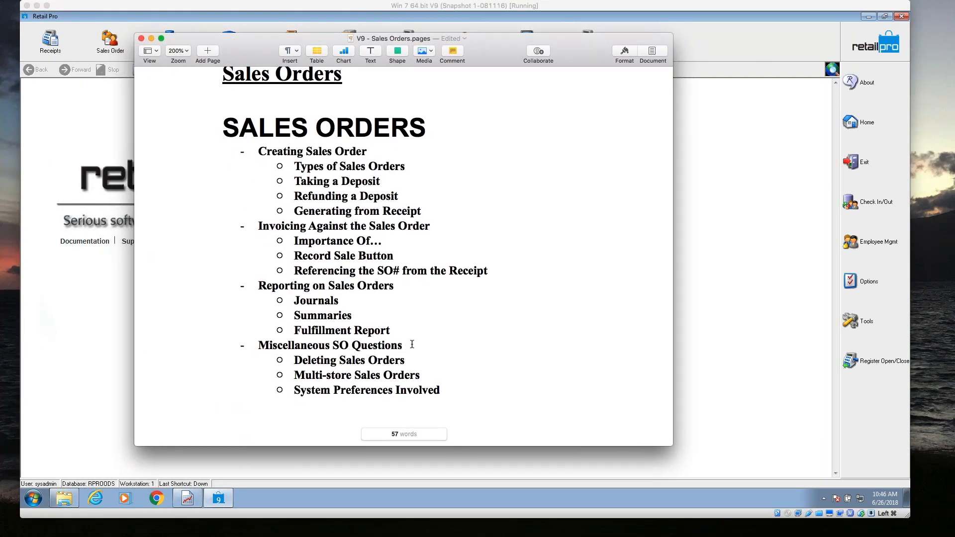
{"action": "double_click", "coordinate": [414, 360]}
{"action": "left_click_drag", "start_coordinate": [414, 361], "coordinate": [294, 361]}
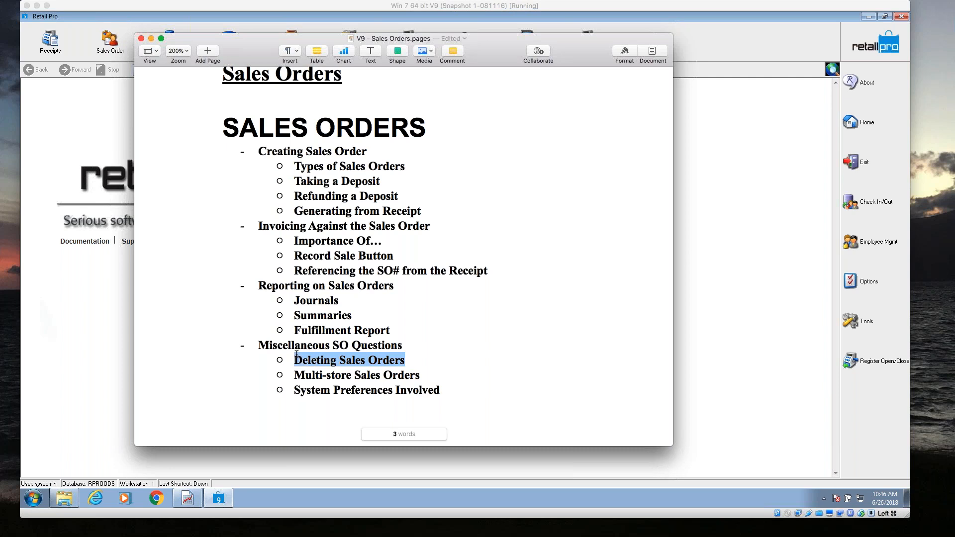
{"action": "left_click_drag", "start_coordinate": [465, 45], "coordinate": [0, 30]}
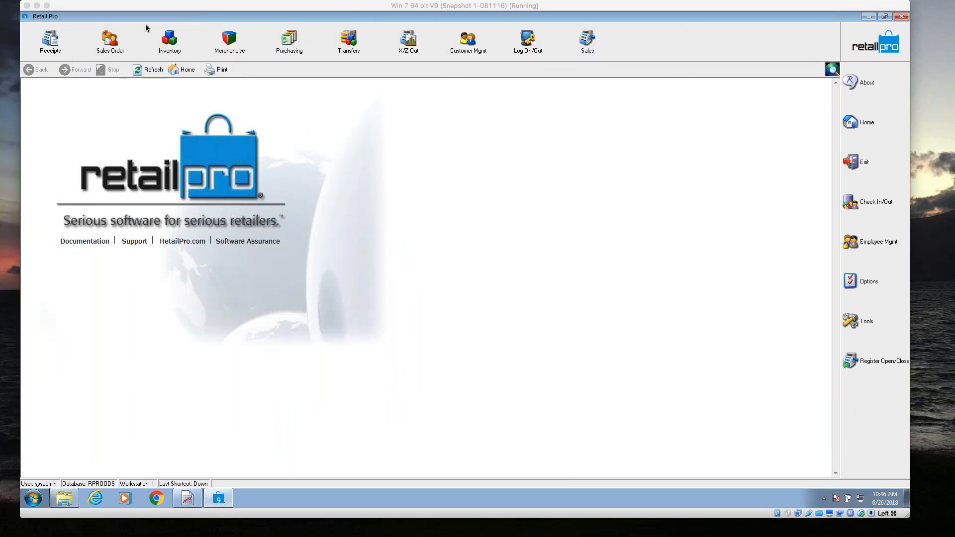
Open the 4/24/2018 customer order from the sales orders list in form view.
{"action": "left_click", "coordinate": [114, 42]}
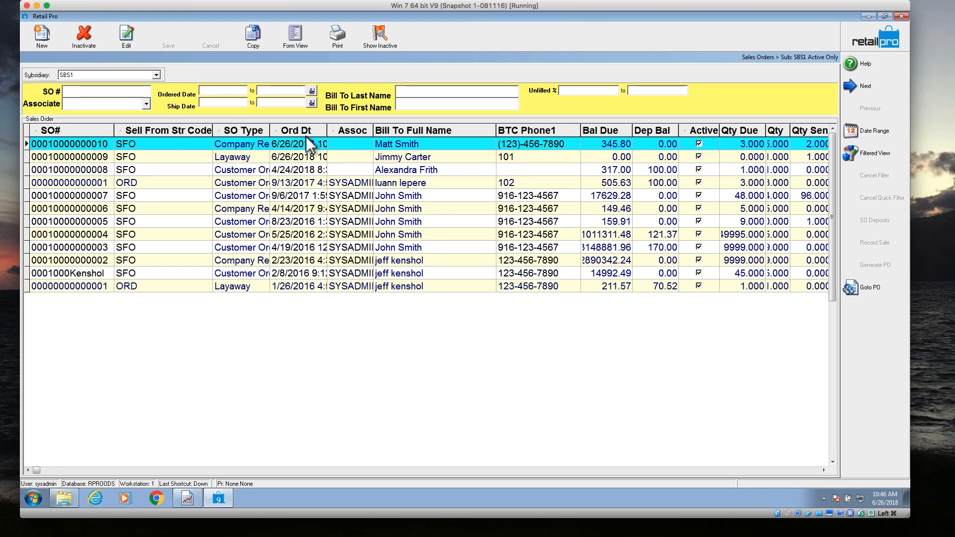
{"action": "left_click", "coordinate": [266, 172]}
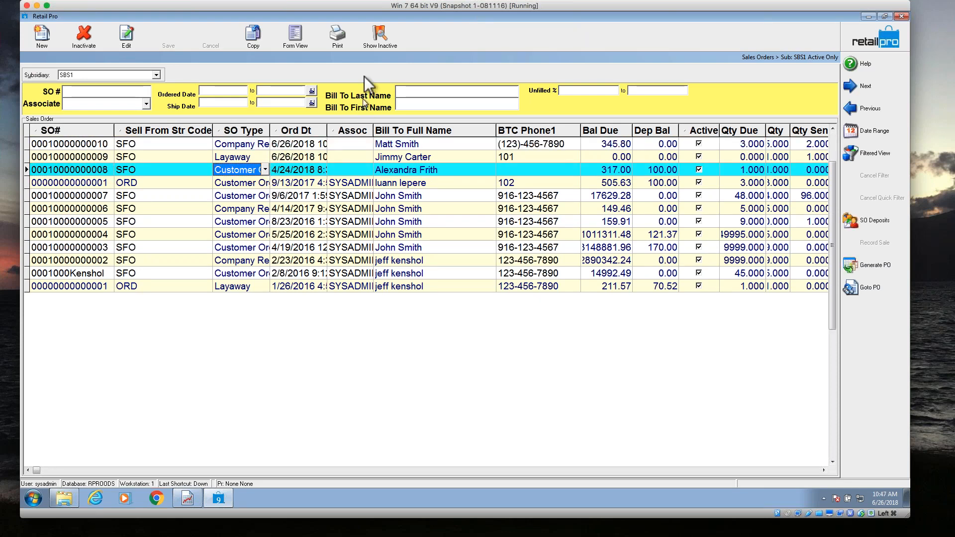
{"action": "left_click", "coordinate": [299, 39]}
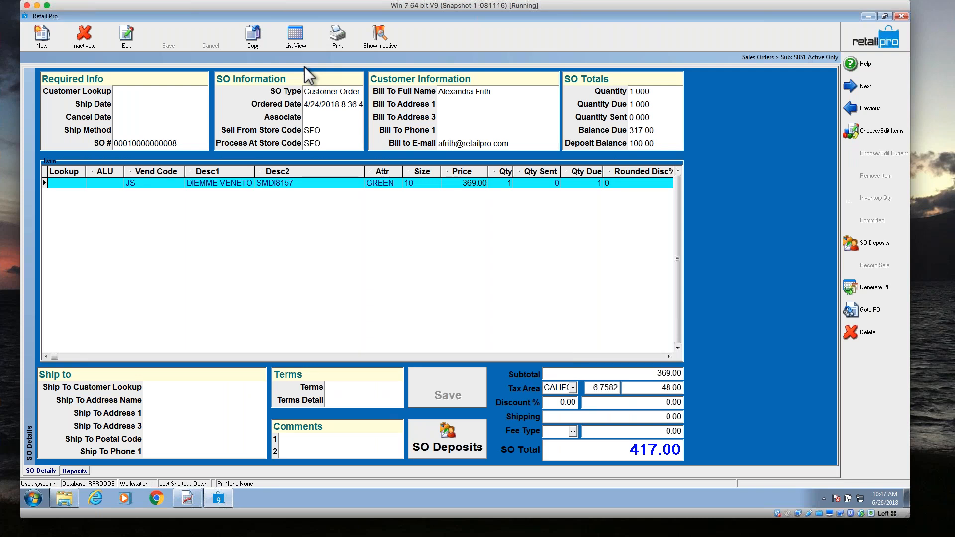
Set the order's Sell From Store Code and Process At Store Code to LAX.
{"action": "left_click", "coordinate": [316, 130]}
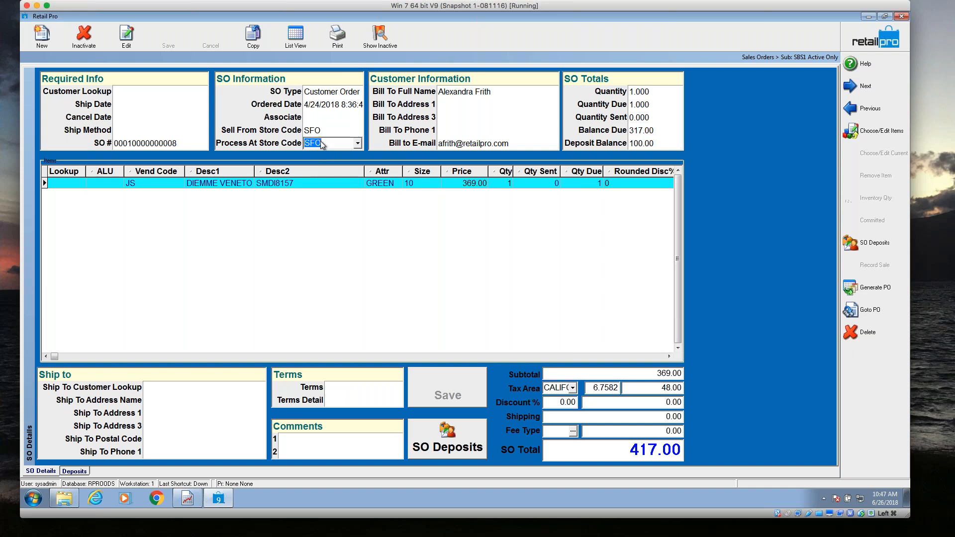
{"action": "key", "text": "Tab"}
{"action": "left_click", "coordinate": [331, 131]}
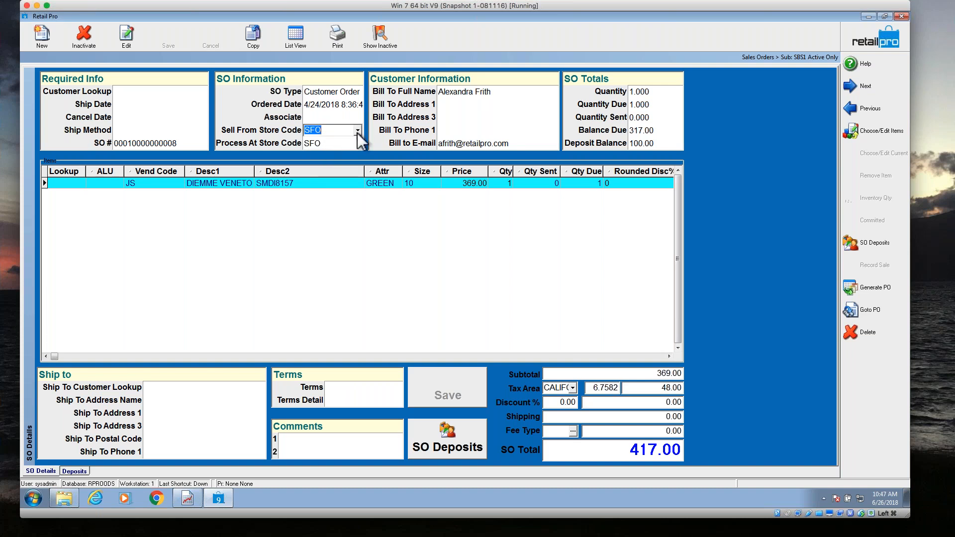
{"action": "left_click", "coordinate": [357, 130]}
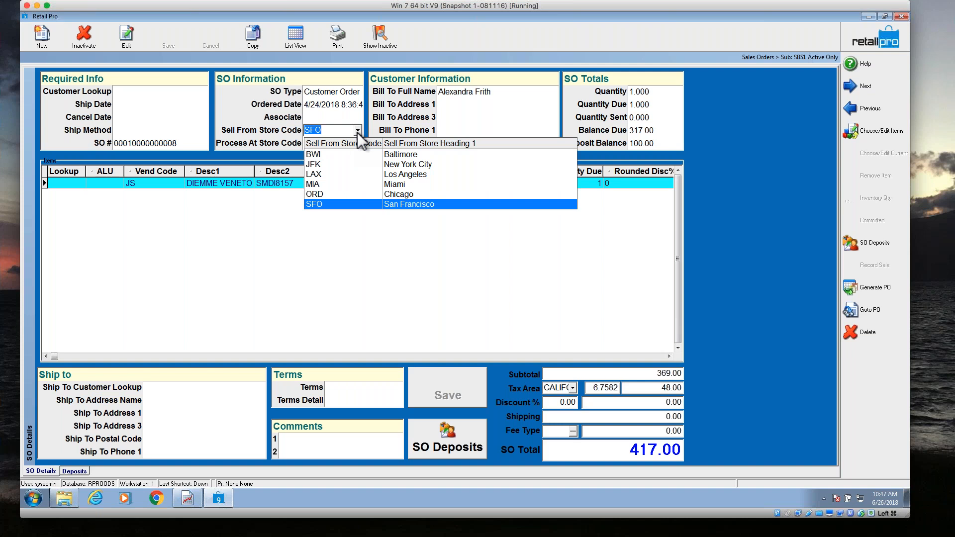
{"action": "left_click", "coordinate": [324, 177]}
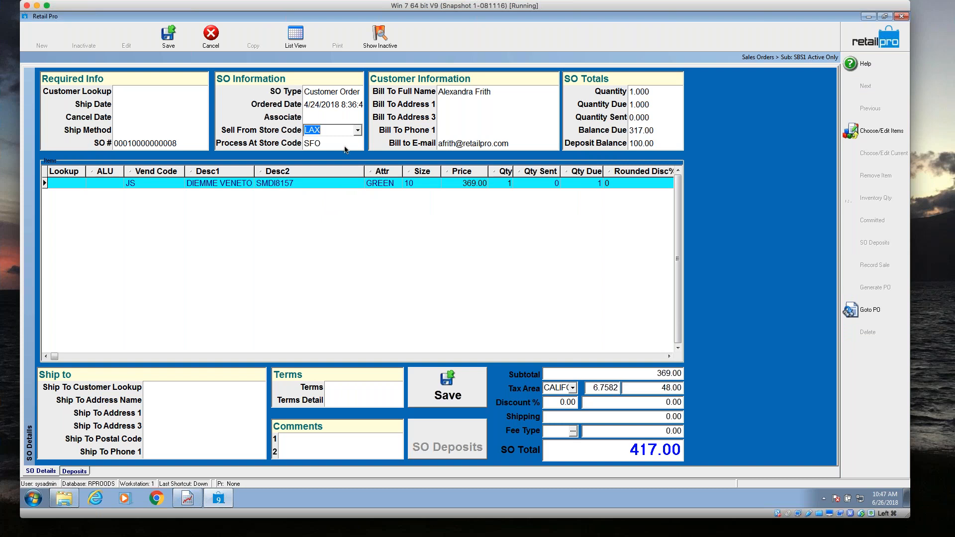
{"action": "key", "text": "Tab"}
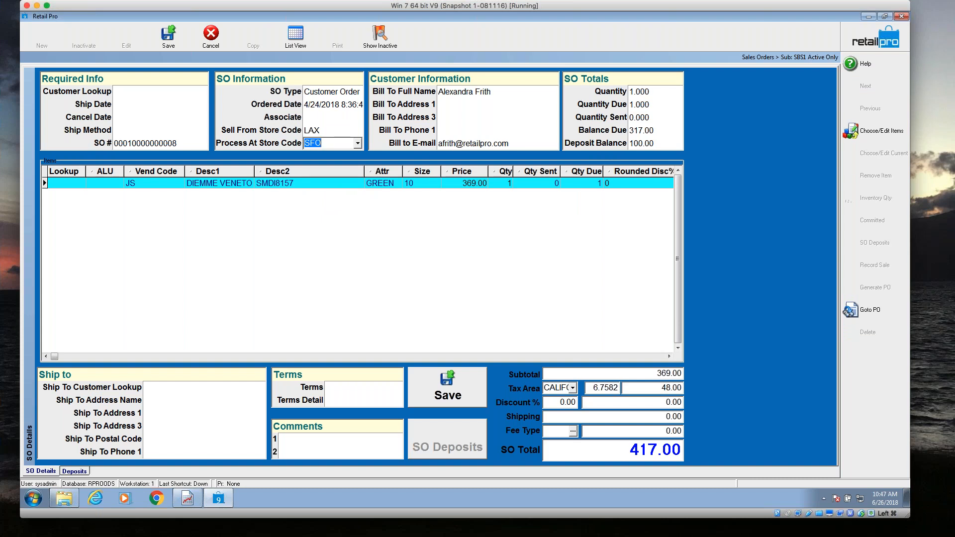
{"action": "left_click", "coordinate": [357, 144]}
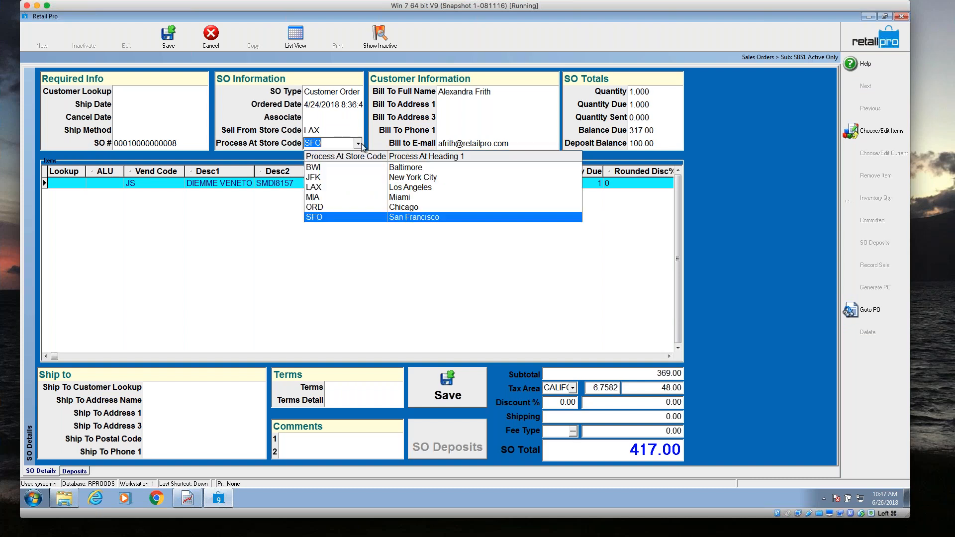
{"action": "left_click", "coordinate": [313, 188]}
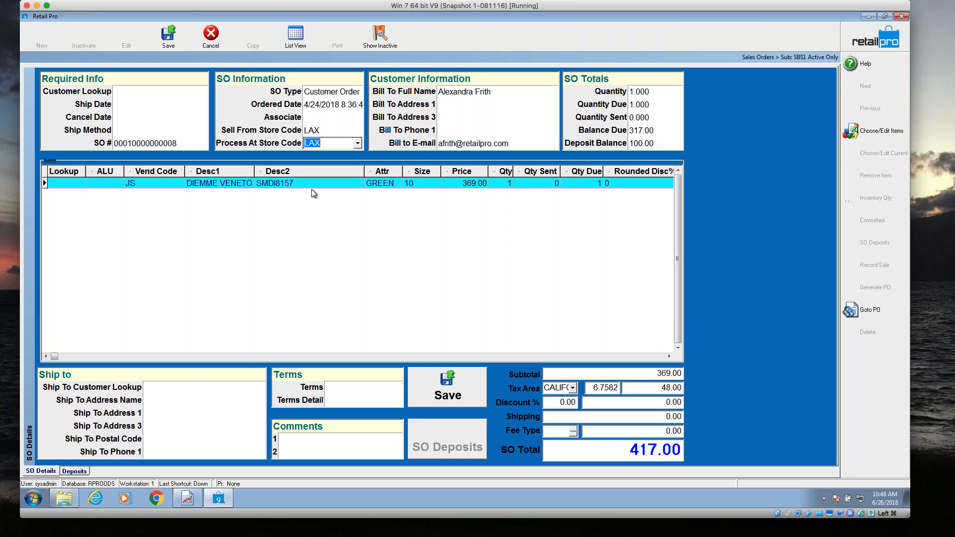
Set the Sell From Store Code to SFO, and cancel editing the order, discarding all its changes.
{"action": "left_click", "coordinate": [342, 130]}
{"action": "left_click", "coordinate": [356, 130]}
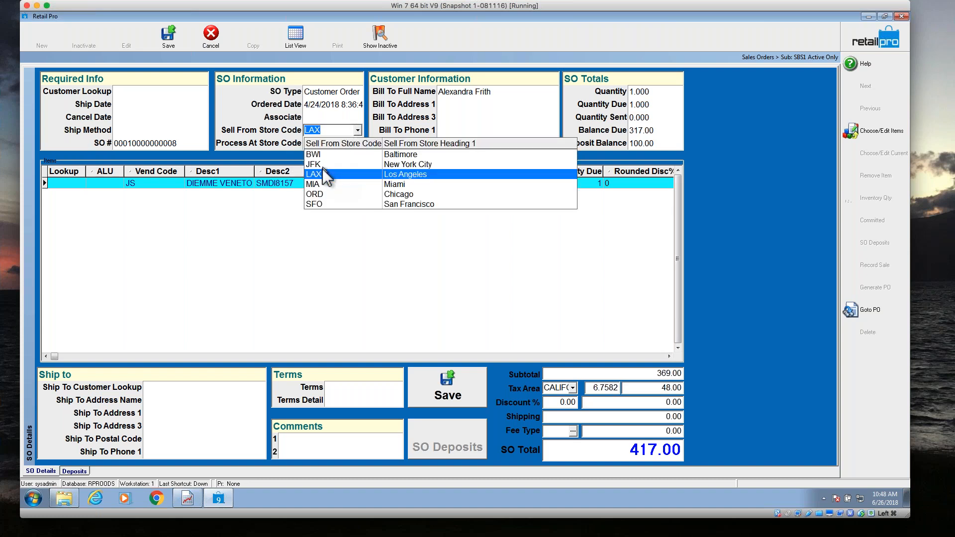
{"action": "left_click", "coordinate": [323, 205]}
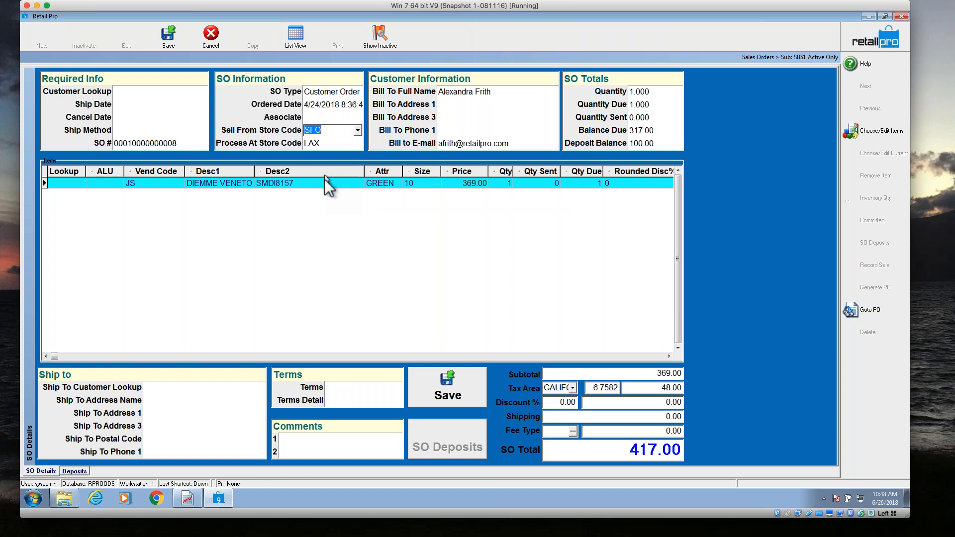
{"action": "left_click", "coordinate": [329, 143]}
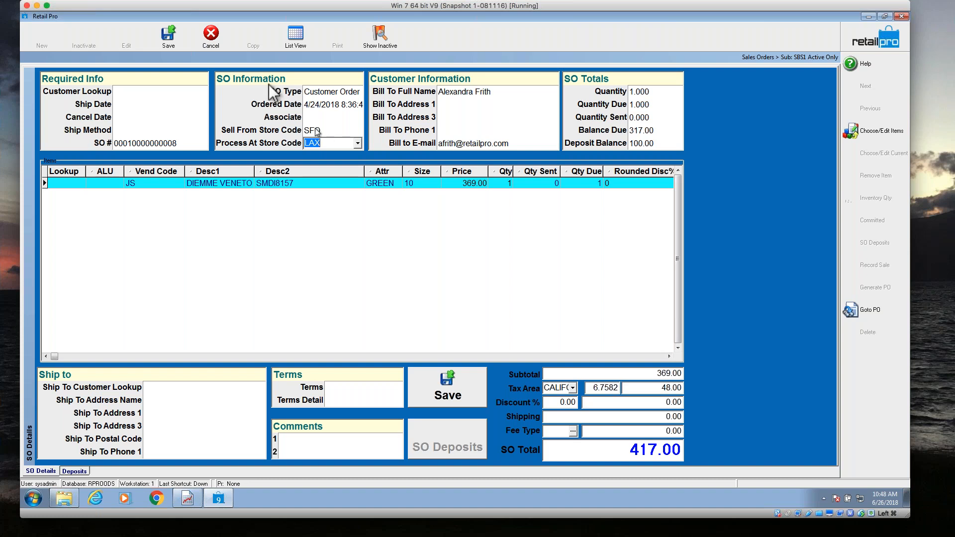
{"action": "left_click", "coordinate": [205, 34]}
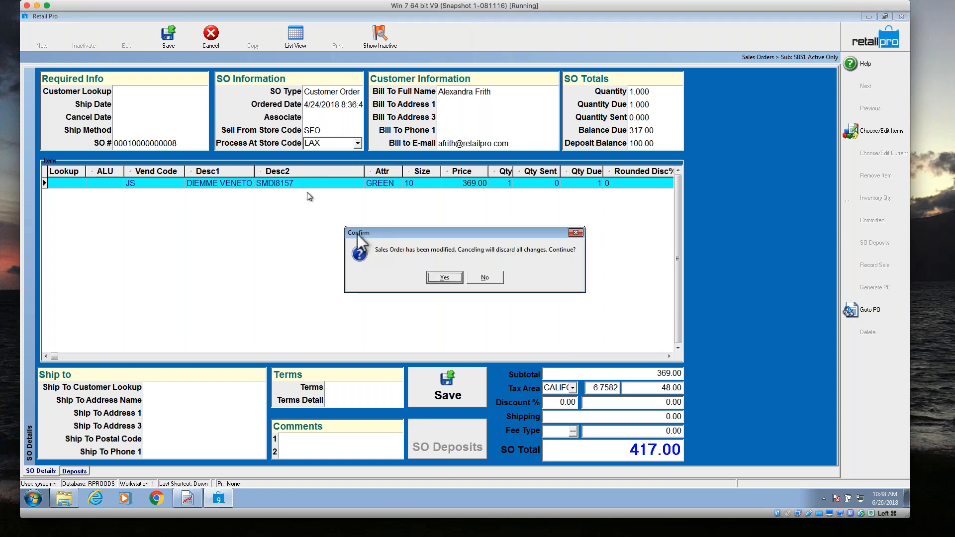
{"action": "left_click", "coordinate": [446, 277]}
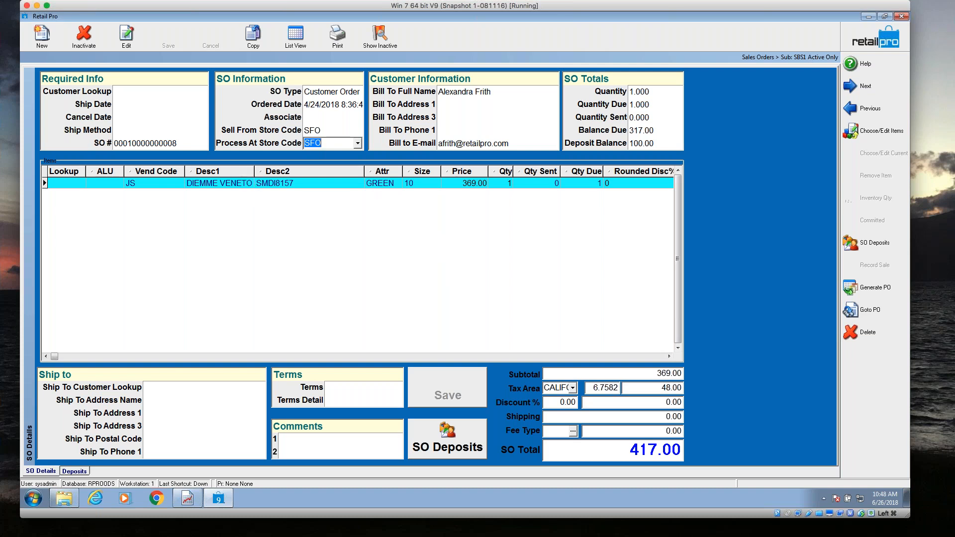
Bring the V9 - Sales Orders outline in Pages back into view to check the remaining topics.
{"action": "left_click_drag", "start_coordinate": [0, 24], "coordinate": [515, 38]}
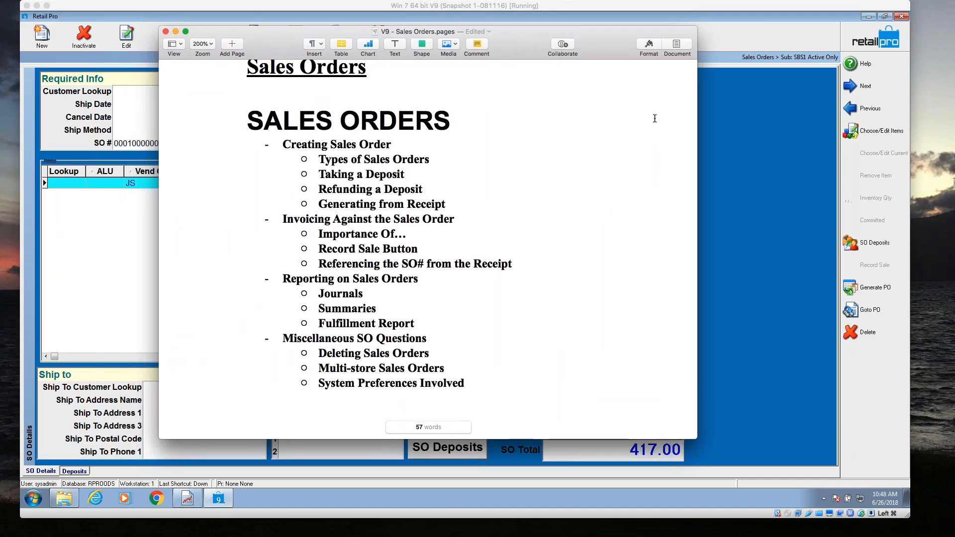
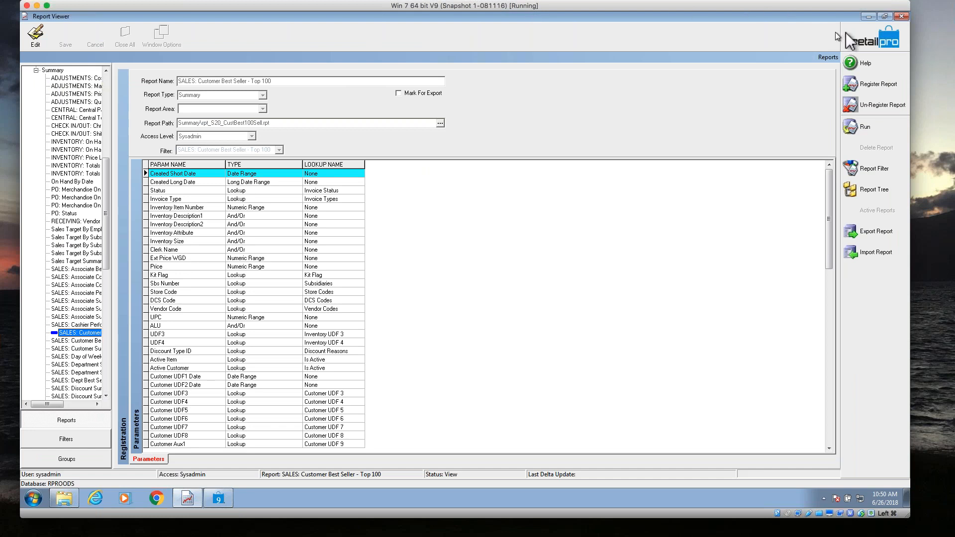
Minimize Report Viewer to the desktop, bring it back, and open its list of report groups.
{"action": "left_click", "coordinate": [870, 19]}
{"action": "left_click", "coordinate": [869, 19]}
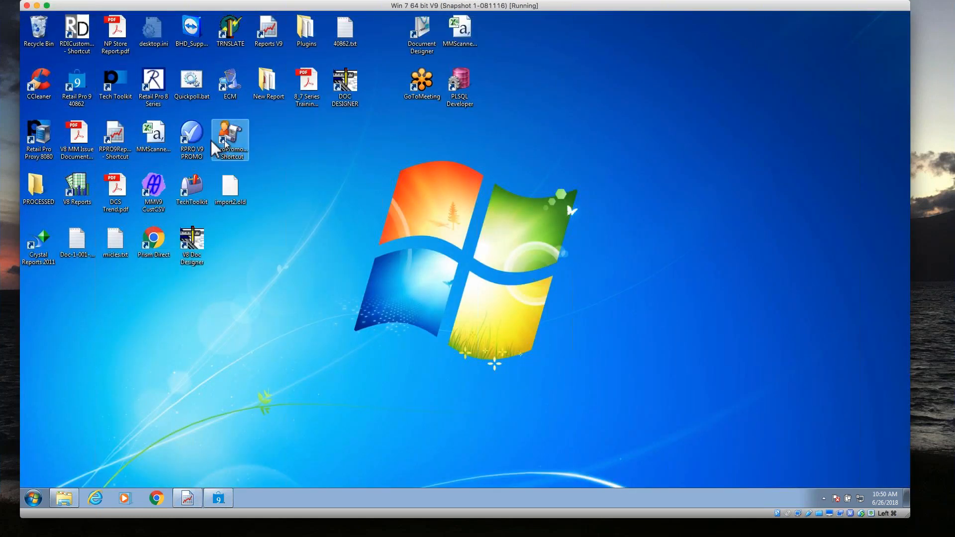
{"action": "left_click", "coordinate": [129, 147]}
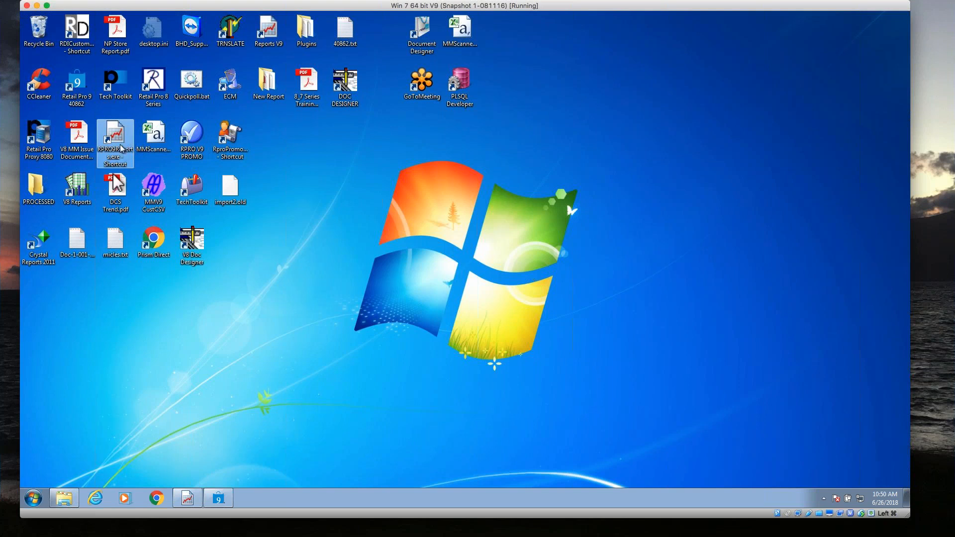
{"action": "left_click", "coordinate": [188, 502]}
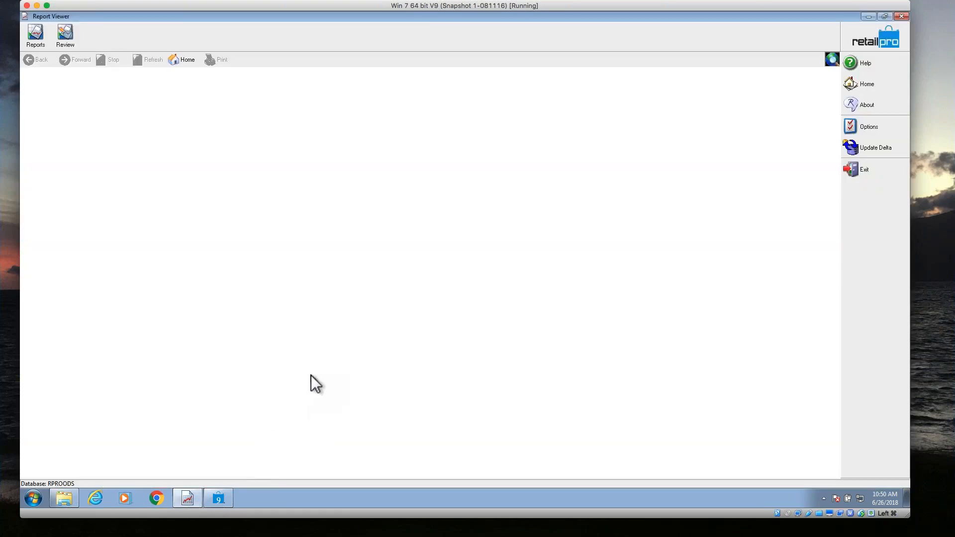
{"action": "left_click", "coordinate": [36, 40]}
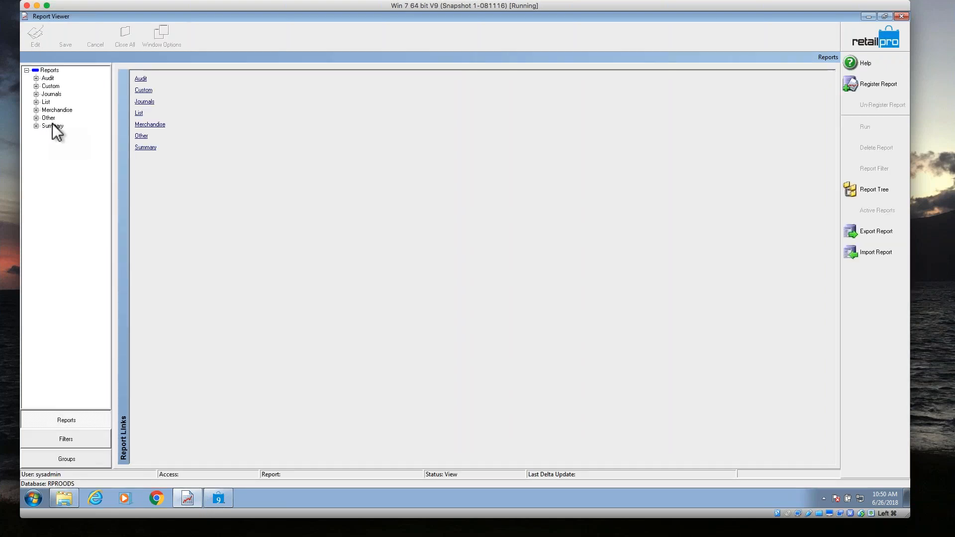
Open the SO: Fulfillment report from the Summary group and start running it, selecting Vendor Code among its filter criteria.
{"action": "left_click", "coordinate": [45, 125]}
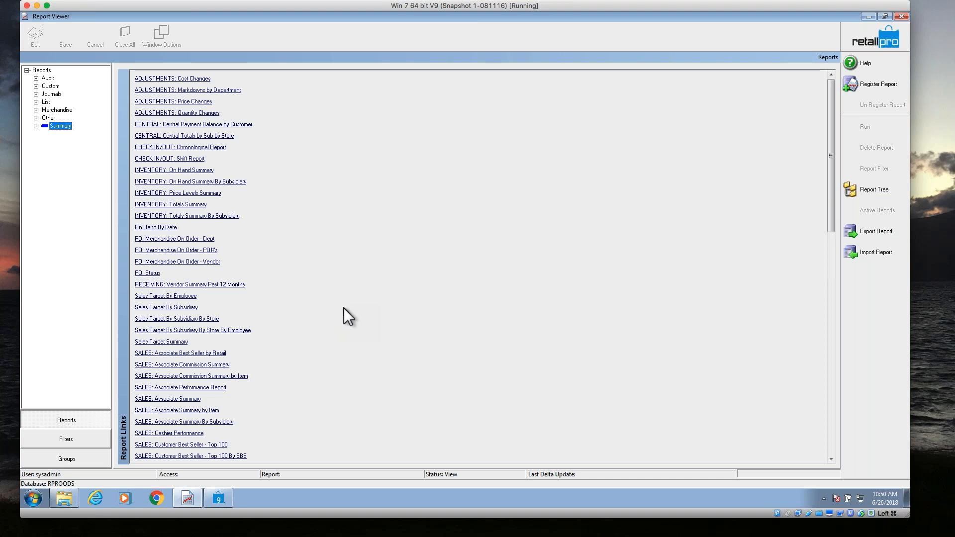
{"action": "left_click", "coordinate": [830, 444]}
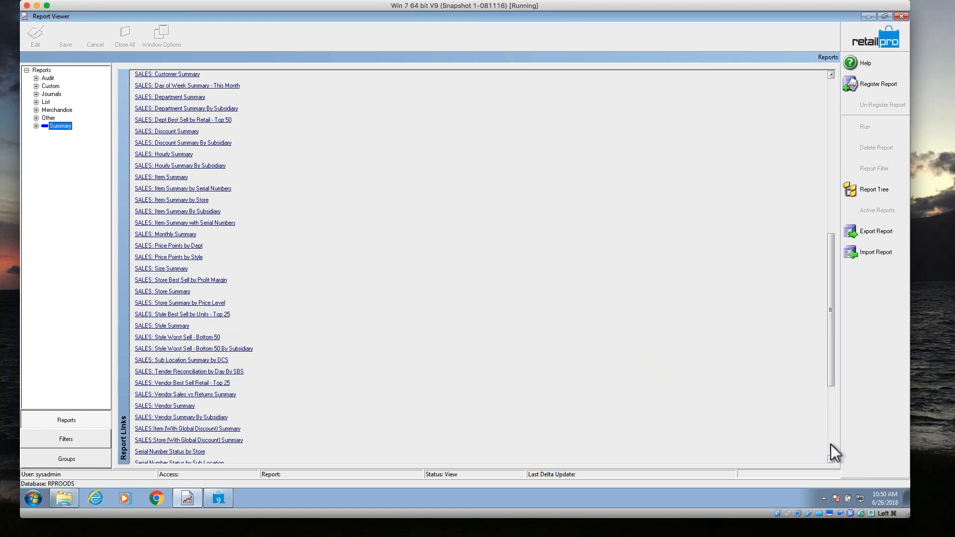
{"action": "left_click", "coordinate": [830, 444]}
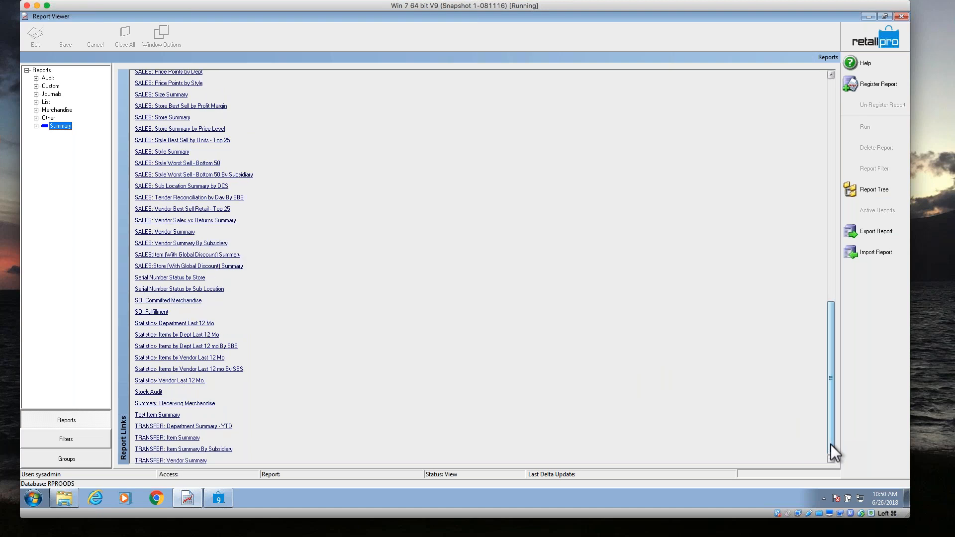
{"action": "left_click", "coordinate": [152, 312]}
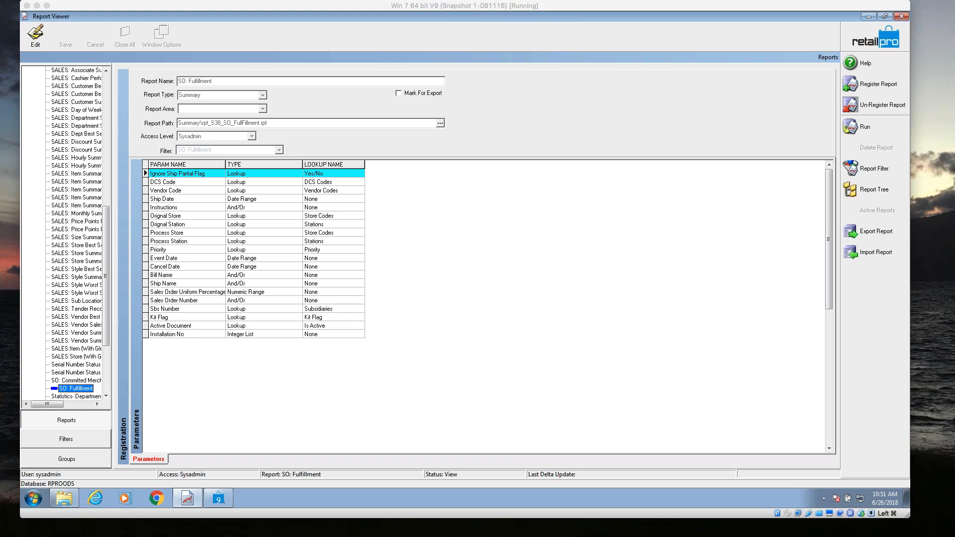
{"action": "left_click", "coordinate": [405, 333]}
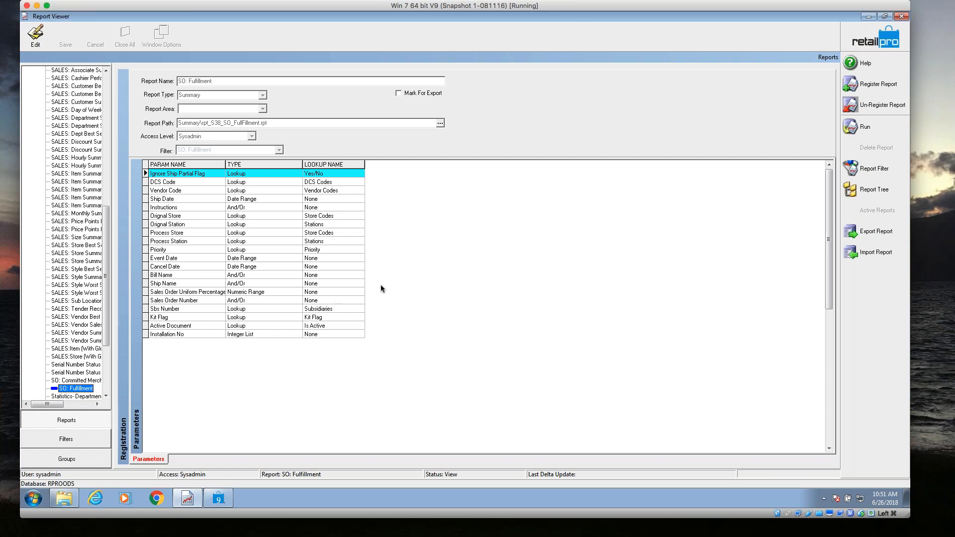
{"action": "left_click", "coordinate": [864, 133]}
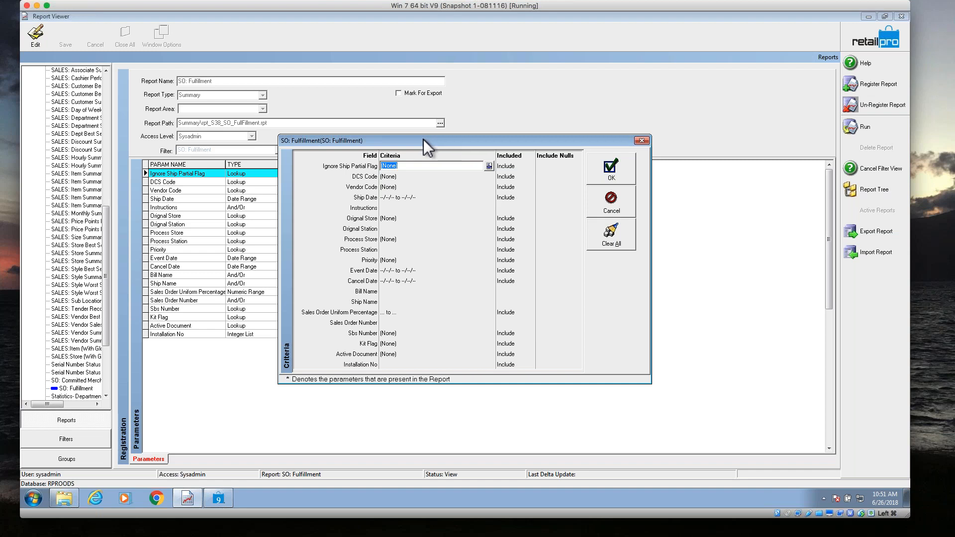
{"action": "left_click", "coordinate": [398, 188]}
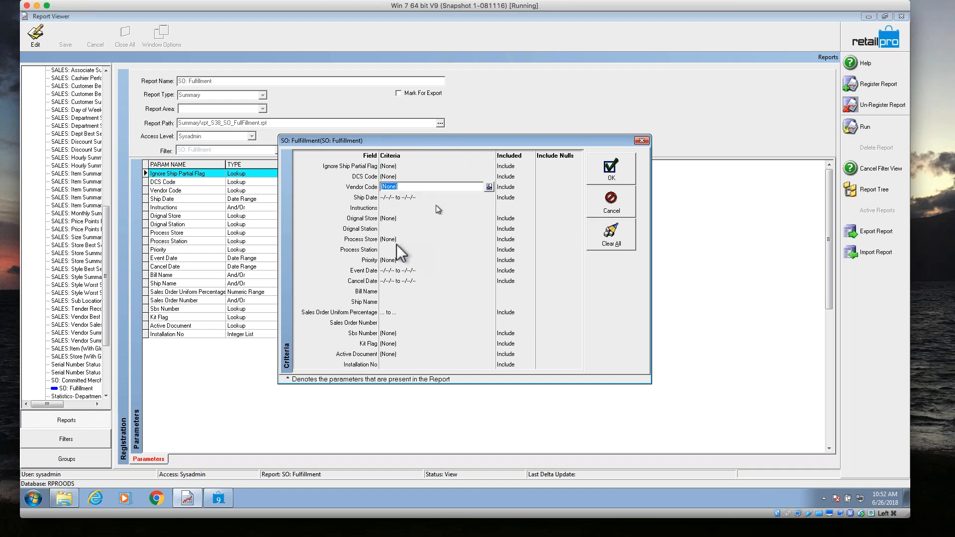
Switch to Retail Pro and open the active sales orders in form view.
{"action": "left_click", "coordinate": [219, 500]}
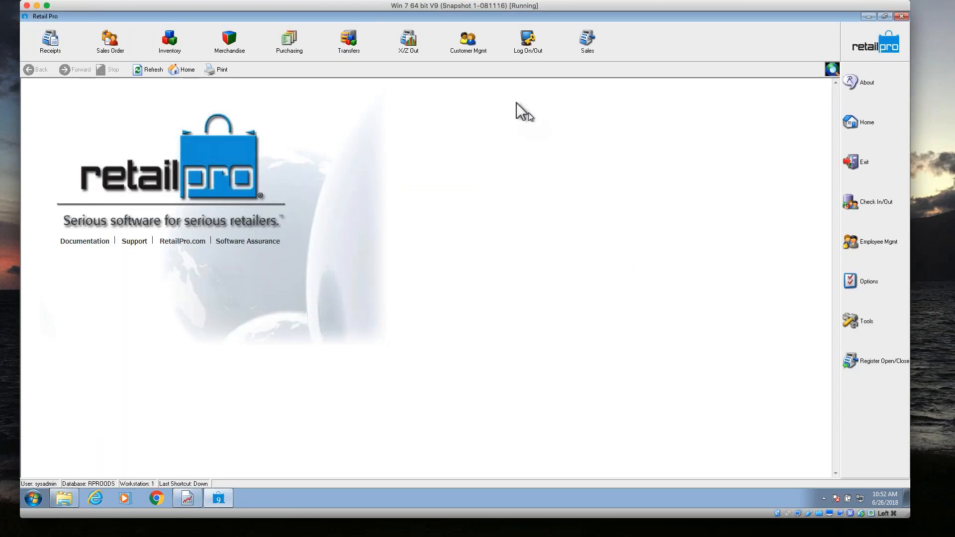
{"action": "left_click", "coordinate": [110, 42]}
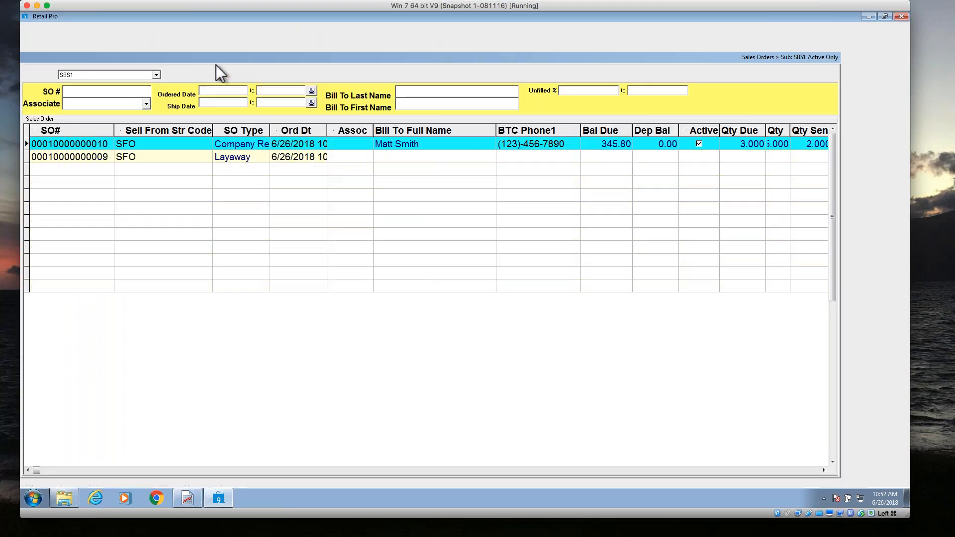
{"action": "left_click", "coordinate": [308, 45]}
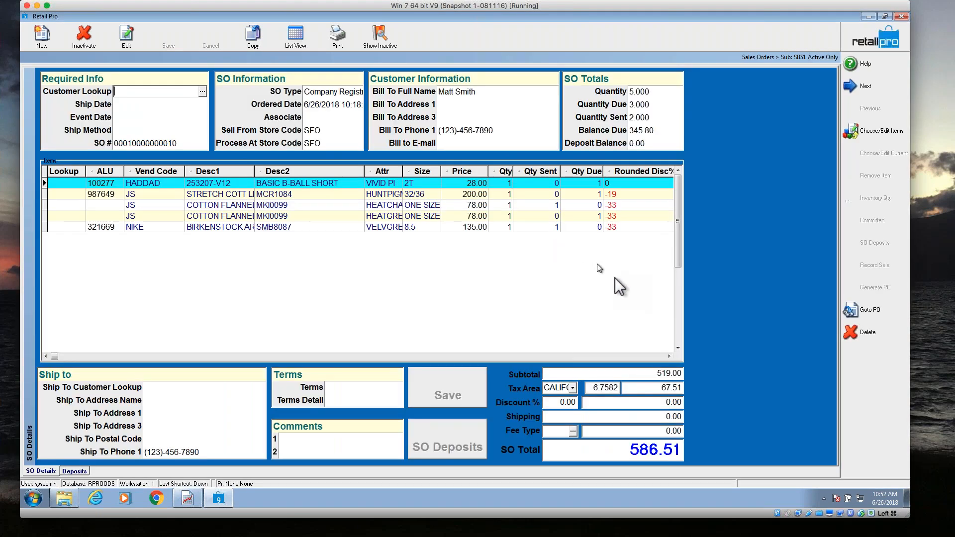
Browse successive sales orders to check the vendor codes of their items, and return to the home screen.
{"action": "left_click", "coordinate": [147, 205]}
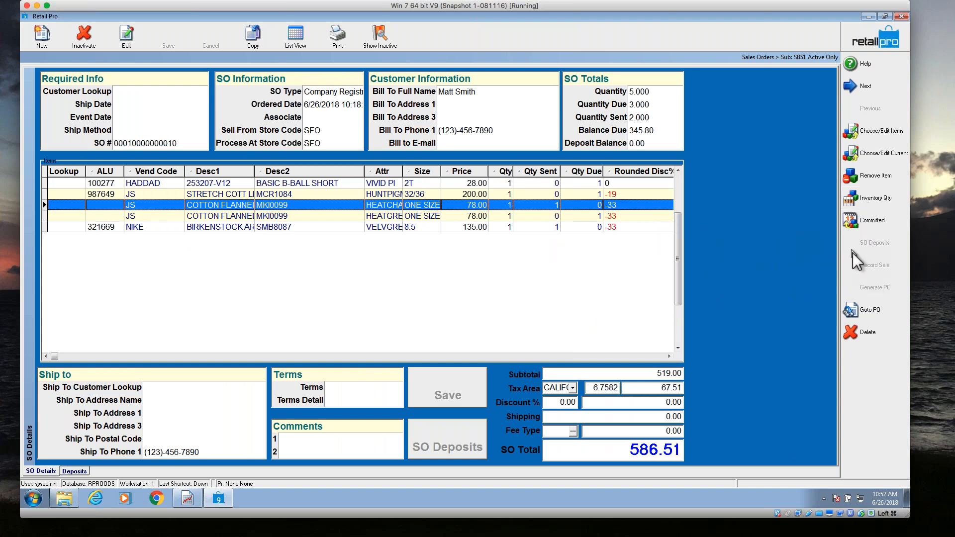
{"action": "left_click", "coordinate": [868, 88]}
{"action": "left_click", "coordinate": [868, 88]}
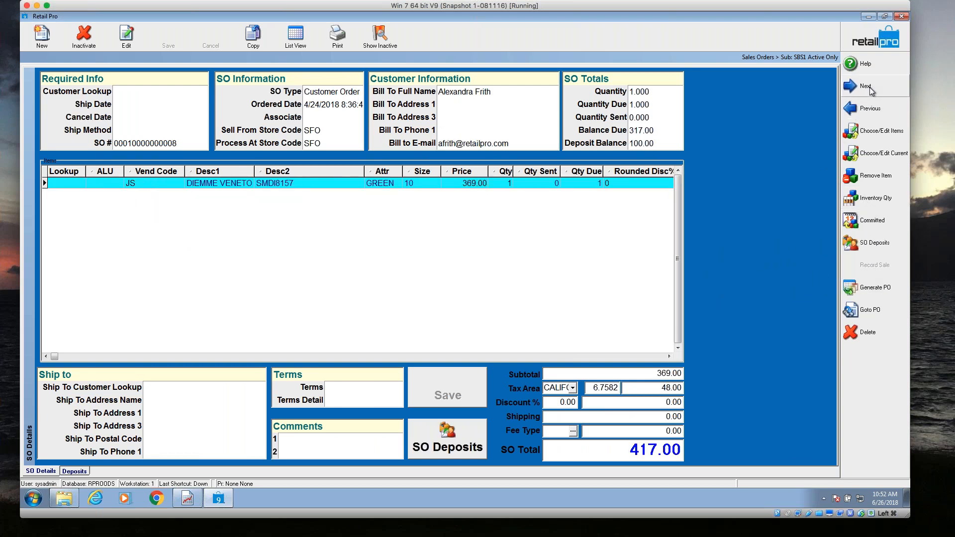
{"action": "left_click", "coordinate": [868, 88]}
{"action": "left_click", "coordinate": [868, 88]}
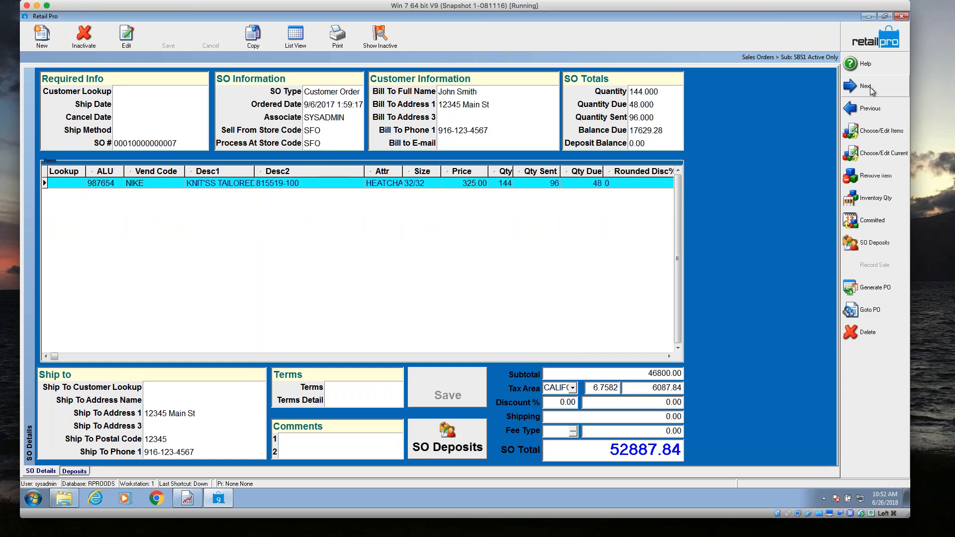
{"action": "left_click", "coordinate": [867, 88]}
{"action": "left_click", "coordinate": [868, 88]}
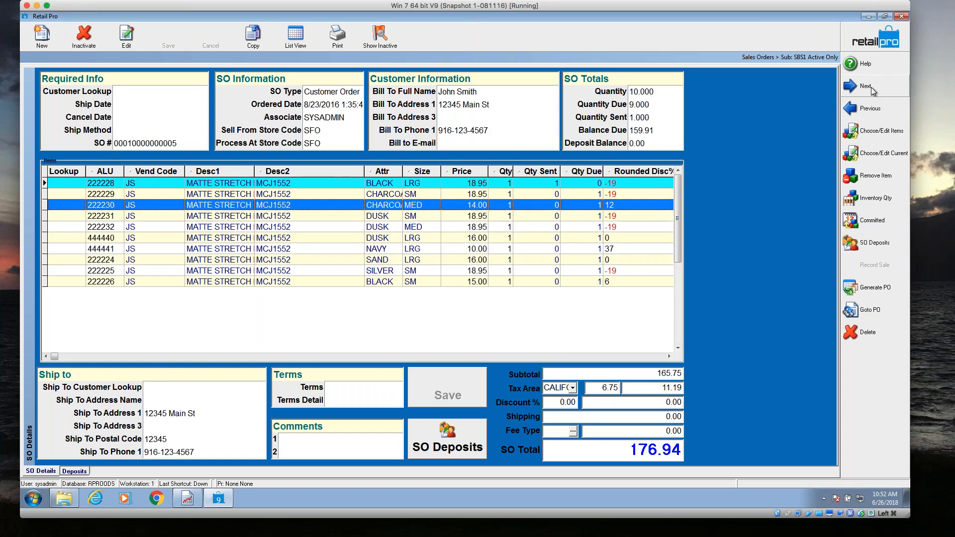
{"action": "left_click", "coordinate": [867, 87]}
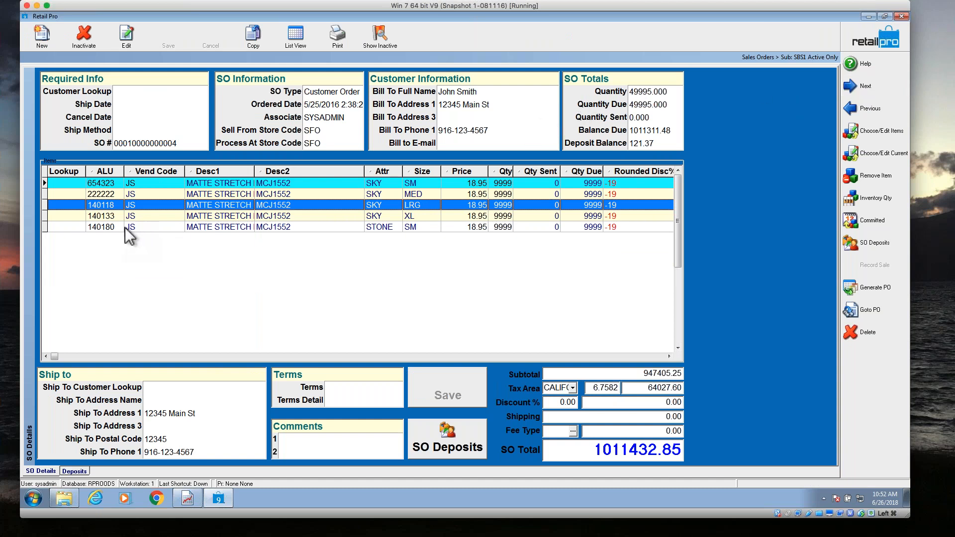
{"action": "left_click", "coordinate": [148, 219]}
{"action": "left_click", "coordinate": [143, 227]}
{"action": "left_click", "coordinate": [150, 216]}
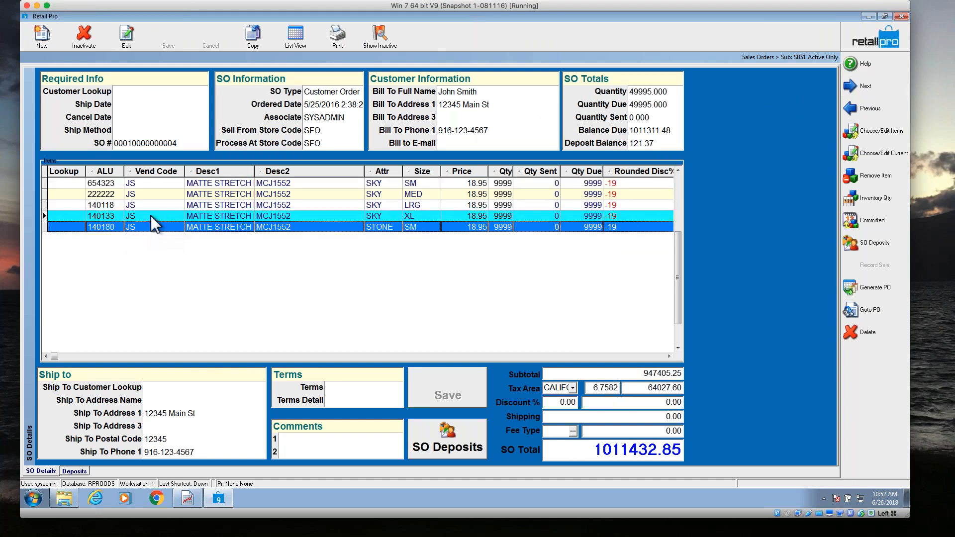
{"action": "left_click", "coordinate": [156, 205]}
{"action": "left_click", "coordinate": [857, 37]}
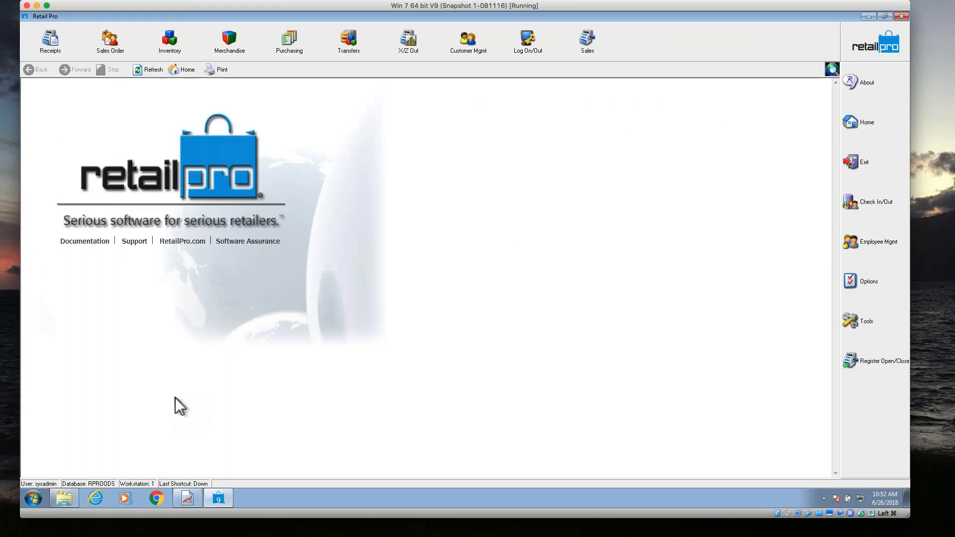
Switch back to Report Viewer and run the SO: Fulfillment report filtered to vendor code JS of subsidiary SBS1.
{"action": "left_click", "coordinate": [201, 498]}
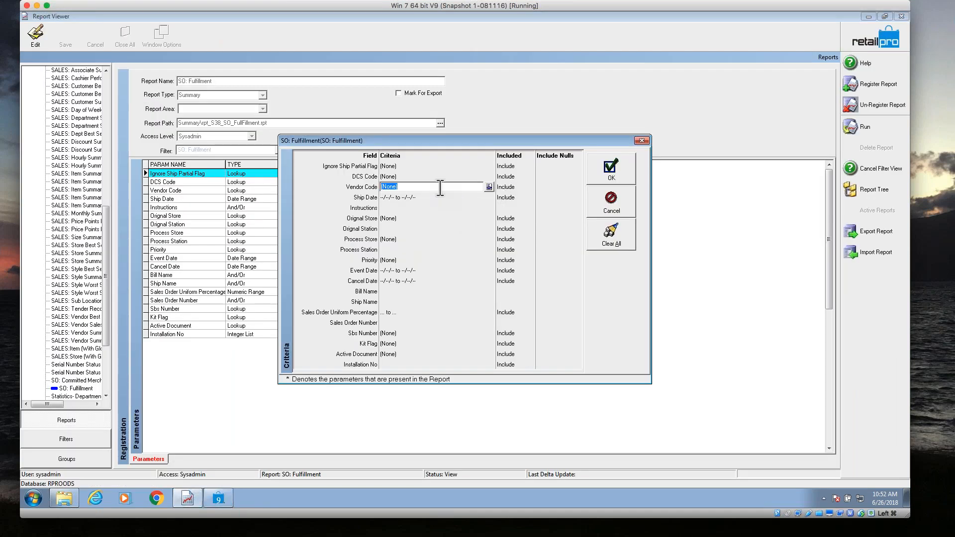
{"action": "left_click", "coordinate": [489, 187]}
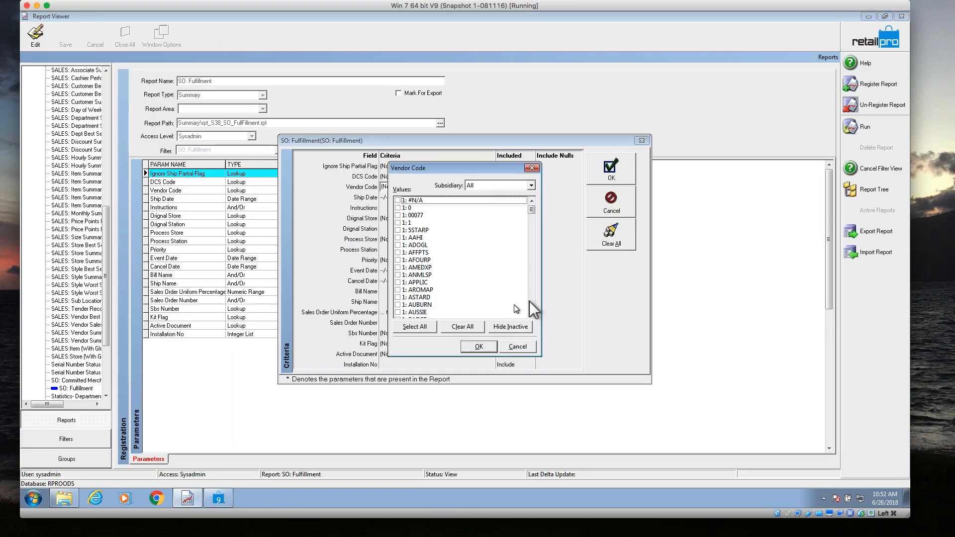
{"action": "left_click", "coordinate": [510, 187]}
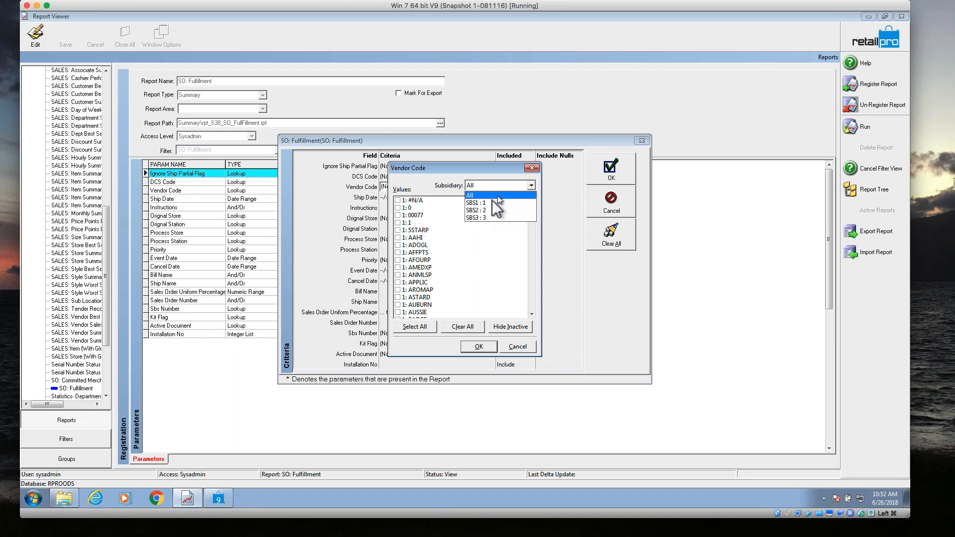
{"action": "left_click", "coordinate": [492, 203]}
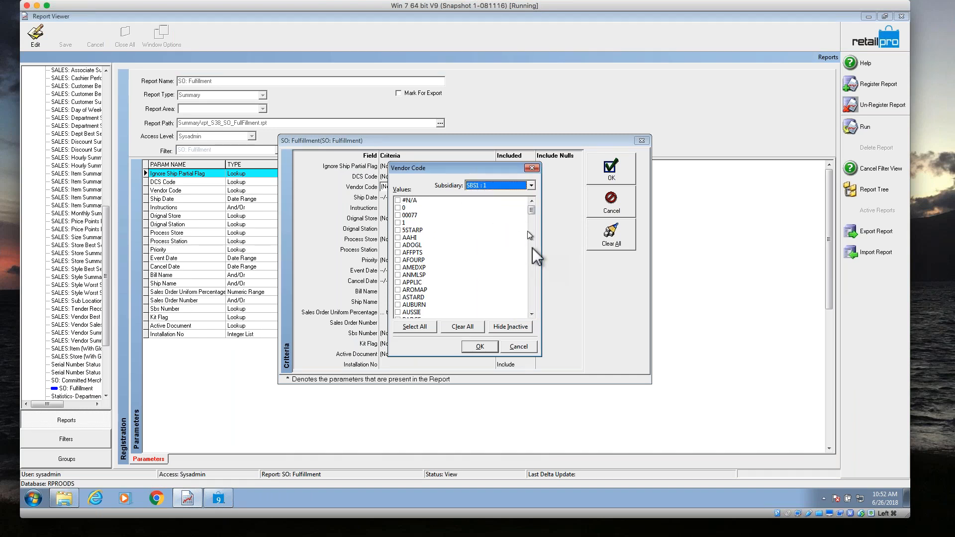
{"action": "left_click", "coordinate": [417, 274]}
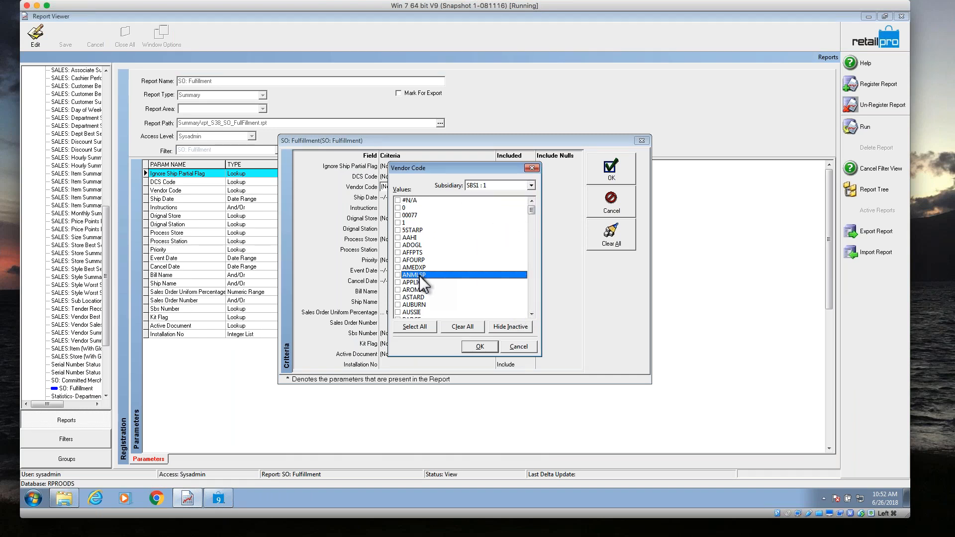
{"action": "key", "text": "j"}
{"action": "left_click", "coordinate": [531, 314]}
{"action": "left_click", "coordinate": [531, 314]}
{"action": "double_click", "coordinate": [531, 314]}
{"action": "left_click", "coordinate": [403, 298]}
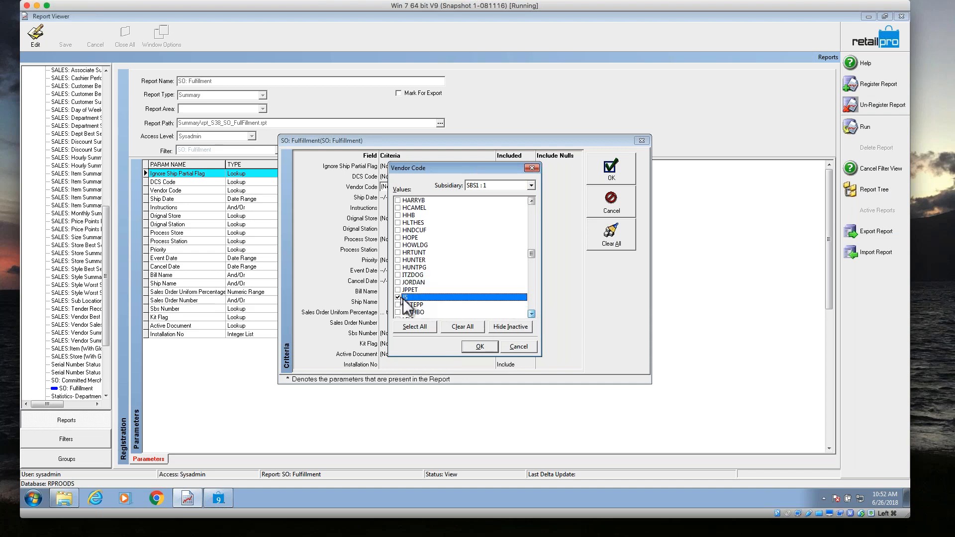
{"action": "left_click", "coordinate": [478, 347]}
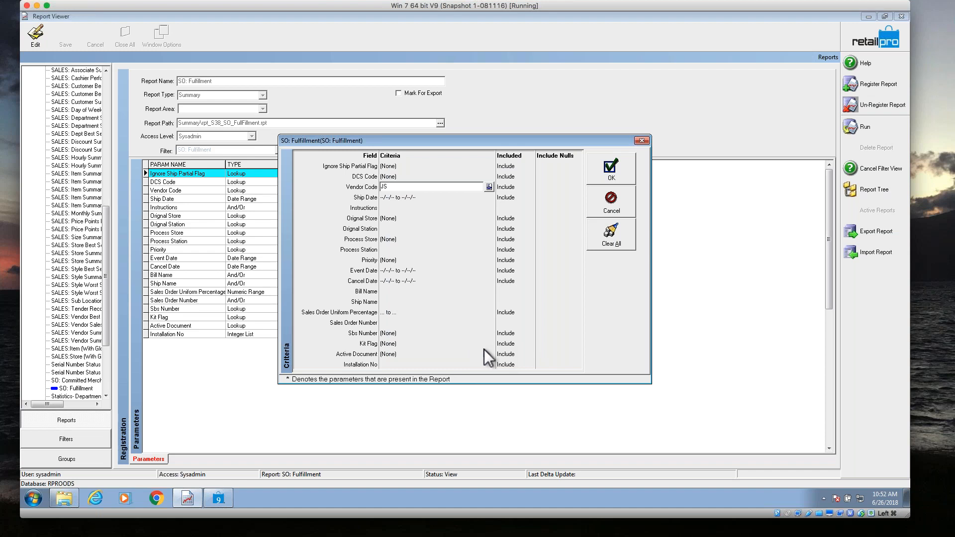
{"action": "left_click", "coordinate": [604, 178]}
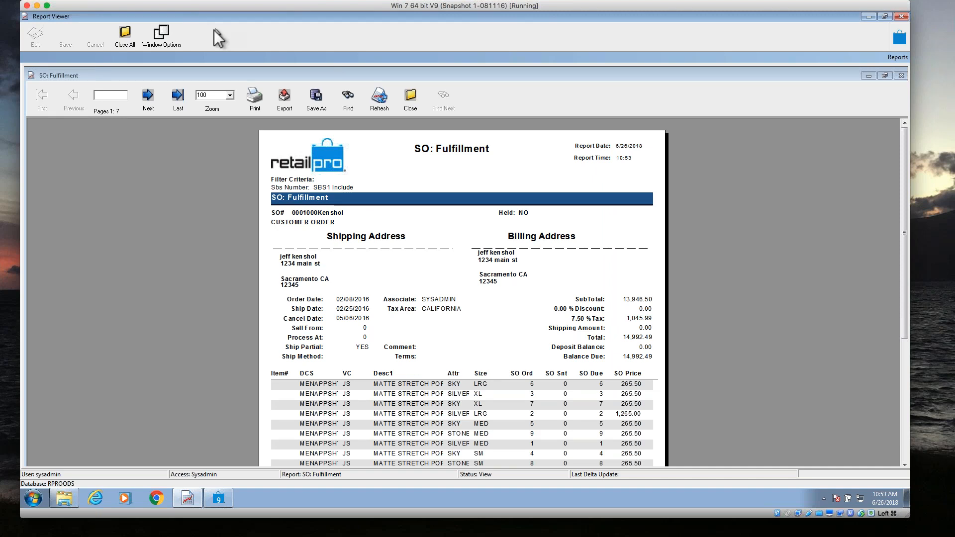
Page through the SO: Fulfillment report to its last page and back to the first, and close the report.
{"action": "double_click", "coordinate": [142, 102]}
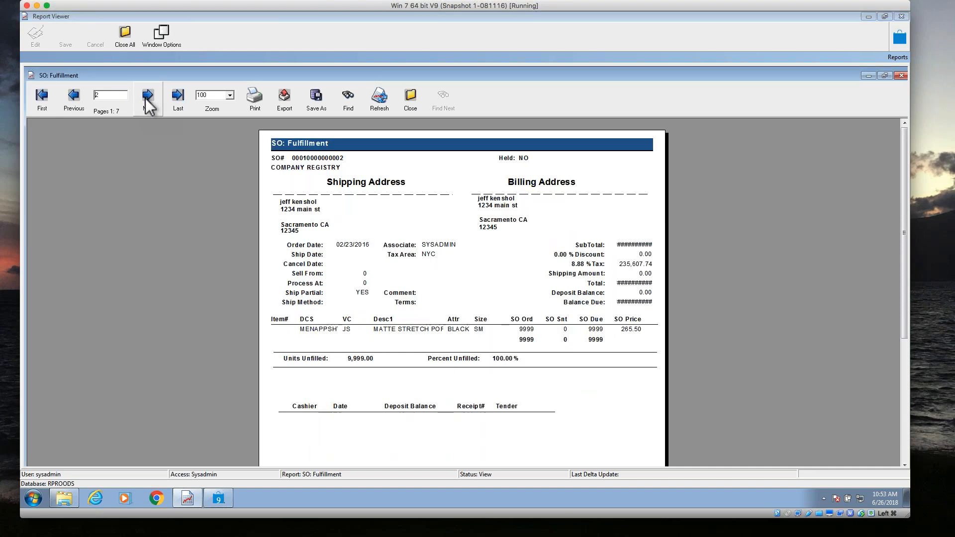
{"action": "left_click", "coordinate": [148, 97]}
{"action": "left_click", "coordinate": [148, 97]}
{"action": "left_click", "coordinate": [148, 97]}
{"action": "left_click", "coordinate": [148, 102]}
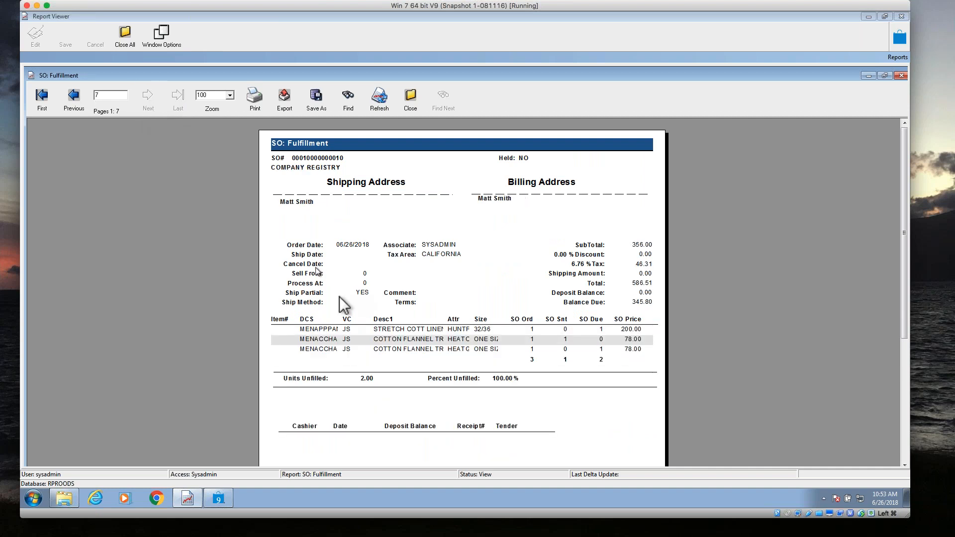
{"action": "left_click", "coordinate": [74, 98]}
{"action": "left_click", "coordinate": [77, 102]}
{"action": "left_click", "coordinate": [81, 111]}
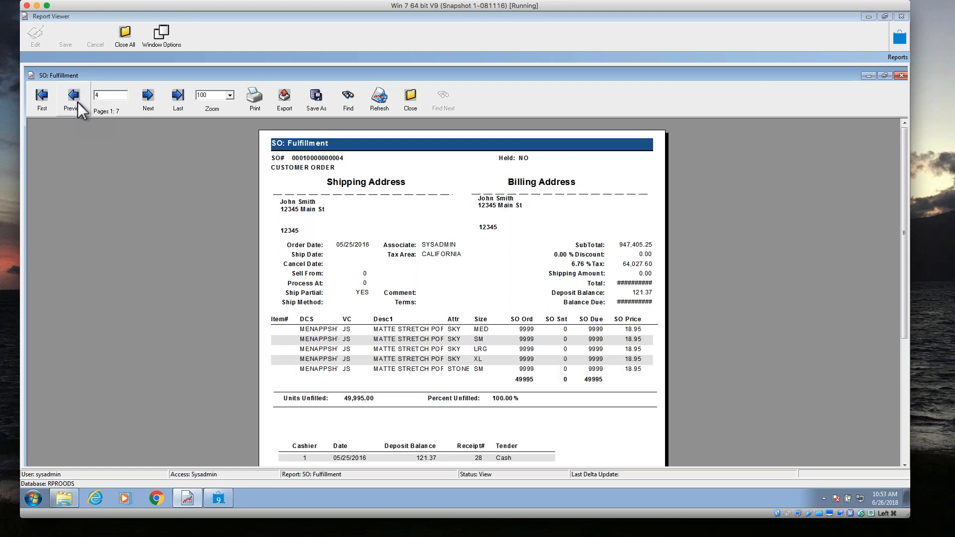
{"action": "left_click", "coordinate": [80, 110]}
{"action": "left_click", "coordinate": [80, 110]}
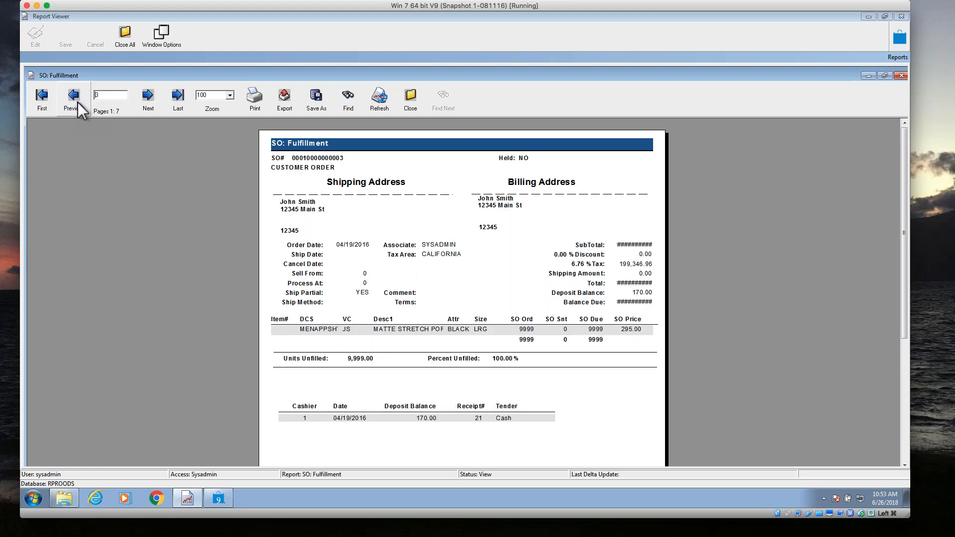
{"action": "left_click", "coordinate": [81, 110]}
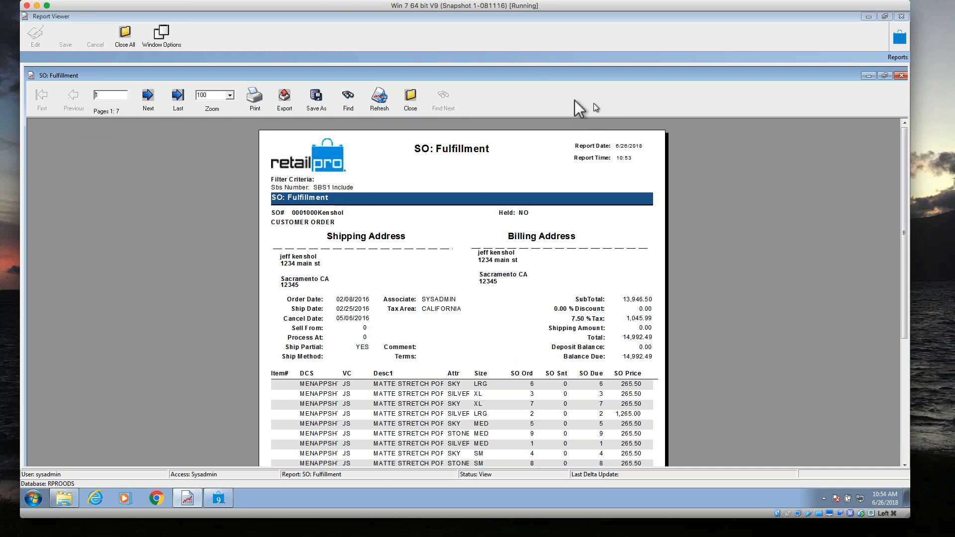
{"action": "left_click", "coordinate": [410, 102]}
{"action": "left_click", "coordinate": [444, 278]}
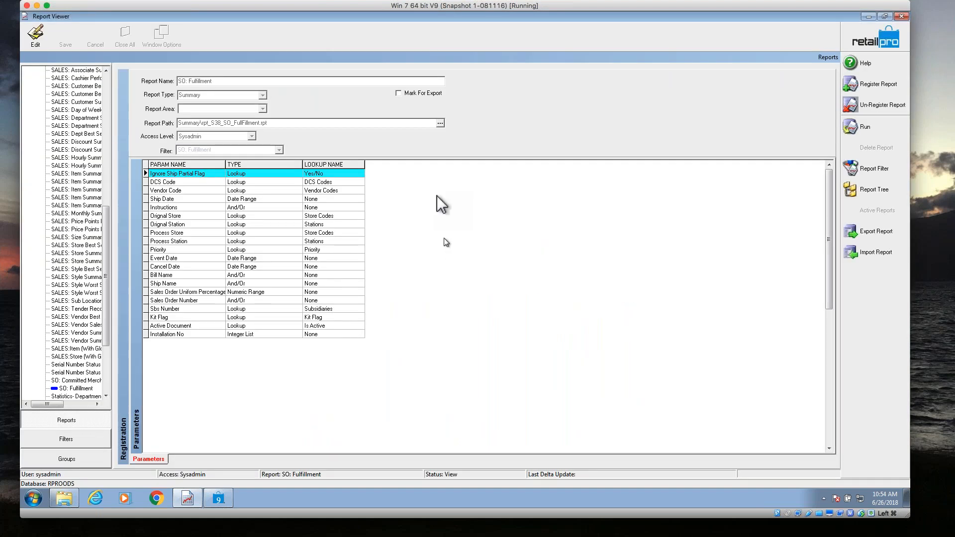
Open the SO: Fulfillment report filter, review its criteria fields from Installation No up to Ignore Ship Partial Flag, and close the filter.
{"action": "left_click", "coordinate": [888, 166]}
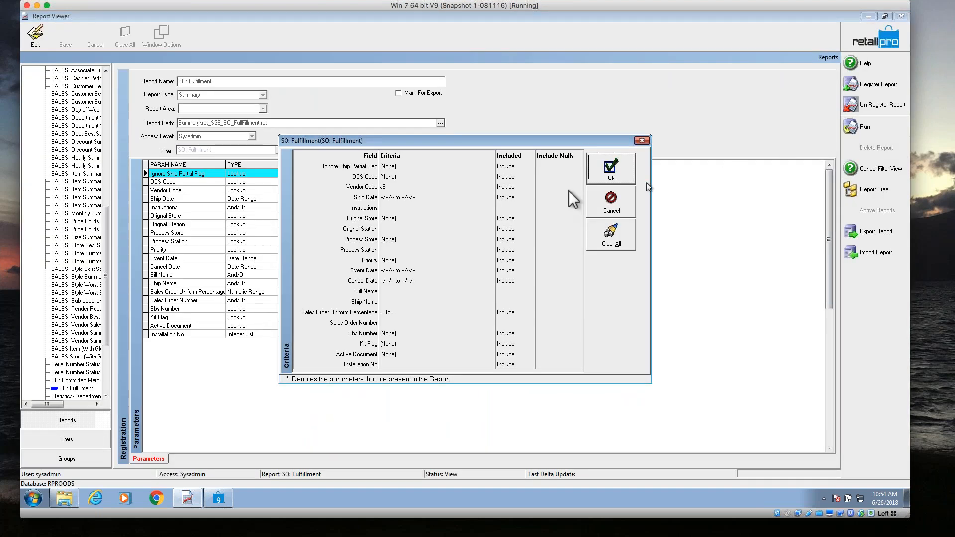
{"action": "left_click", "coordinate": [389, 188]}
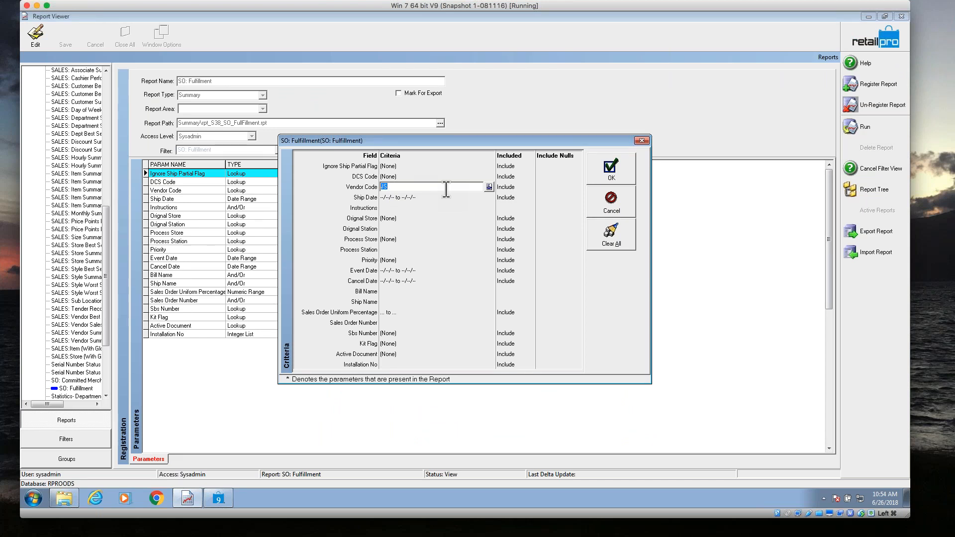
{"action": "left_click", "coordinate": [464, 319]}
{"action": "left_click", "coordinate": [503, 342]}
{"action": "scroll", "coordinate": [489, 330], "scroll_direction": "down", "scroll_amount": 2}
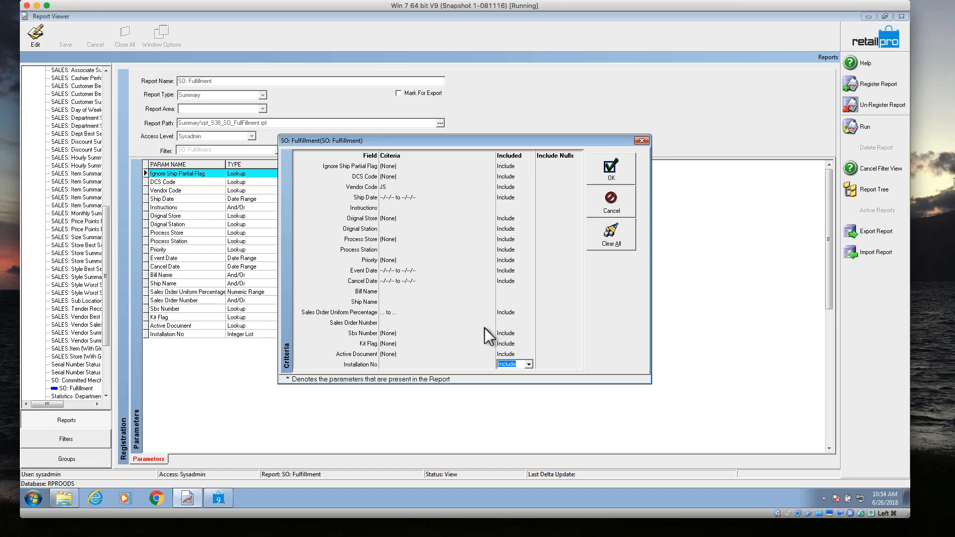
{"action": "left_click", "coordinate": [424, 342]}
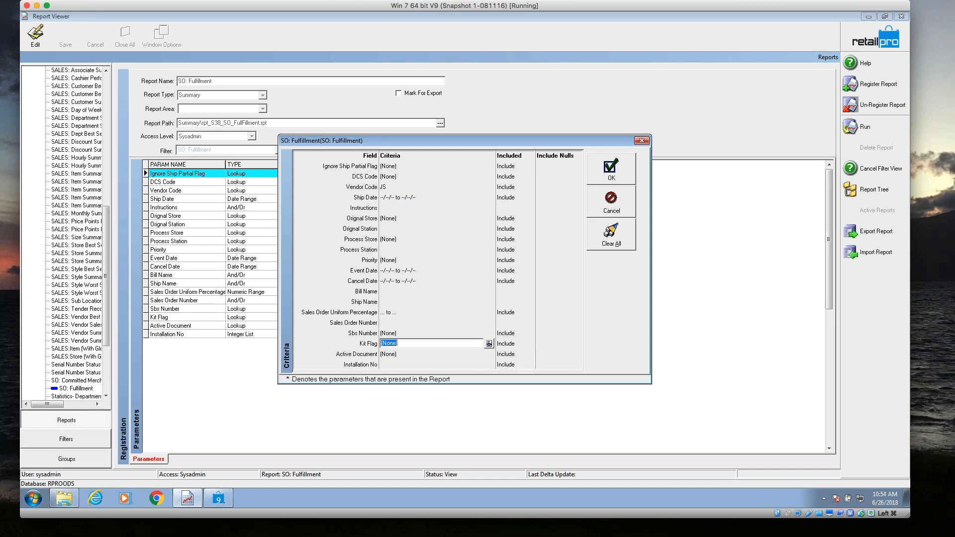
{"action": "left_click", "coordinate": [398, 322]}
{"action": "left_click", "coordinate": [399, 302]}
{"action": "left_click", "coordinate": [402, 281]}
{"action": "left_click", "coordinate": [403, 259]}
{"action": "left_click", "coordinate": [402, 238]}
{"action": "left_click", "coordinate": [401, 229]}
{"action": "left_click", "coordinate": [401, 219]}
{"action": "left_click", "coordinate": [402, 208]}
{"action": "left_click", "coordinate": [413, 197]}
{"action": "left_click", "coordinate": [417, 187]}
{"action": "left_click", "coordinate": [417, 177]}
{"action": "left_click", "coordinate": [416, 187]}
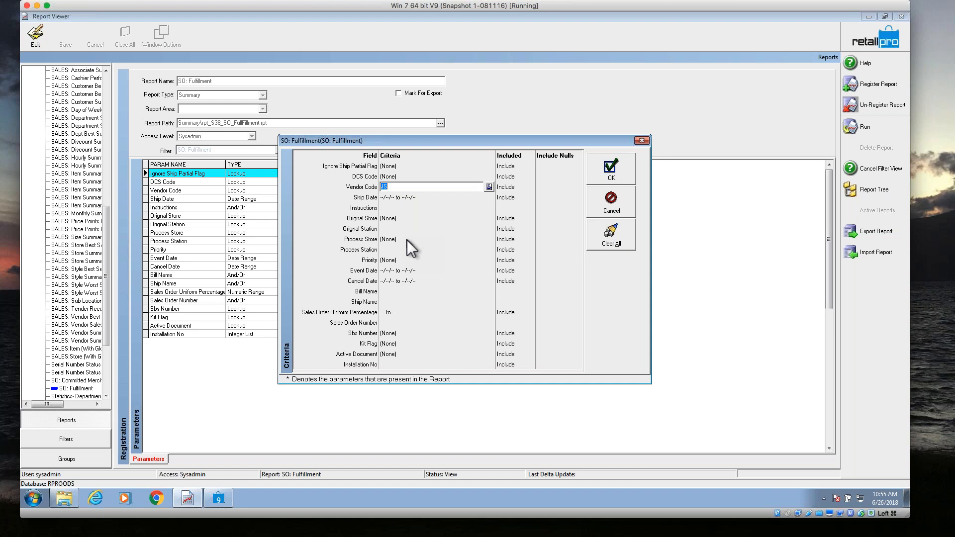
{"action": "left_click", "coordinate": [414, 168]}
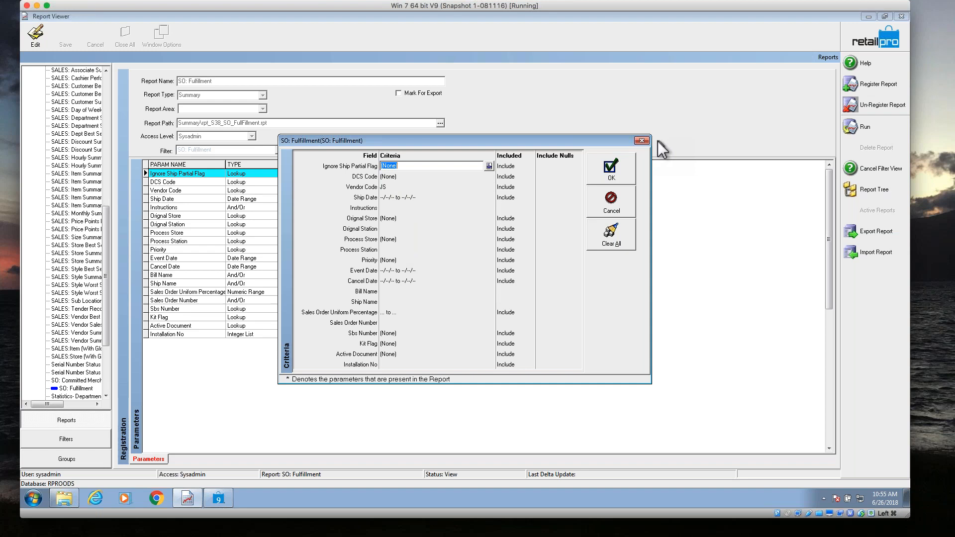
{"action": "left_click", "coordinate": [645, 141]}
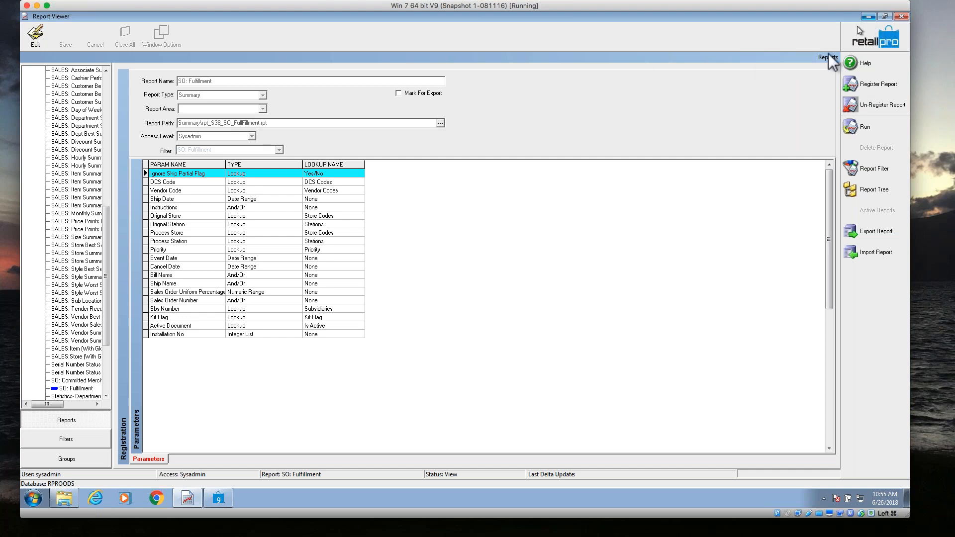
{"action": "left_click", "coordinate": [34, 497]}
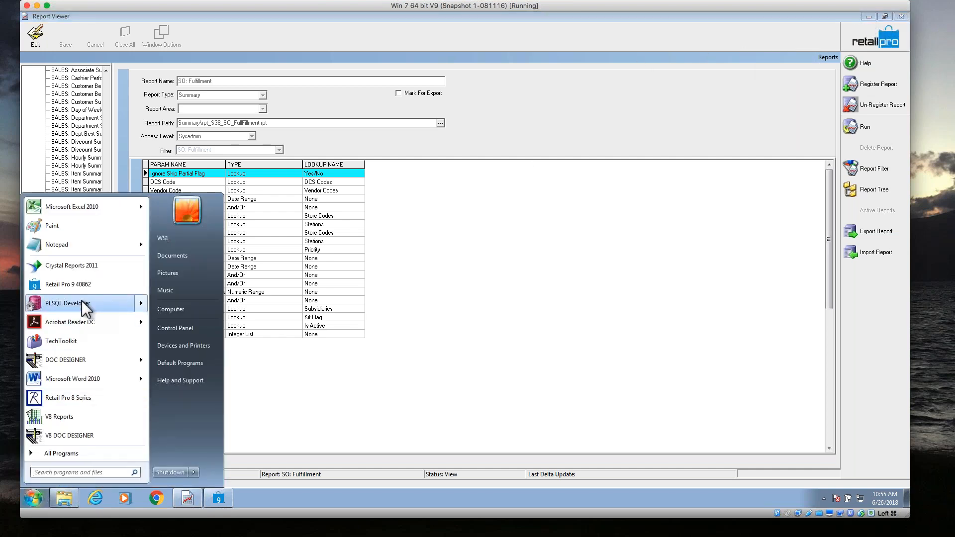
{"action": "mouse_move", "coordinate": [80, 302]}
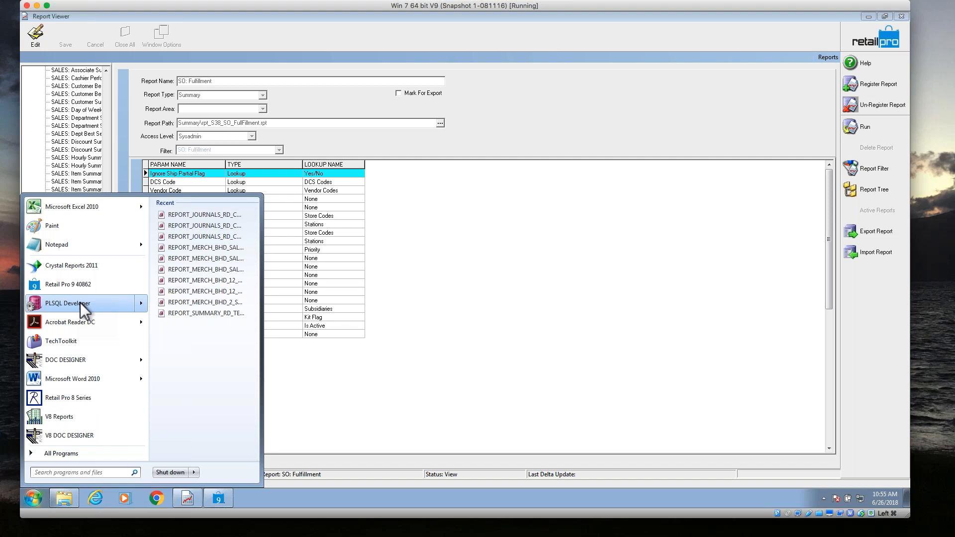
{"action": "left_click", "coordinate": [560, 291]}
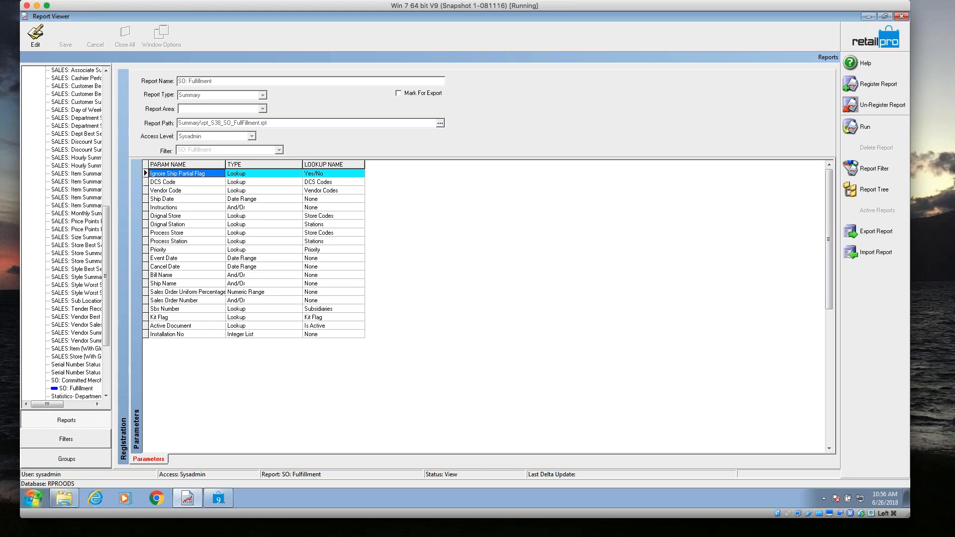
Launch PL/SQL Developer and log on to the RPROODS database by entering the account password.
{"action": "left_click", "coordinate": [35, 497]}
{"action": "left_click", "coordinate": [110, 304]}
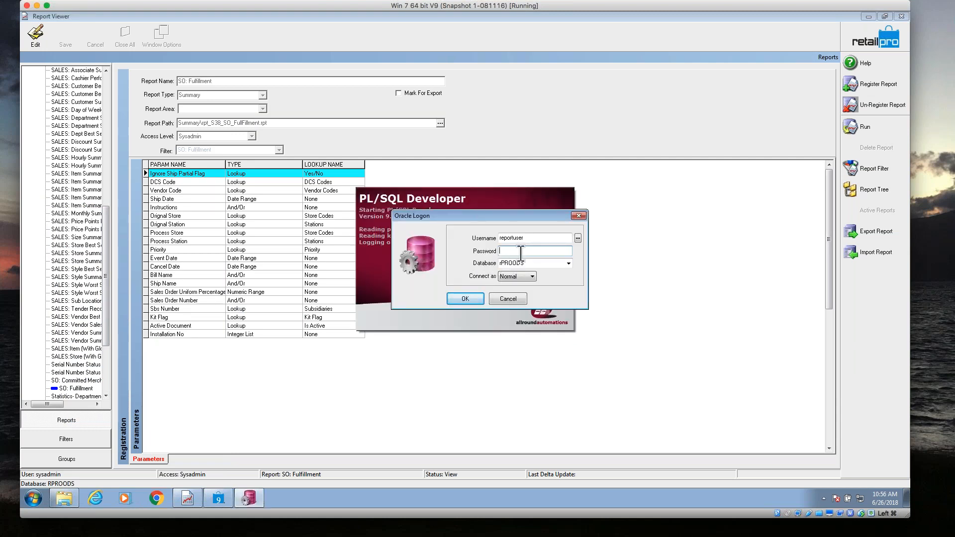
{"action": "type", "text": "report"}
{"action": "key", "text": "Return"}
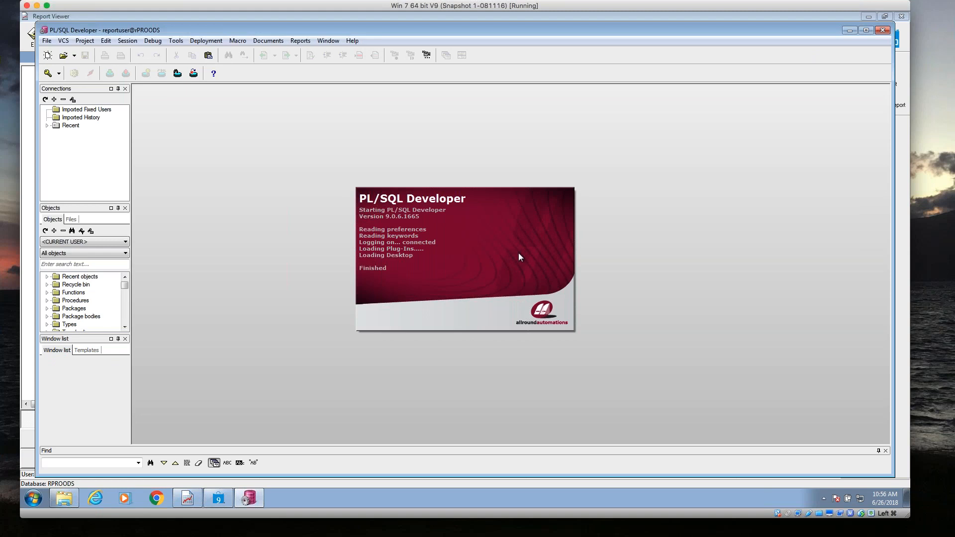
Close the Connections and Window list panes to give the object browser more room.
{"action": "left_click", "coordinate": [125, 88]}
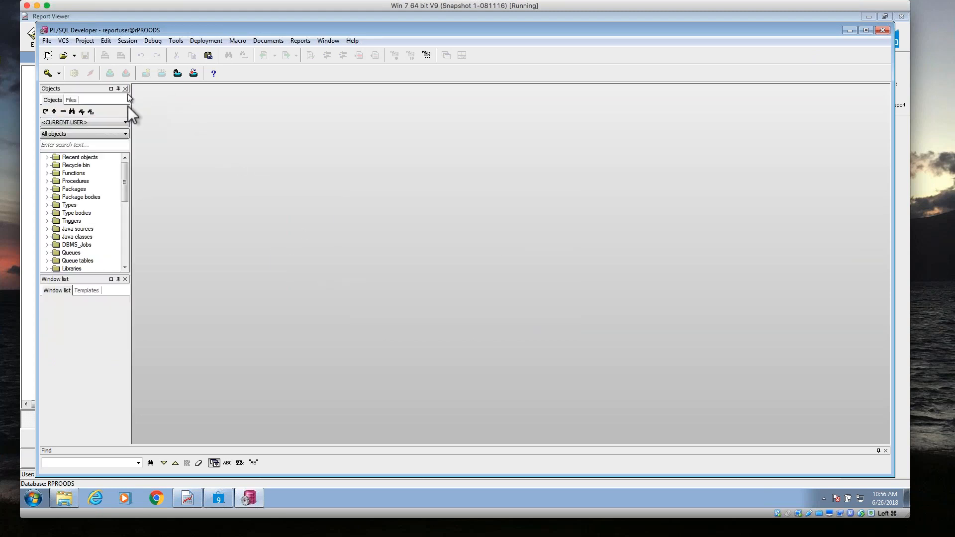
{"action": "left_click", "coordinate": [126, 279]}
{"action": "left_click", "coordinate": [125, 279]}
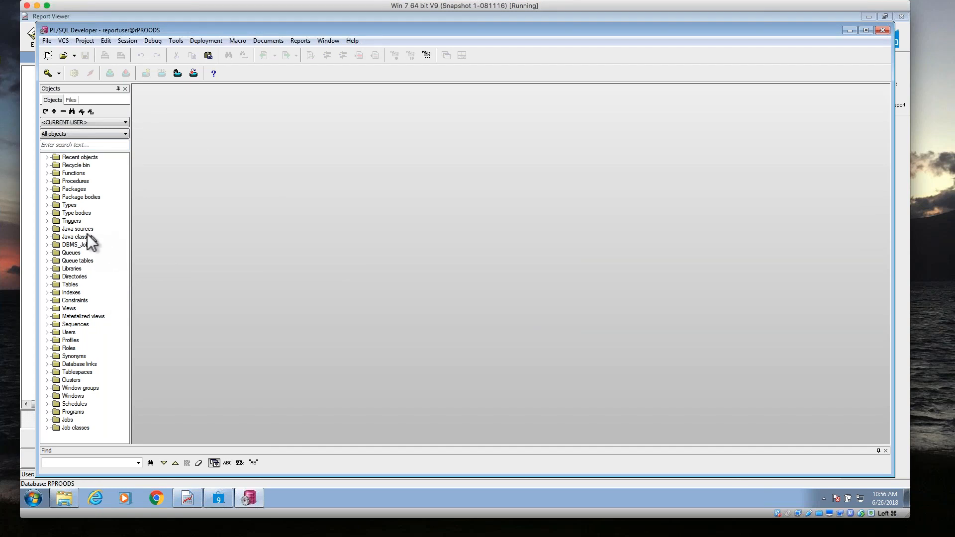
Expand the Packages folder, widen the object browser, and open the spec and body of REPORT_SUMMARY for editing.
{"action": "left_click", "coordinate": [47, 189]}
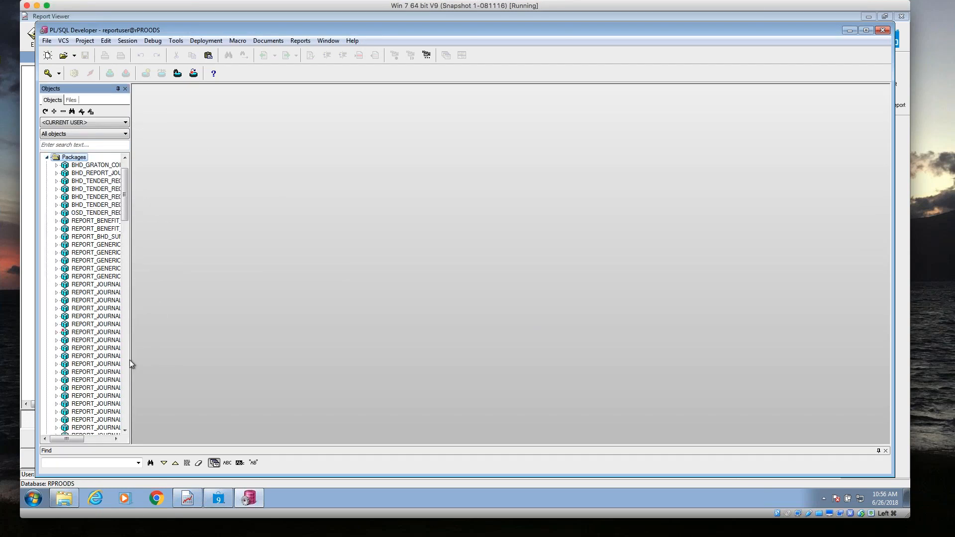
{"action": "left_click_drag", "start_coordinate": [131, 358], "coordinate": [207, 371]}
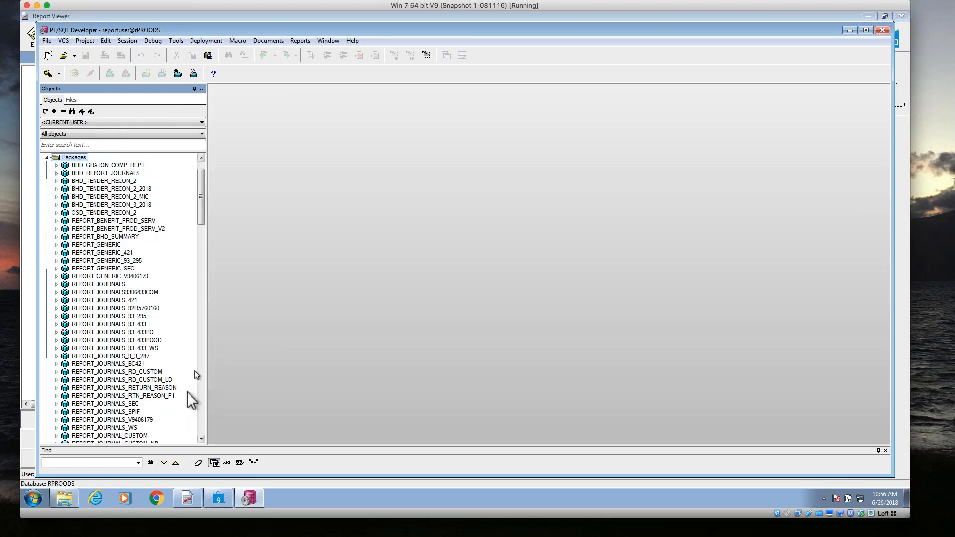
{"action": "left_click", "coordinate": [201, 426]}
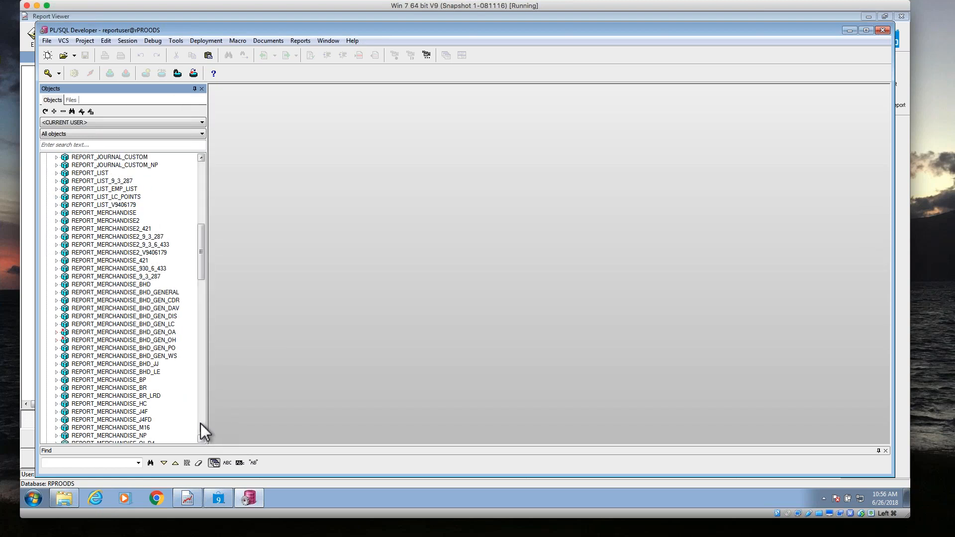
{"action": "left_click", "coordinate": [201, 423]}
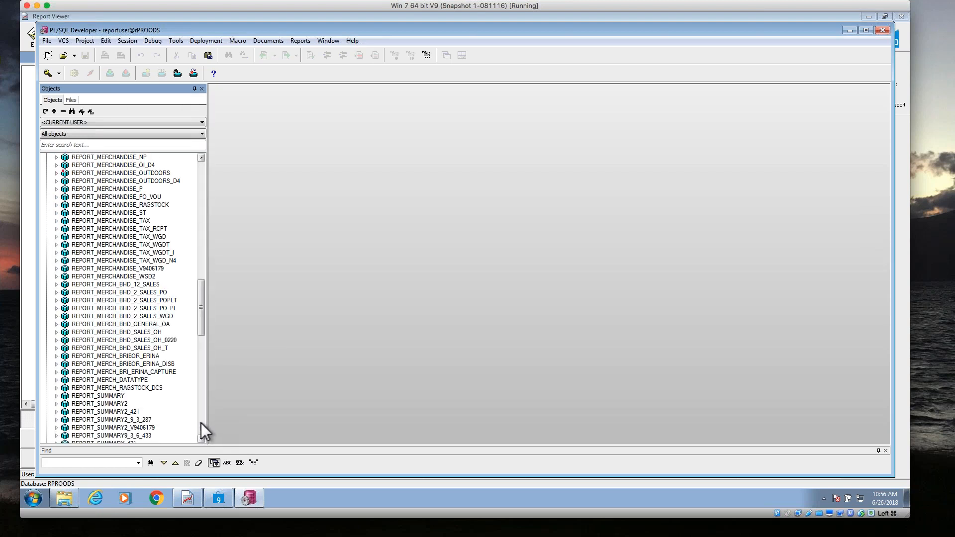
{"action": "left_click", "coordinate": [101, 396]}
{"action": "right_click", "coordinate": [101, 396]}
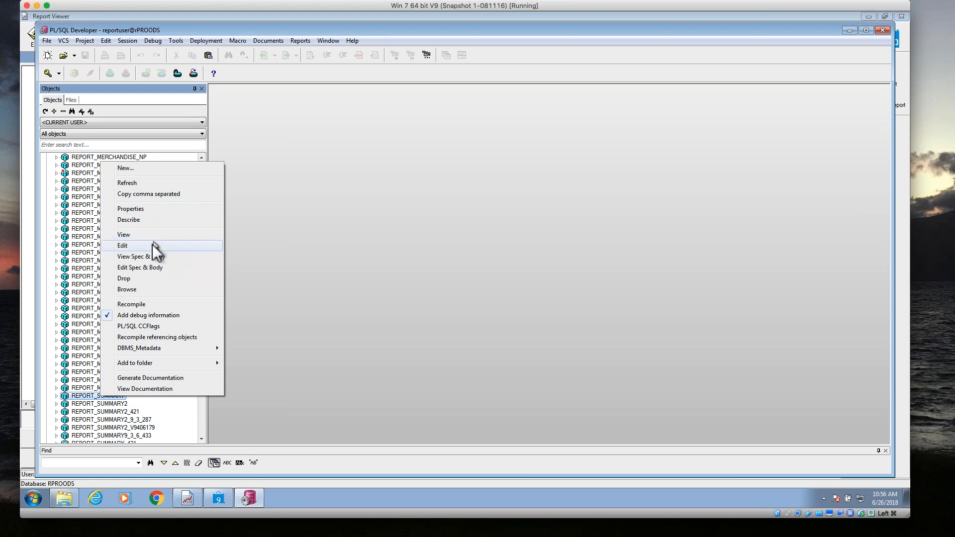
{"action": "left_click", "coordinate": [145, 267]}
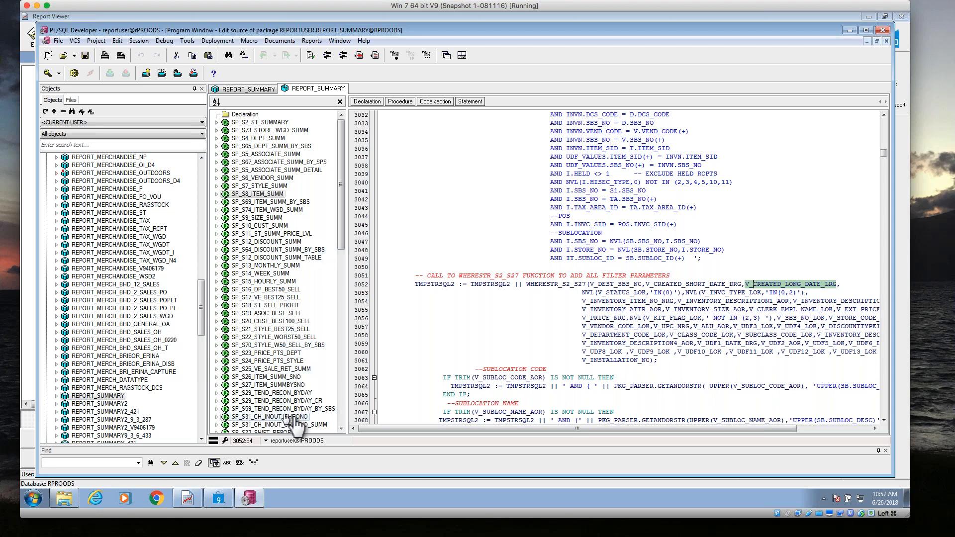
Go to procedure SP_S38_SO_FULFILLMENT and examine its query's selected columns and the INVENTORY_V I source in the FROM clause.
{"action": "left_click", "coordinate": [341, 428]}
{"action": "left_click", "coordinate": [340, 429]}
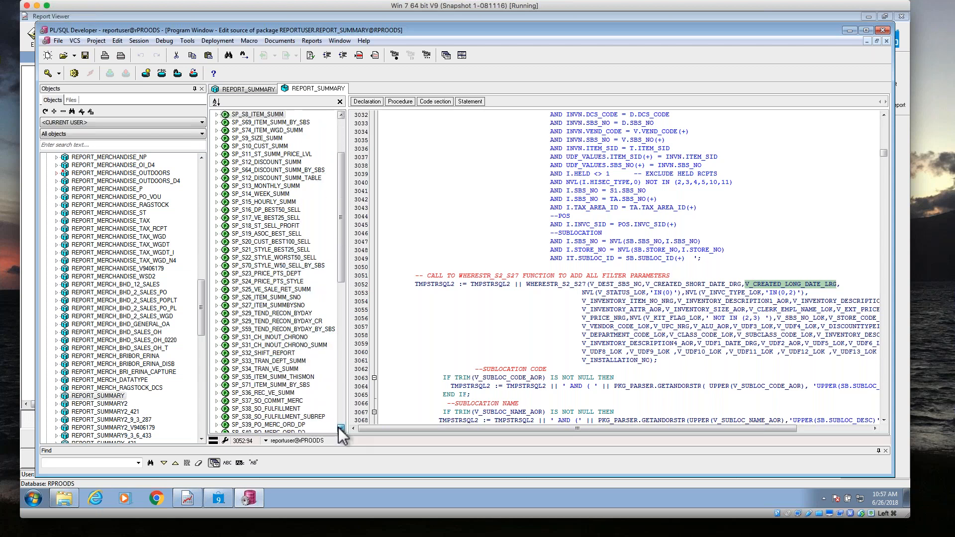
{"action": "left_click", "coordinate": [257, 385]}
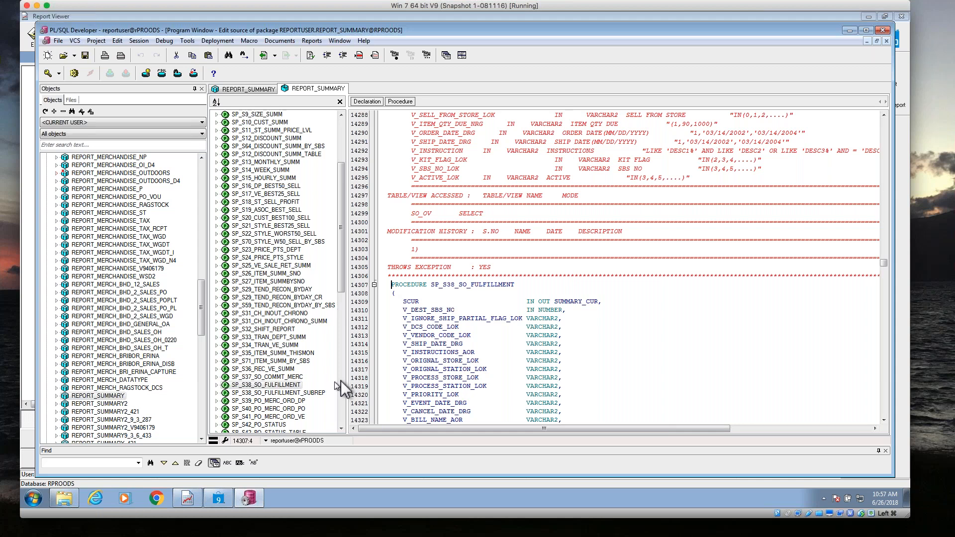
{"action": "scroll", "coordinate": [622, 299], "scroll_direction": "down", "scroll_amount": 13}
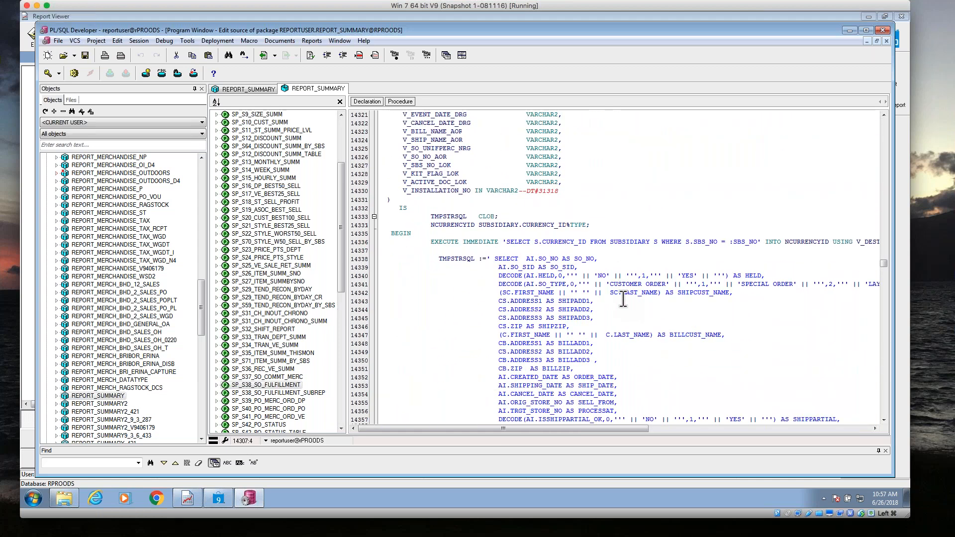
{"action": "scroll", "coordinate": [623, 298], "scroll_direction": "down", "scroll_amount": 17}
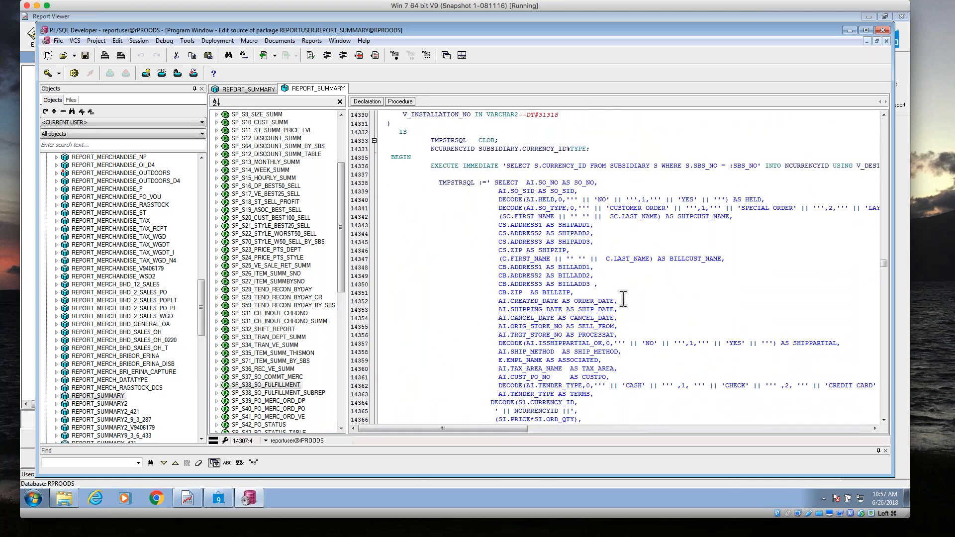
{"action": "scroll", "coordinate": [623, 299], "scroll_direction": "down", "scroll_amount": 14}
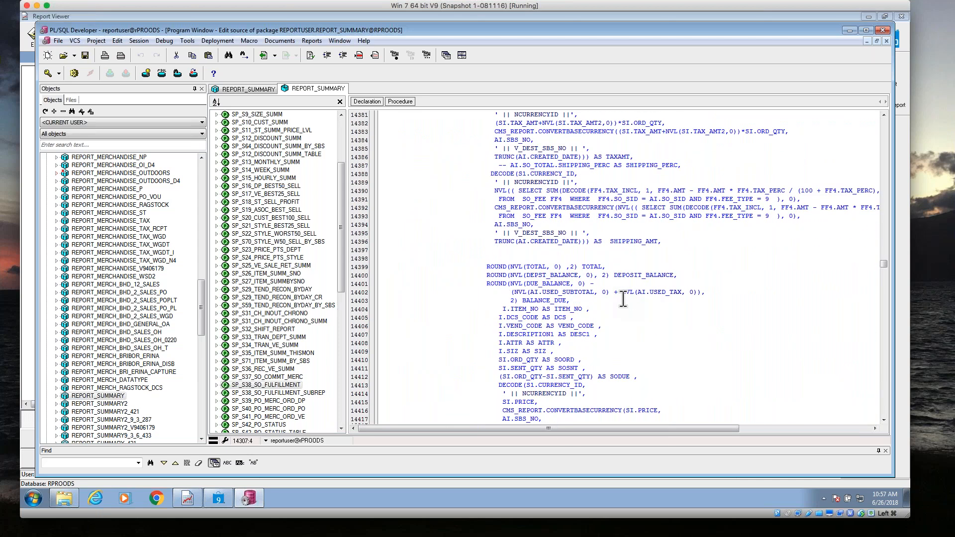
{"action": "scroll", "coordinate": [623, 298], "scroll_direction": "up", "scroll_amount": 2}
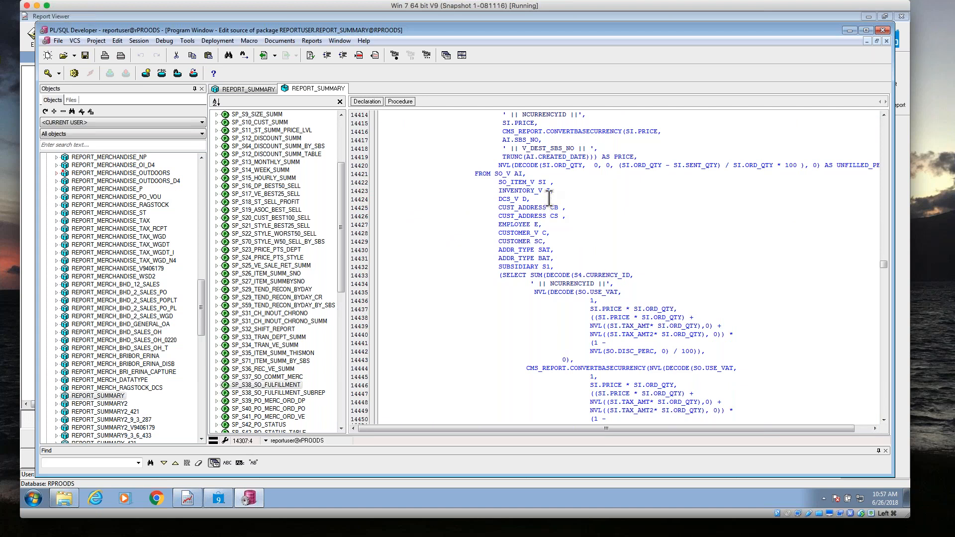
{"action": "left_click_drag", "start_coordinate": [551, 191], "coordinate": [499, 190]}
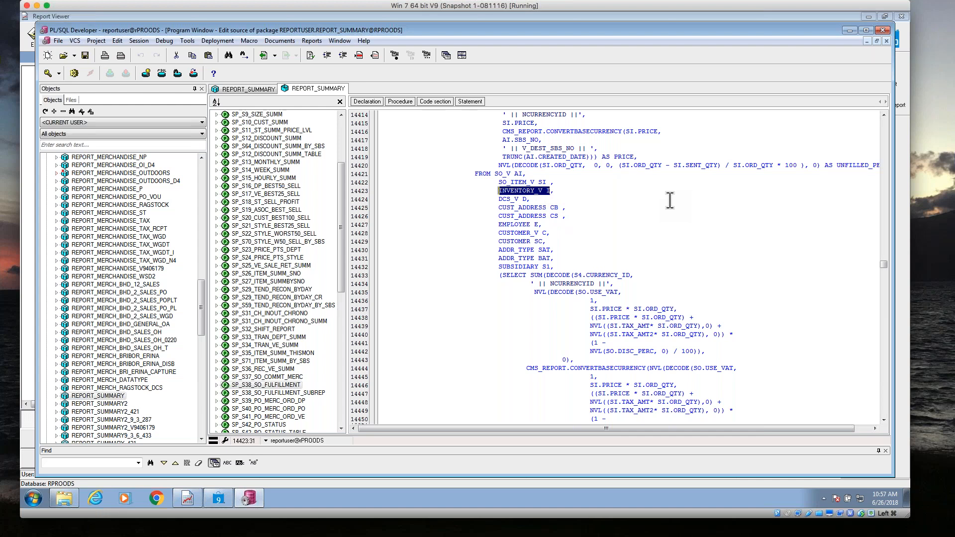
Examine the procedure's WHERE conditions, the V_SBS_NO_LOK subsidiary check, and the filter parameters down to the end of the procedure.
{"action": "scroll", "coordinate": [736, 292], "scroll_direction": "down", "scroll_amount": 16}
{"action": "scroll", "coordinate": [736, 292], "scroll_direction": "down", "scroll_amount": 20}
{"action": "scroll", "coordinate": [736, 292], "scroll_direction": "down", "scroll_amount": 20}
{"action": "scroll", "coordinate": [736, 292], "scroll_direction": "down", "scroll_amount": 12}
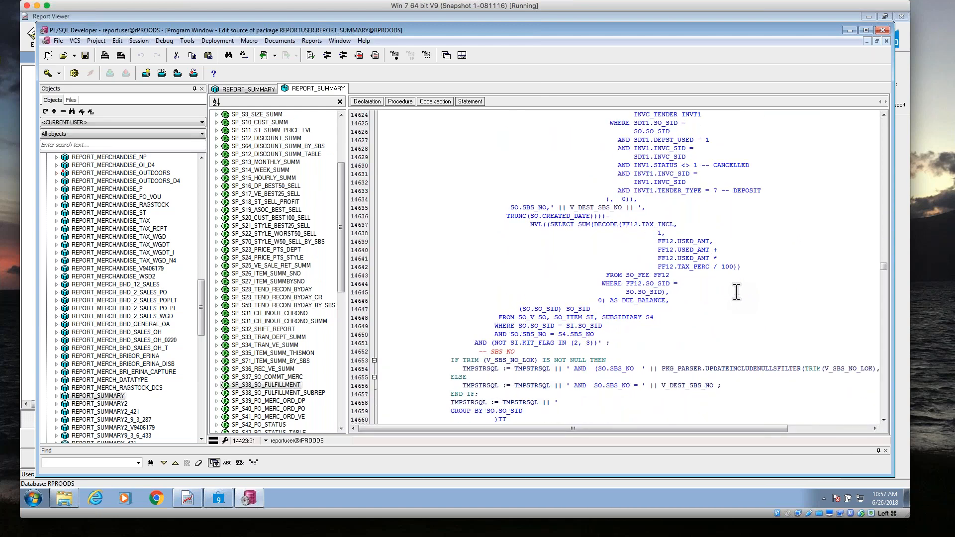
{"action": "scroll", "coordinate": [736, 292], "scroll_direction": "down", "scroll_amount": 9}
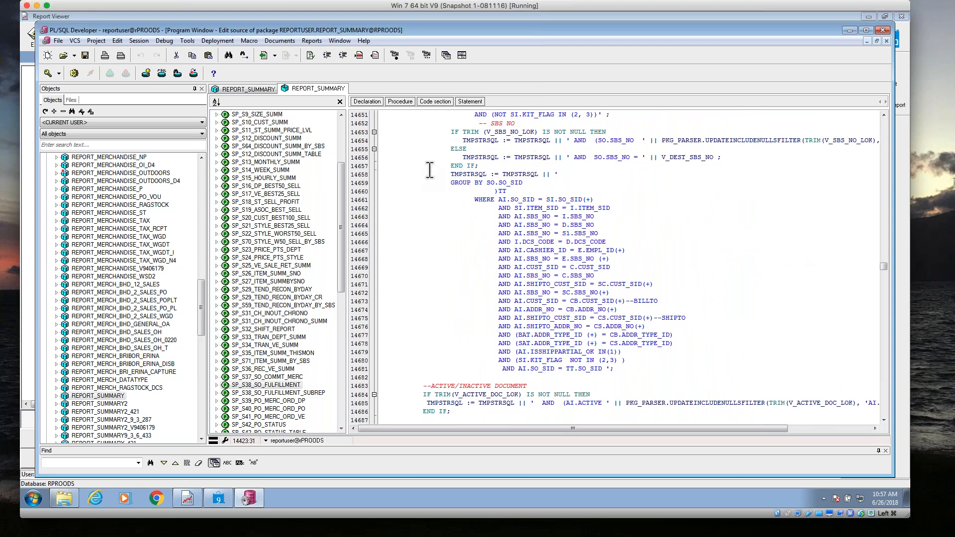
{"action": "double_click", "coordinate": [454, 132]}
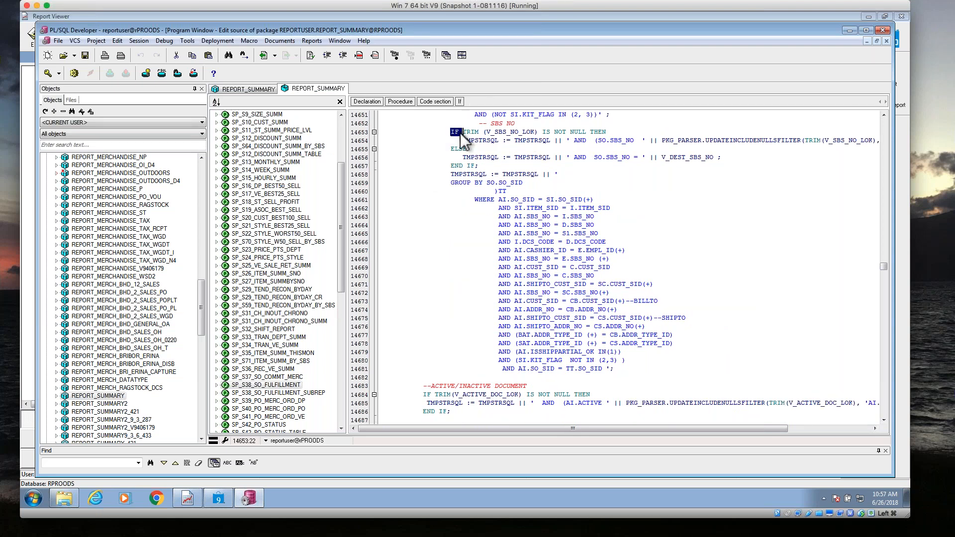
{"action": "double_click", "coordinate": [471, 132]}
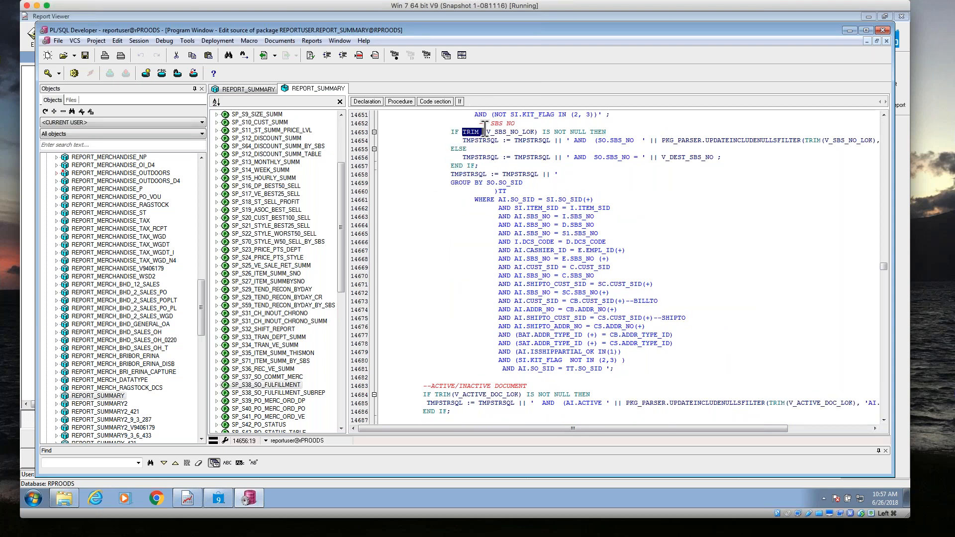
{"action": "scroll", "coordinate": [663, 304], "scroll_direction": "down", "scroll_amount": 9}
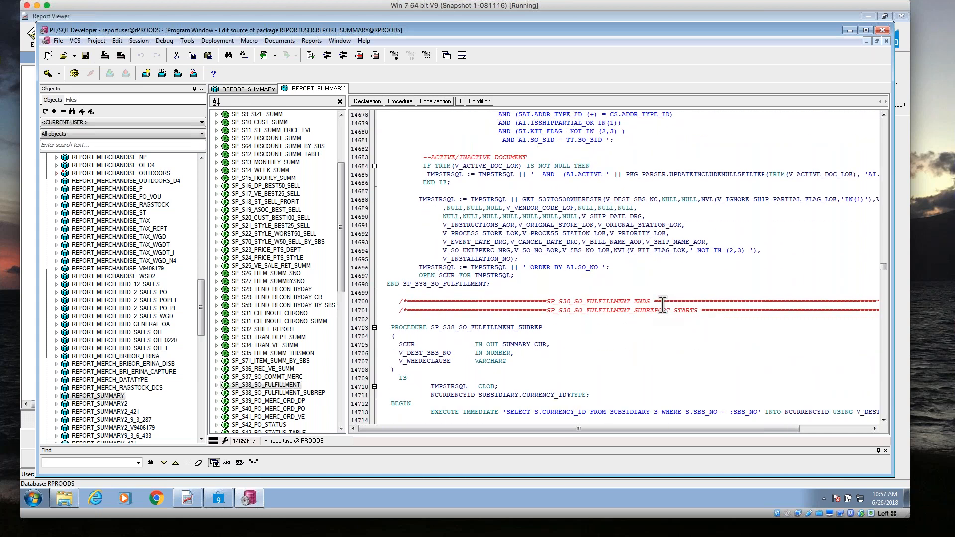
Close PL/SQL Developer to return to Report Viewer, and shift the virtual machine window slightly sideways.
{"action": "left_click", "coordinate": [883, 31]}
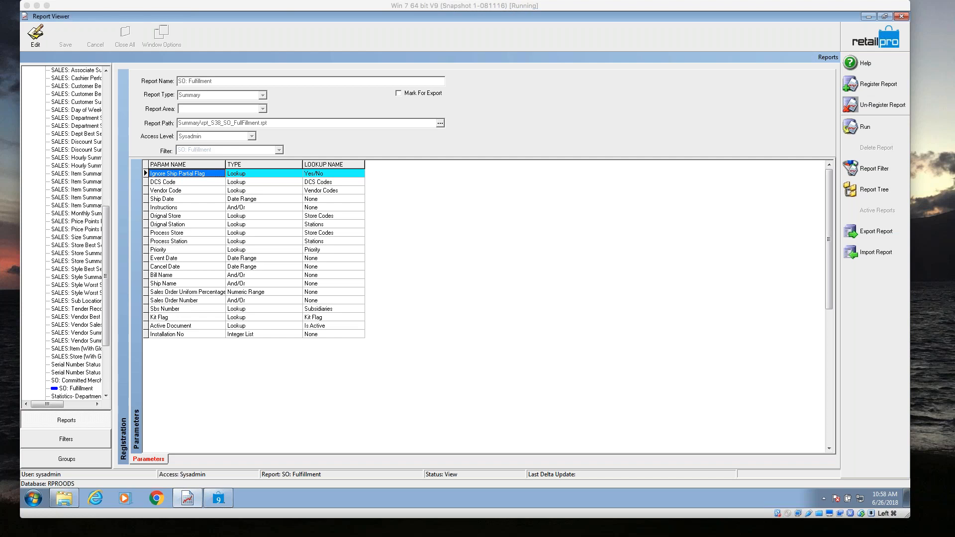
{"action": "left_click_drag", "start_coordinate": [205, 5], "coordinate": [236, 4]}
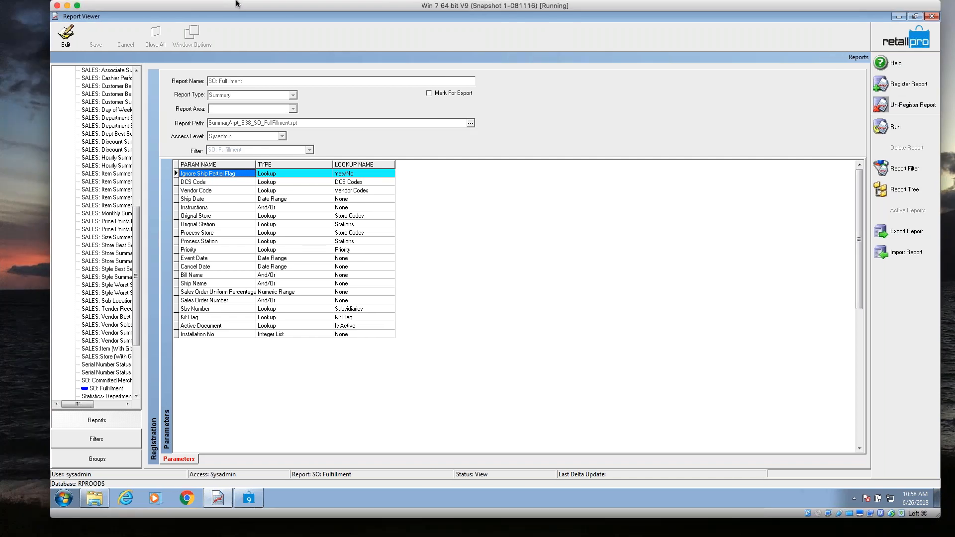